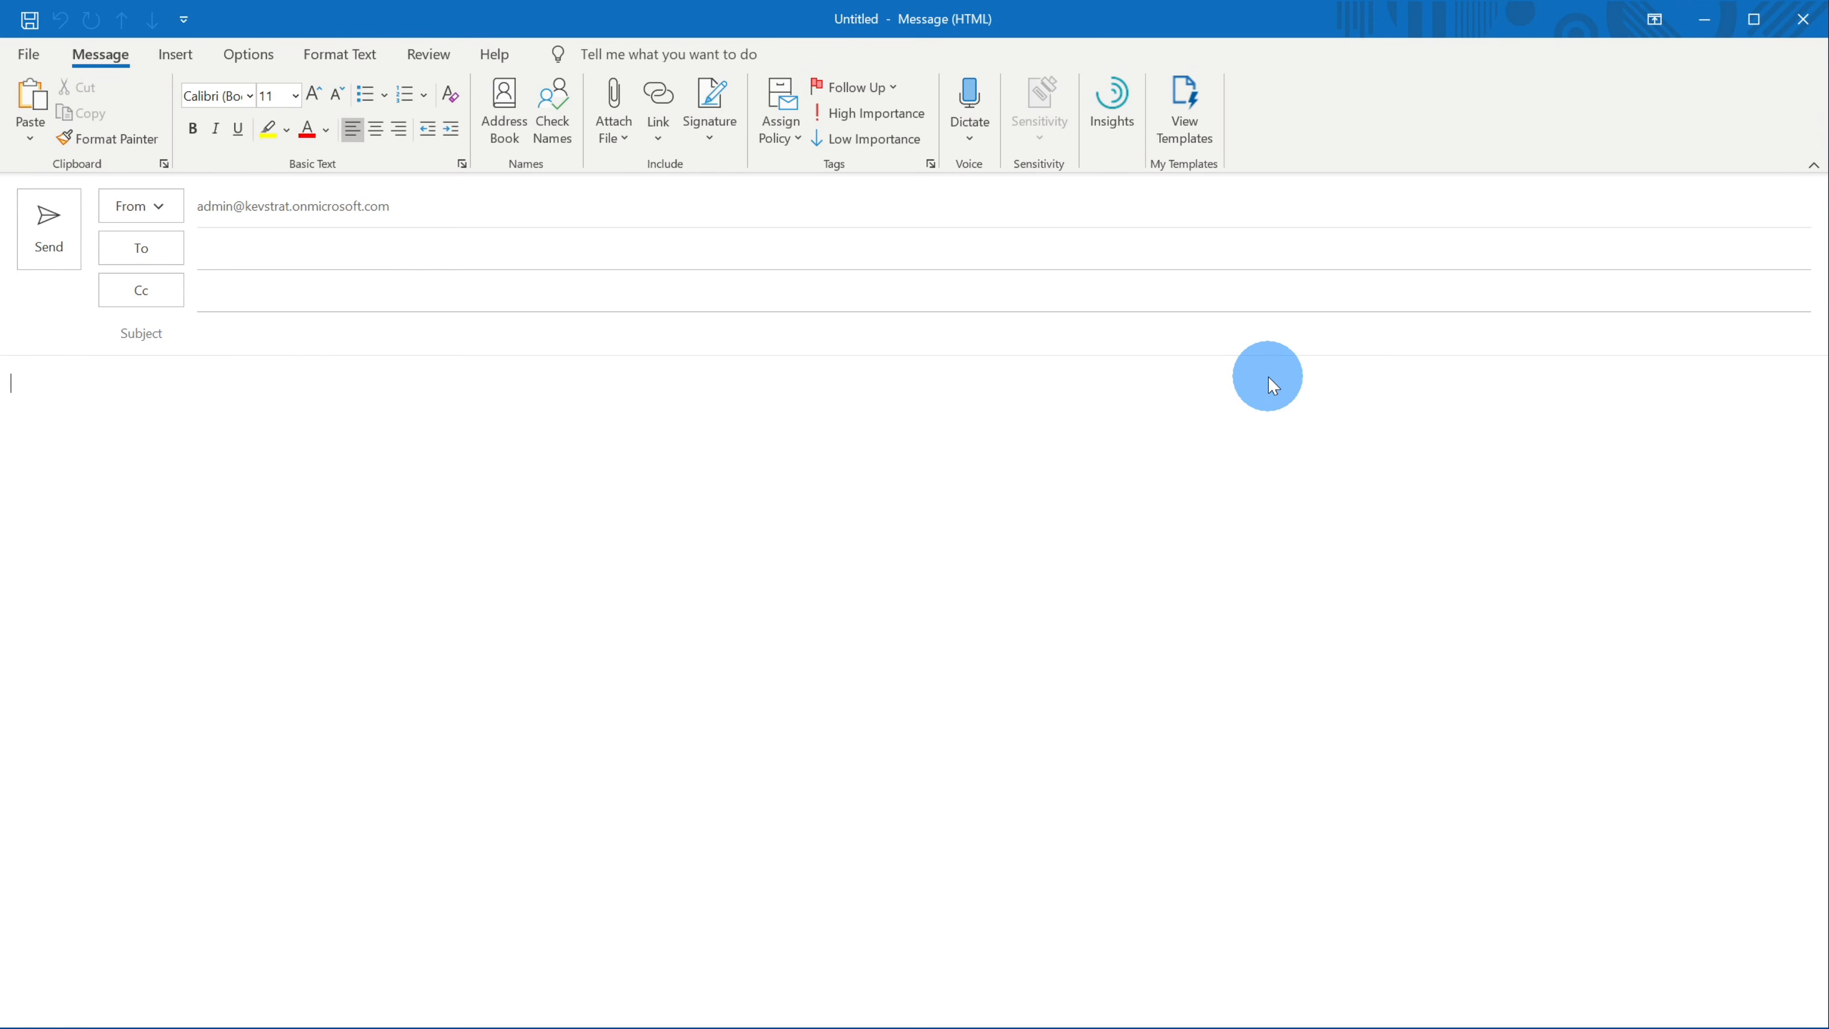
- Insert a poll into the email asking "What's your favorite cookie company?"
click(181, 60)
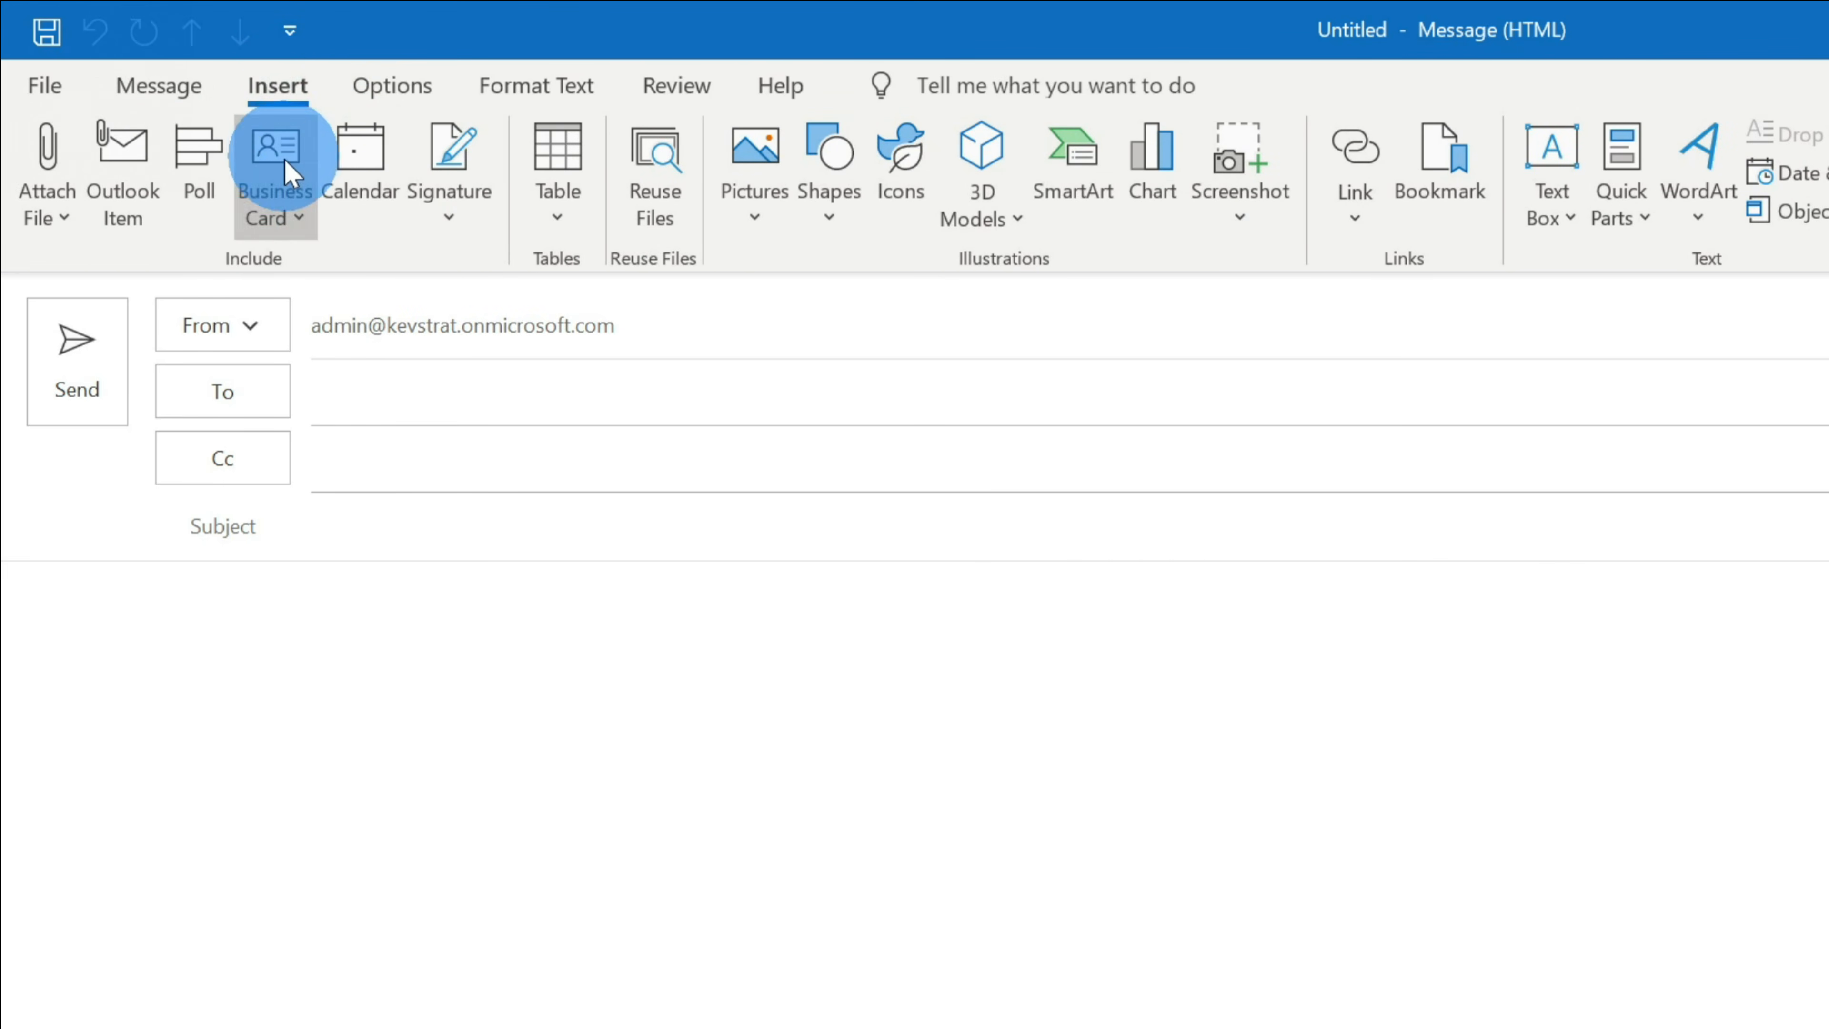
click(204, 212)
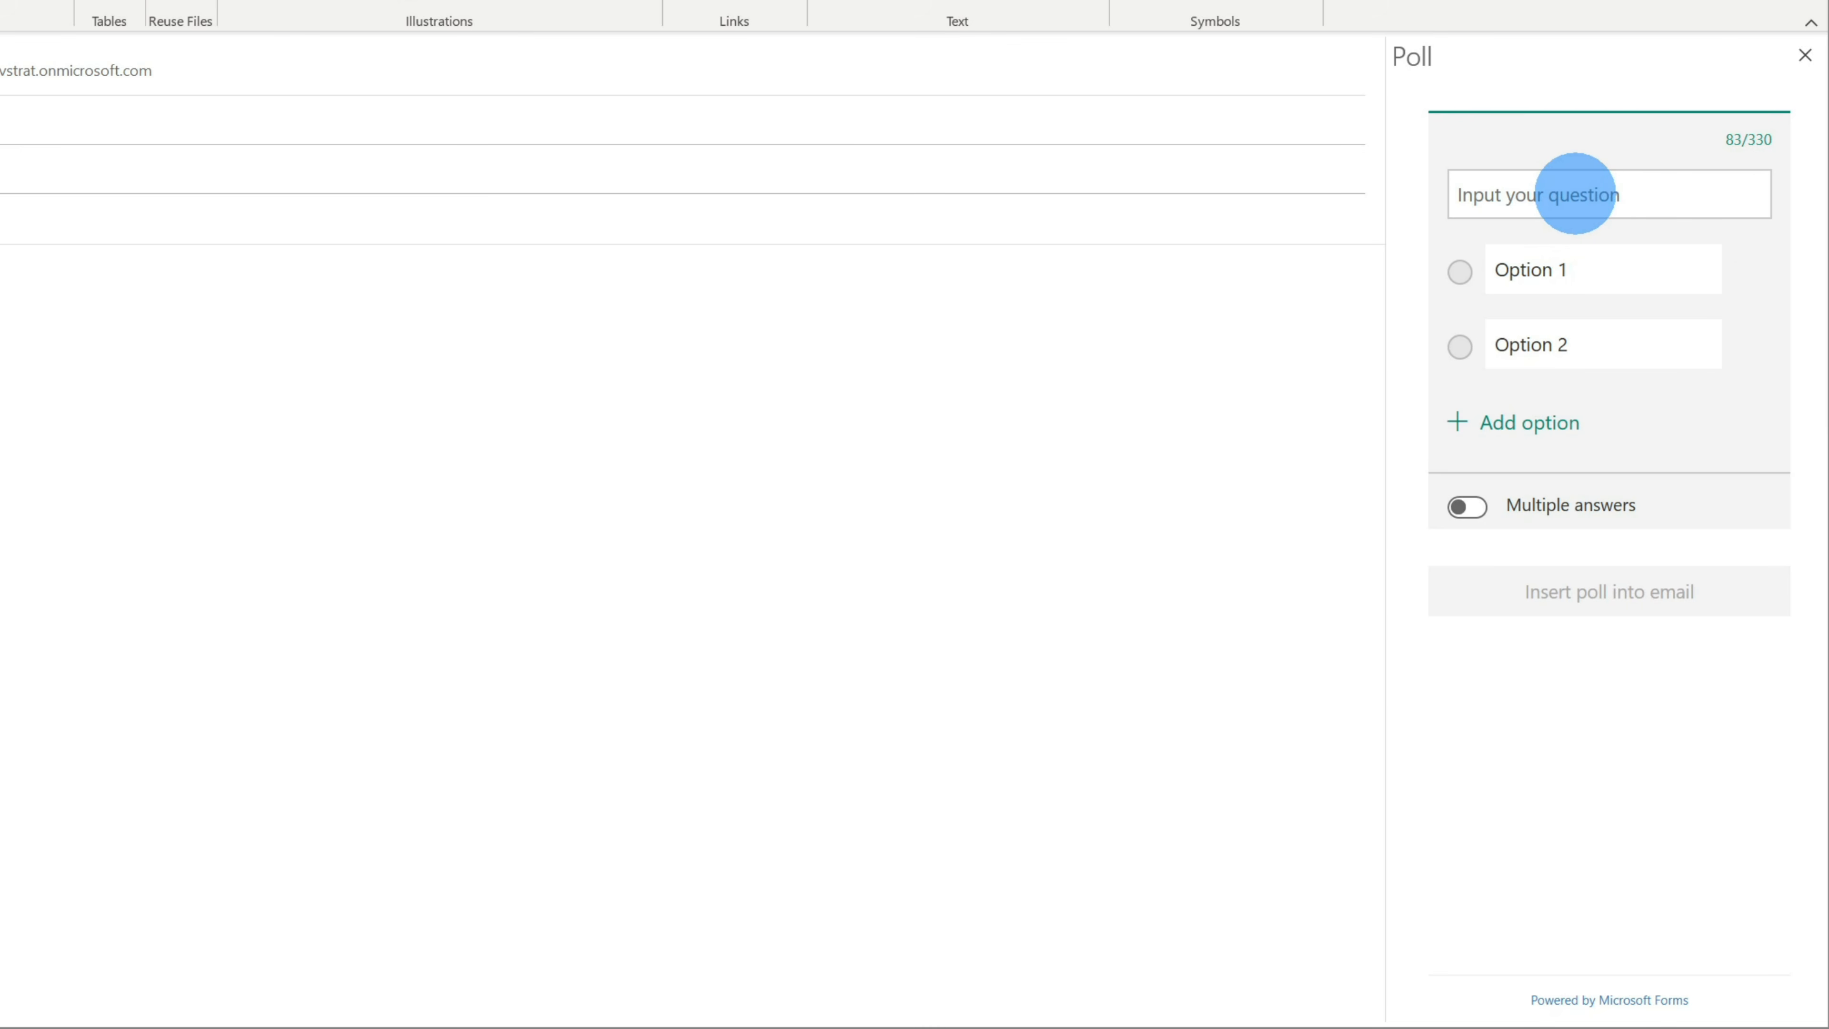
click(1576, 193)
text(What's your favorite cookie company?)
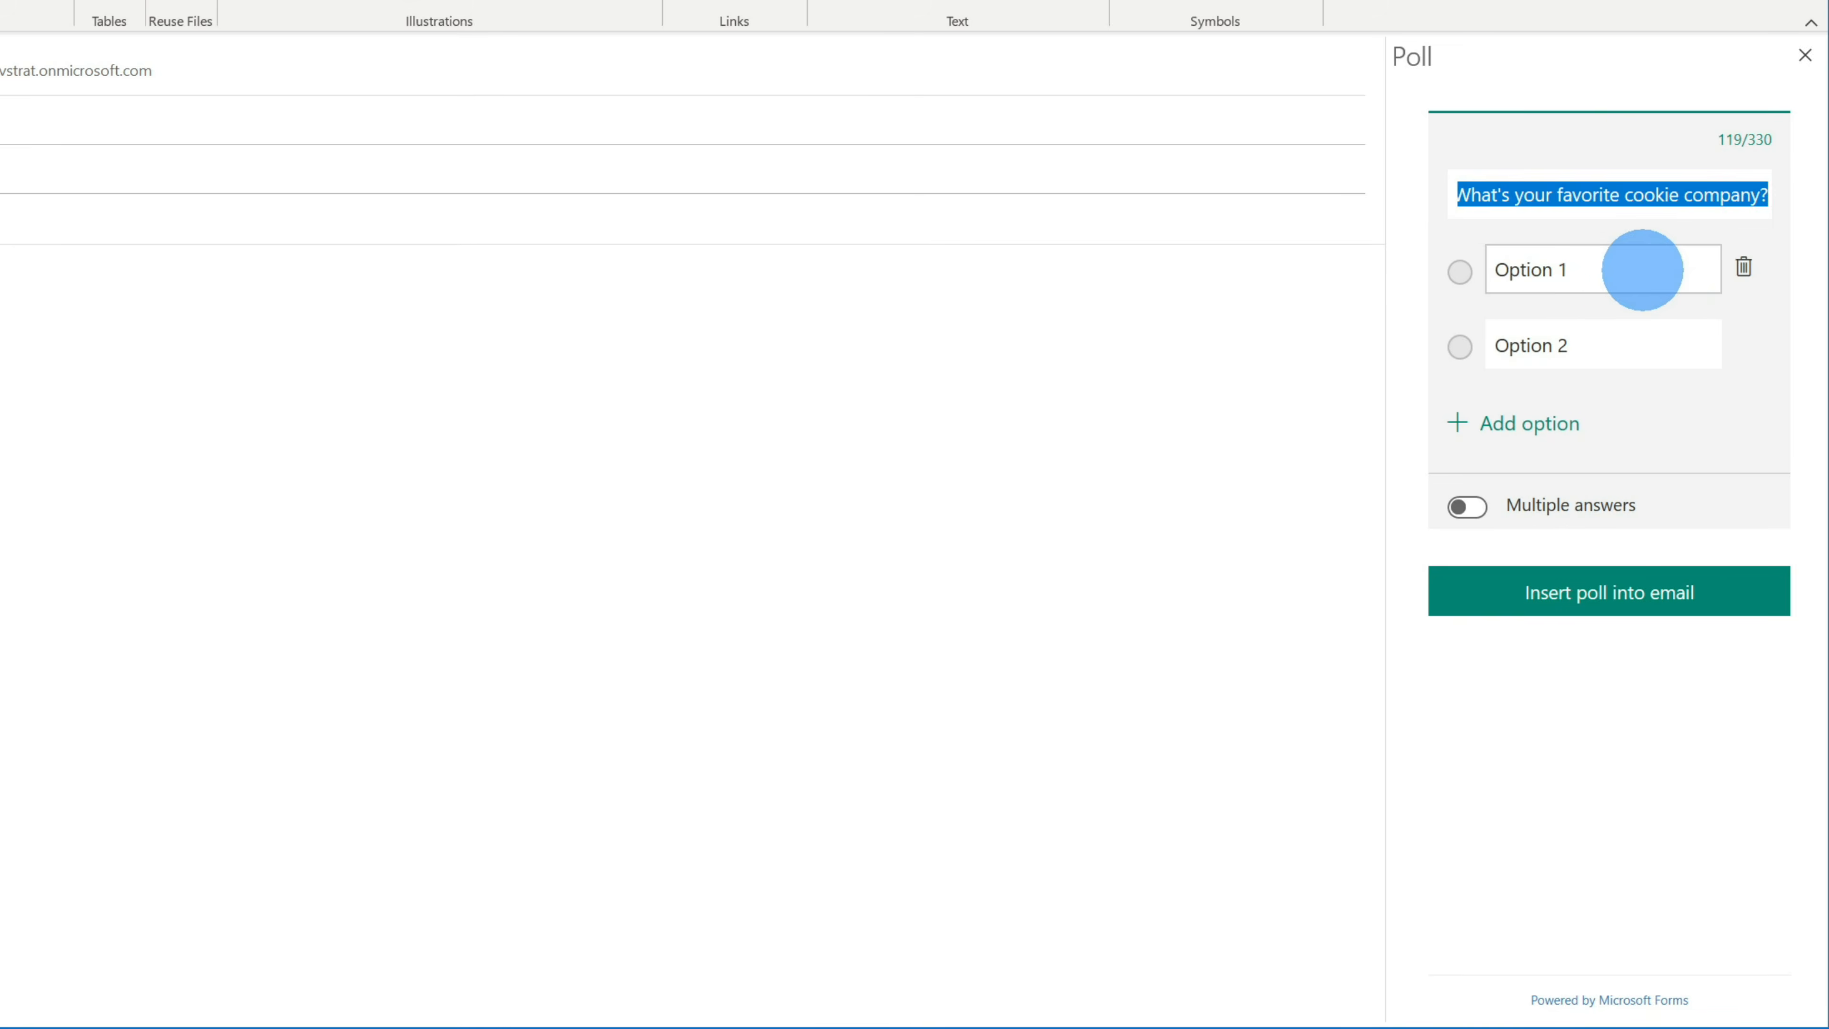
- Enter 'Mrs. Fields' as the first option, keep single-answer voting, and insert the poll
click(1573, 279)
text(Mrs. Fields)
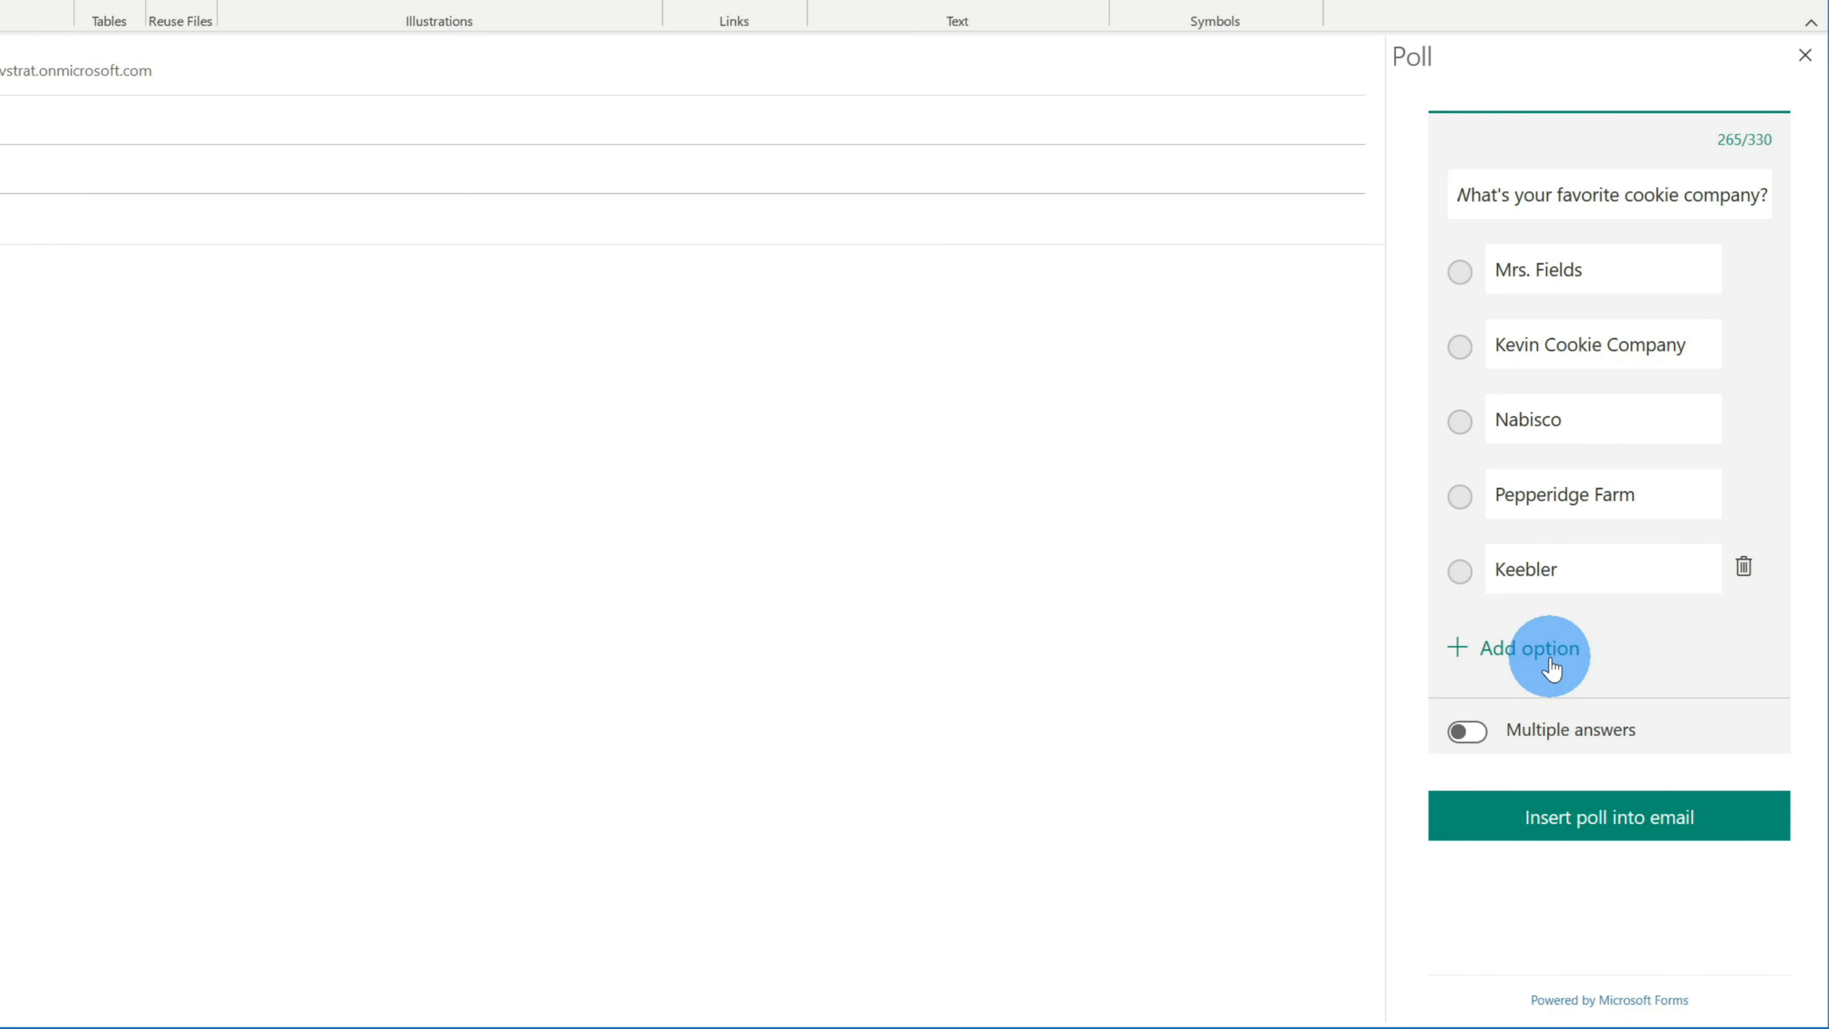
click(1469, 733)
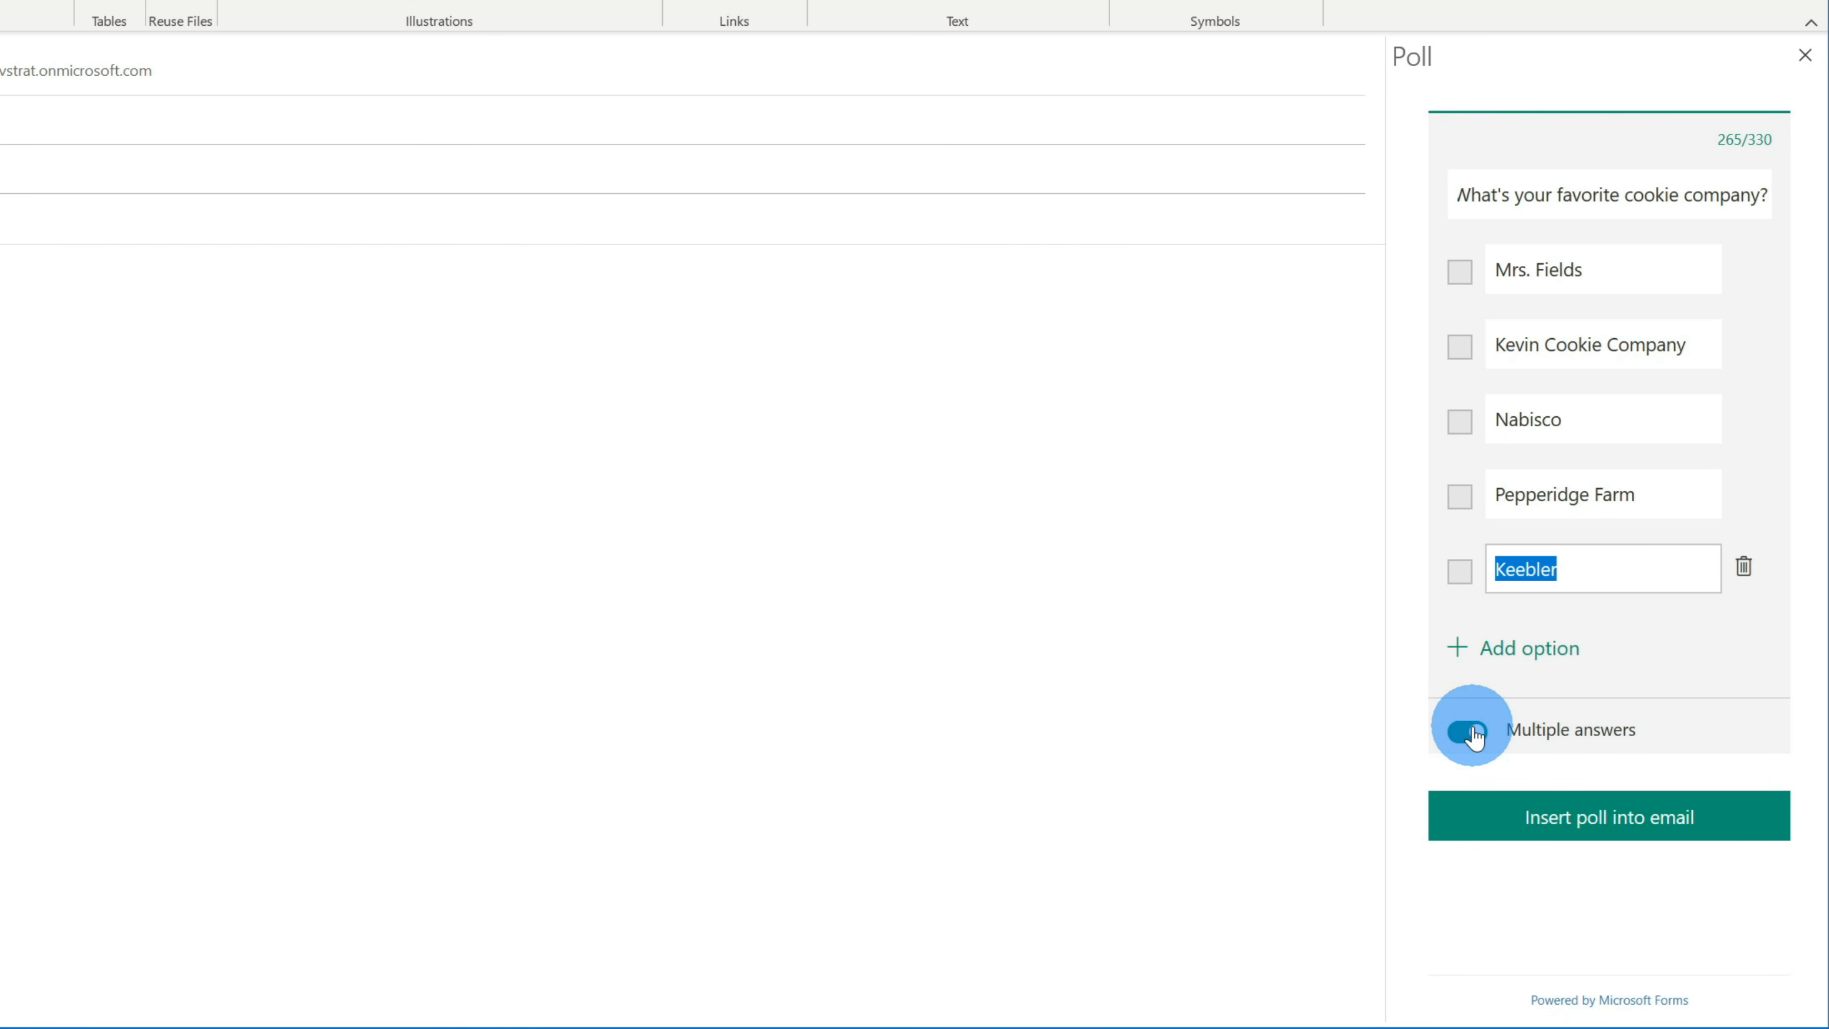
click(1469, 732)
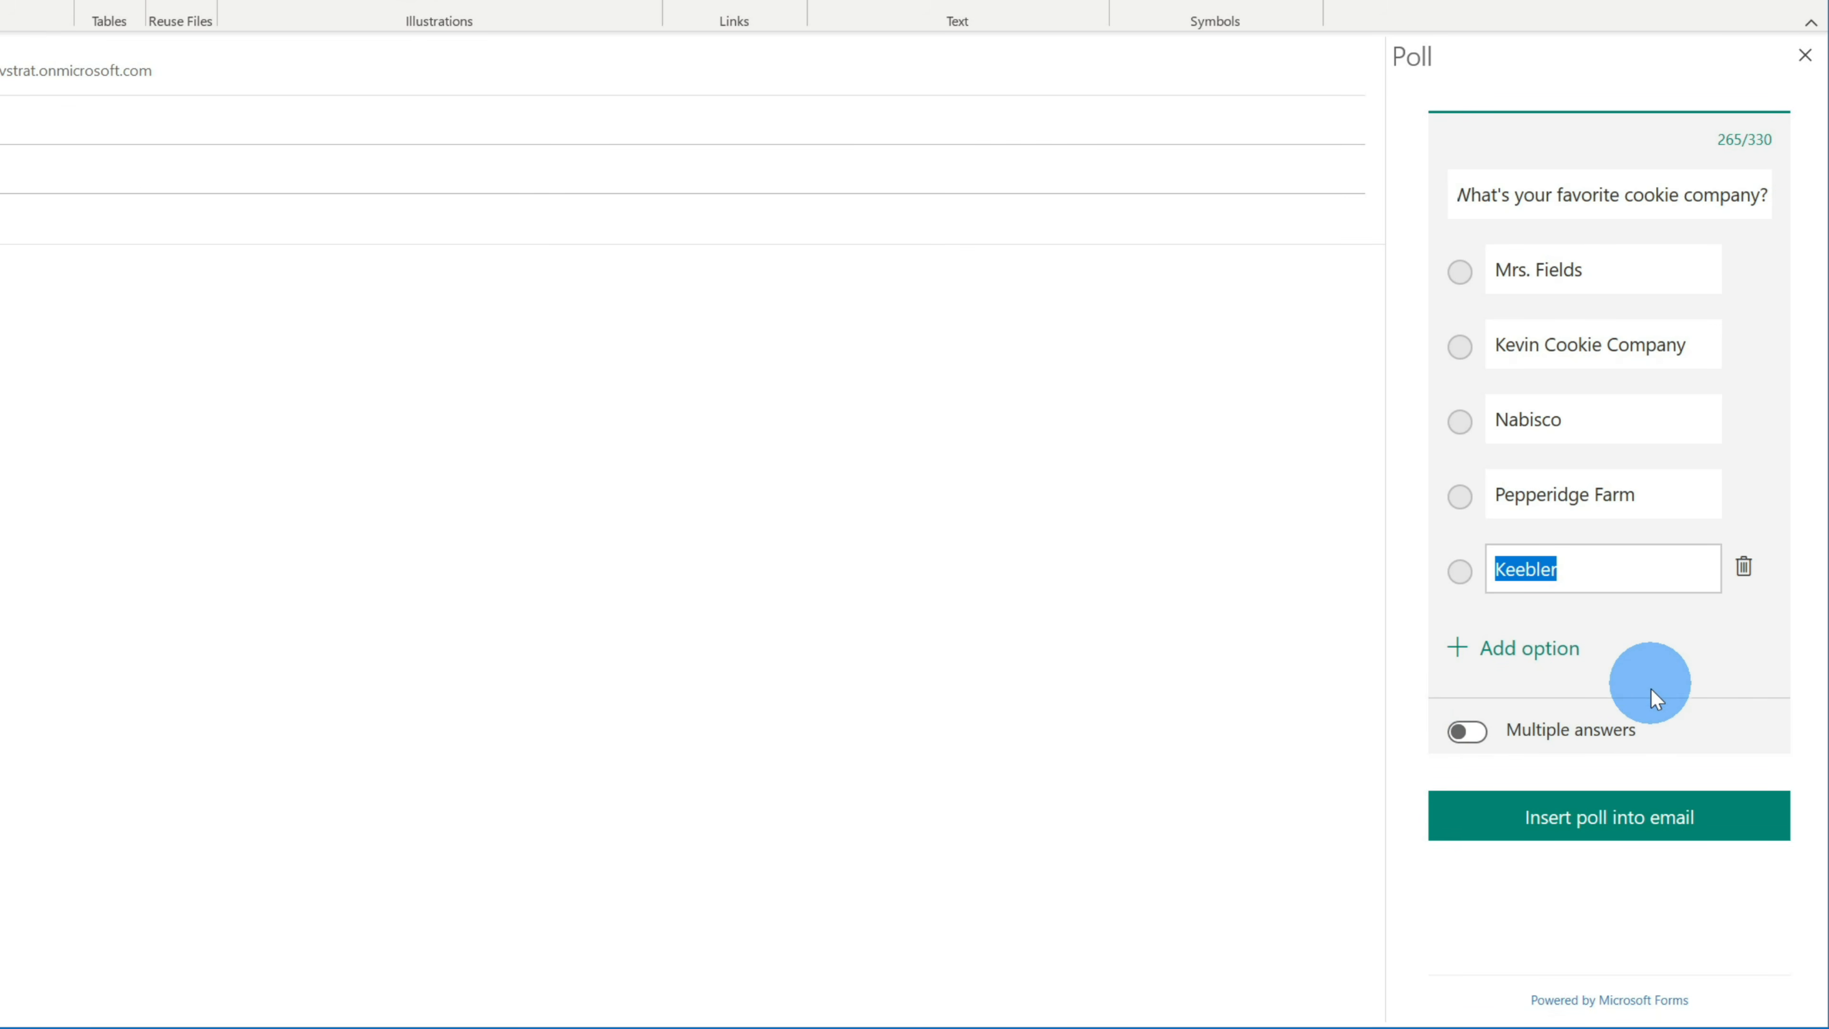
click(1677, 829)
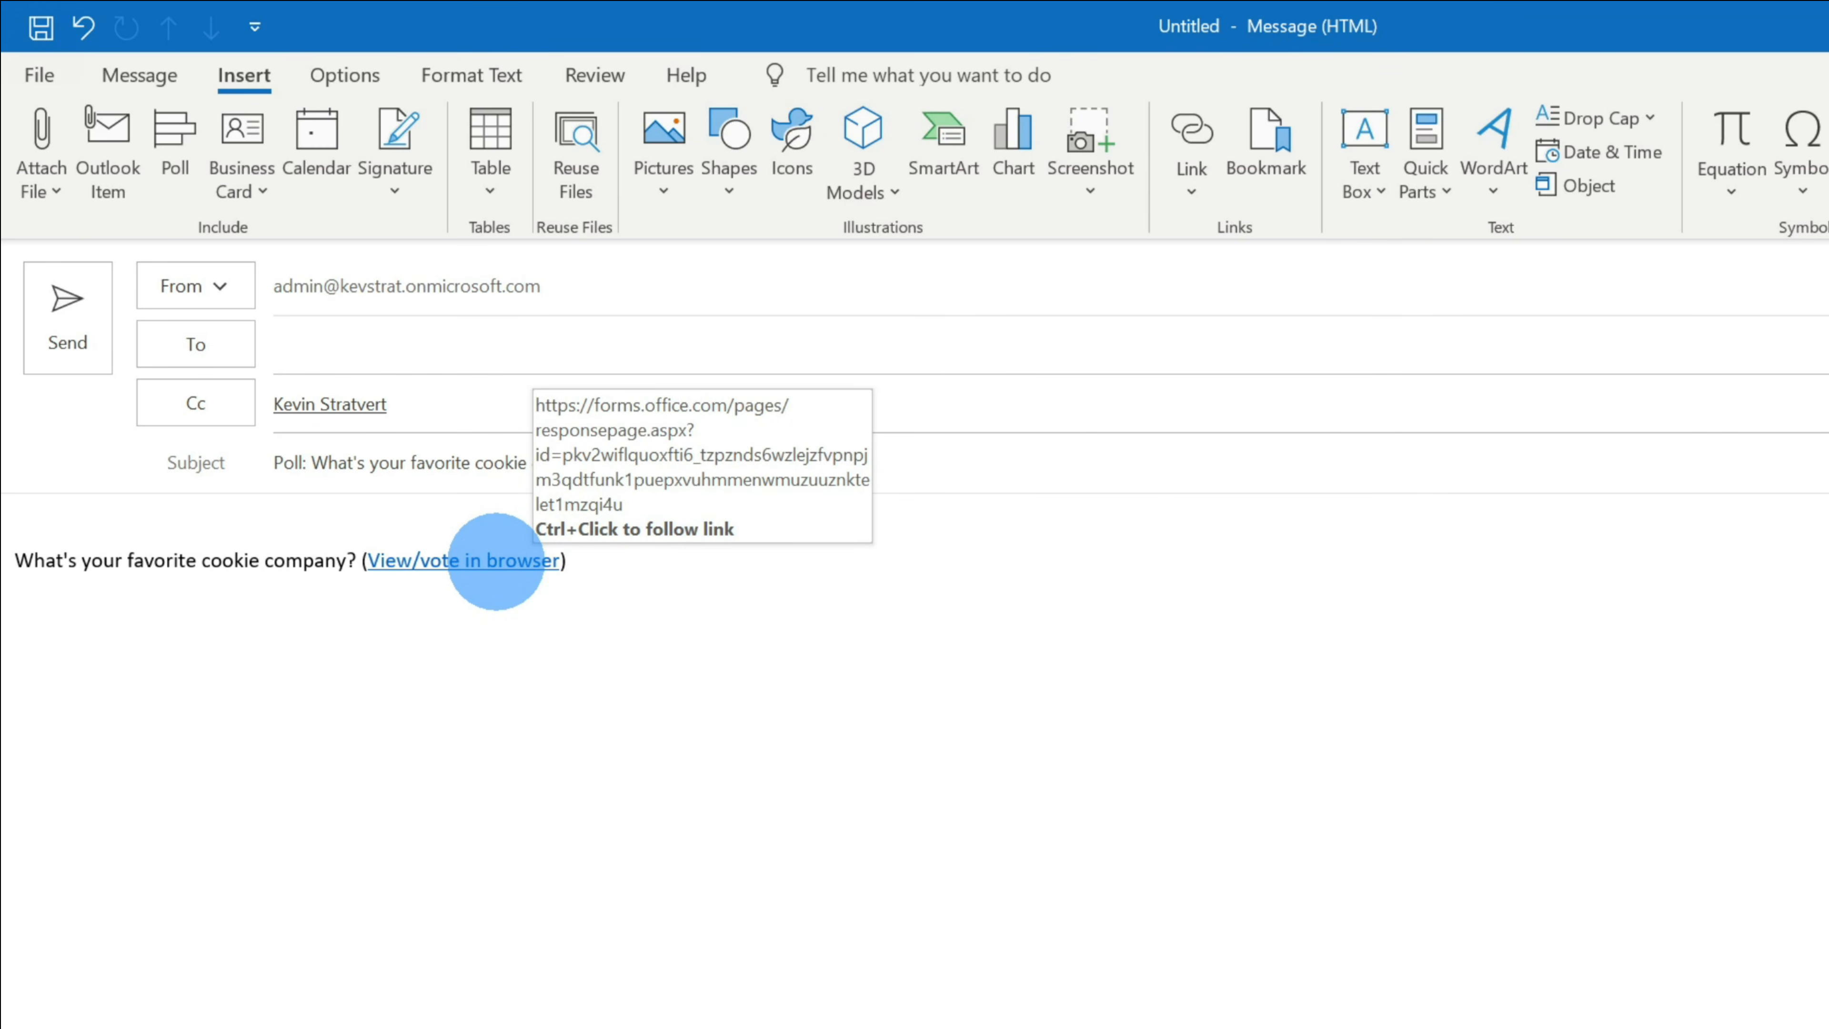
- Open the cookie poll's voting page in the browser from the email link
ctrl+click(496, 561)
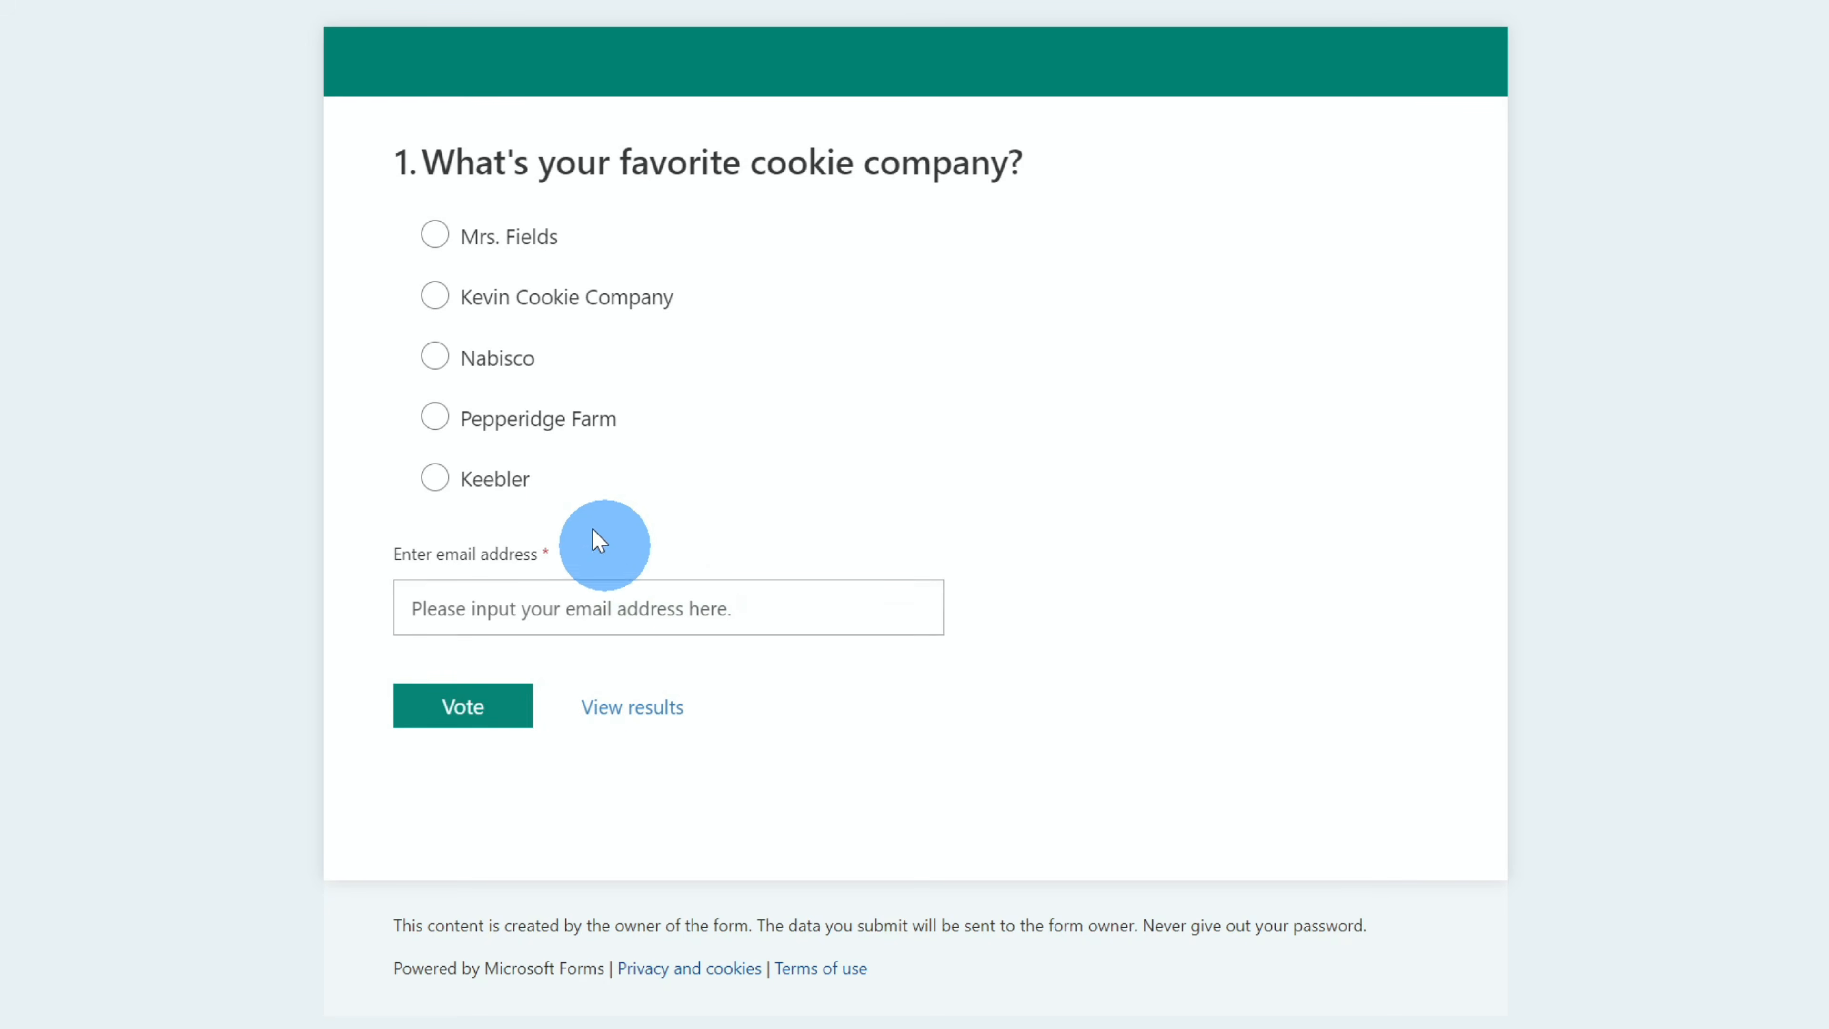
- Vote for Kevin Cookie Company, entering the voter's email address, and submit to see results
click(435, 296)
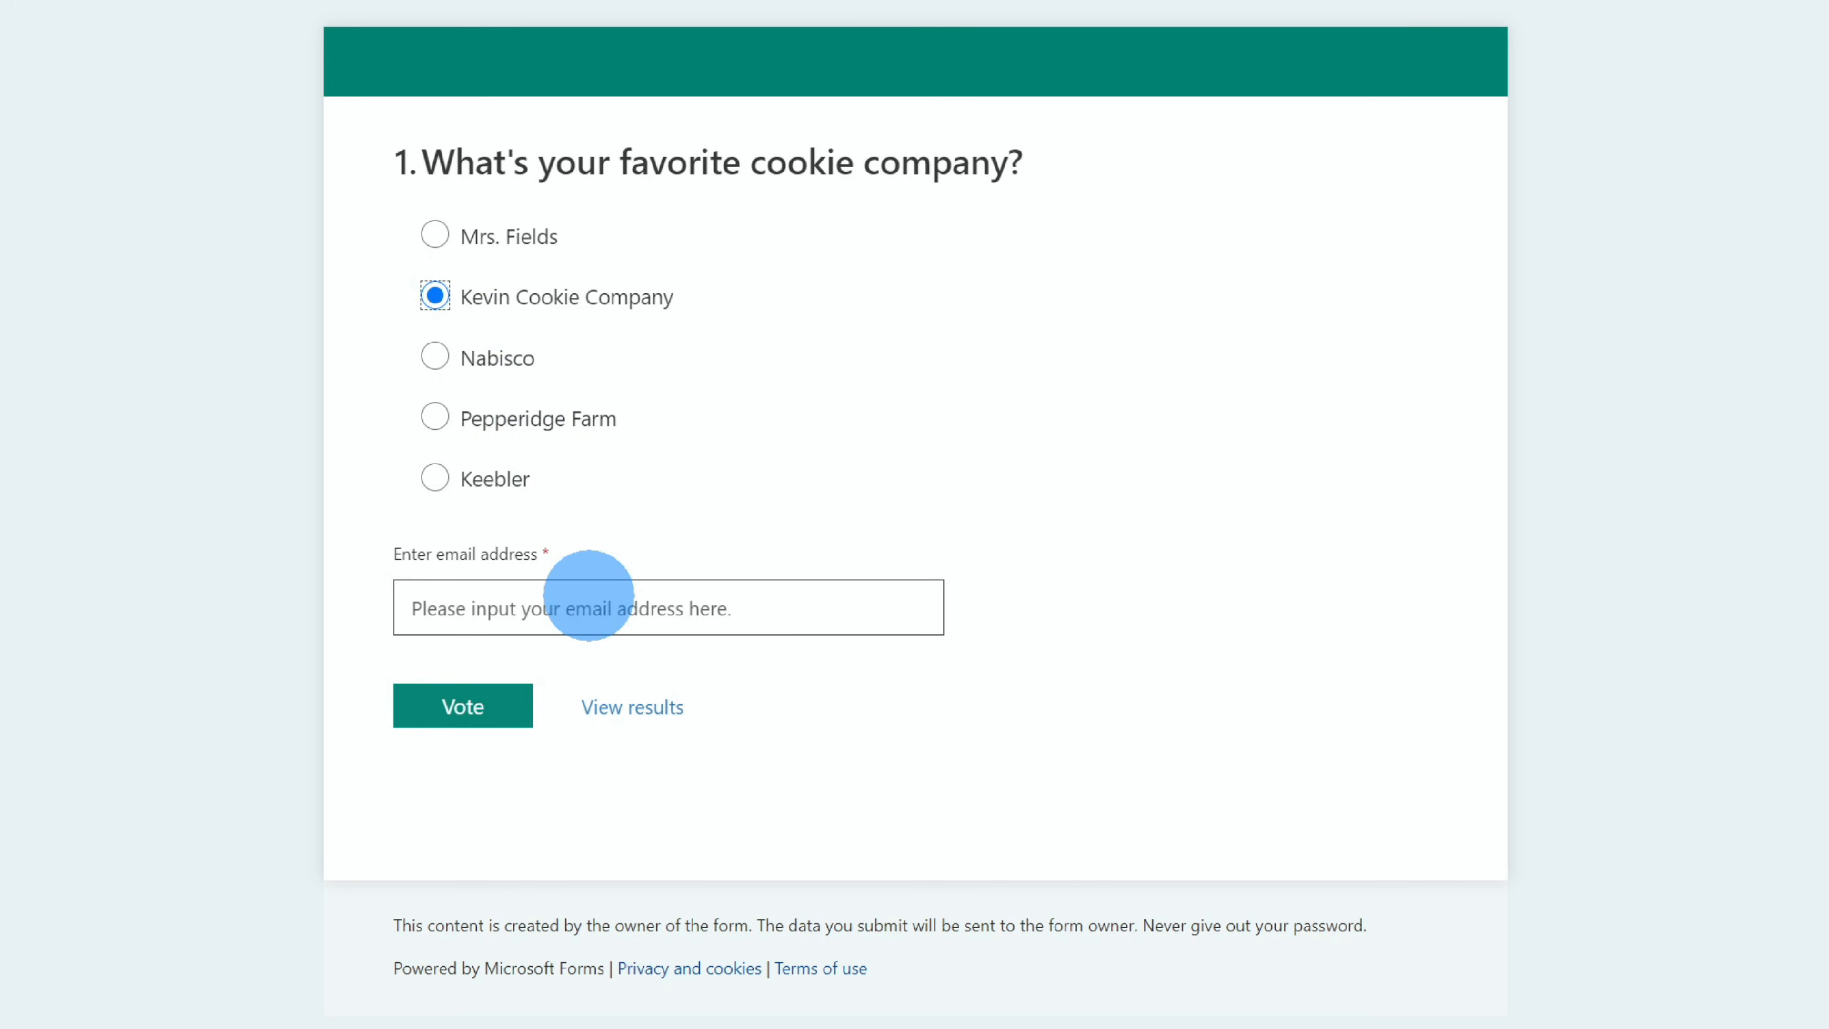
click(589, 595)
click(452, 706)
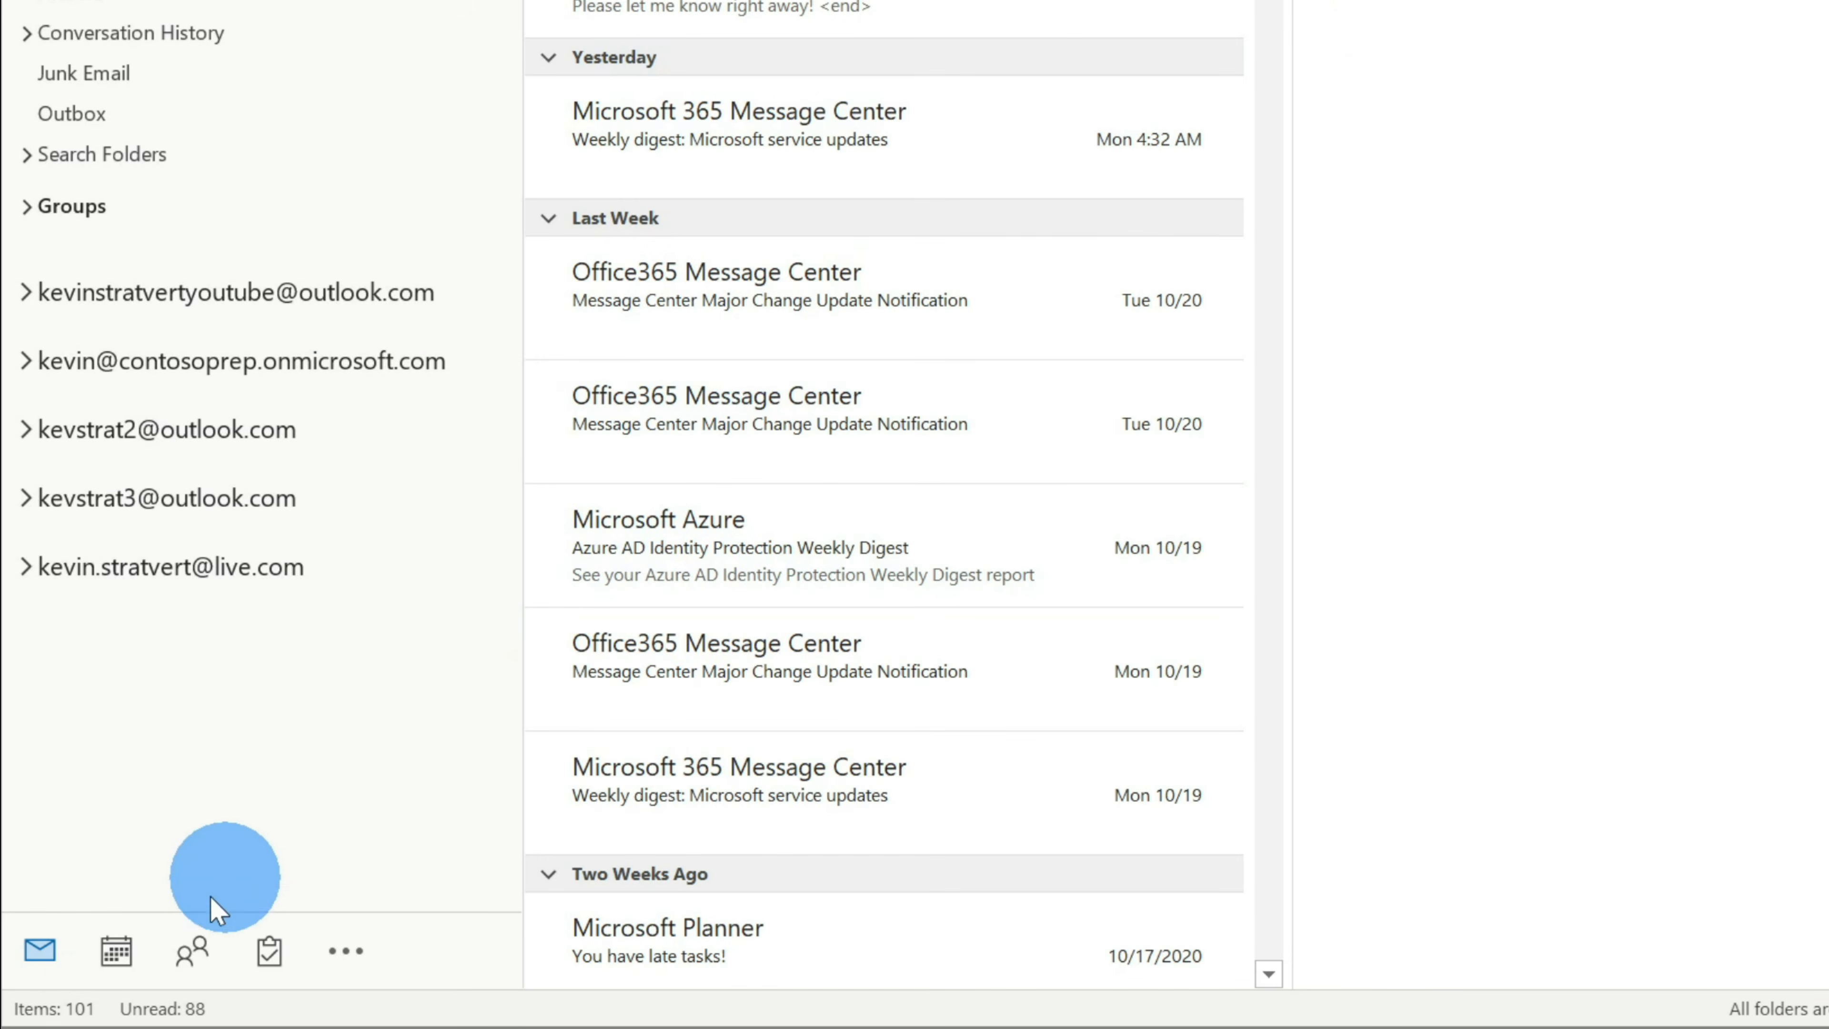
- In People, create a contact group named 'Kevin Cookie Company Senior Leadership Team'
click(188, 952)
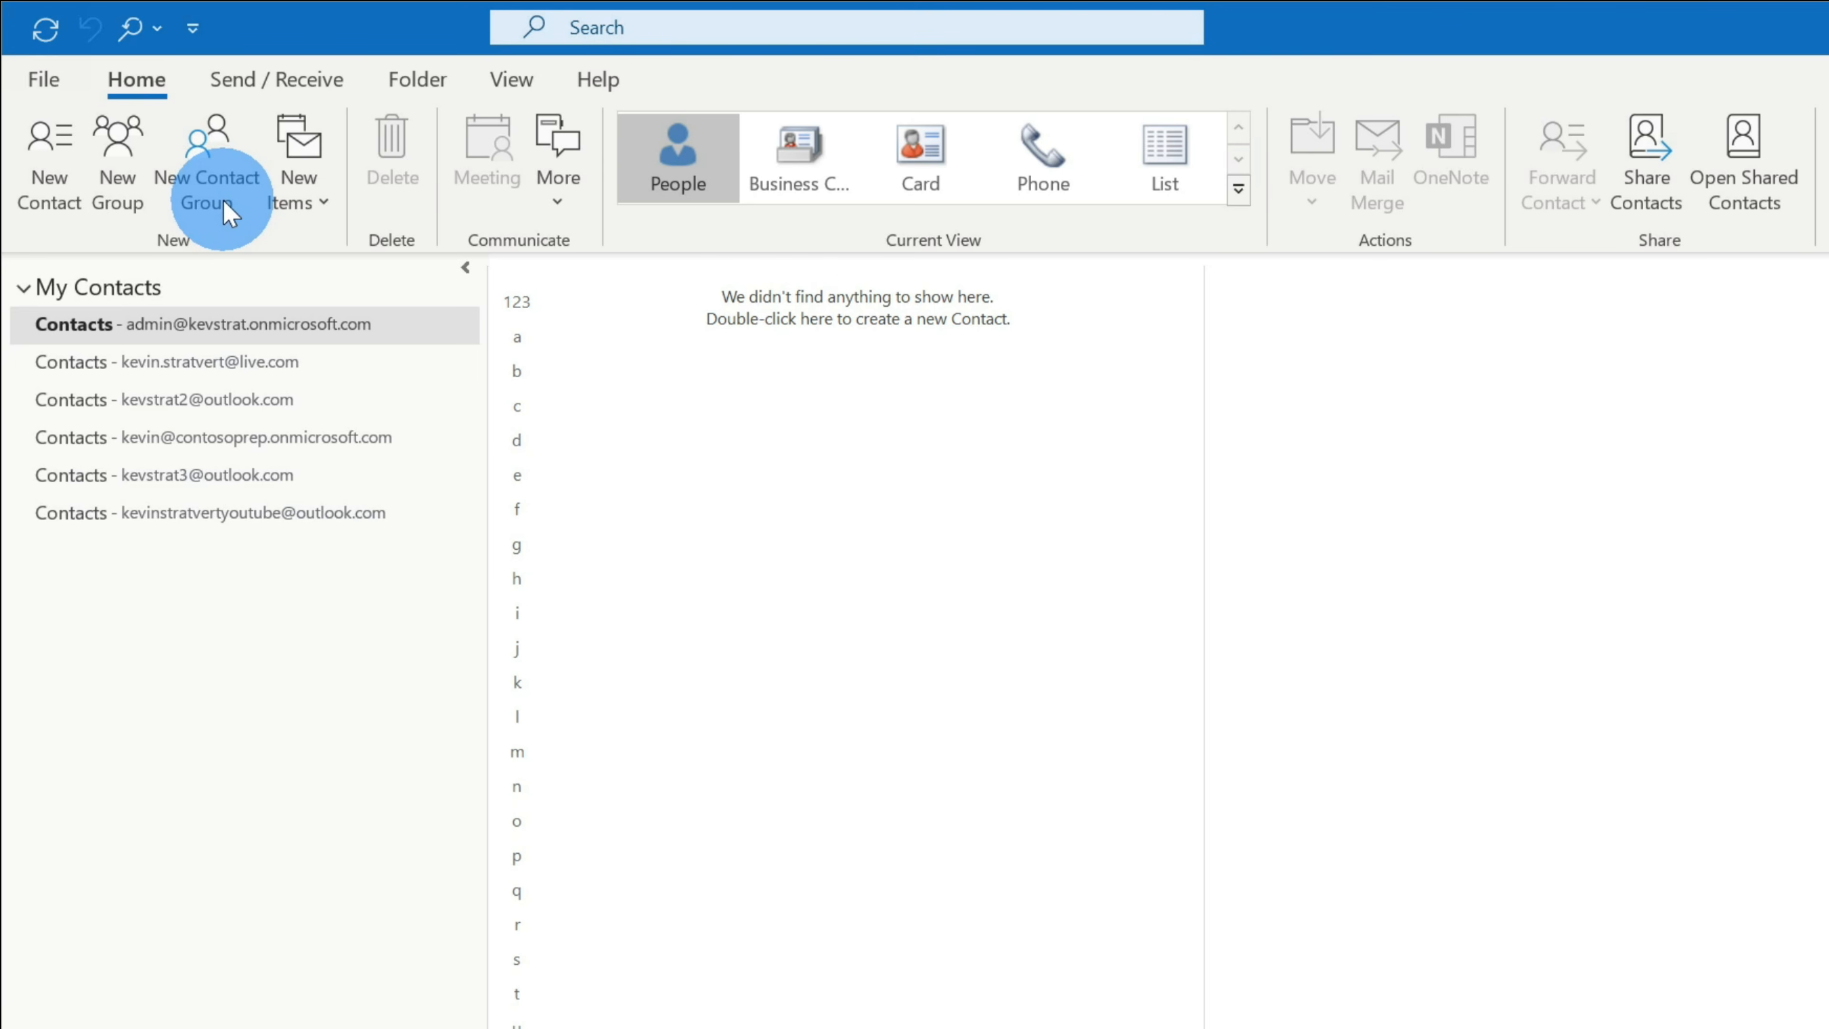
click(216, 153)
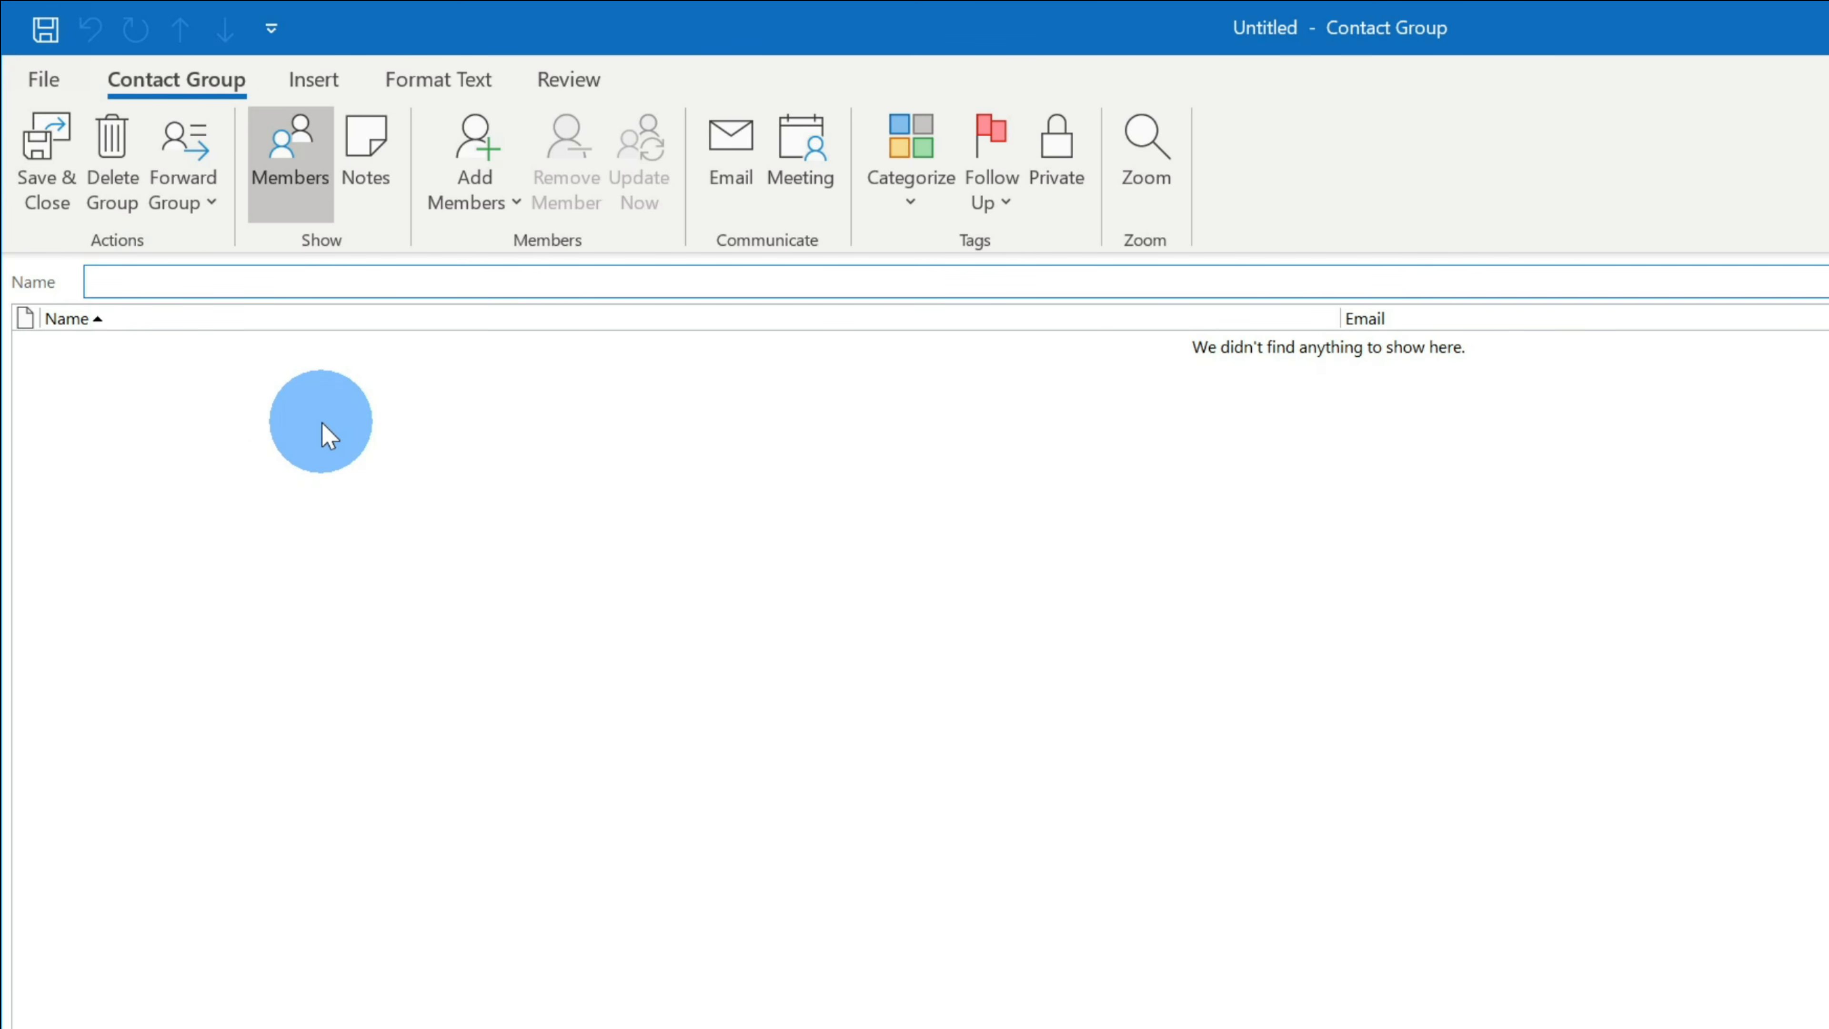
click(110, 281)
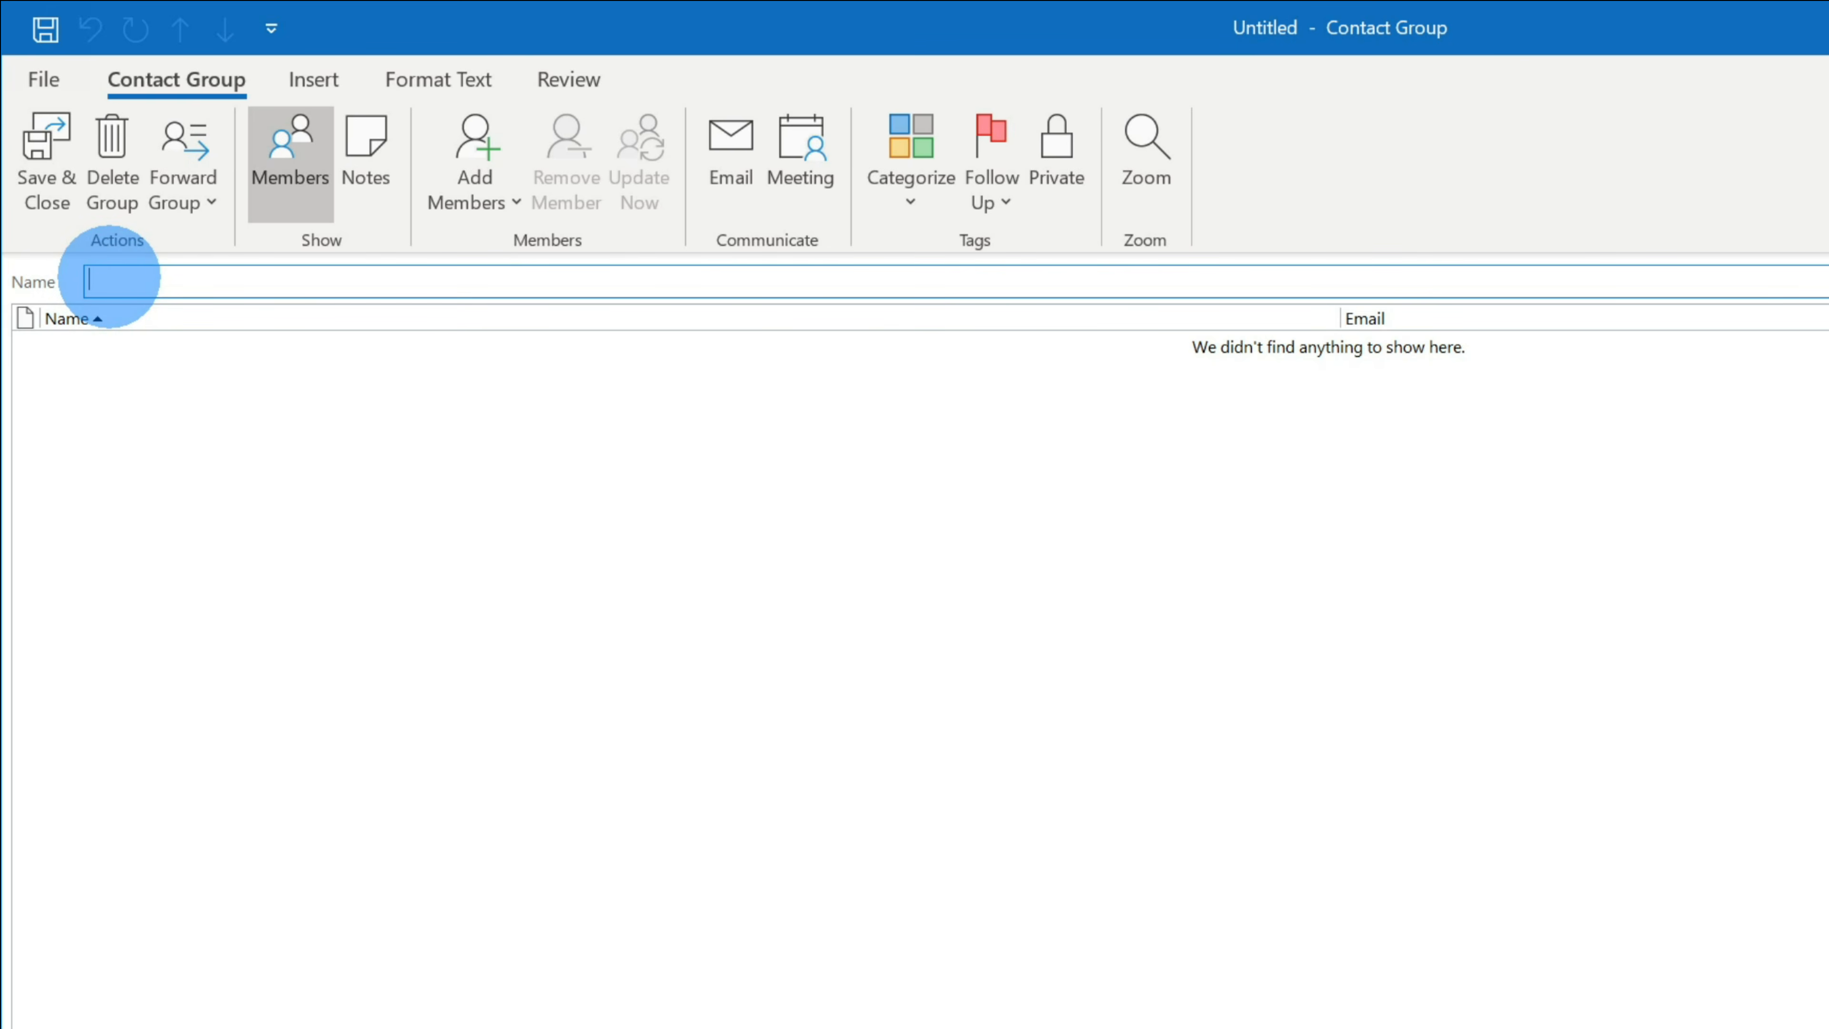
text(Kevin Cookie Company Senior Leadership Team)
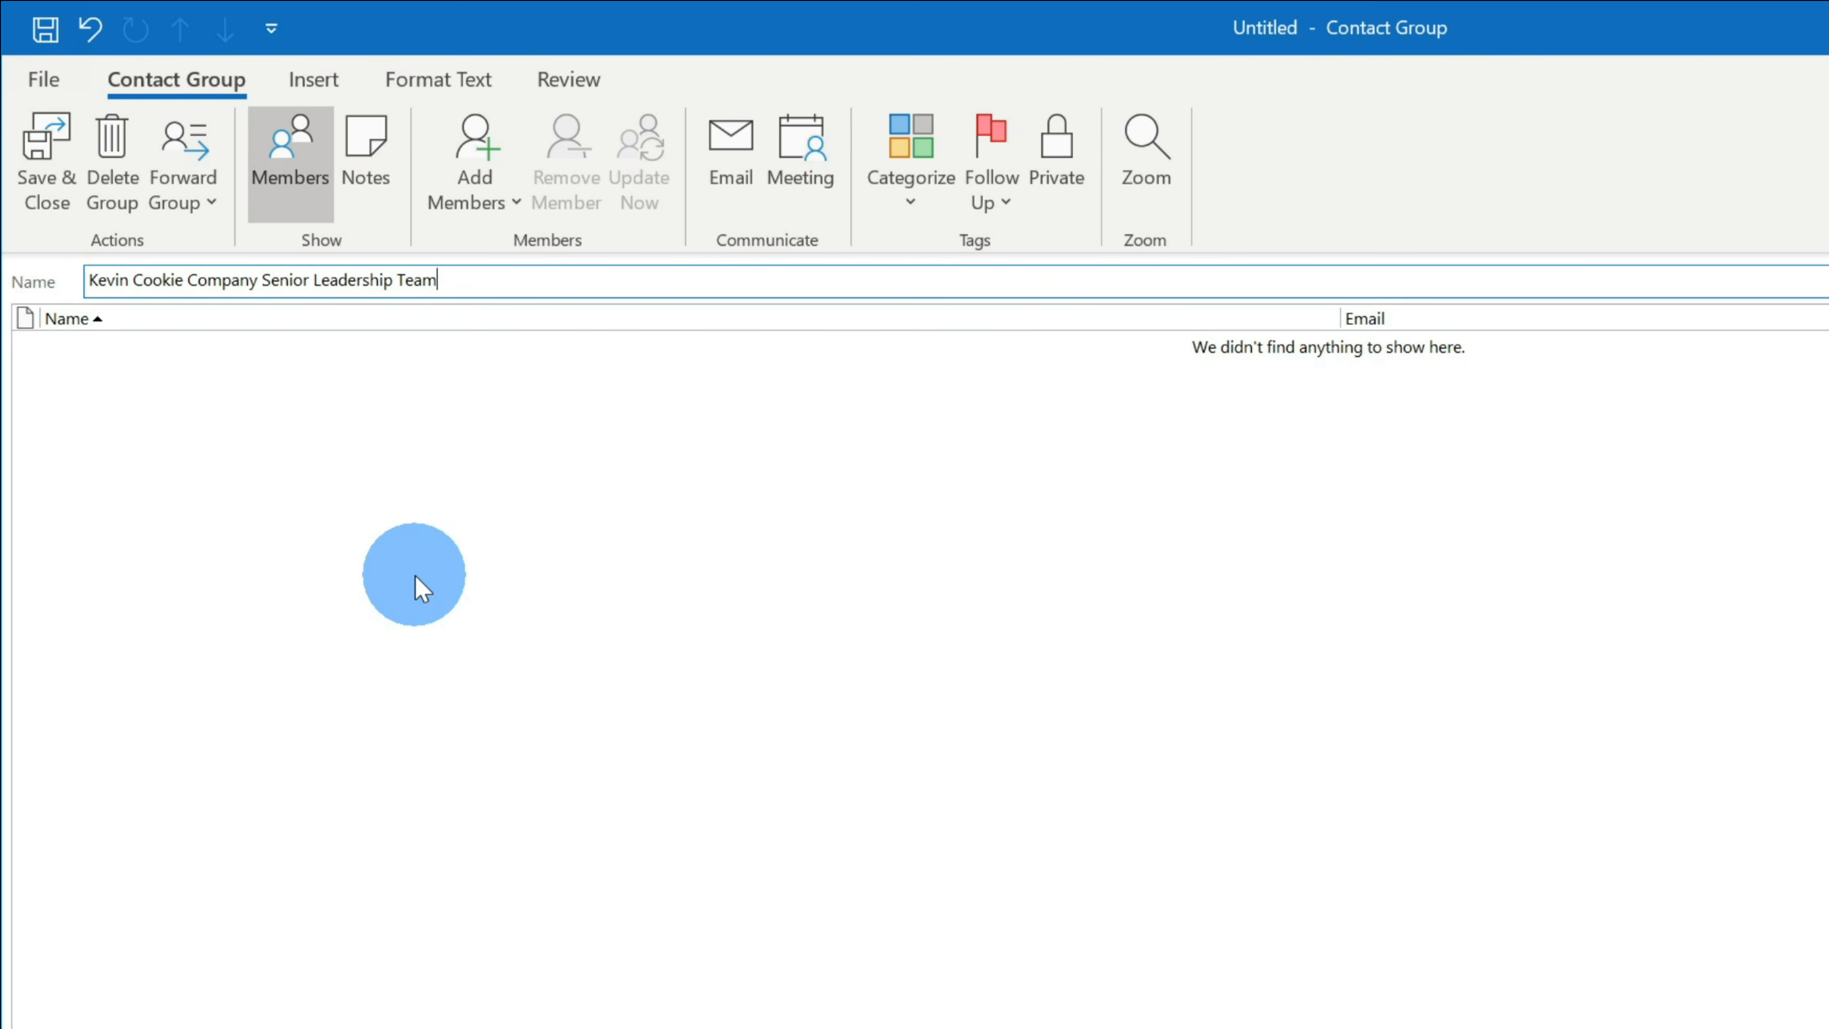
- Open the address book to choose members for the contact group
click(494, 209)
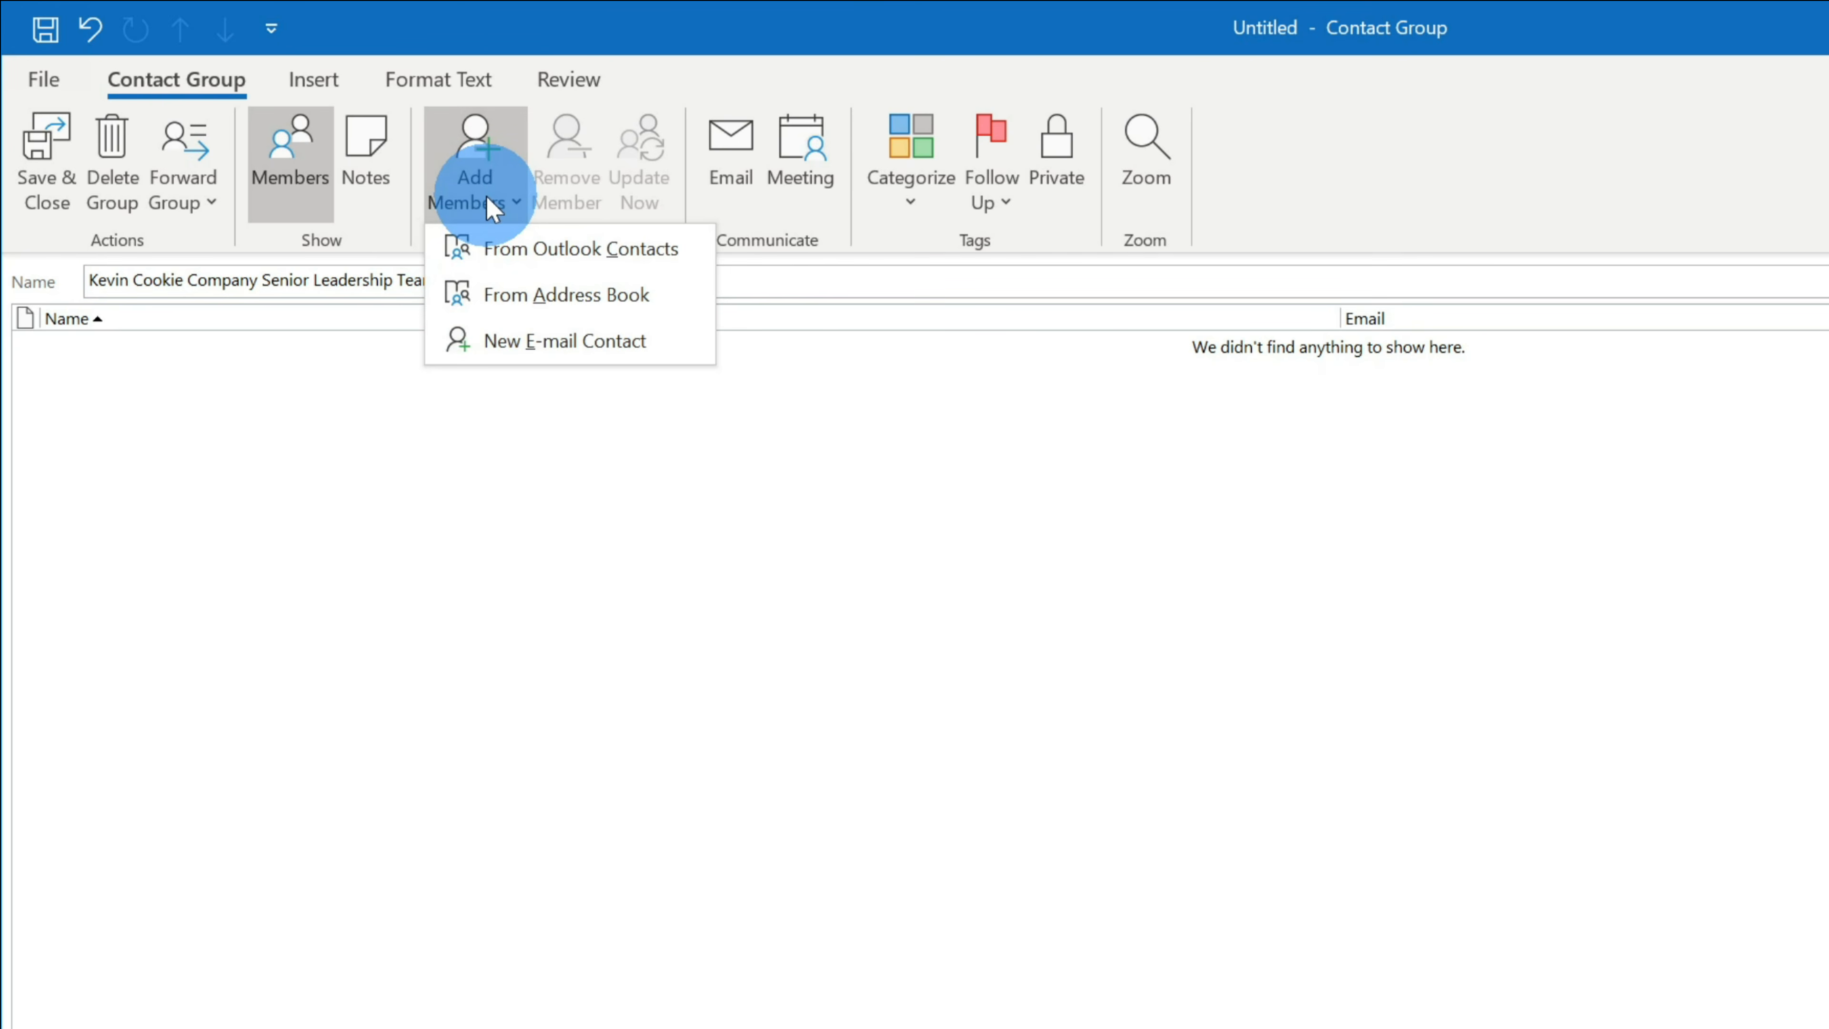
click(541, 306)
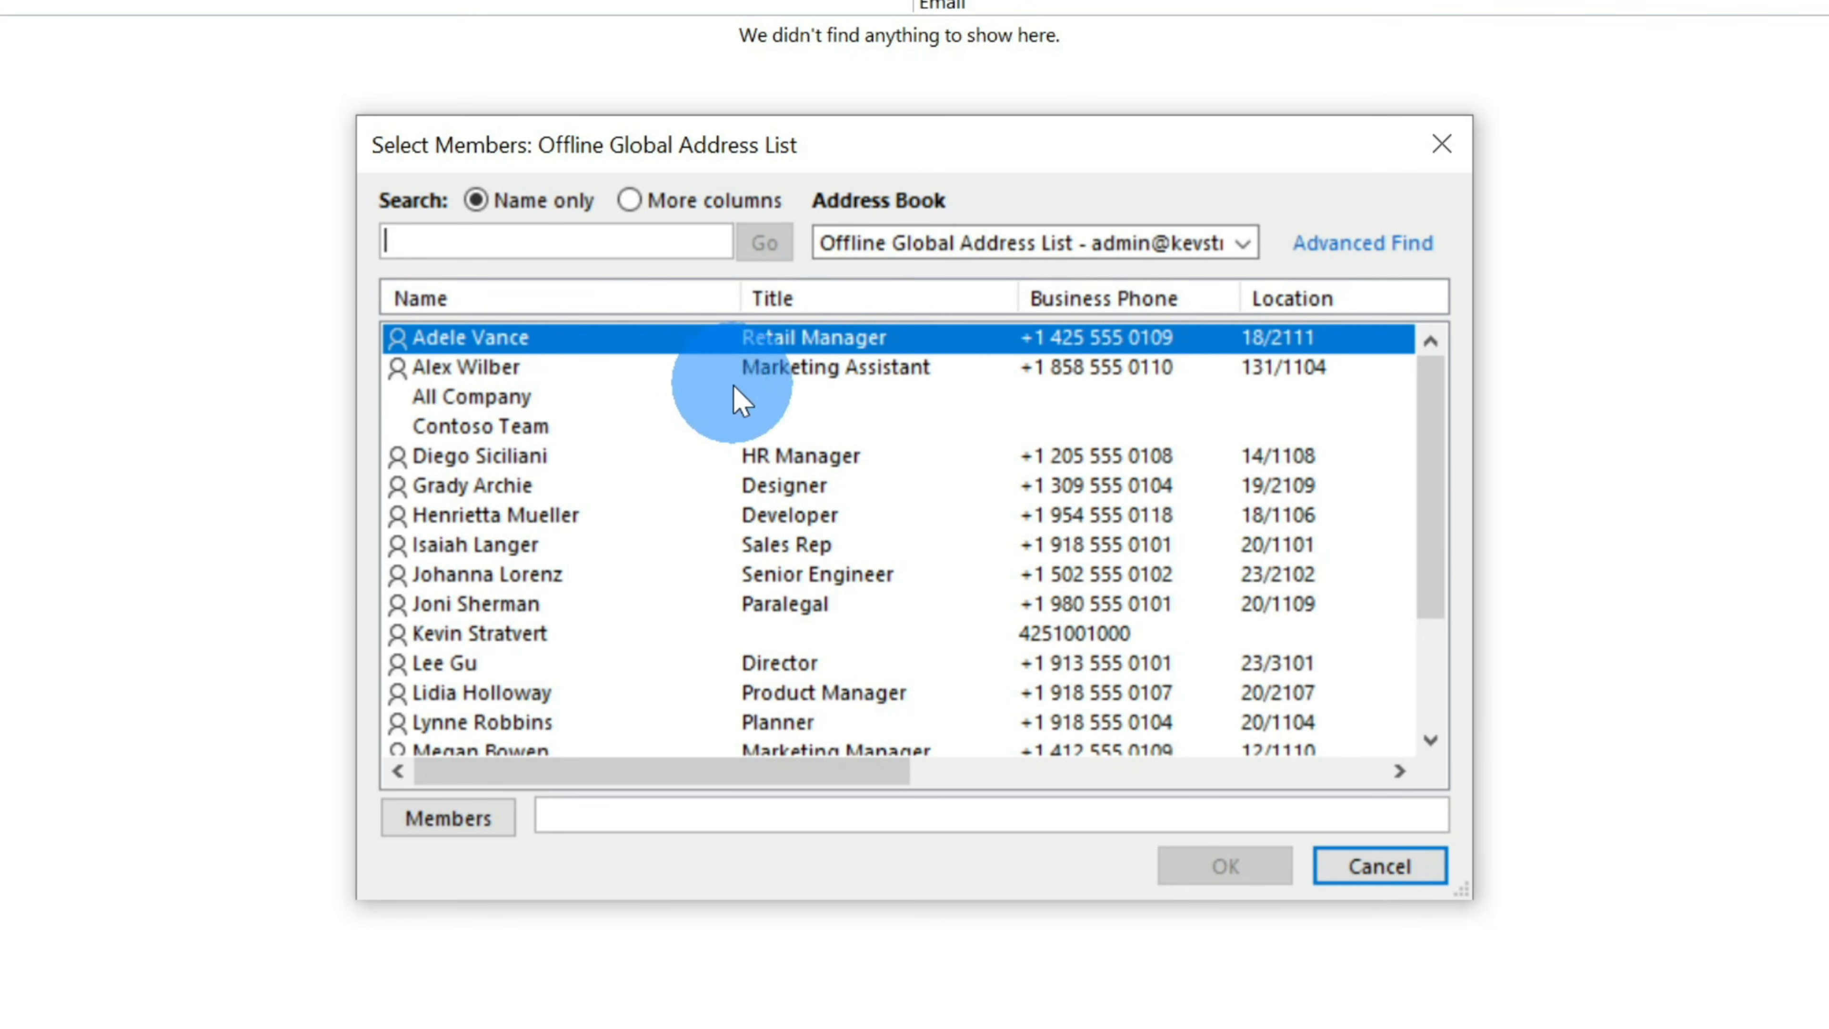
scroll(715, 376, down, 2)
scroll(836, 569, up, 2)
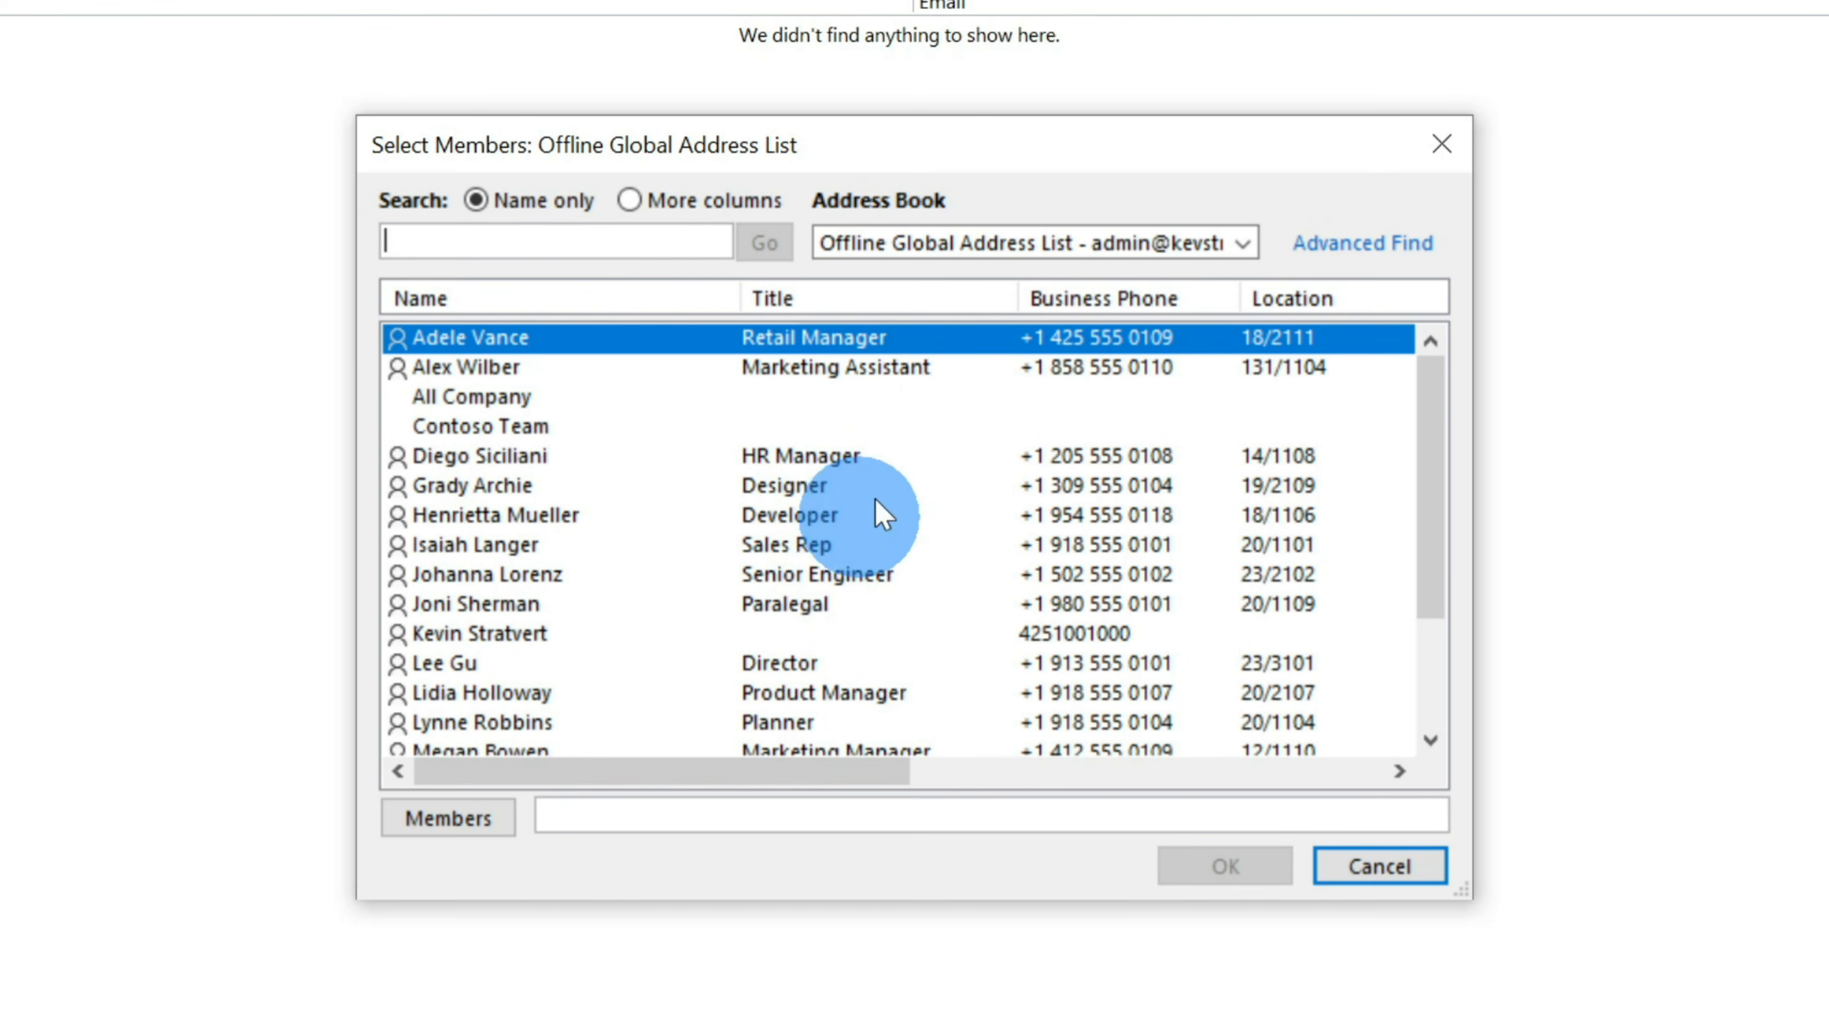
scroll(929, 458, down, 2)
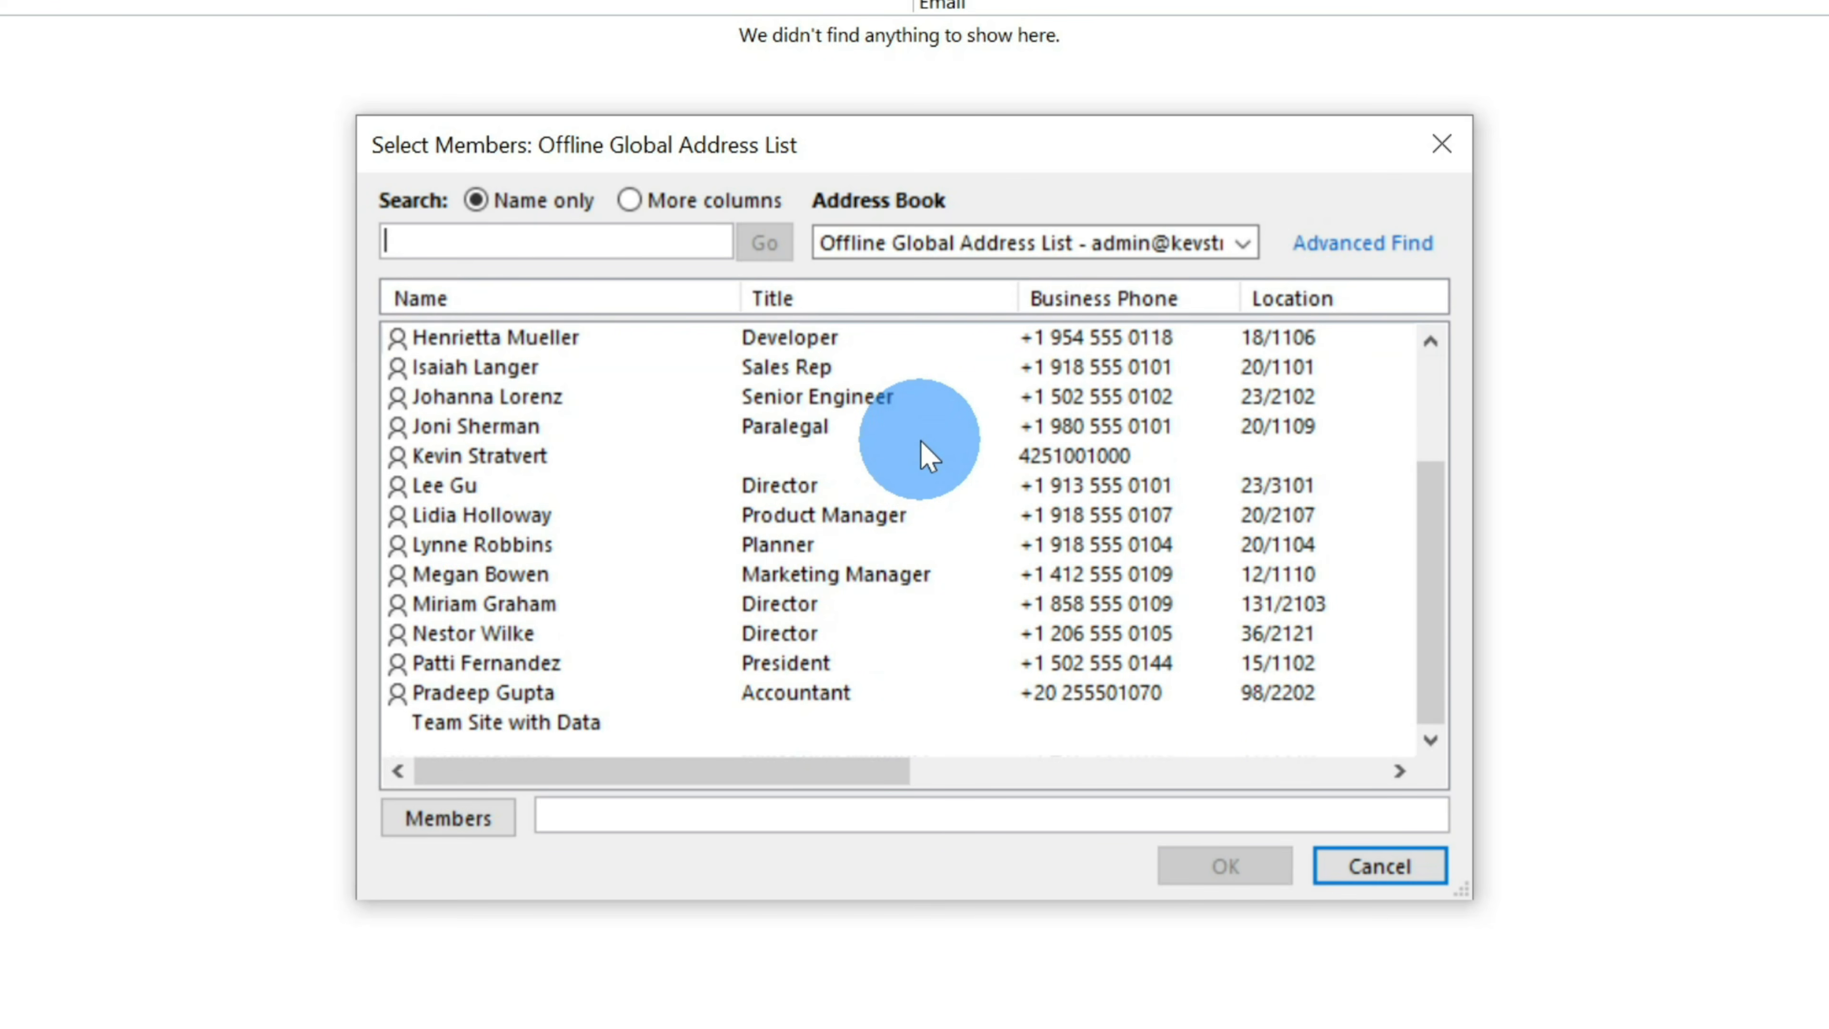
- Add three directors and the president as members, then save and close the group
click(891, 489)
double_click(890, 488)
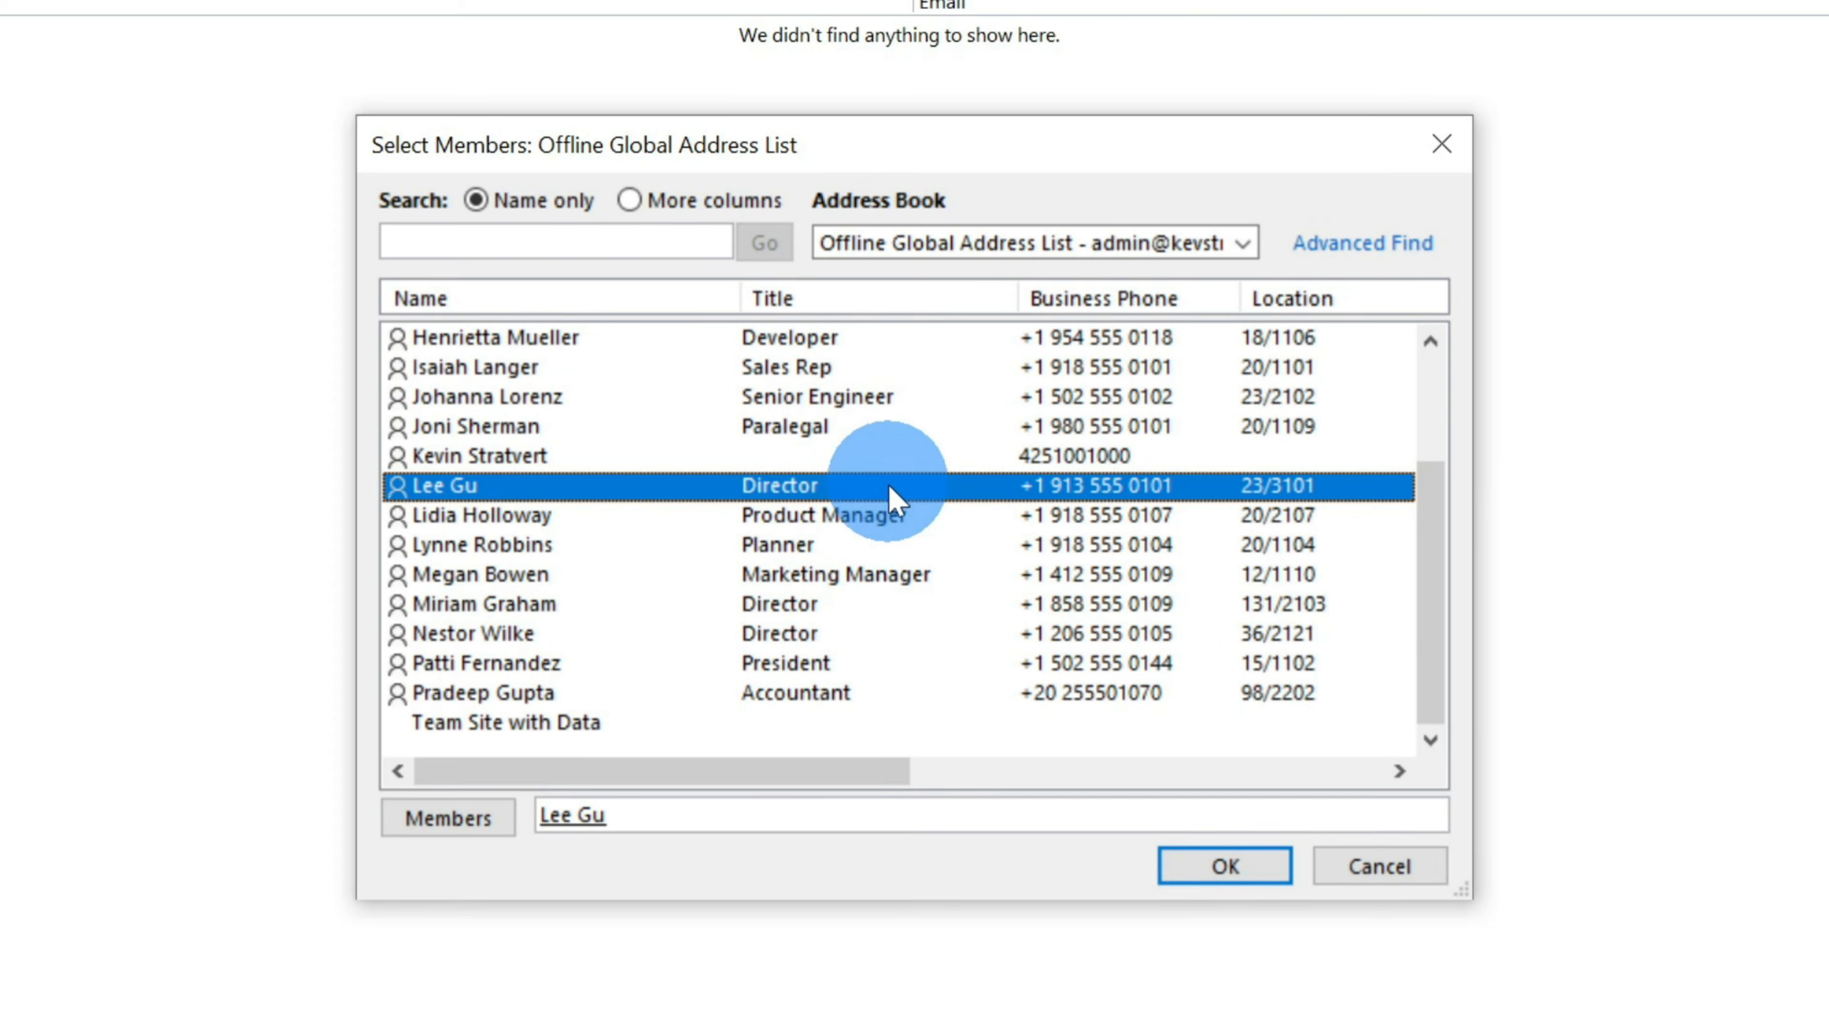
double_click(842, 604)
click(850, 632)
double_click(849, 632)
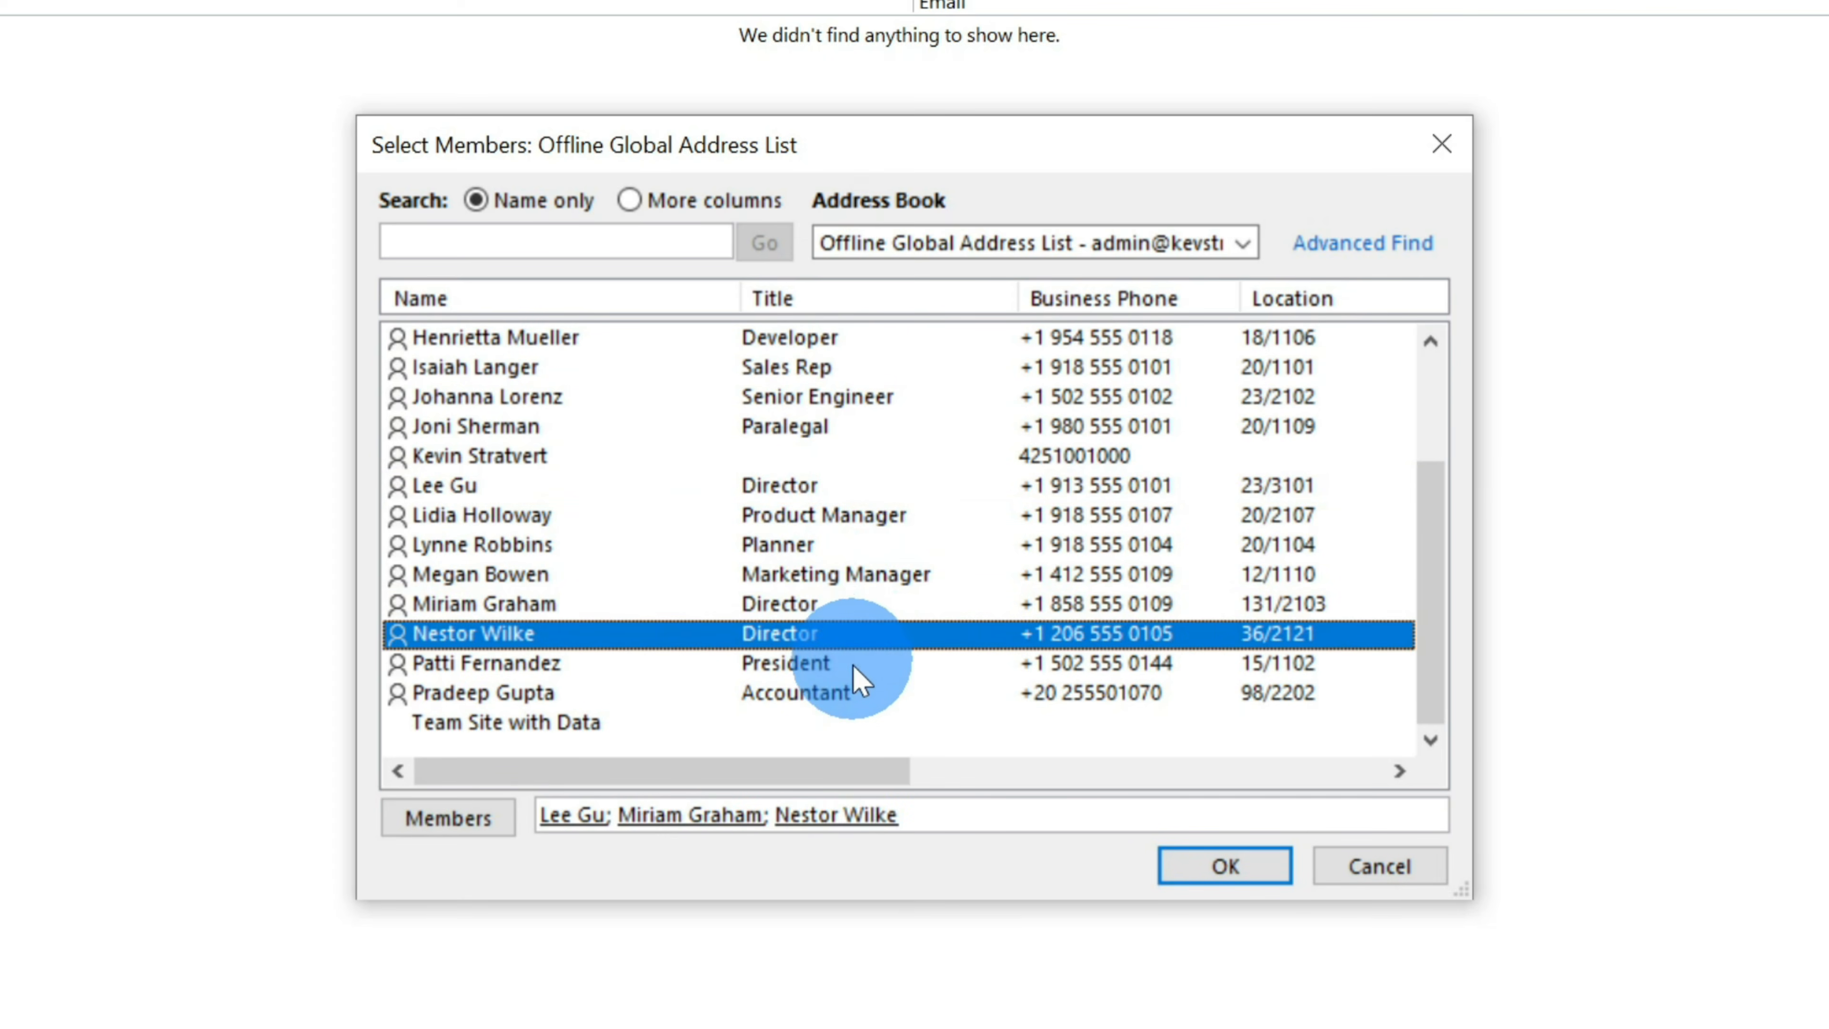
double_click(853, 663)
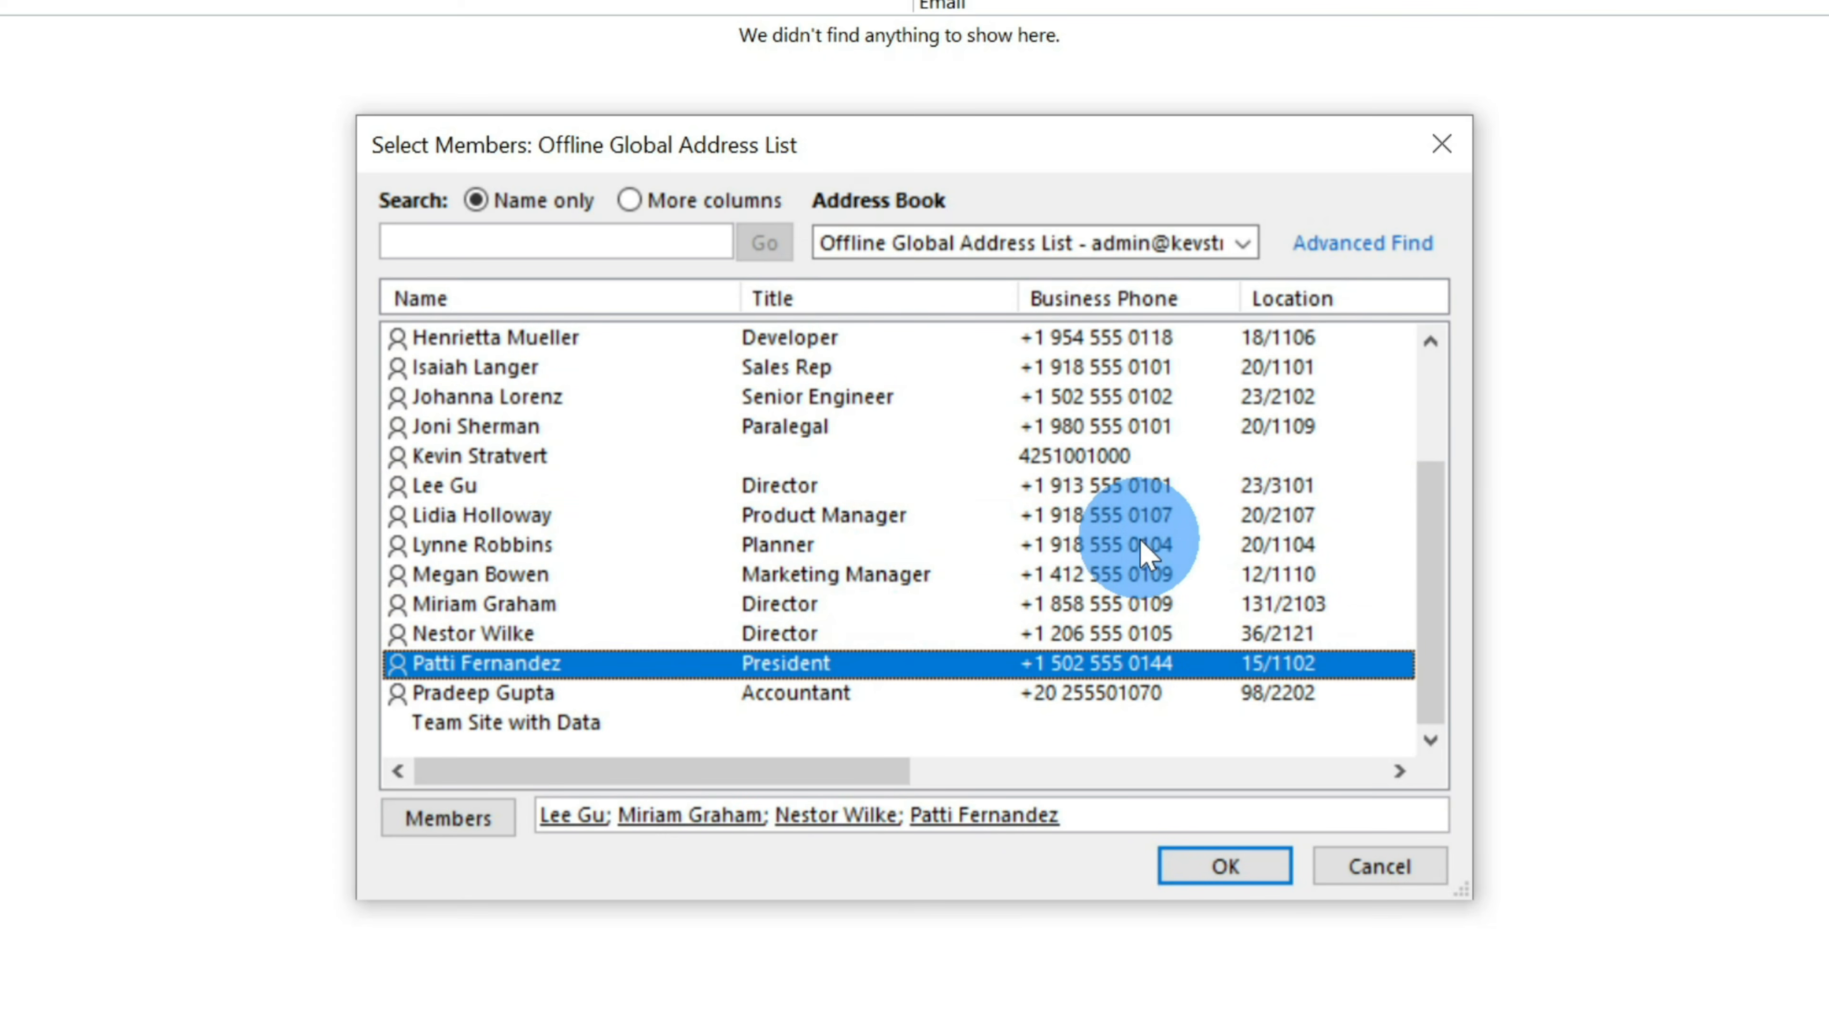
click(1228, 871)
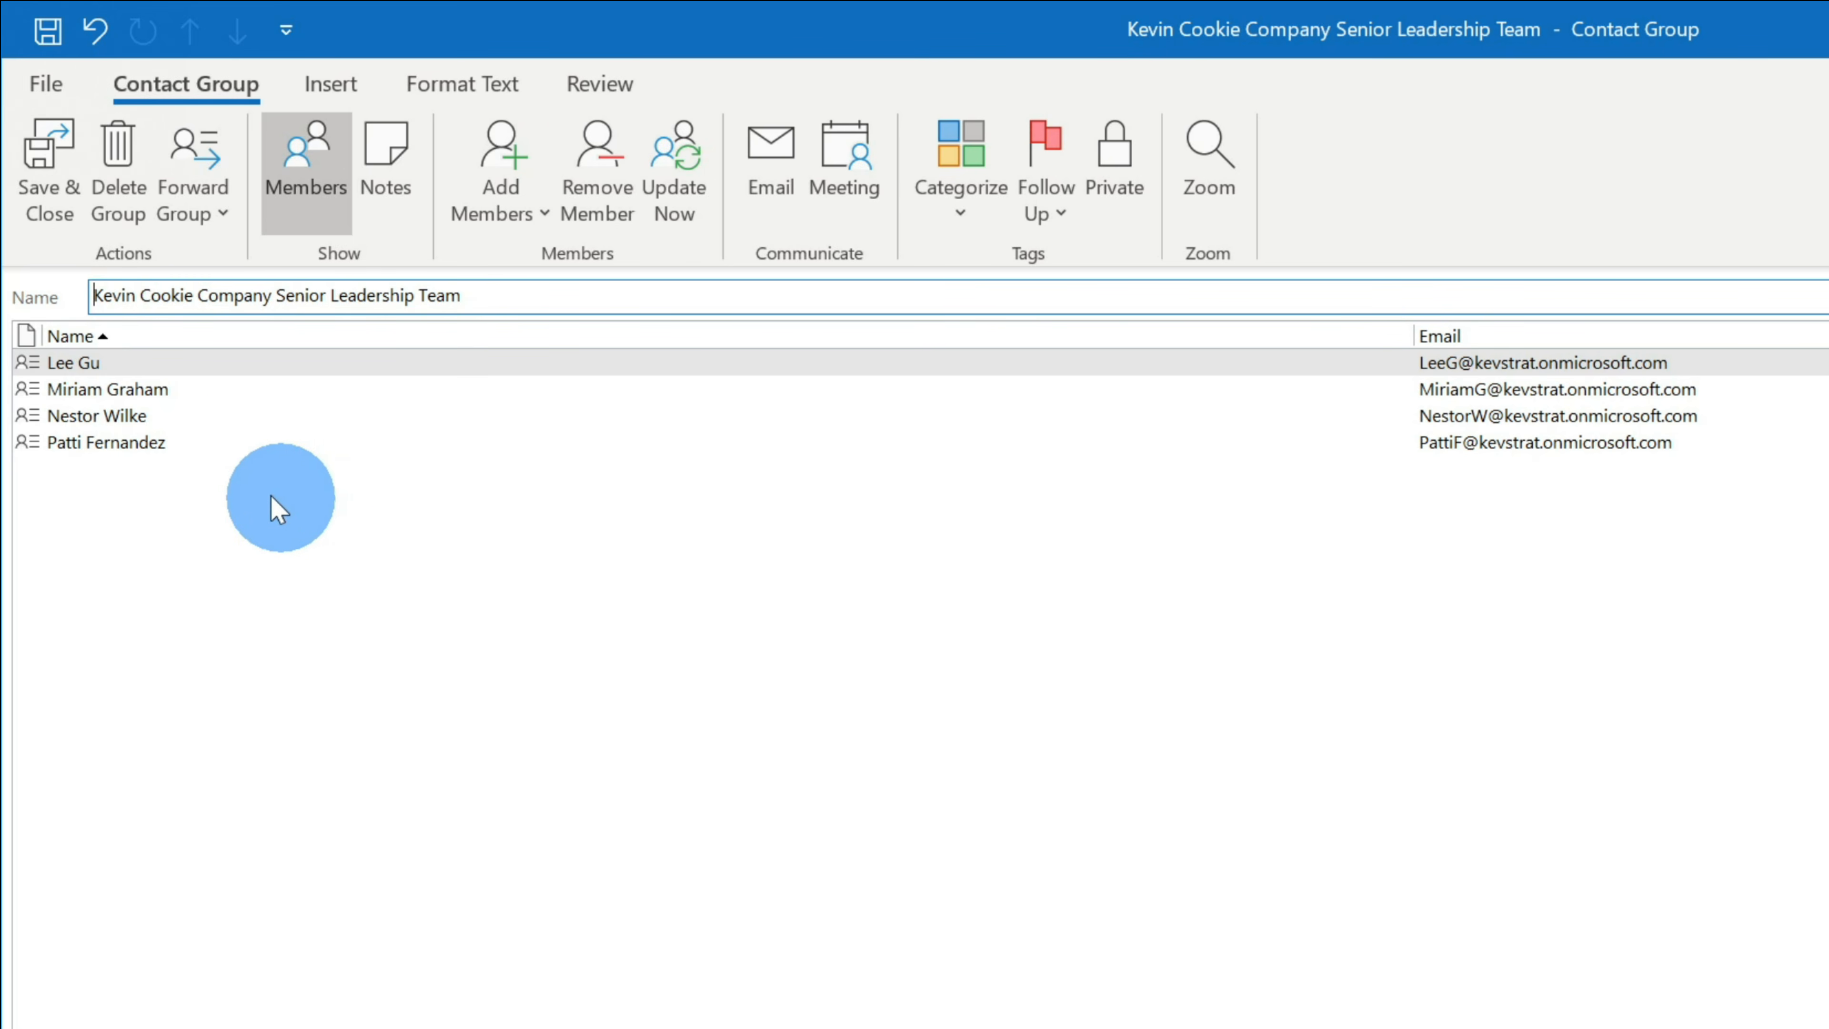
click(69, 202)
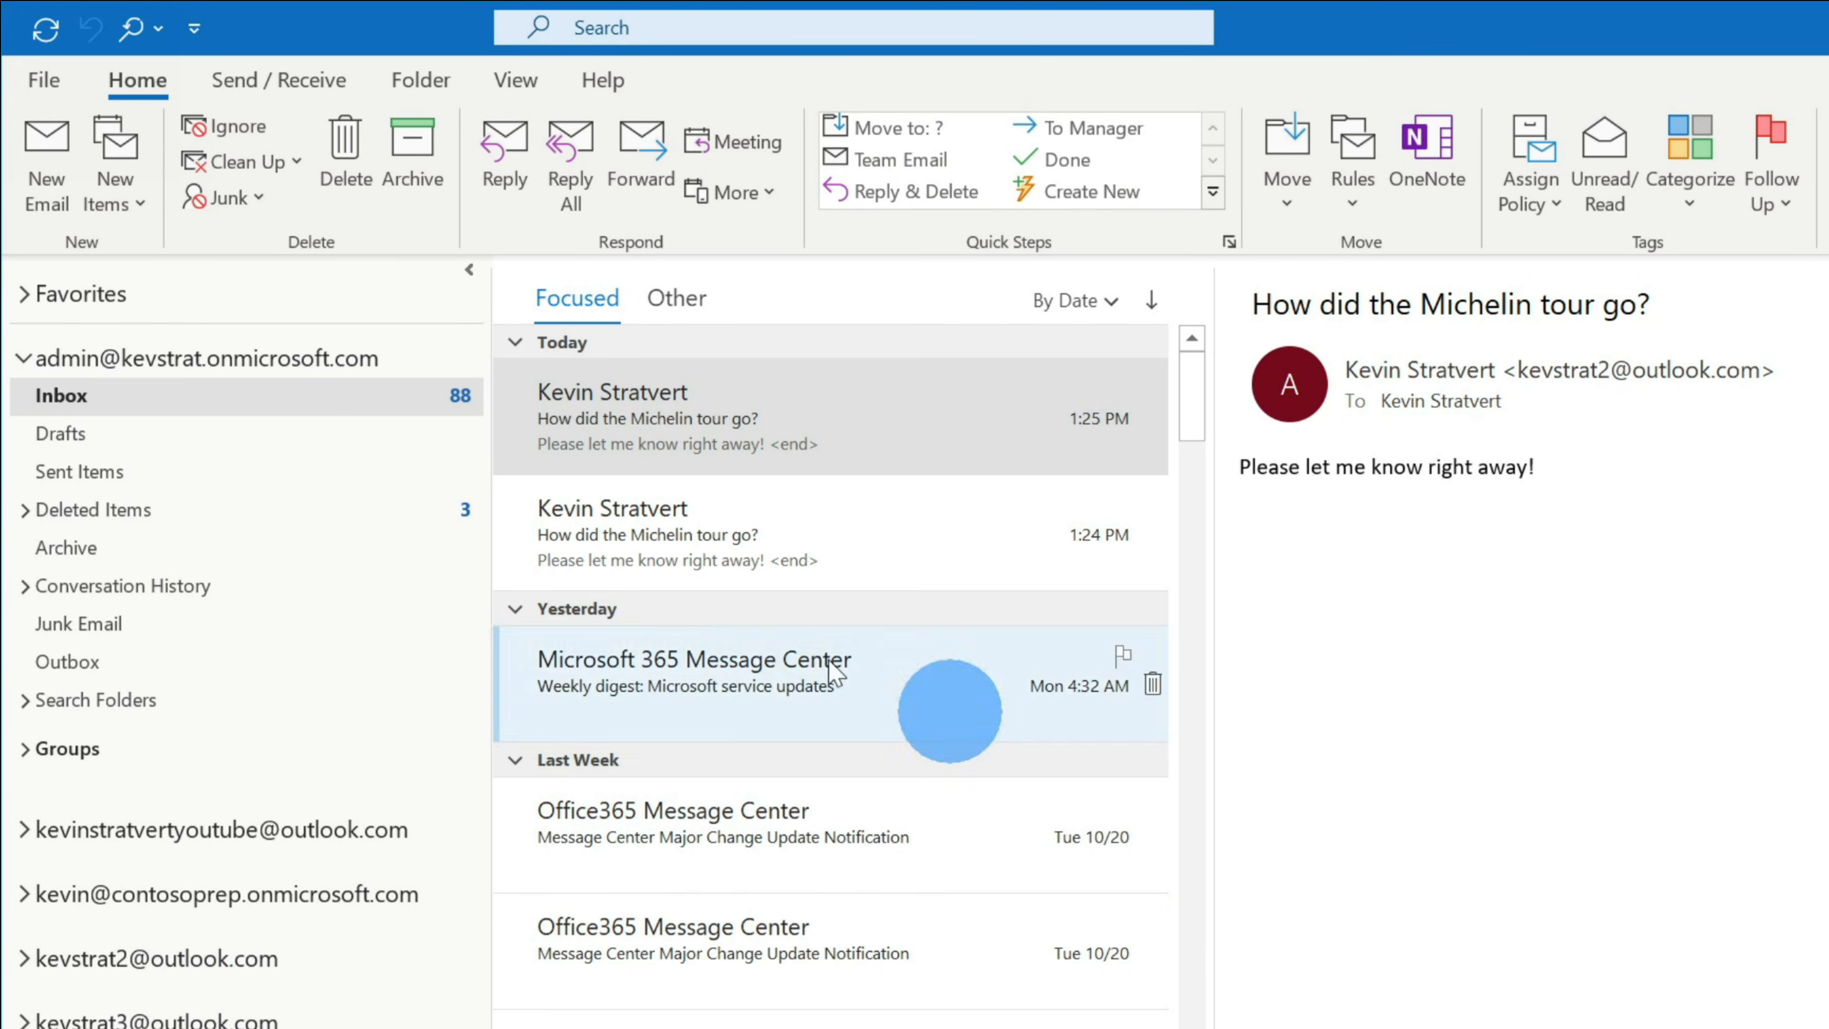
- Address a new email to the leadership group and review its four members on the contact card
click(43, 191)
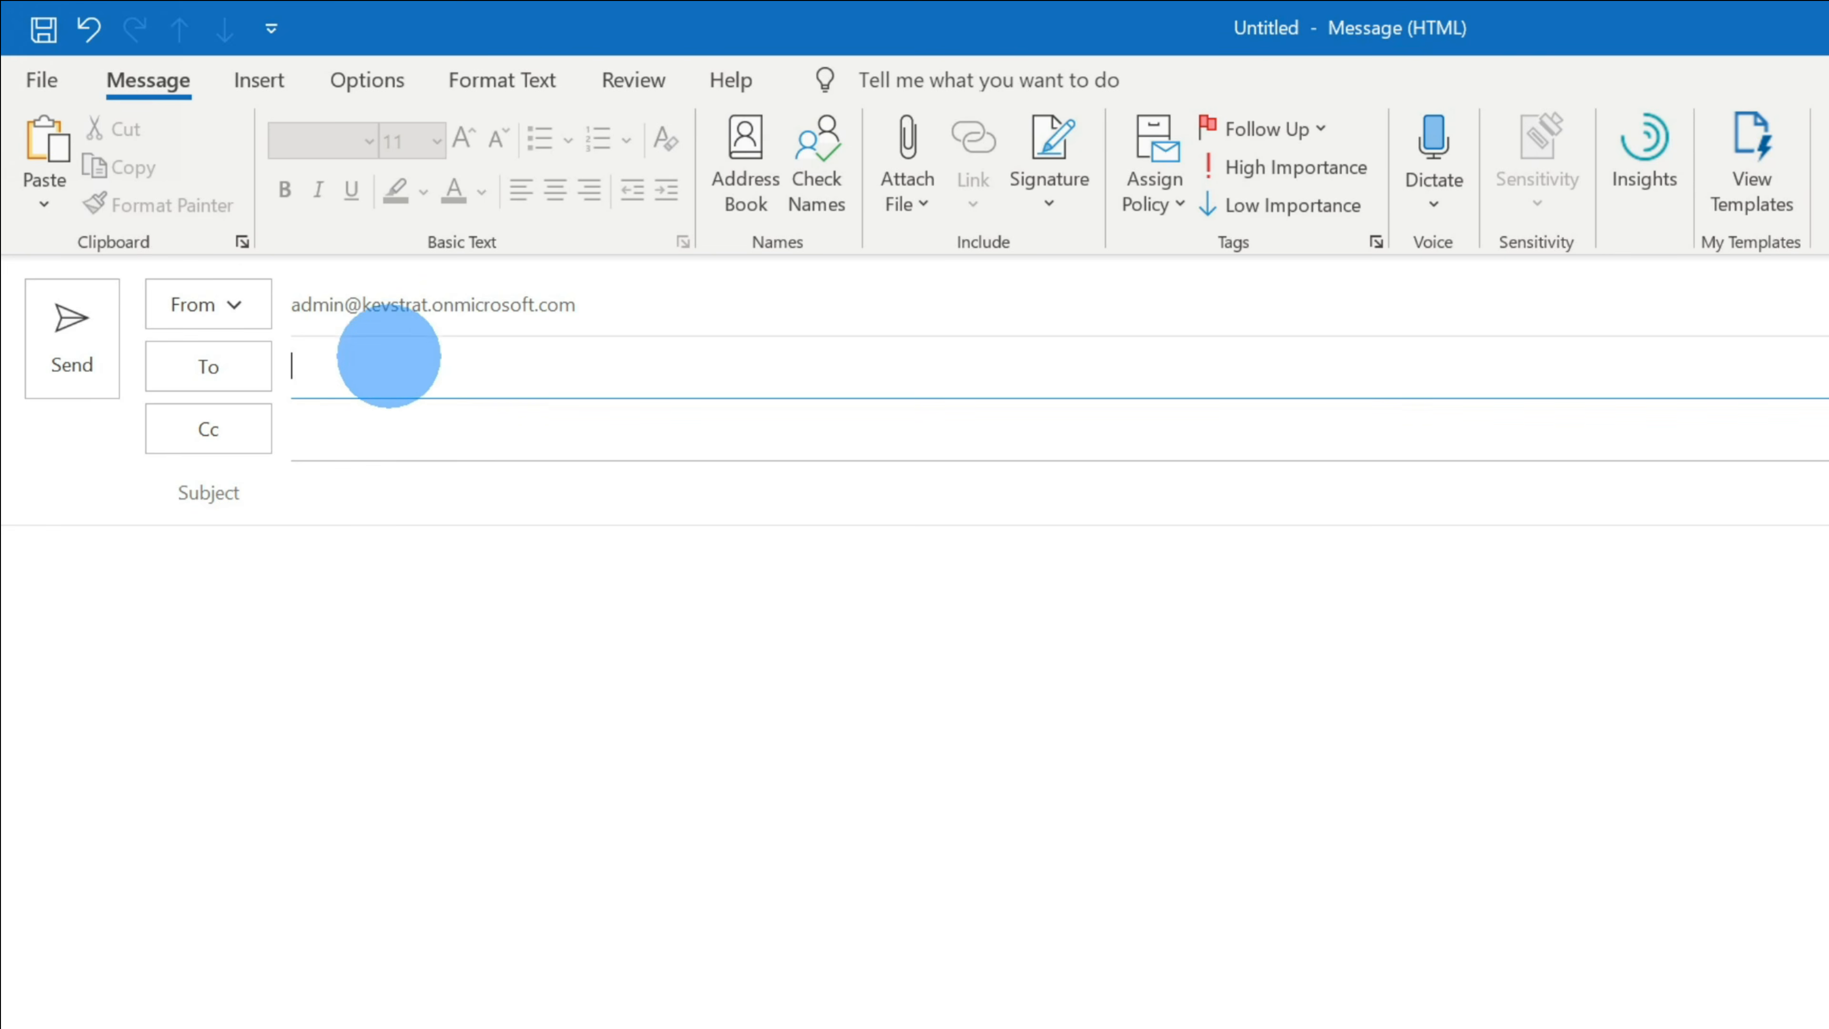
text(kevin coo)
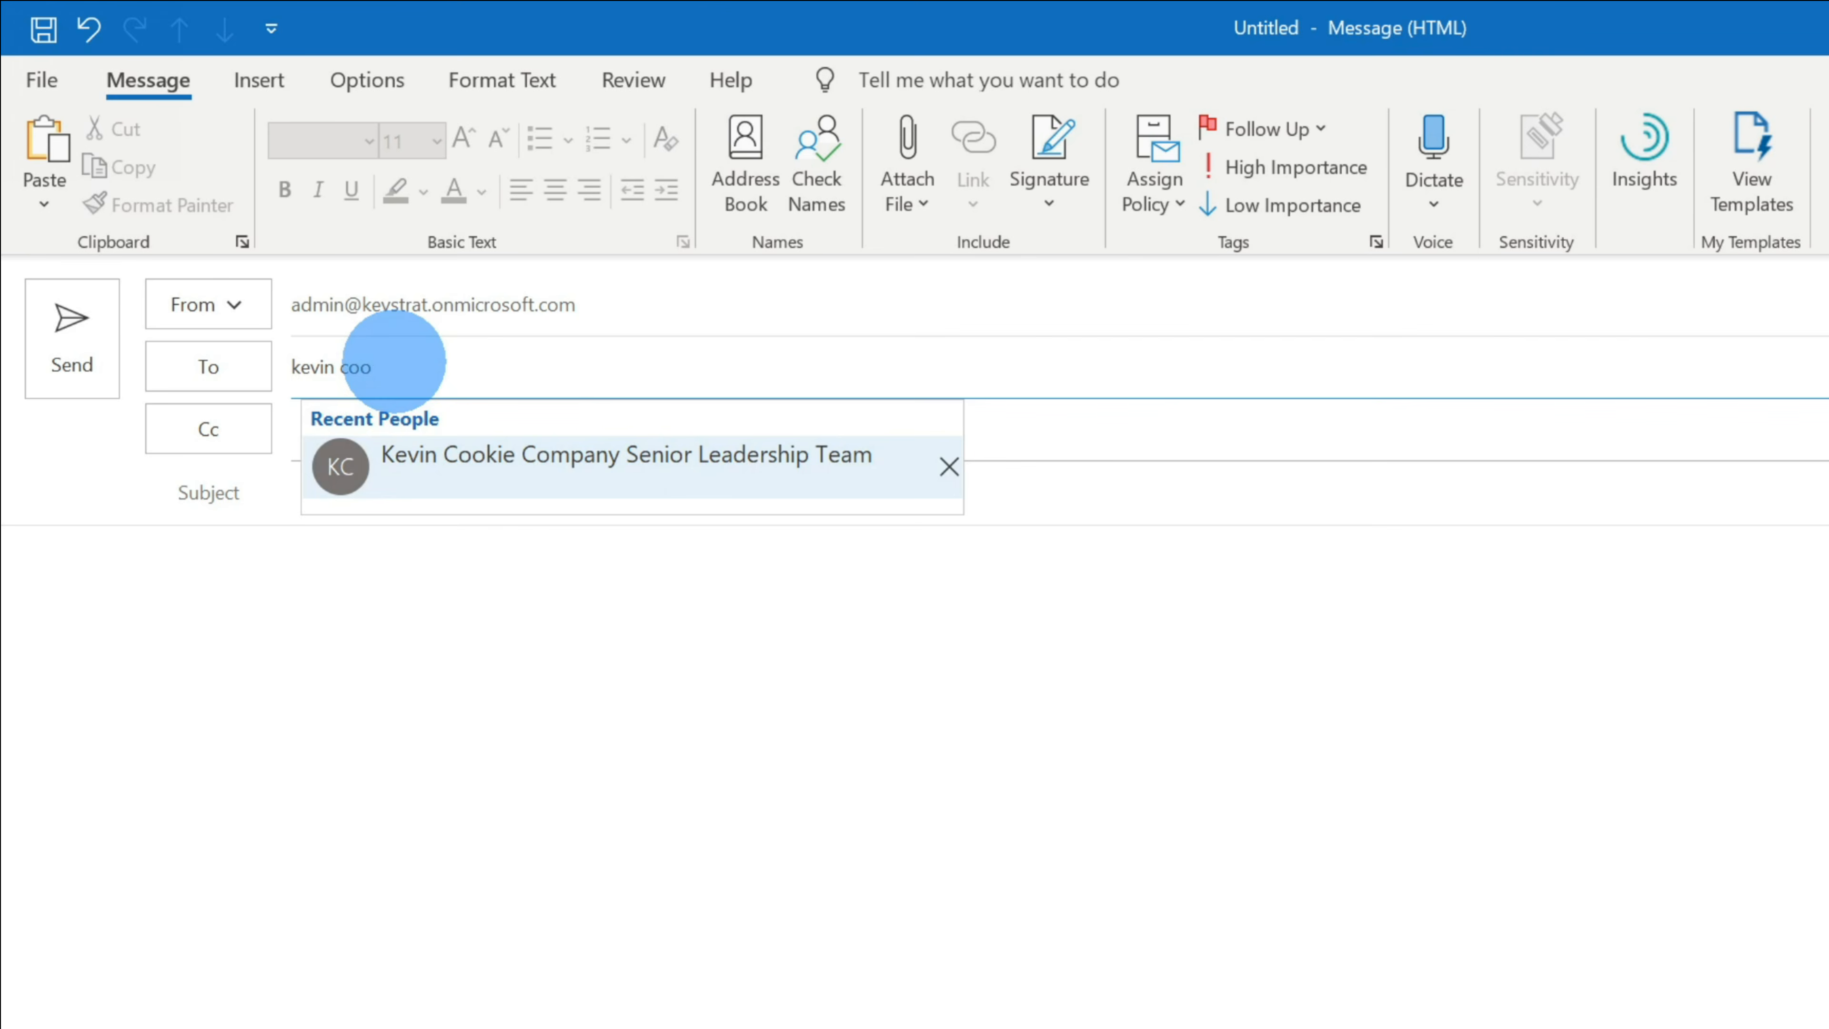
click(627, 484)
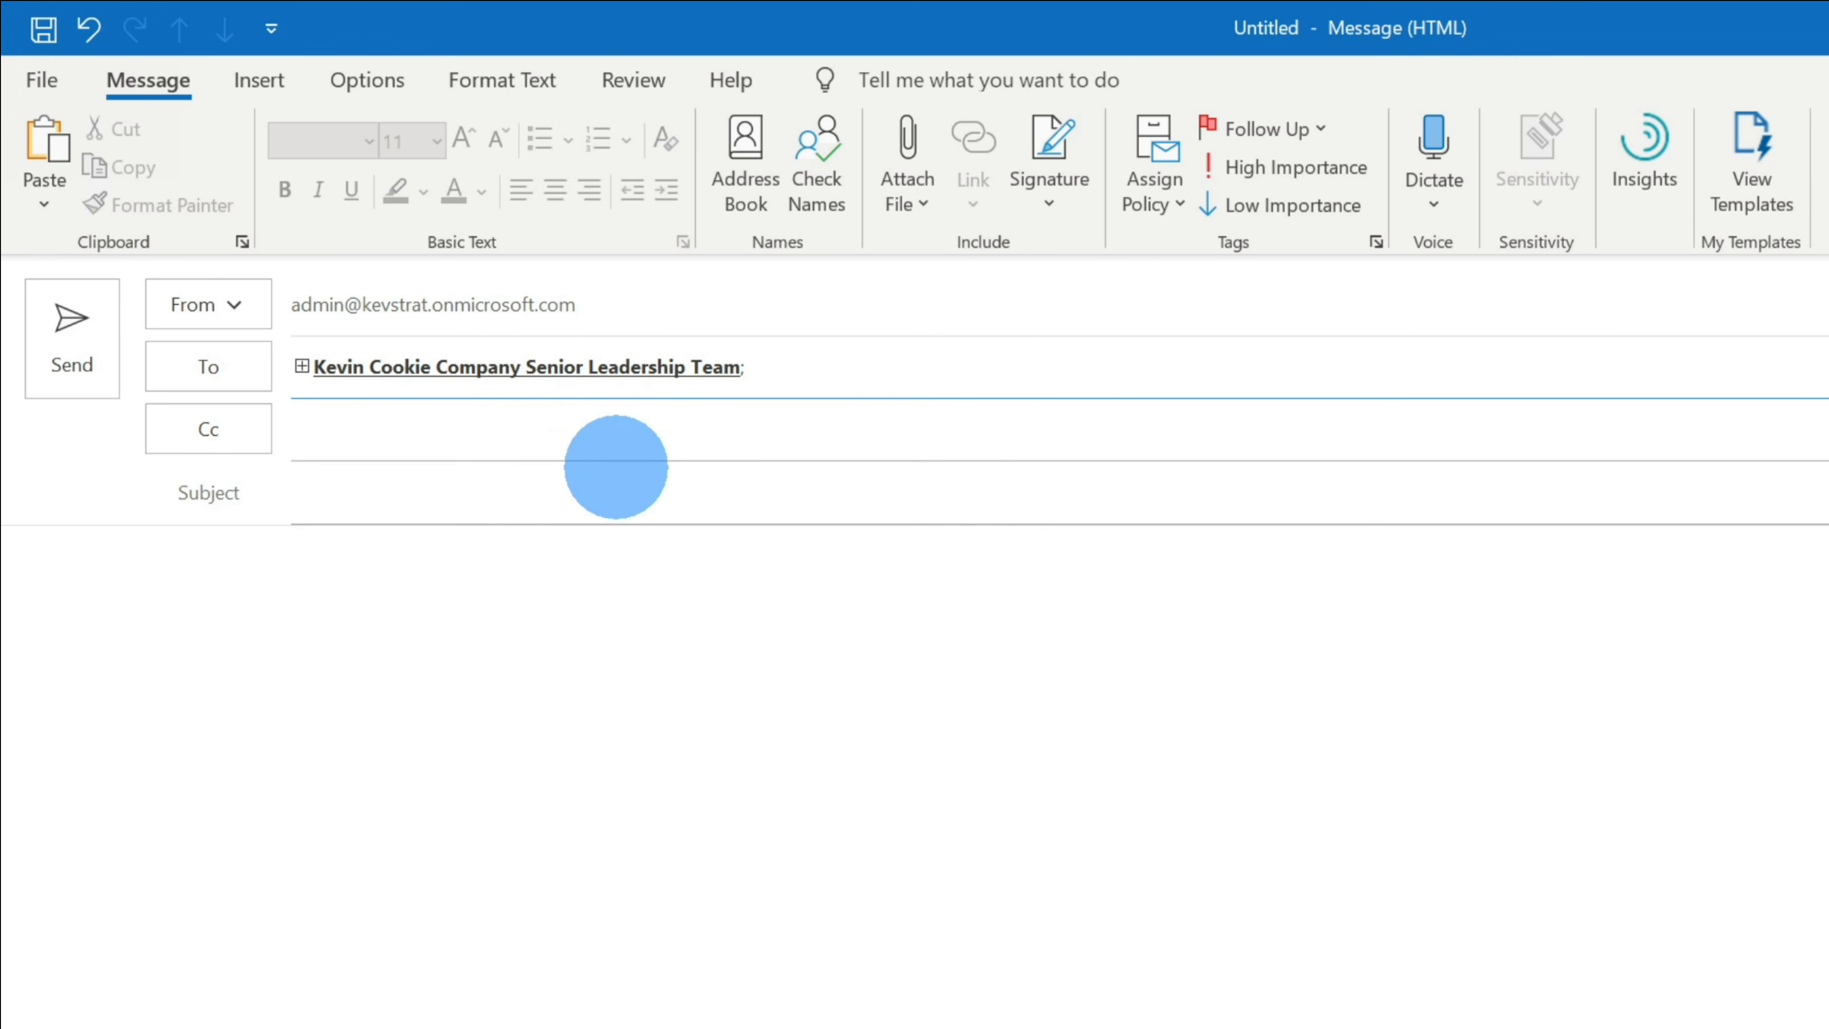
click(398, 366)
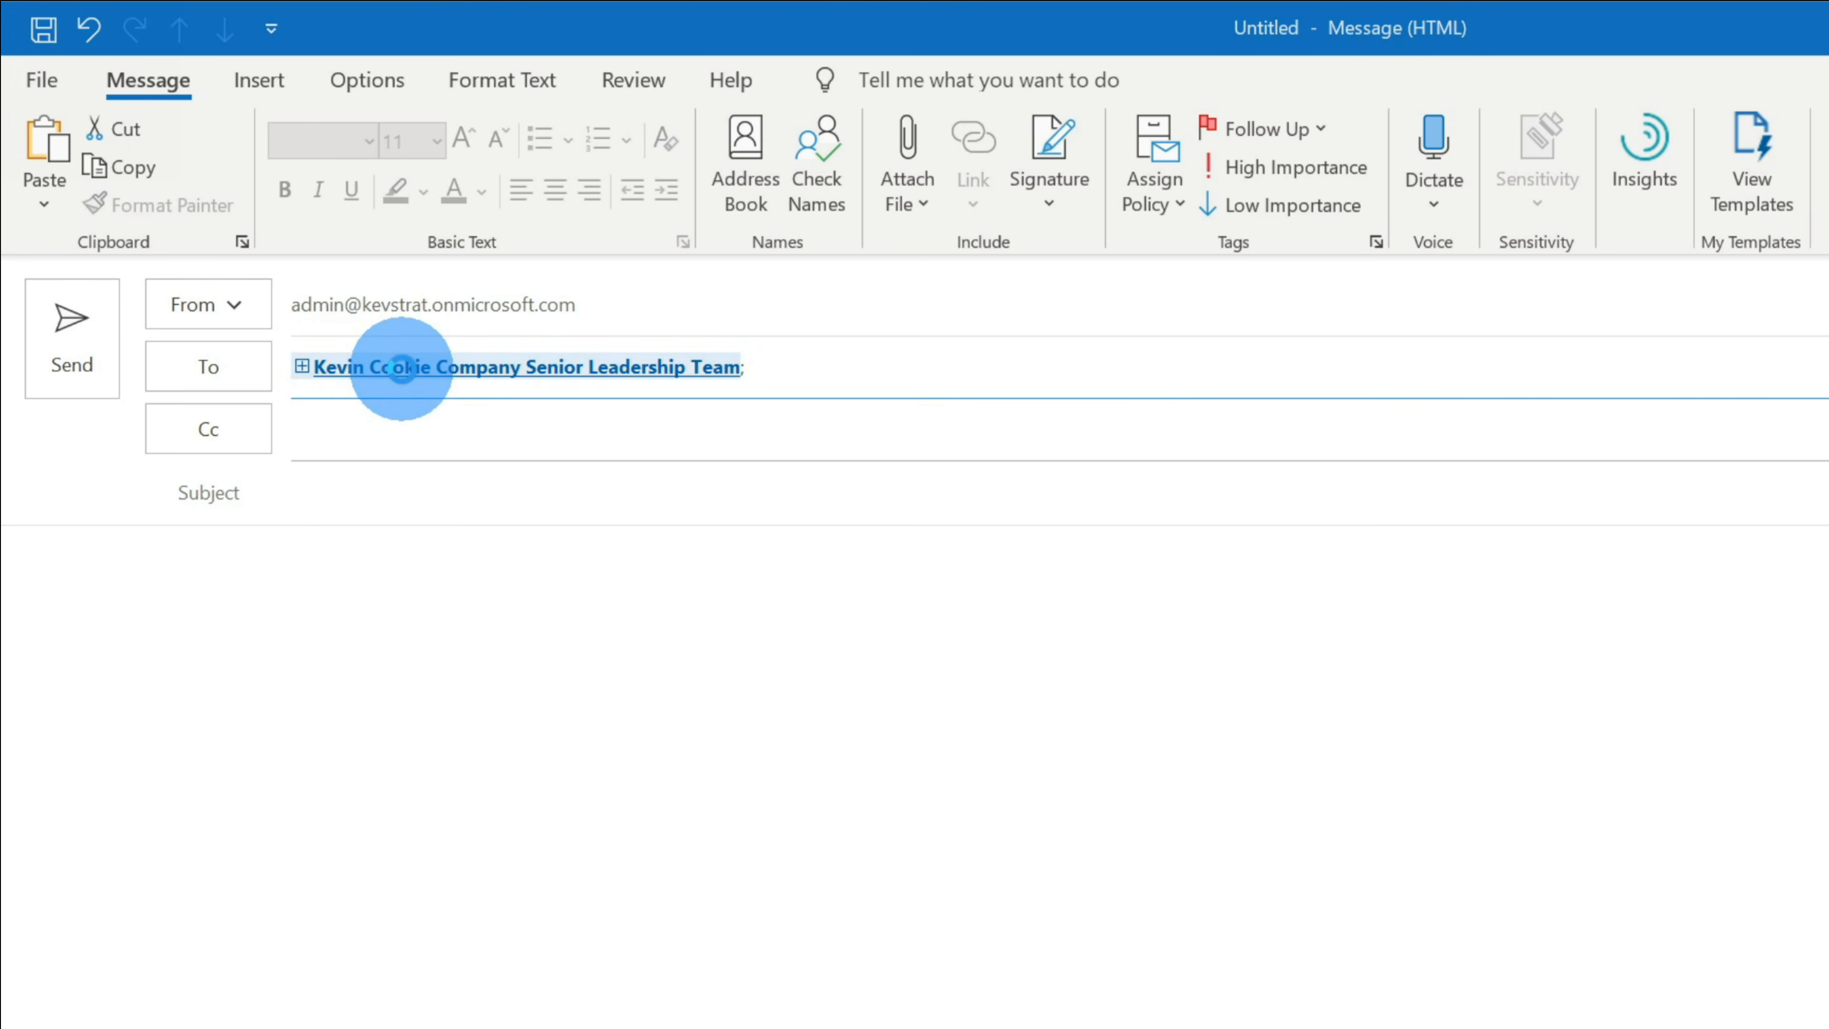
click(577, 571)
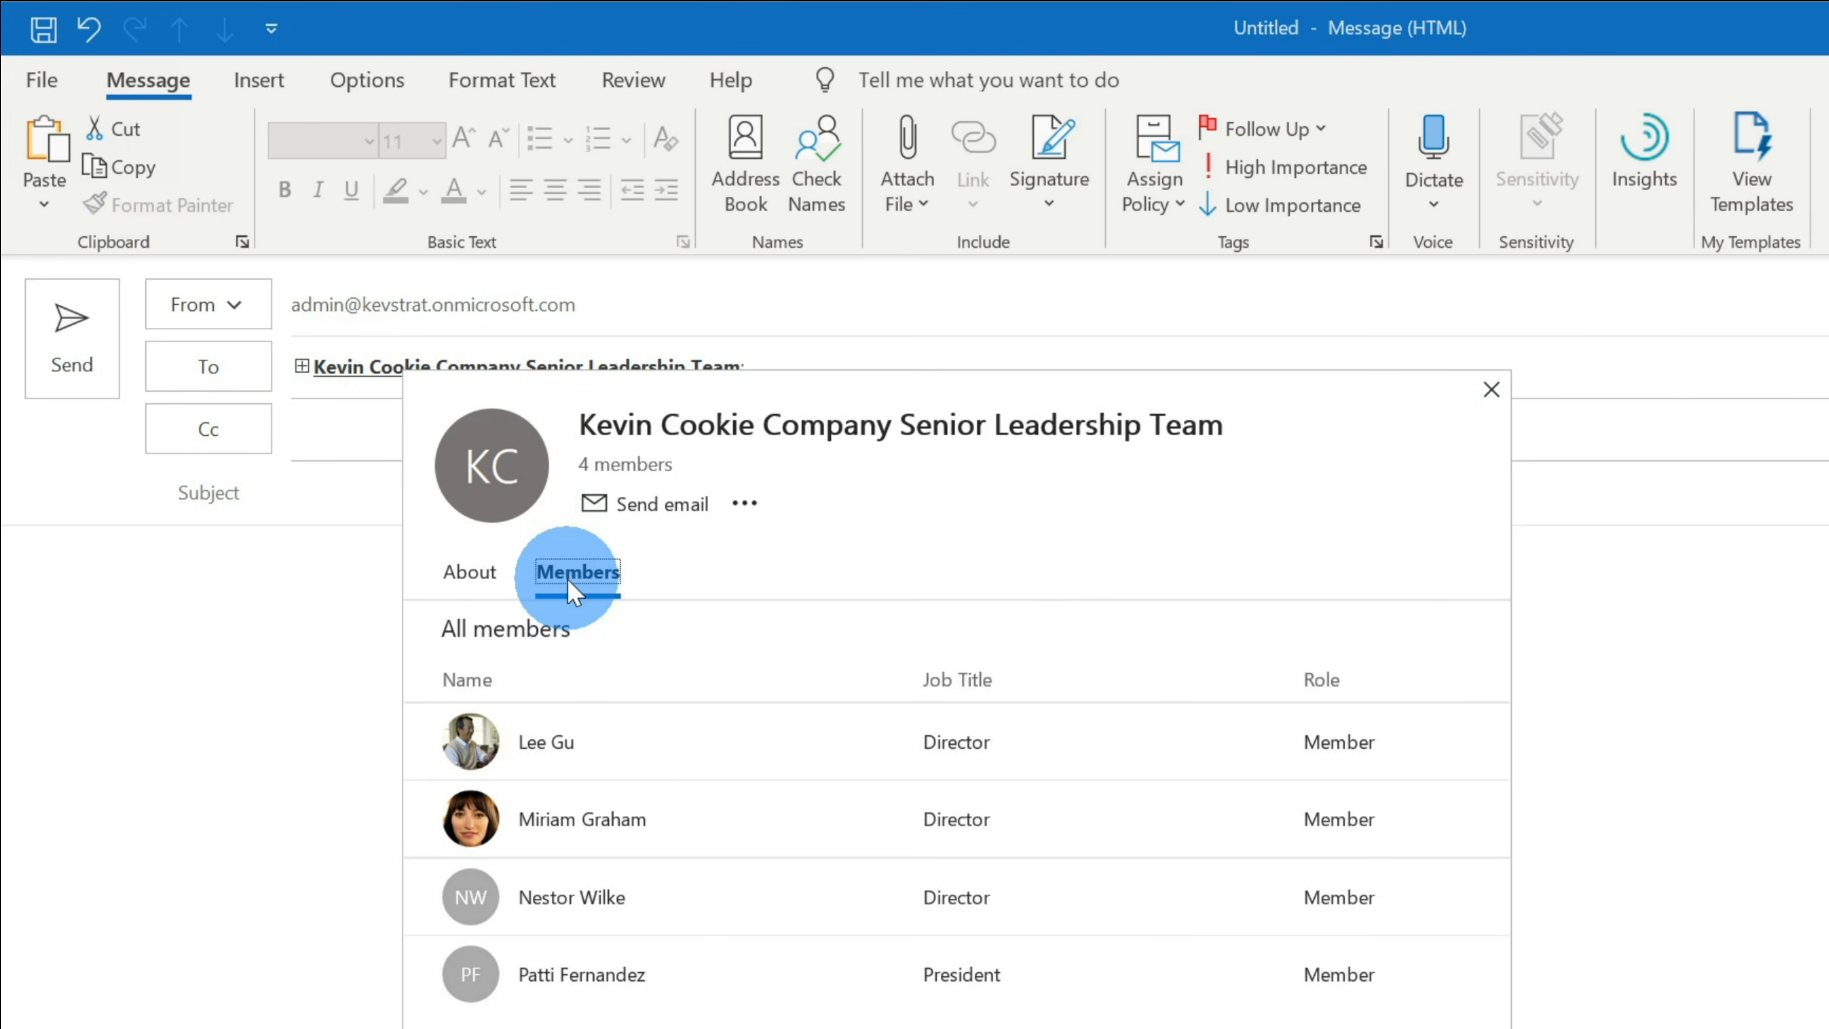
click(1491, 390)
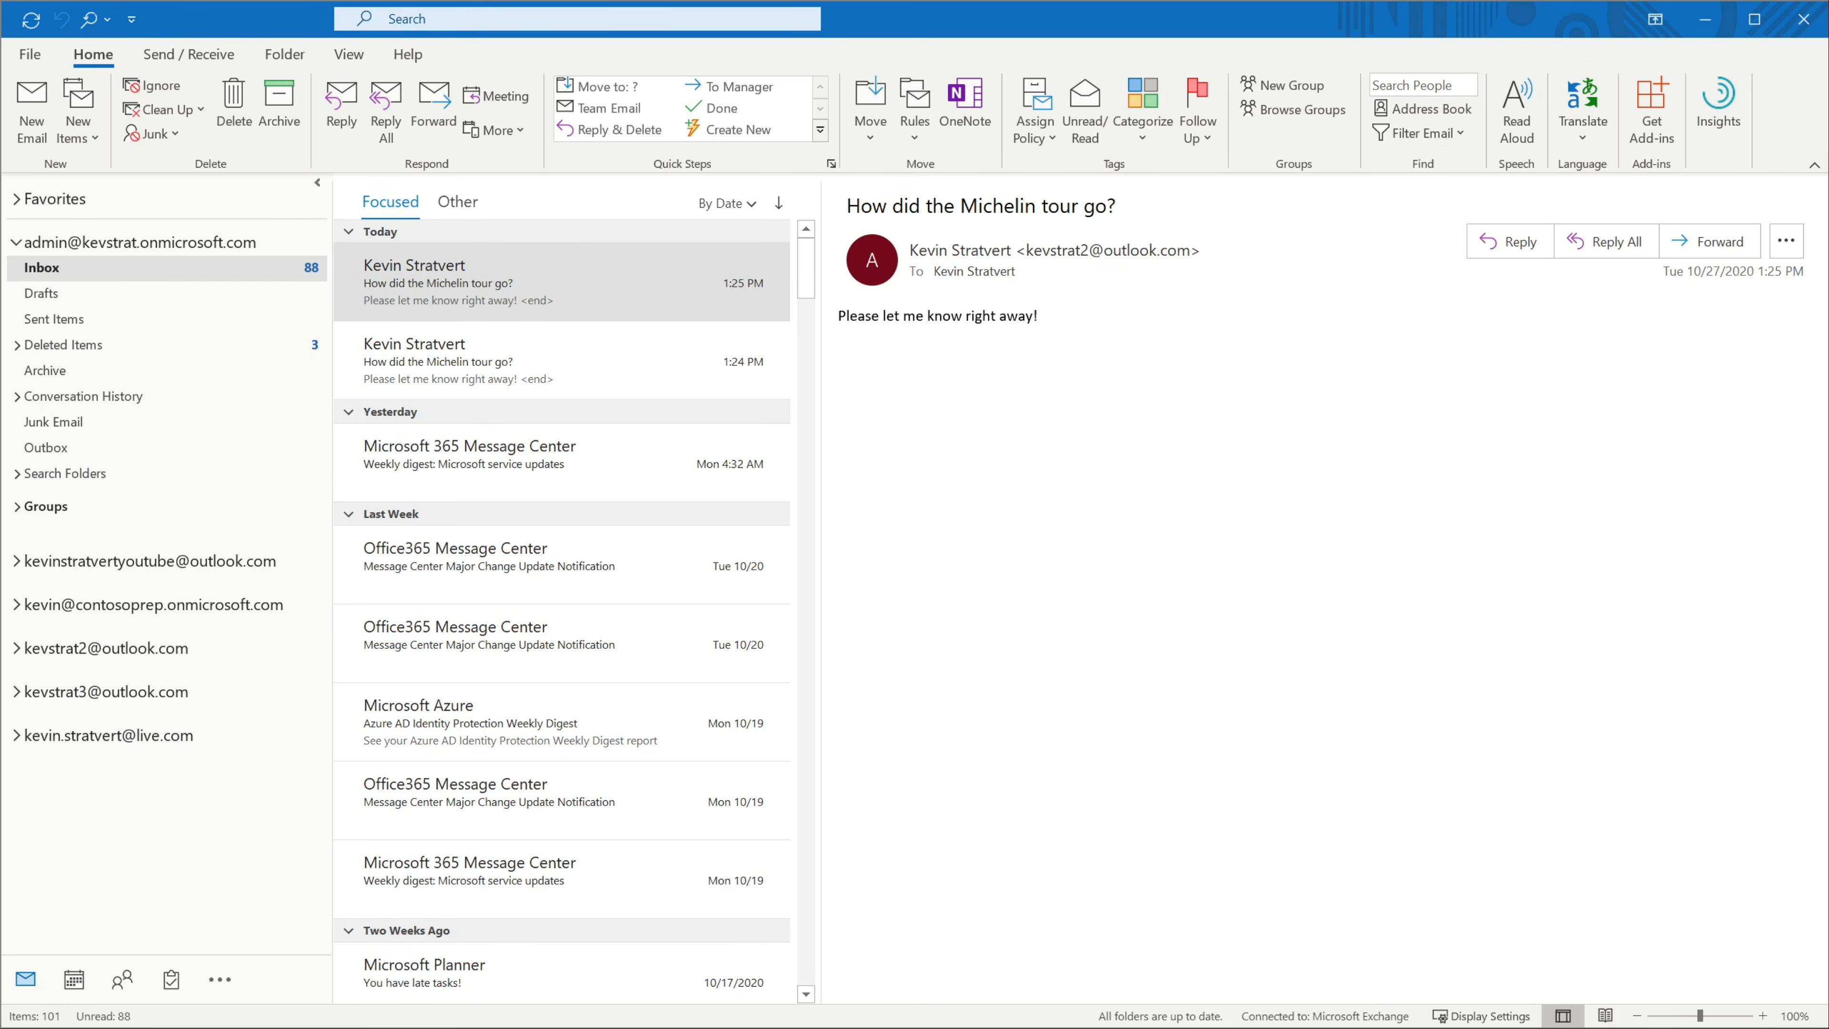
- Change the Office Theme to Dark Gray, then Black, and return to the Inbox
click(1263, 353)
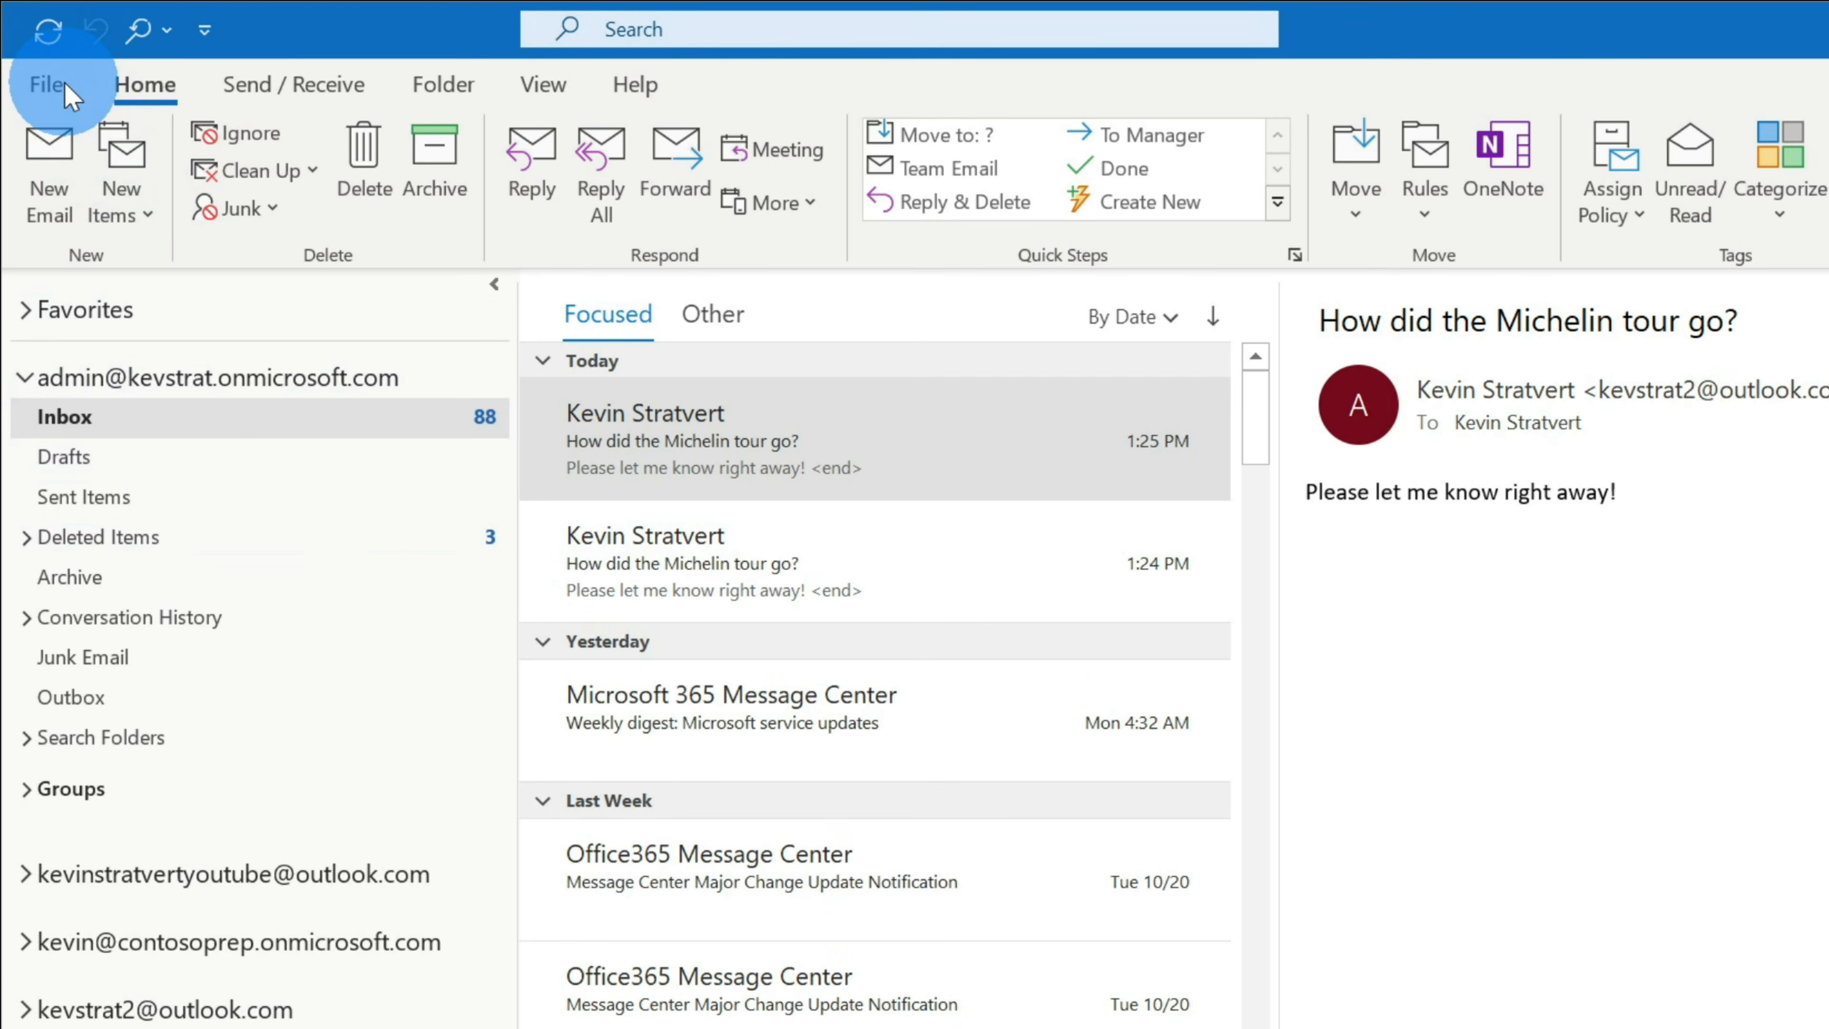
click(48, 84)
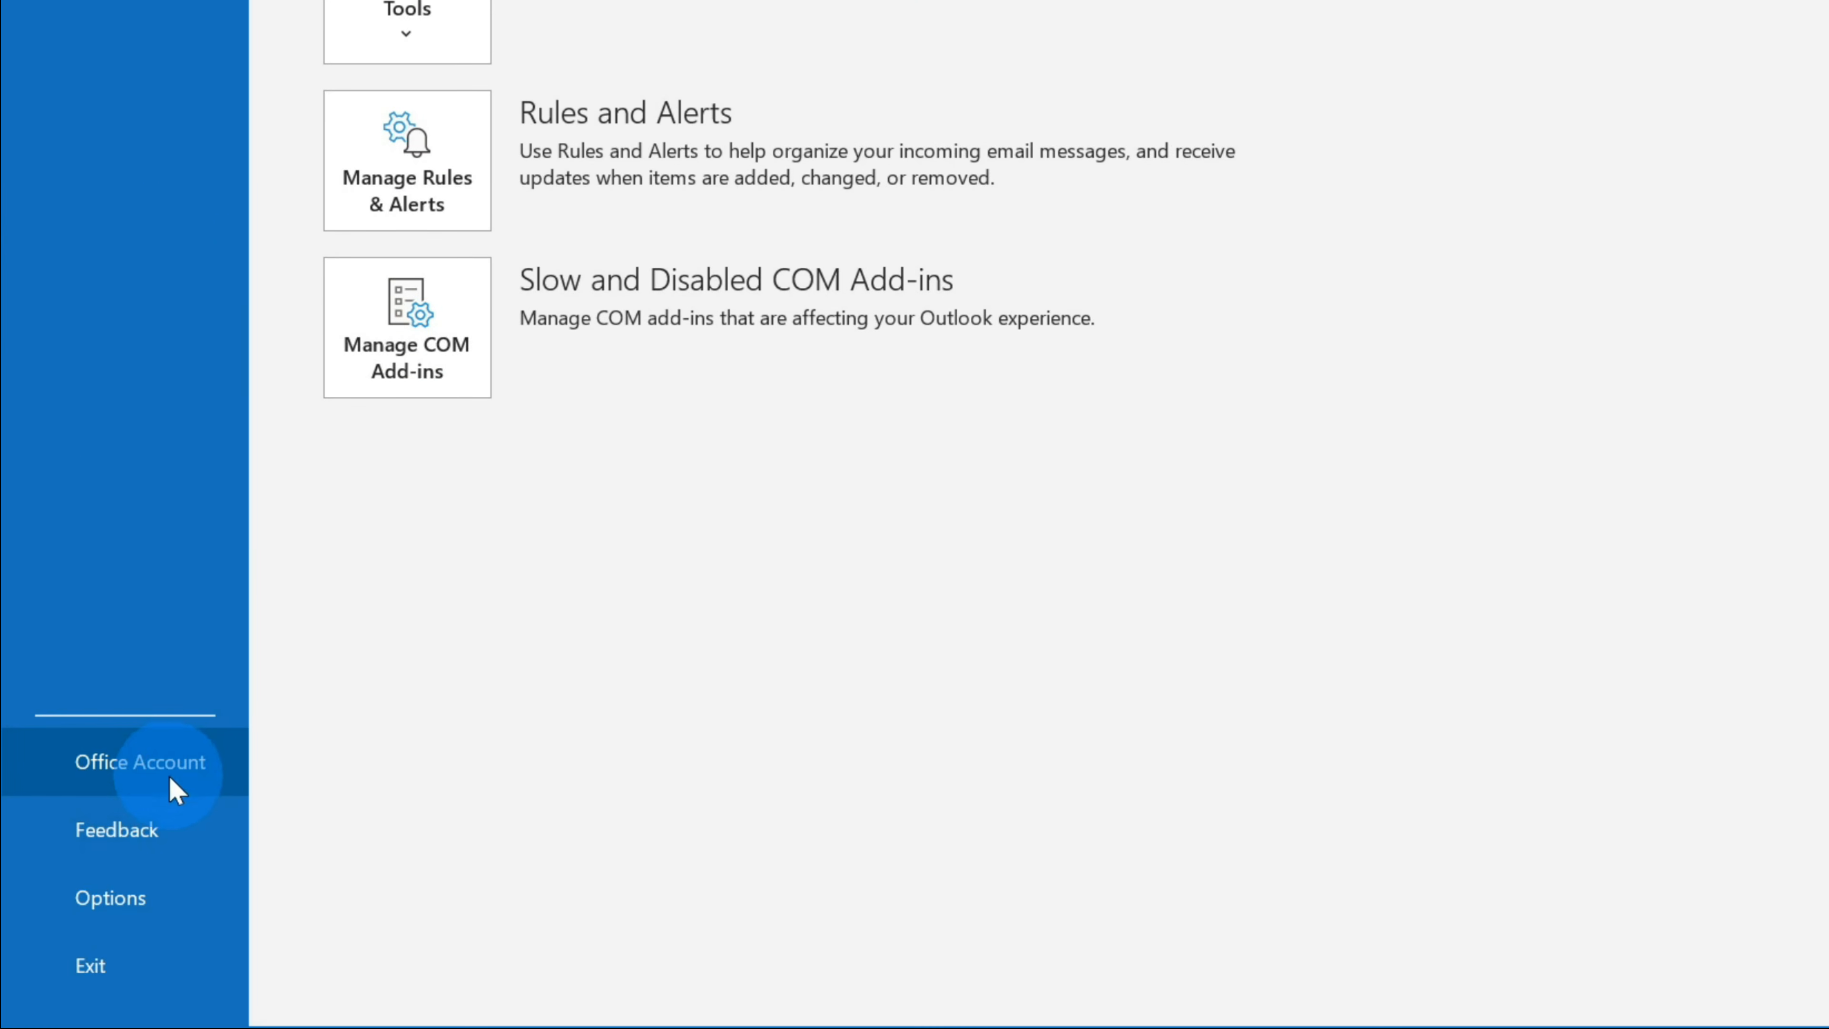
click(170, 773)
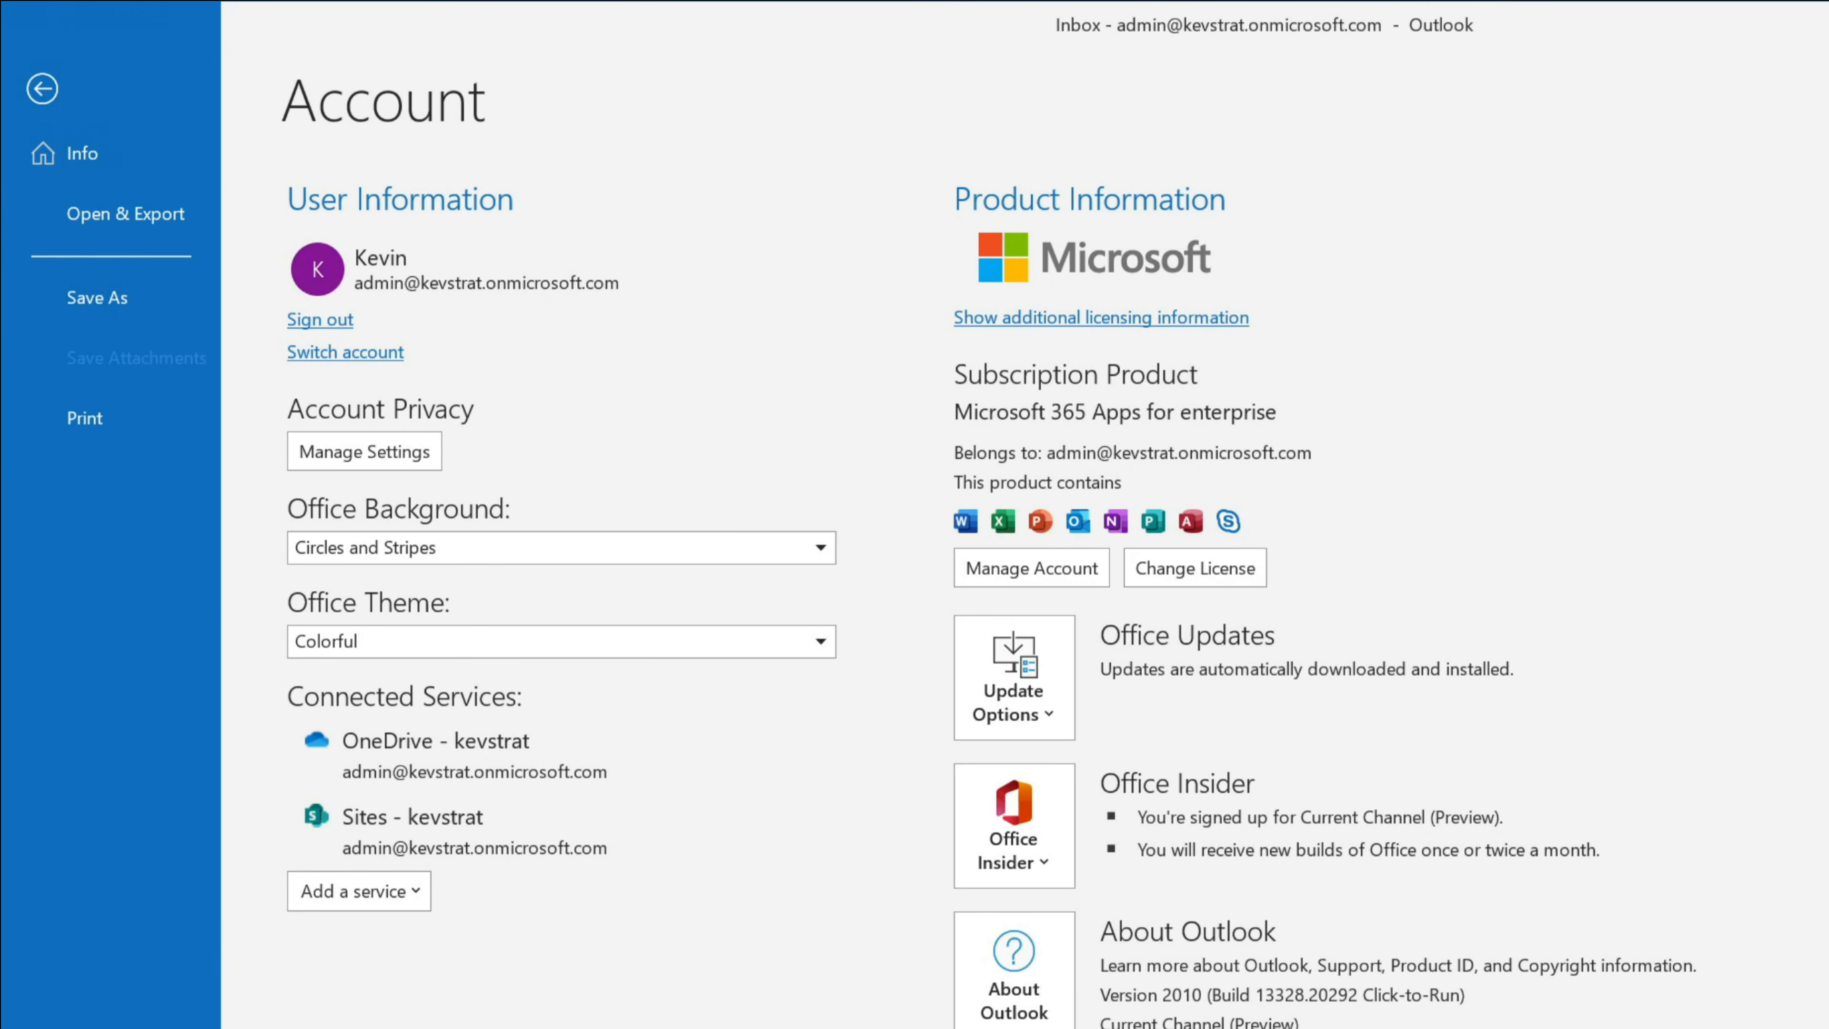
click(504, 641)
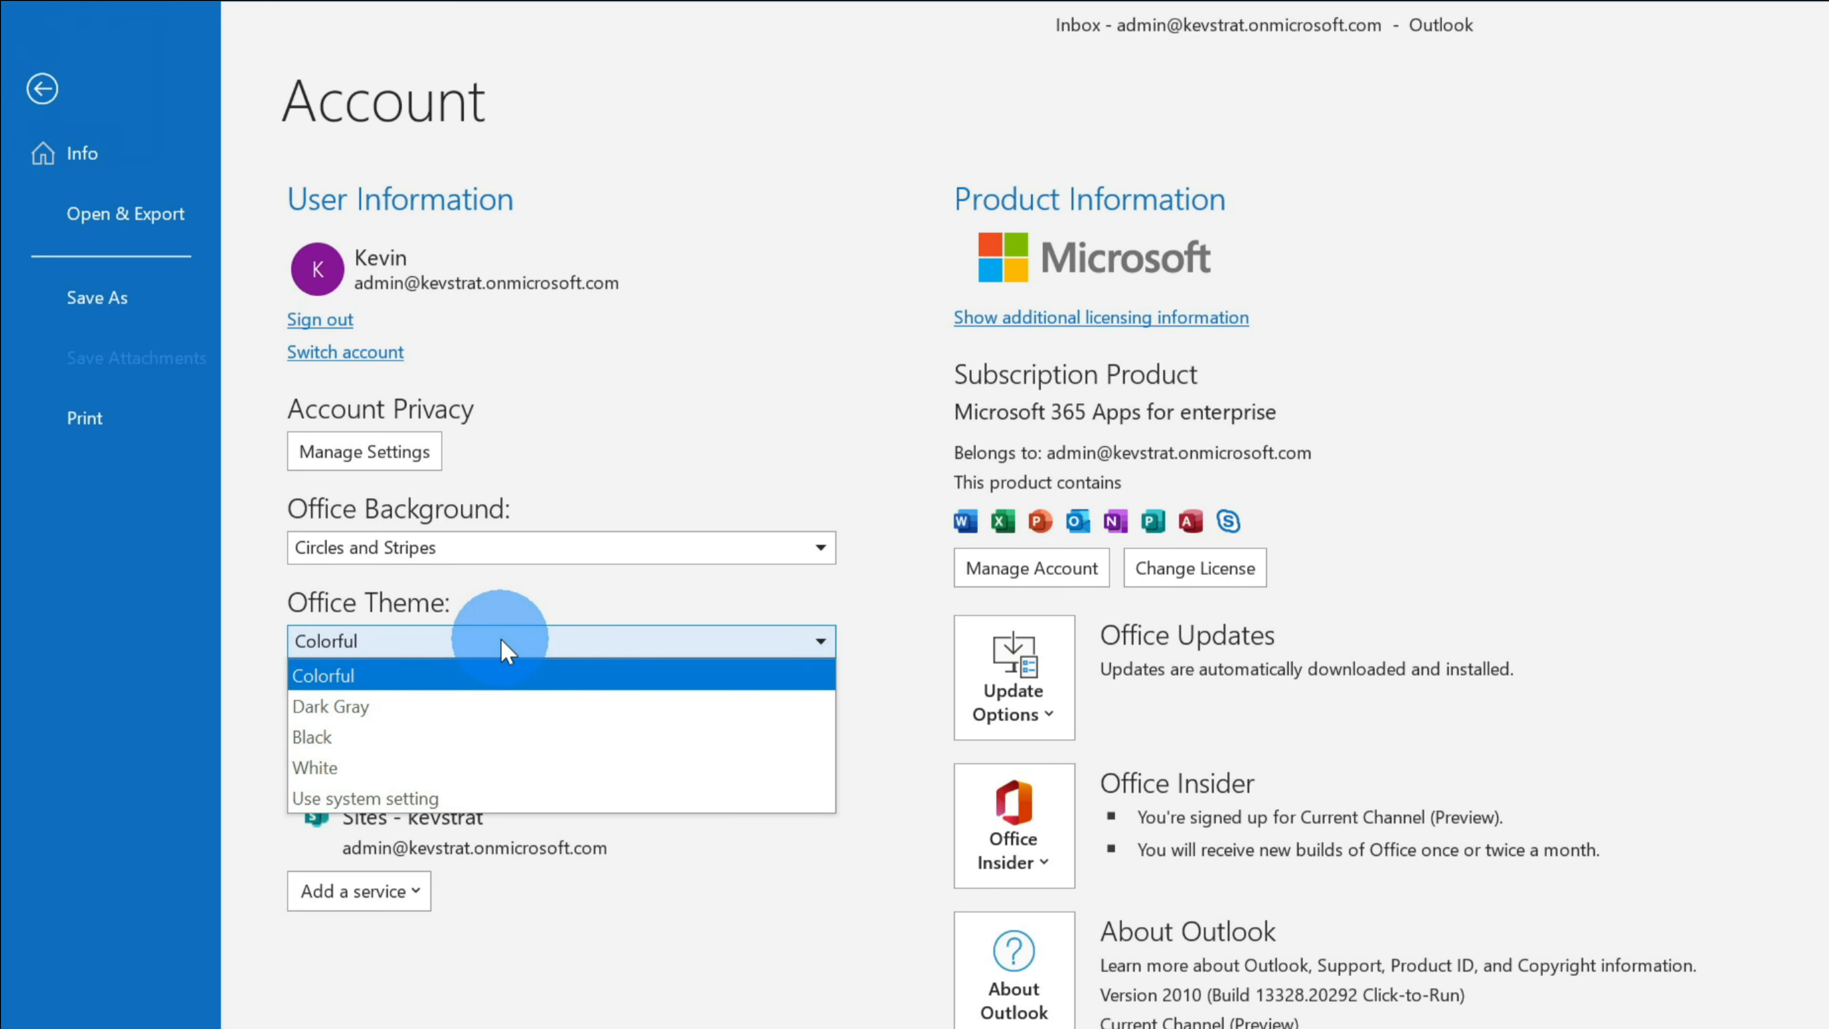
click(500, 706)
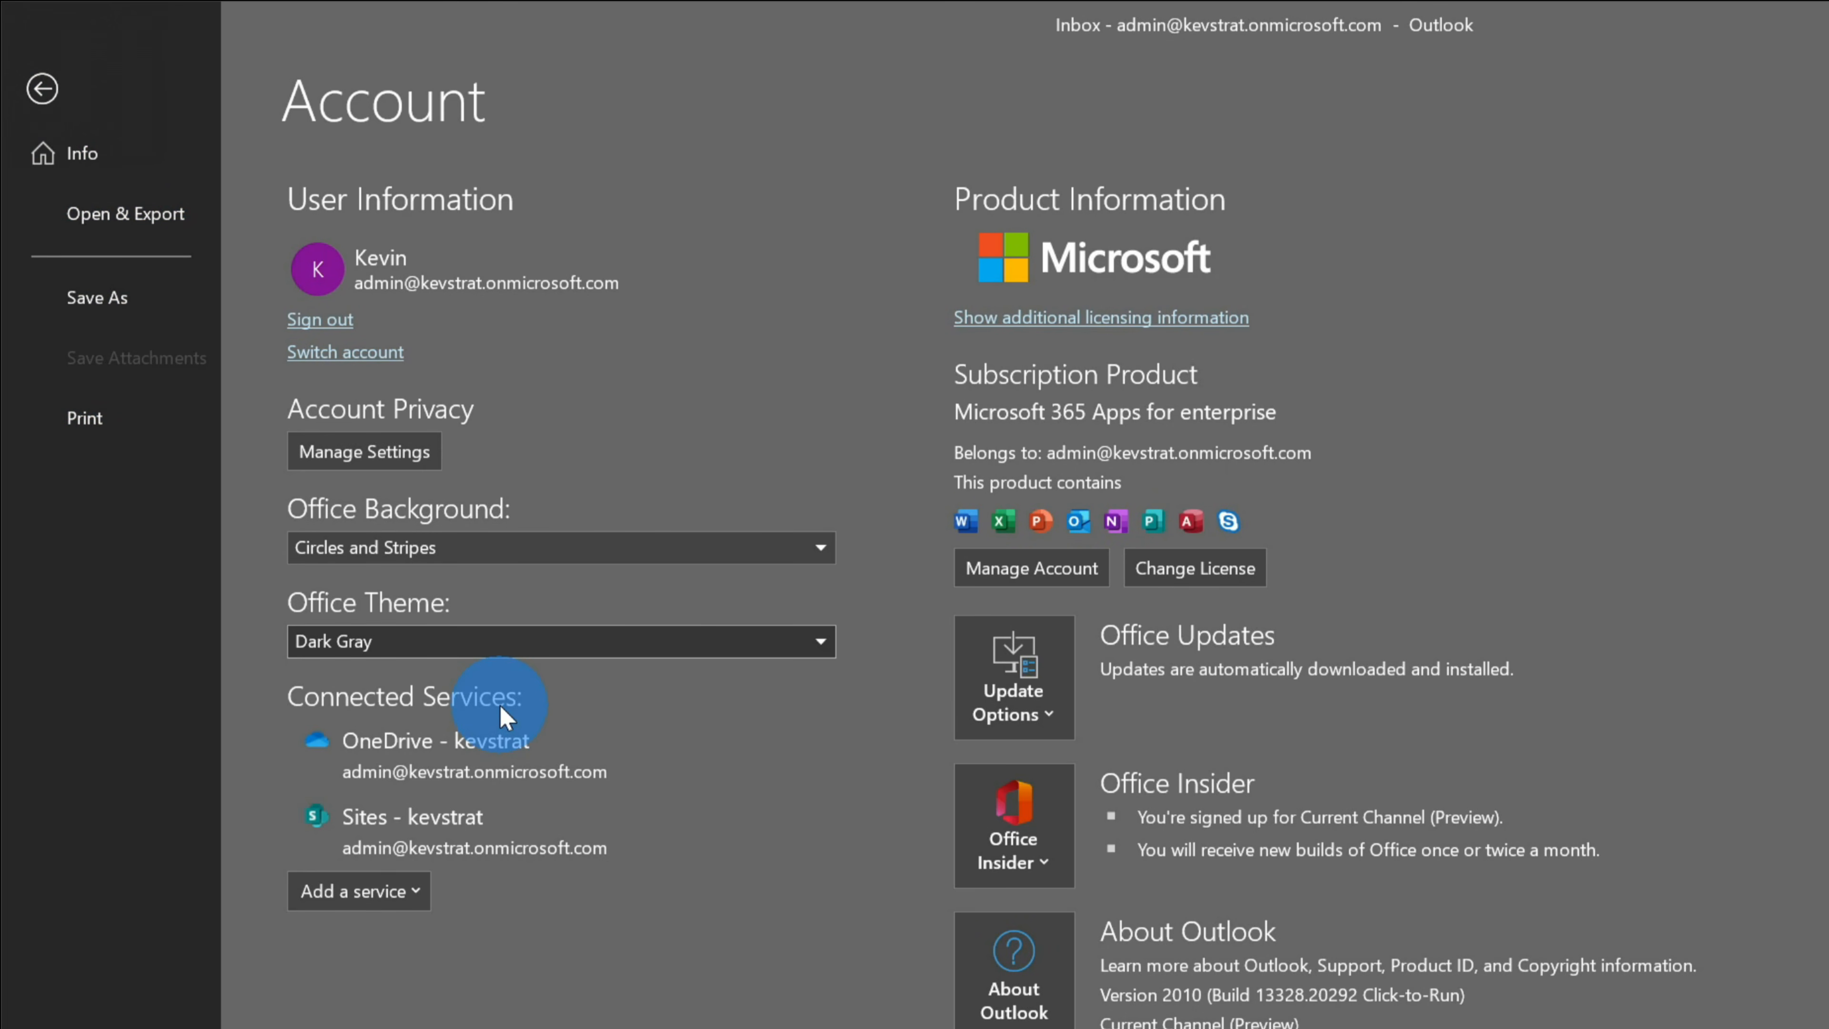
click(500, 645)
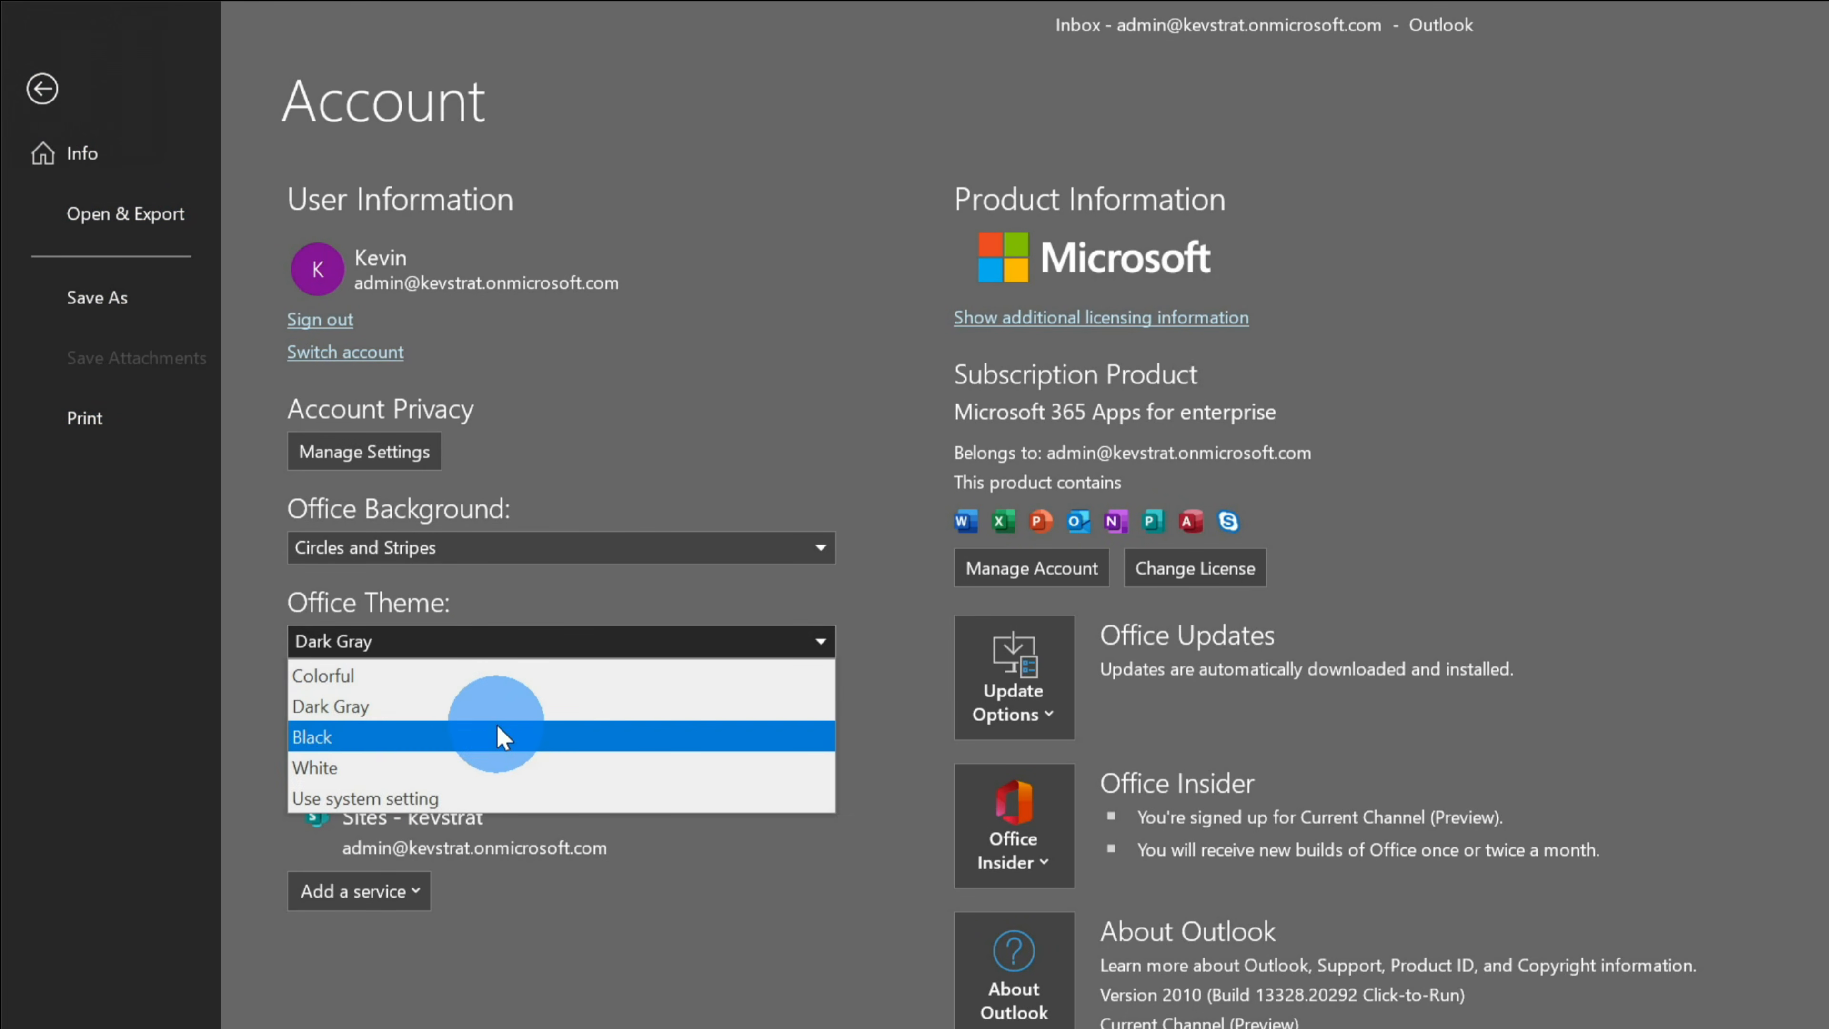
click(496, 735)
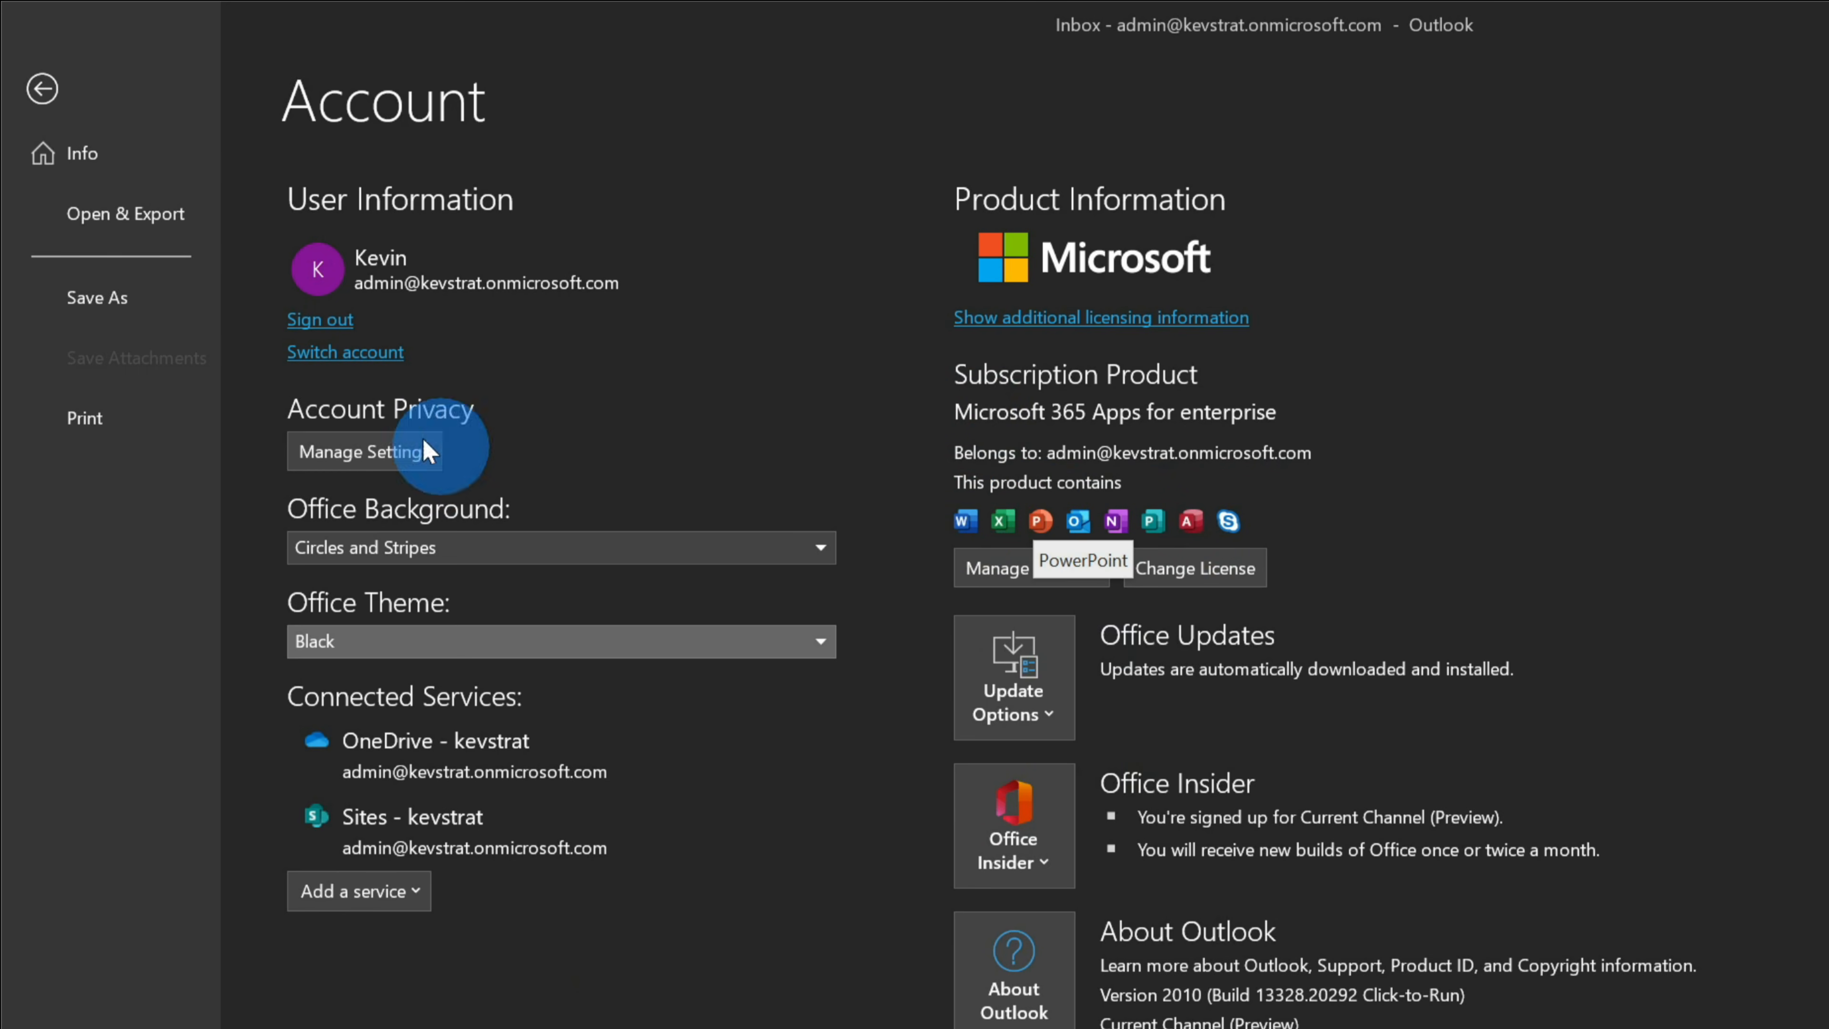
click(39, 87)
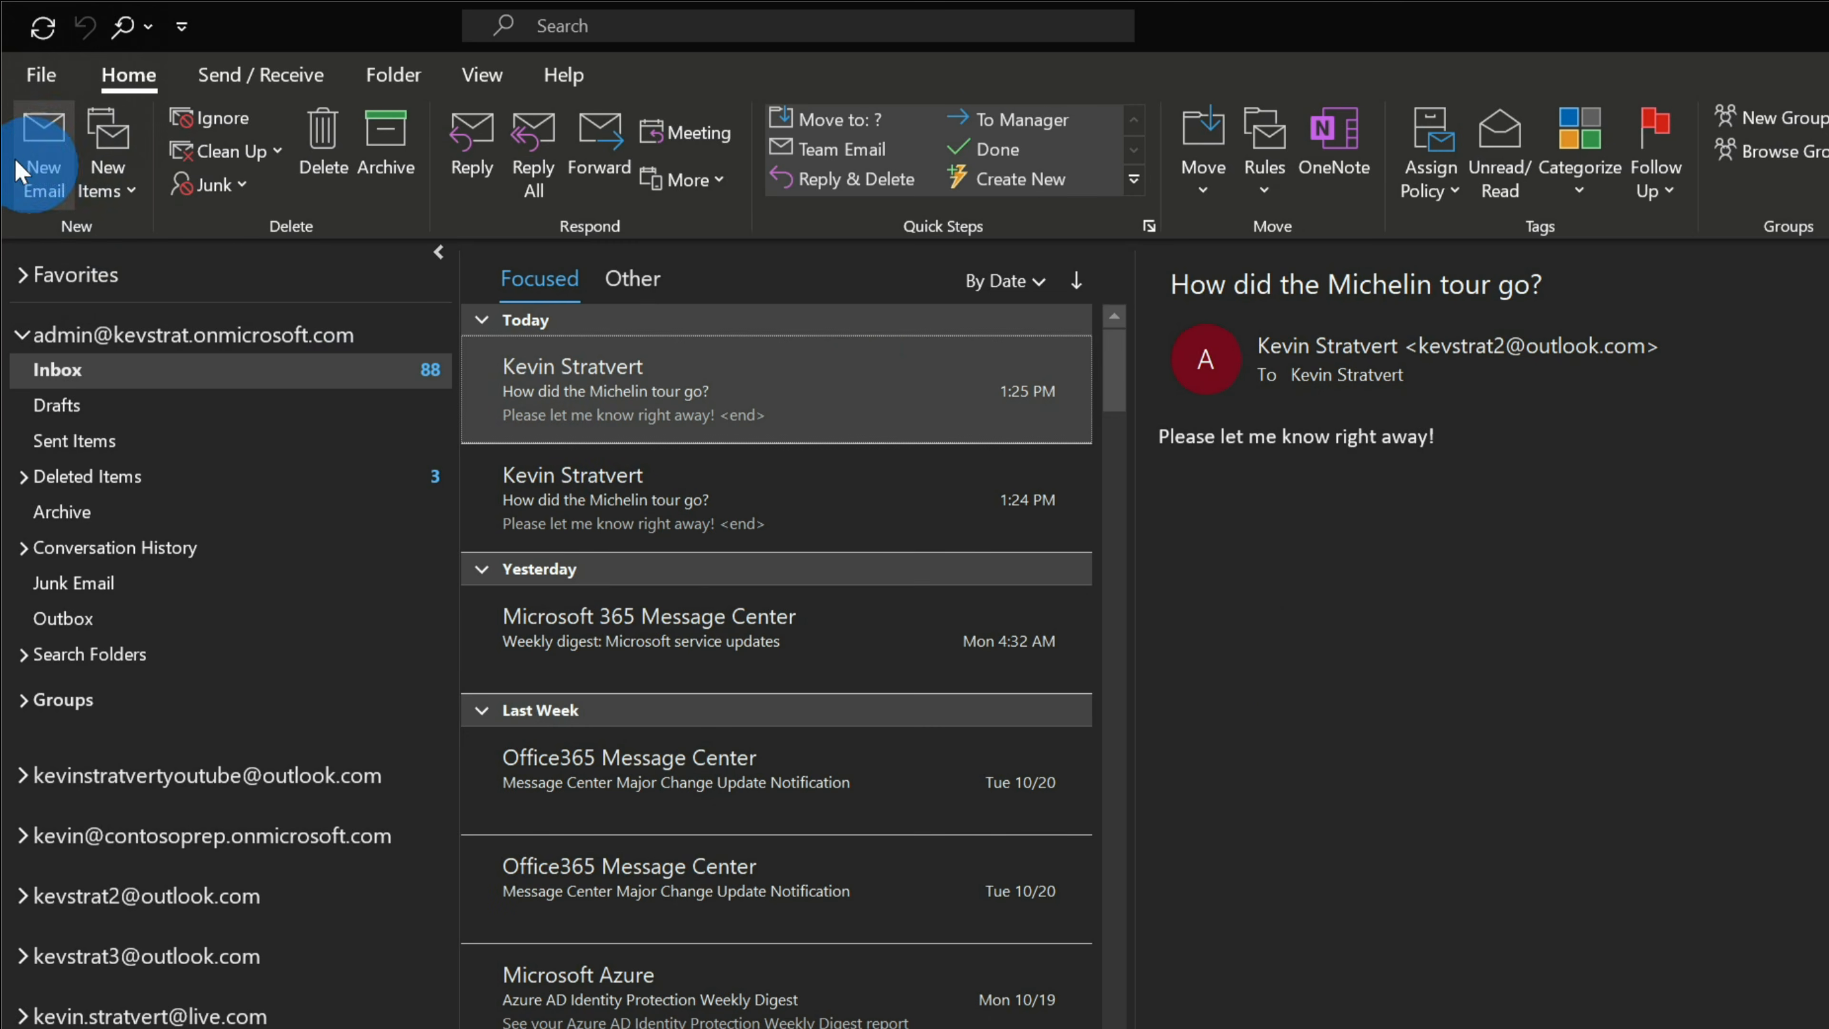
- Toggle a new email's dark-mode background light and back, then start a fresh blank email
click(41, 155)
drag(1274, 49, 1557, 123)
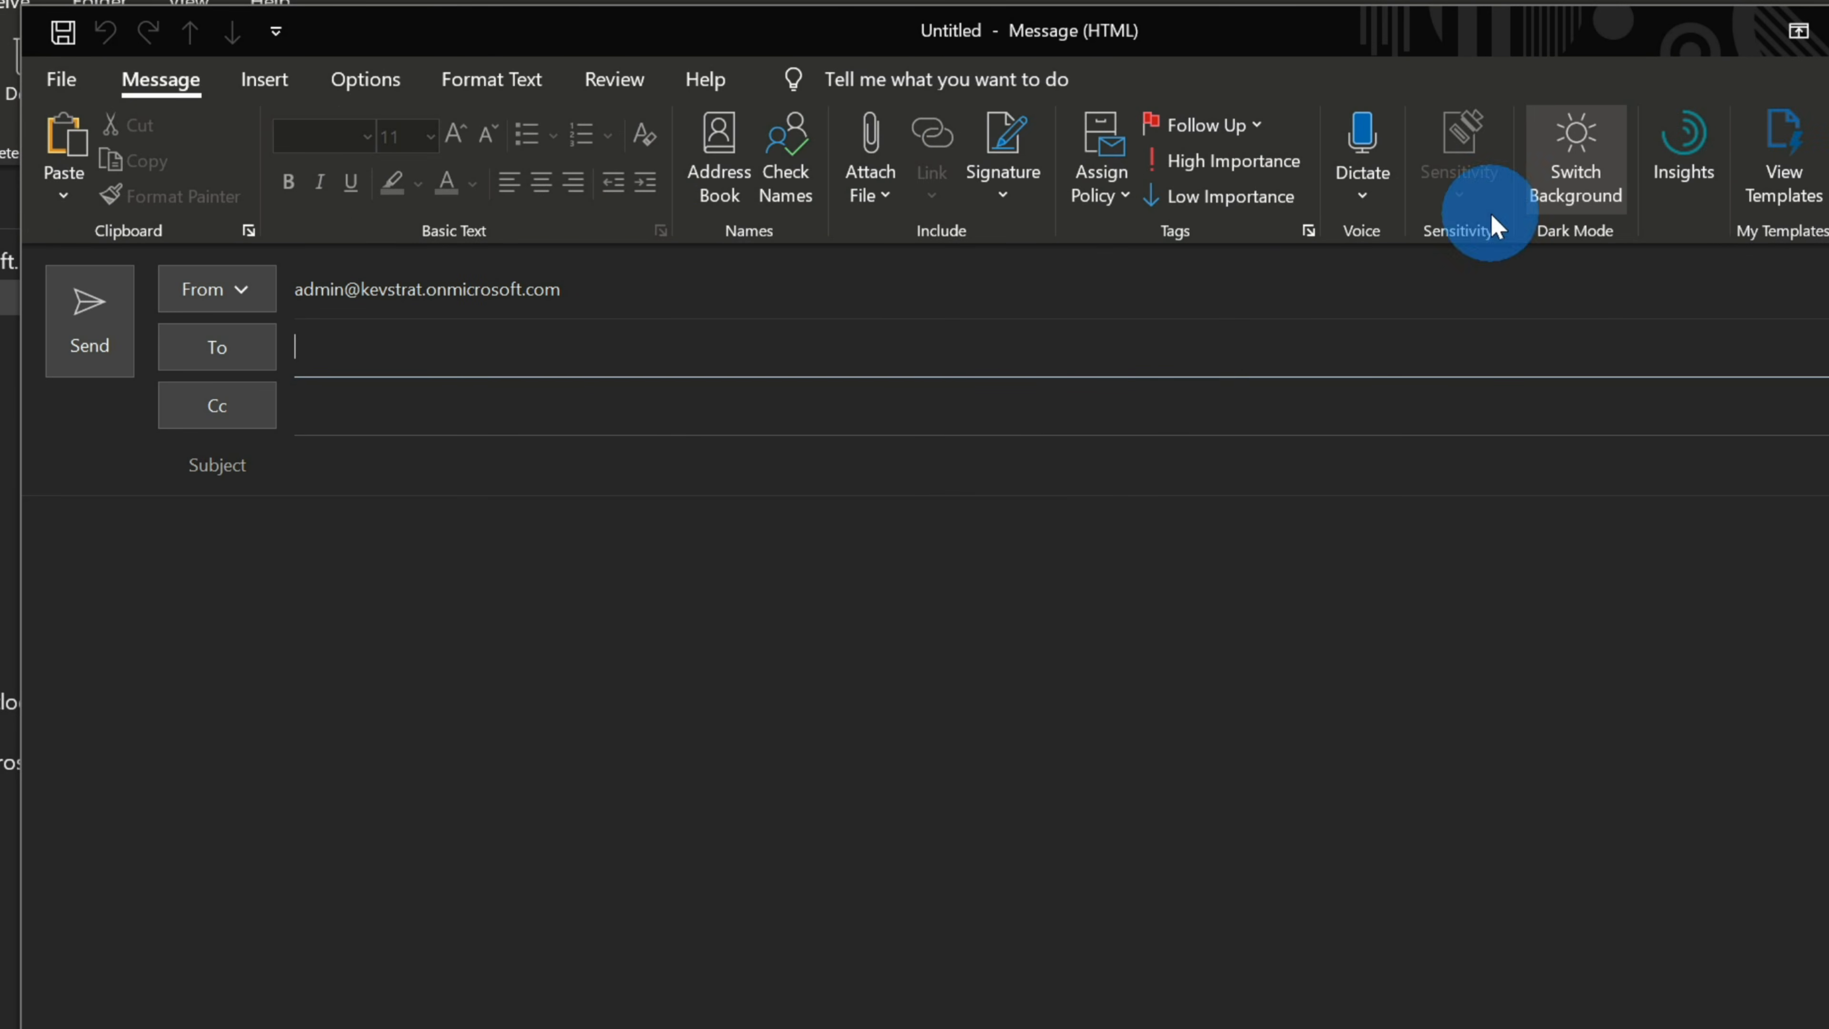
click(1593, 165)
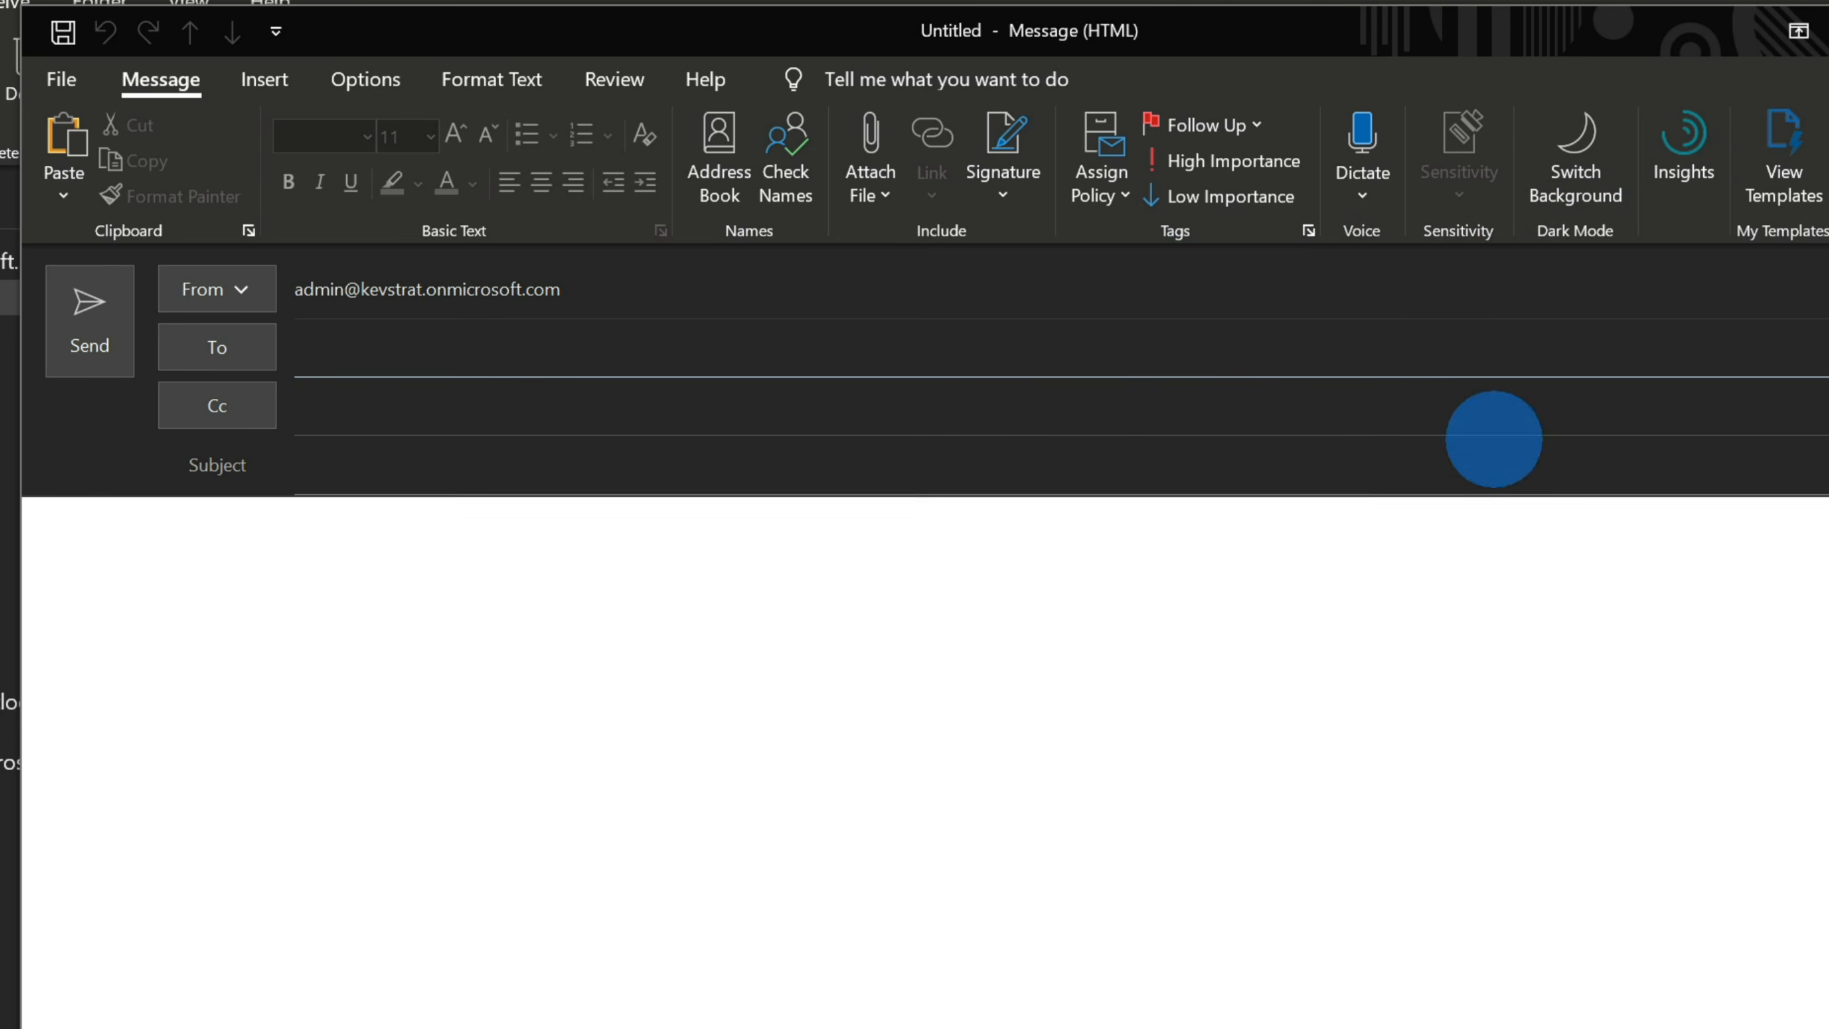
click(1576, 156)
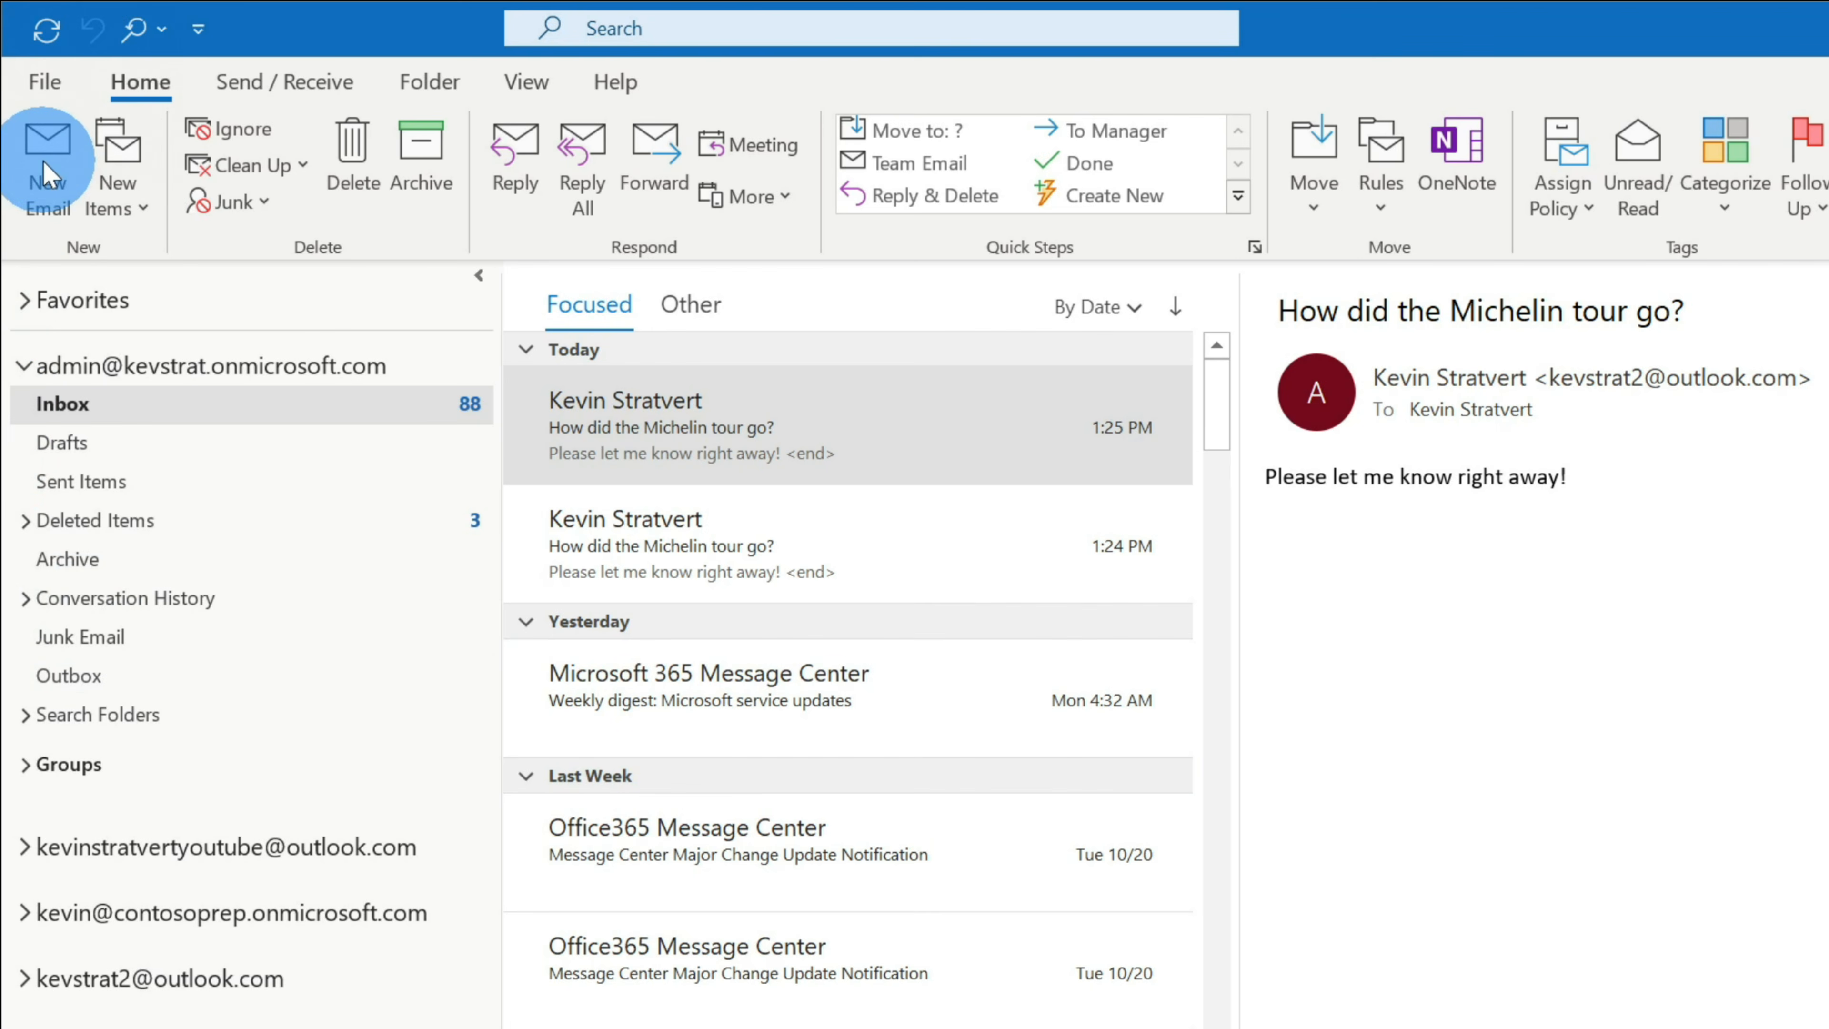
click(43, 159)
click(662, 425)
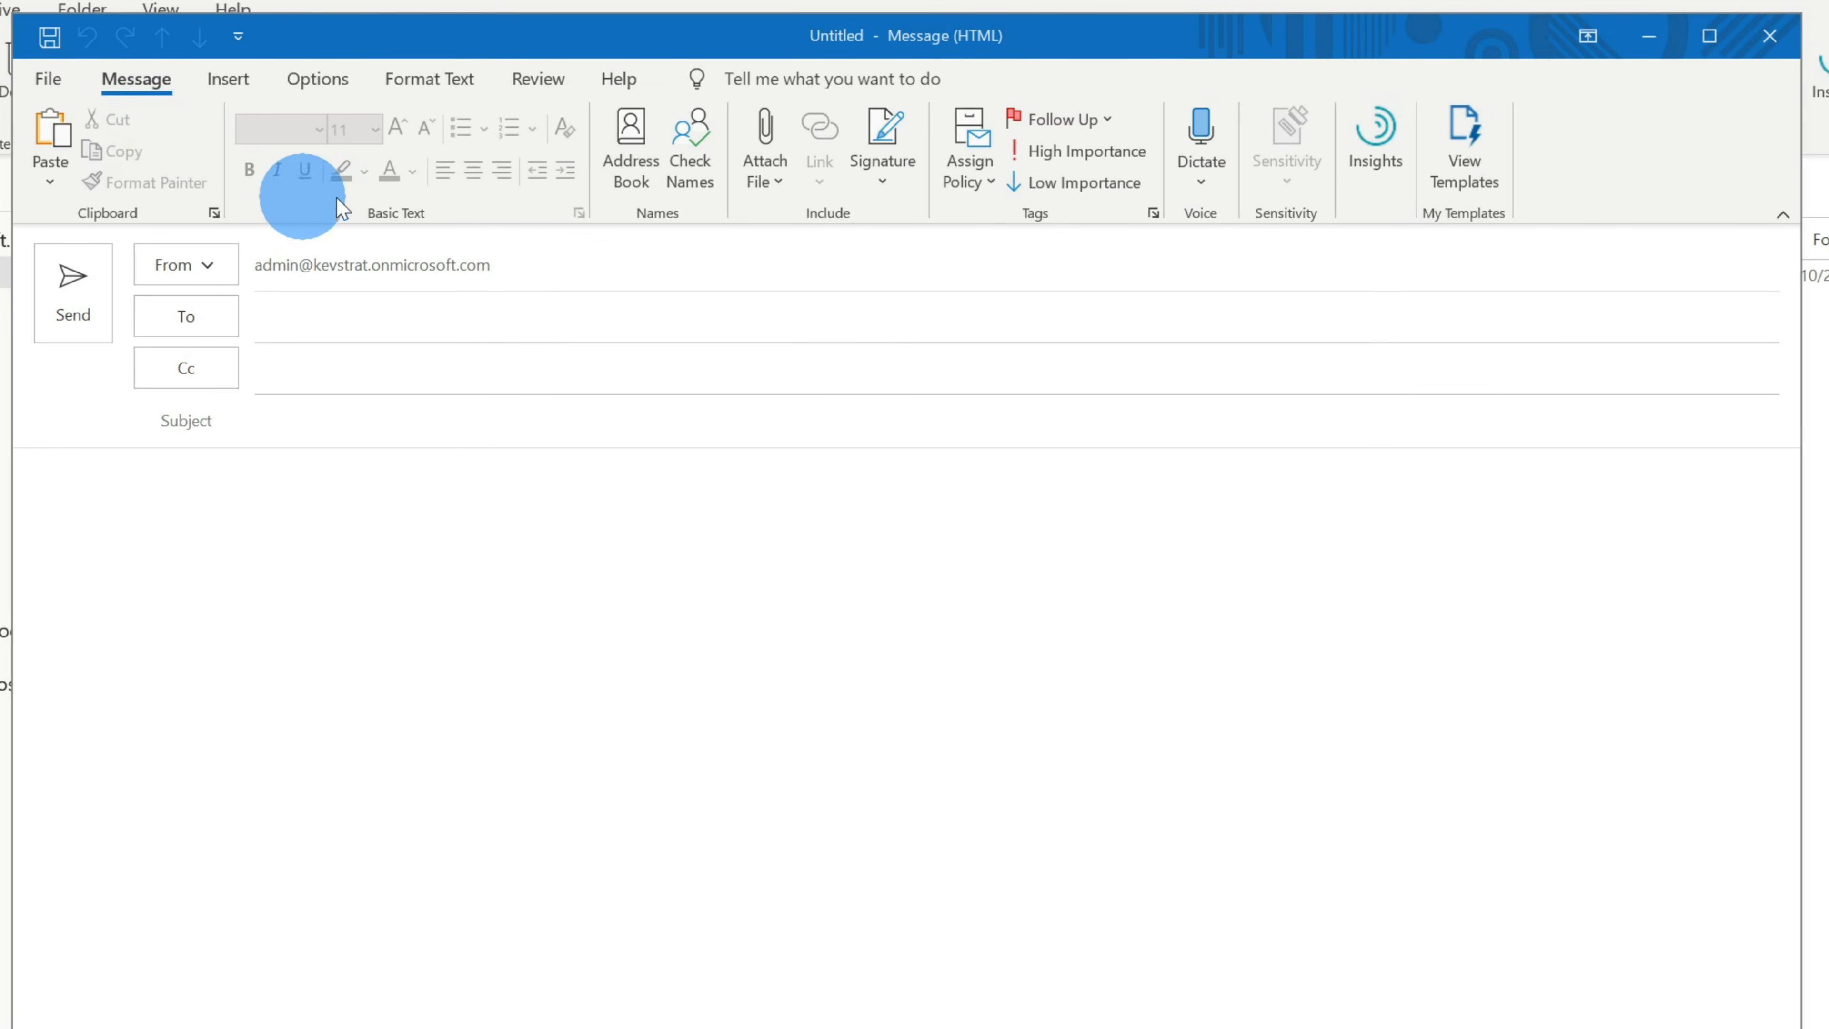
- Open Signatures and Stationery from the message's Signature menu
click(890, 165)
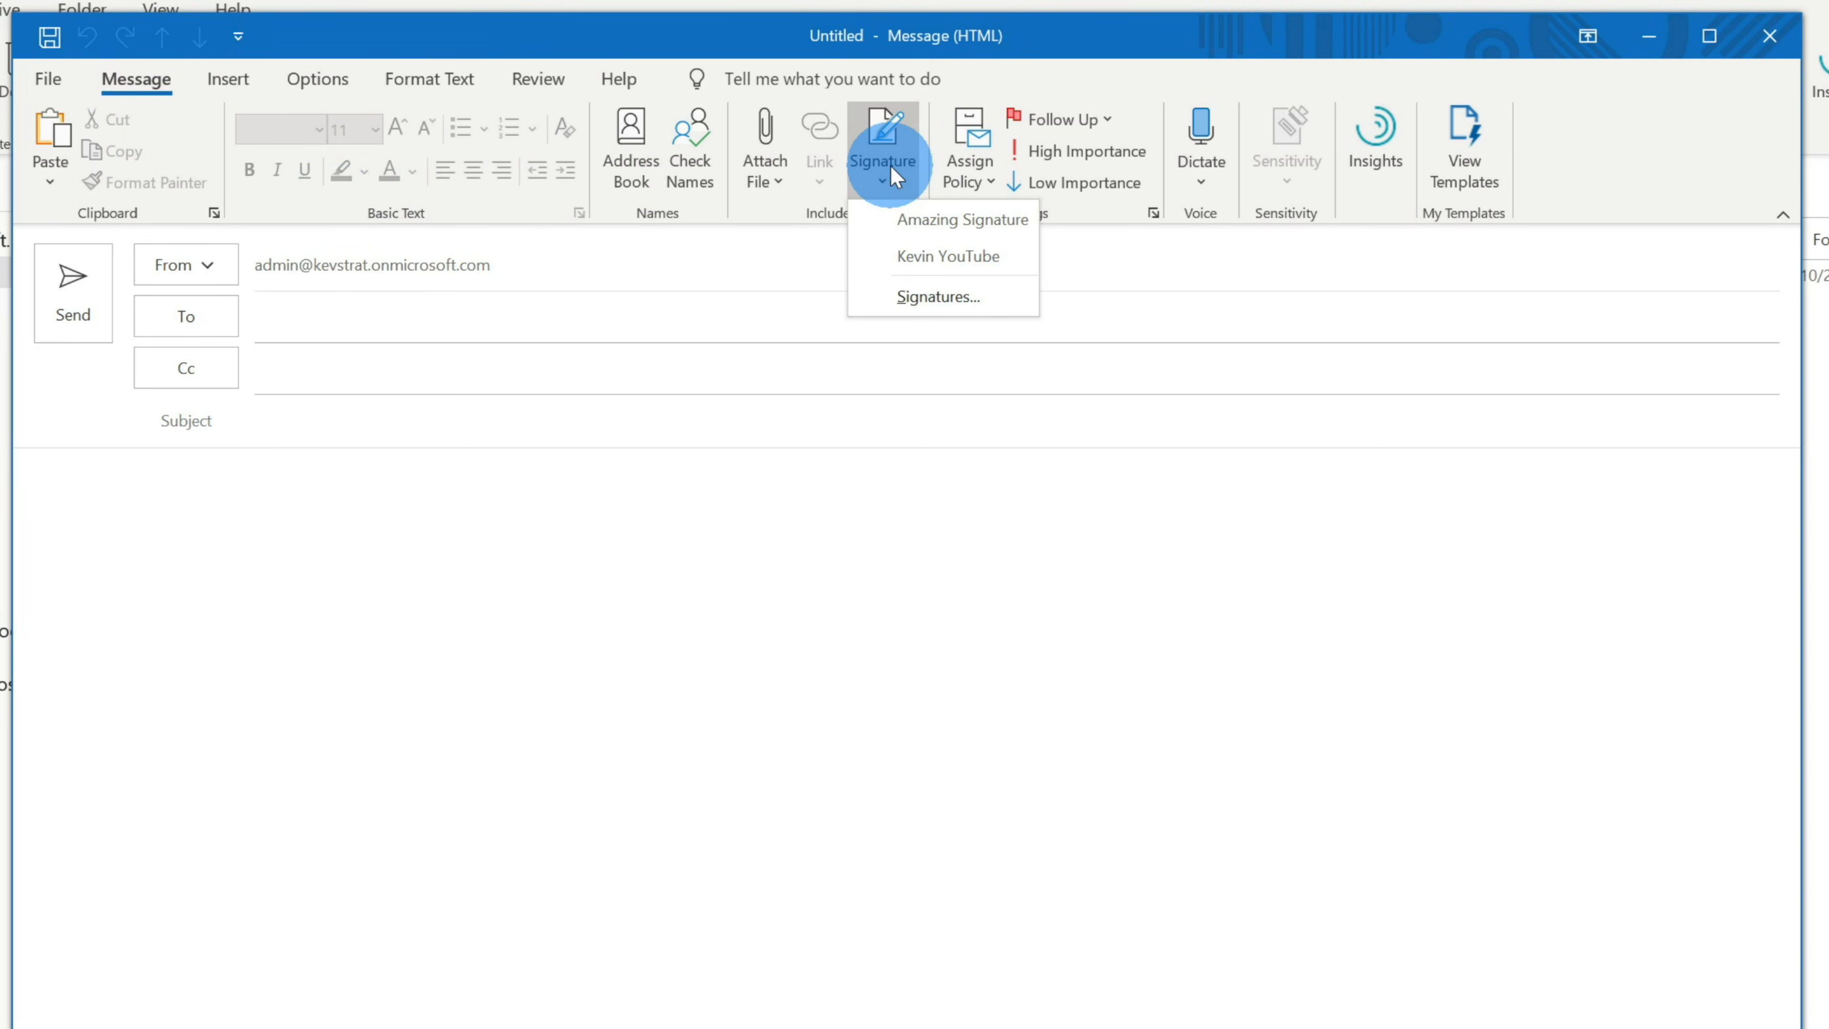
click(988, 295)
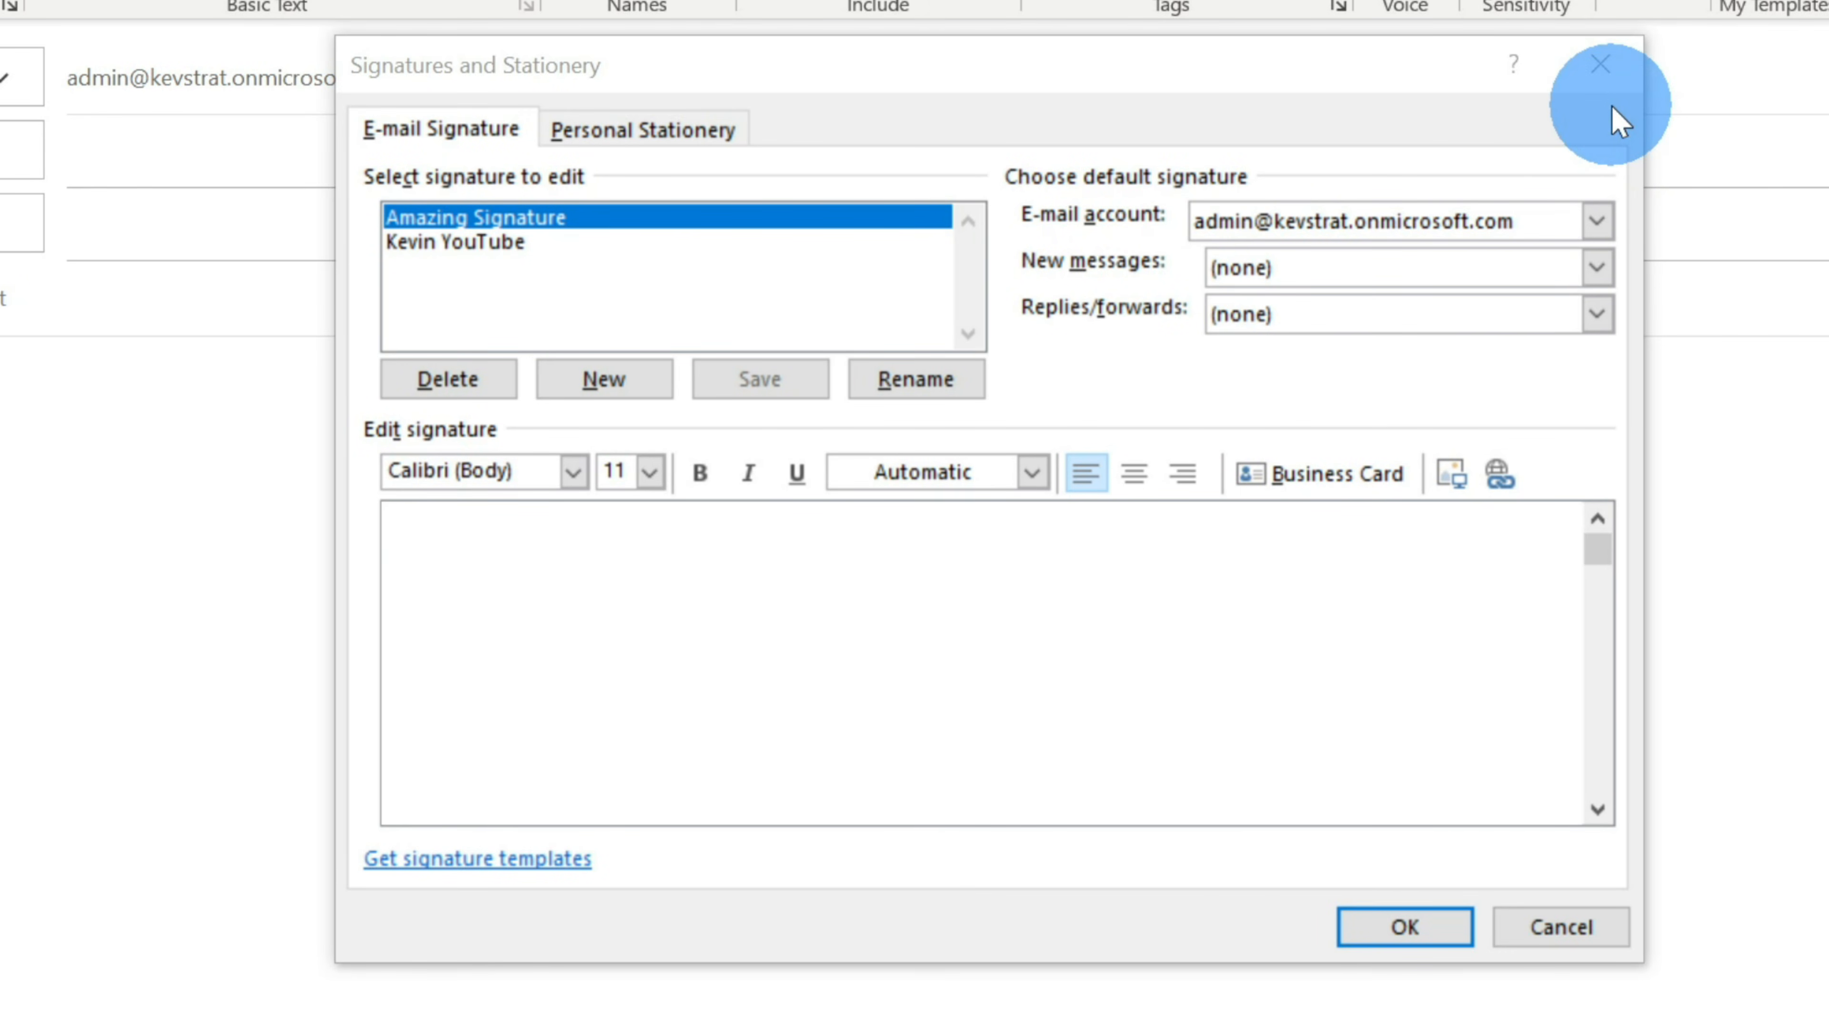
- Create a new signature named 'KCC Flagship Promo'
click(635, 377)
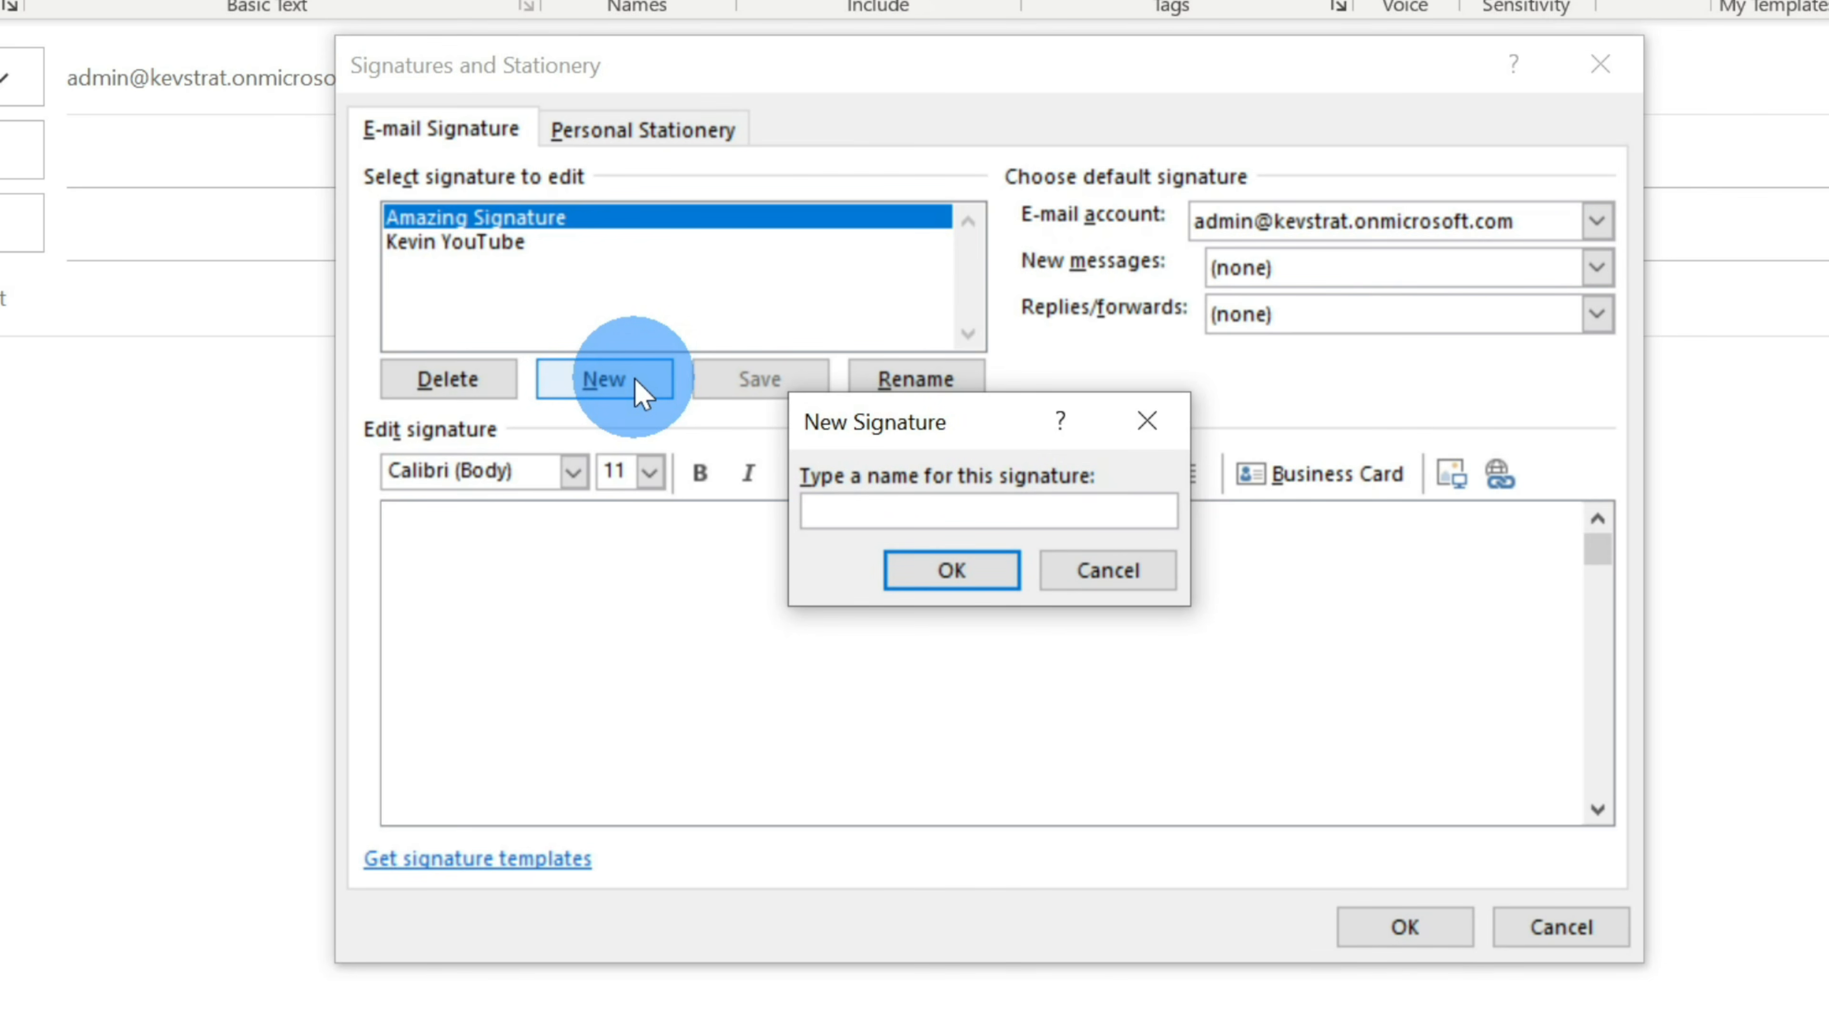
text(KCC Flagship Promo)
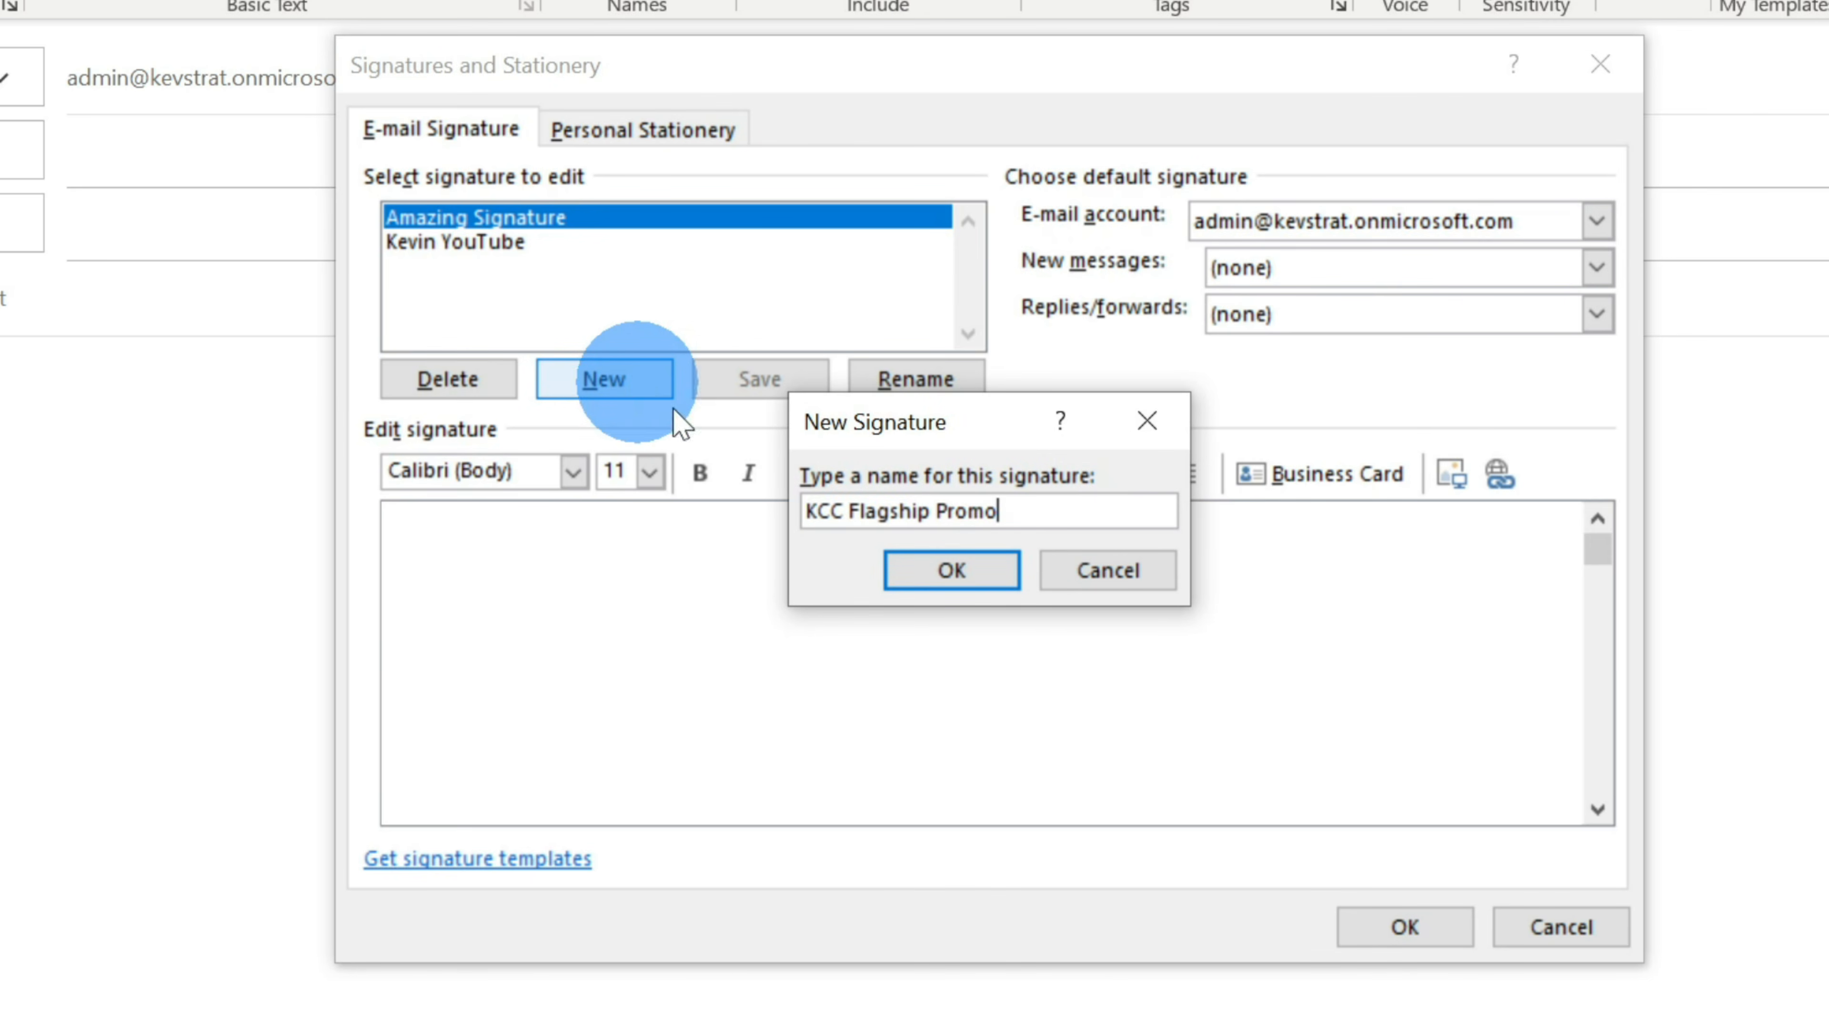
click(978, 571)
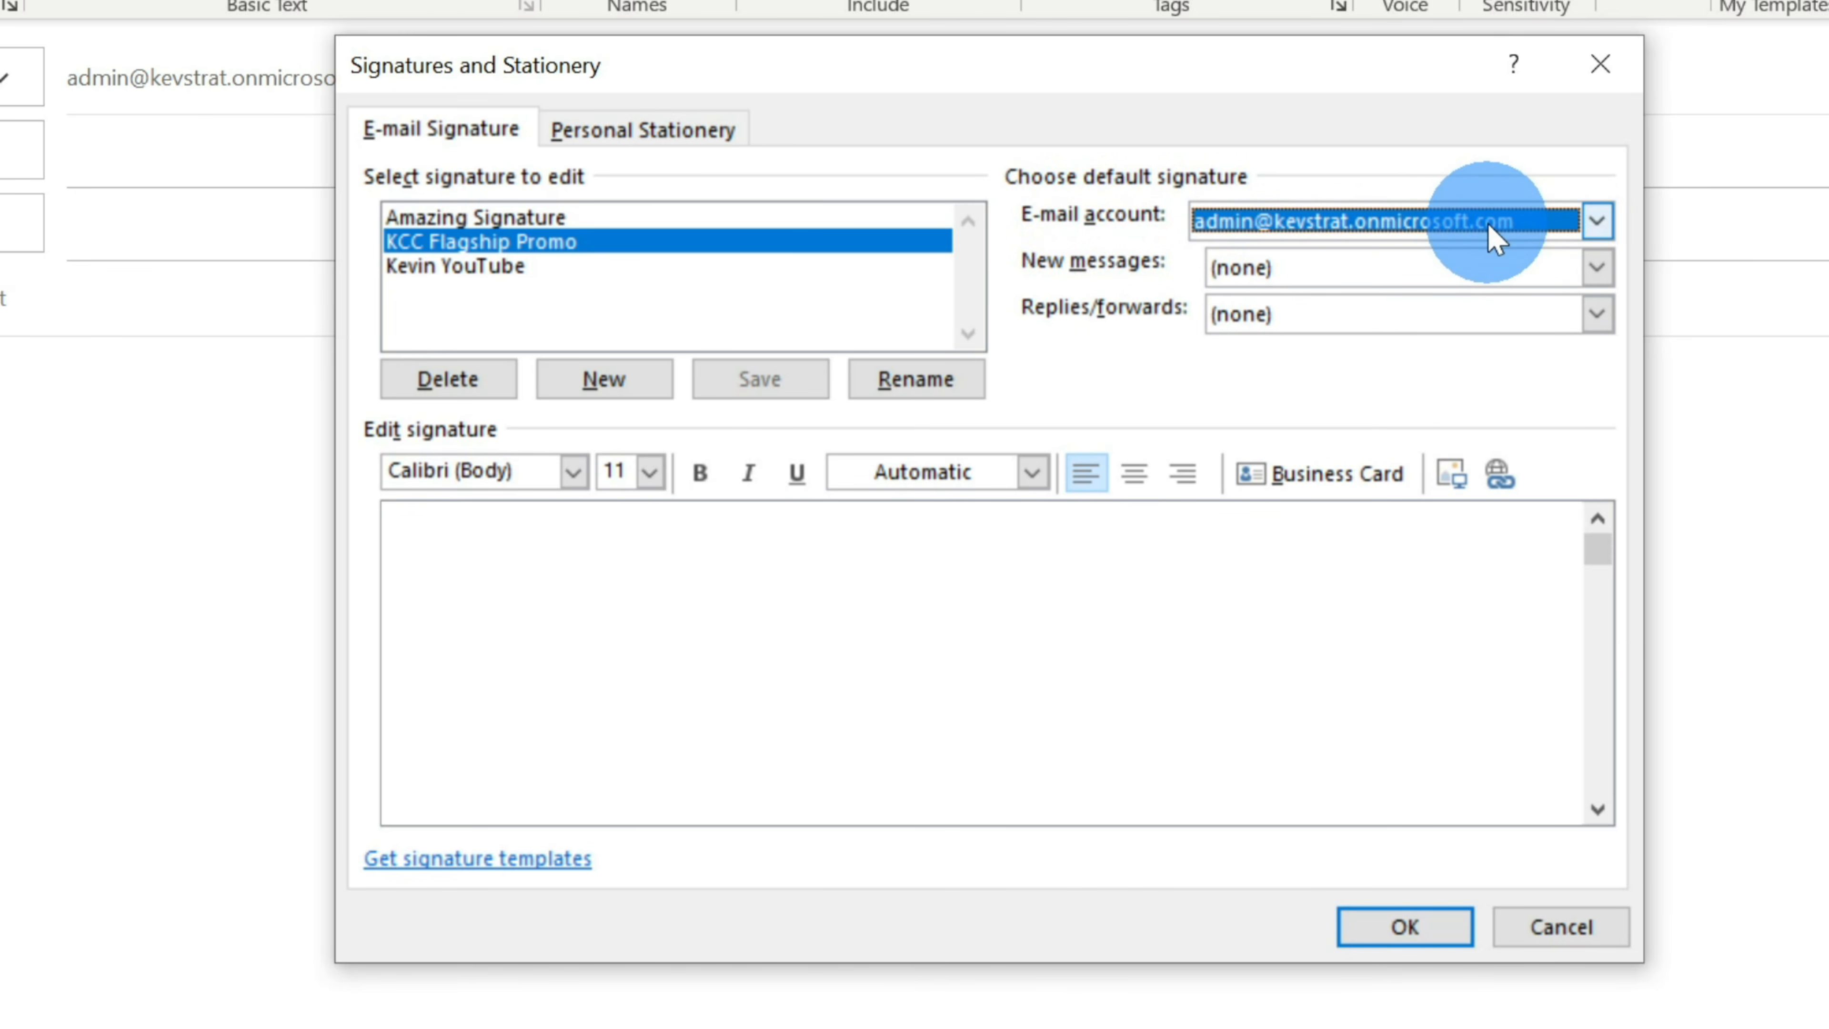
- Make KCC Flagship Promo the default signature for new messages and replies/forwards
click(1497, 266)
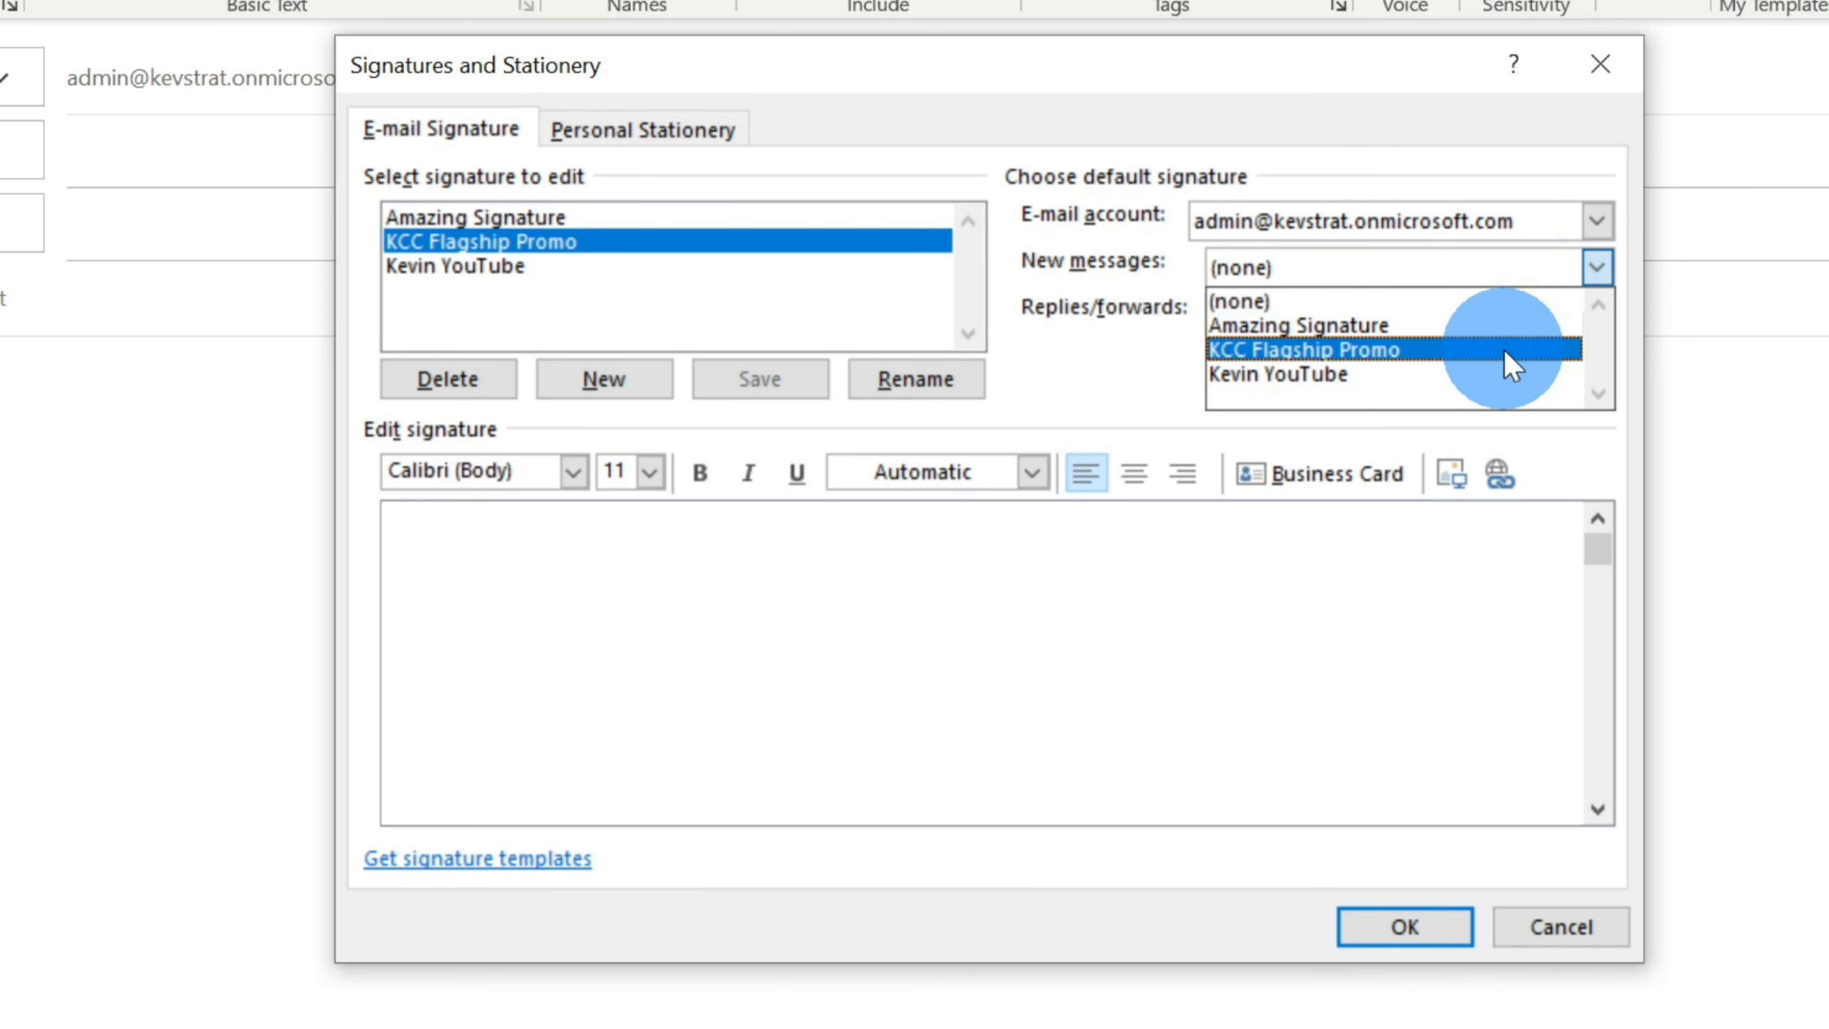
click(1511, 366)
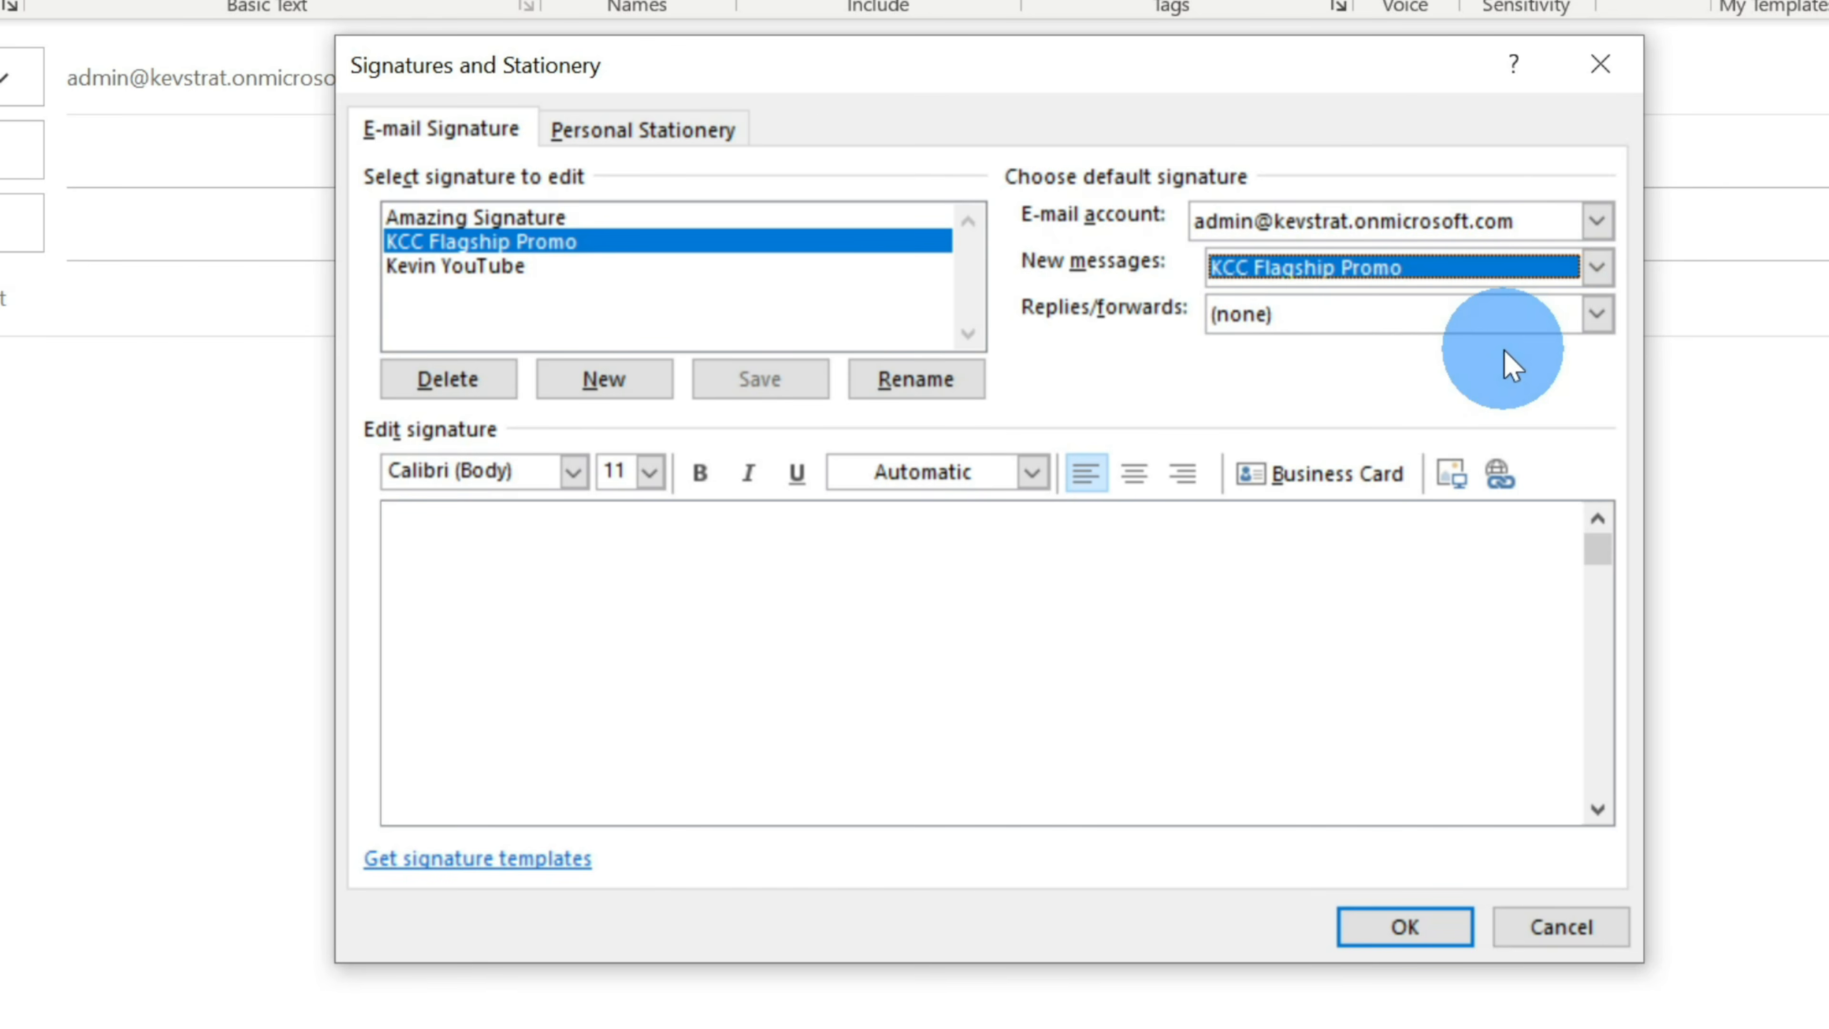
click(1473, 331)
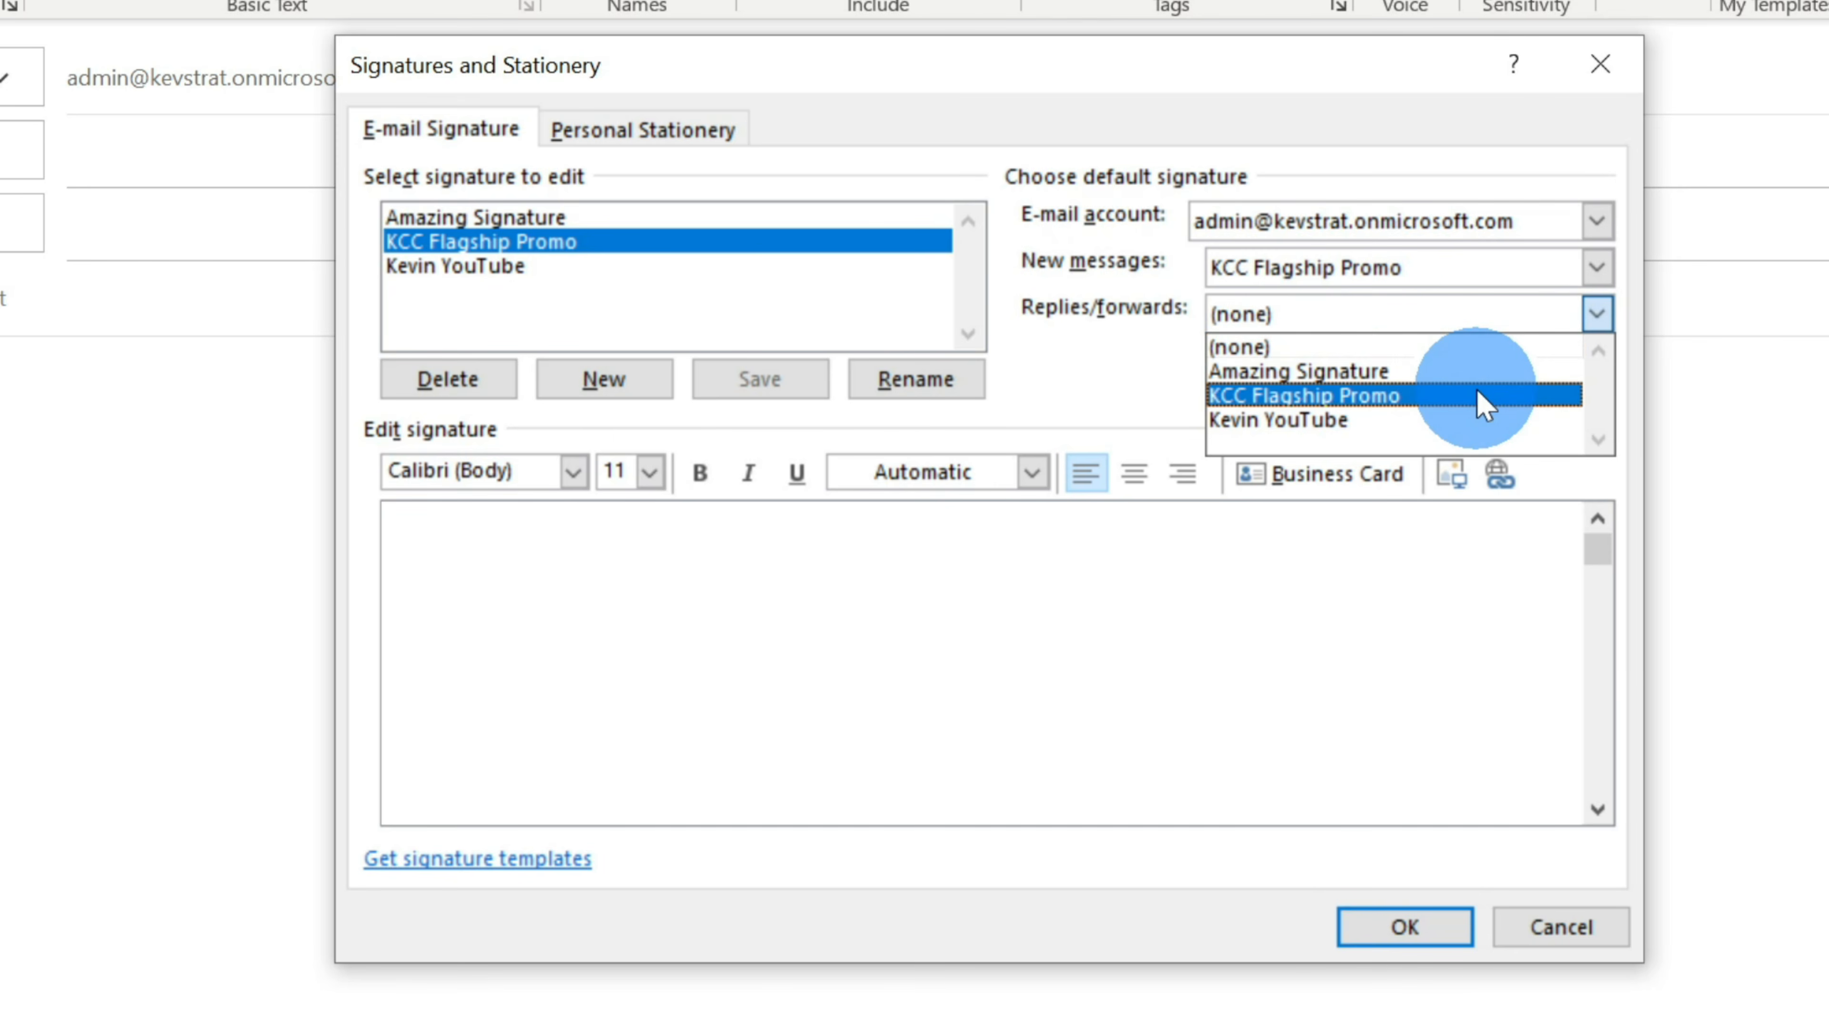
click(1478, 392)
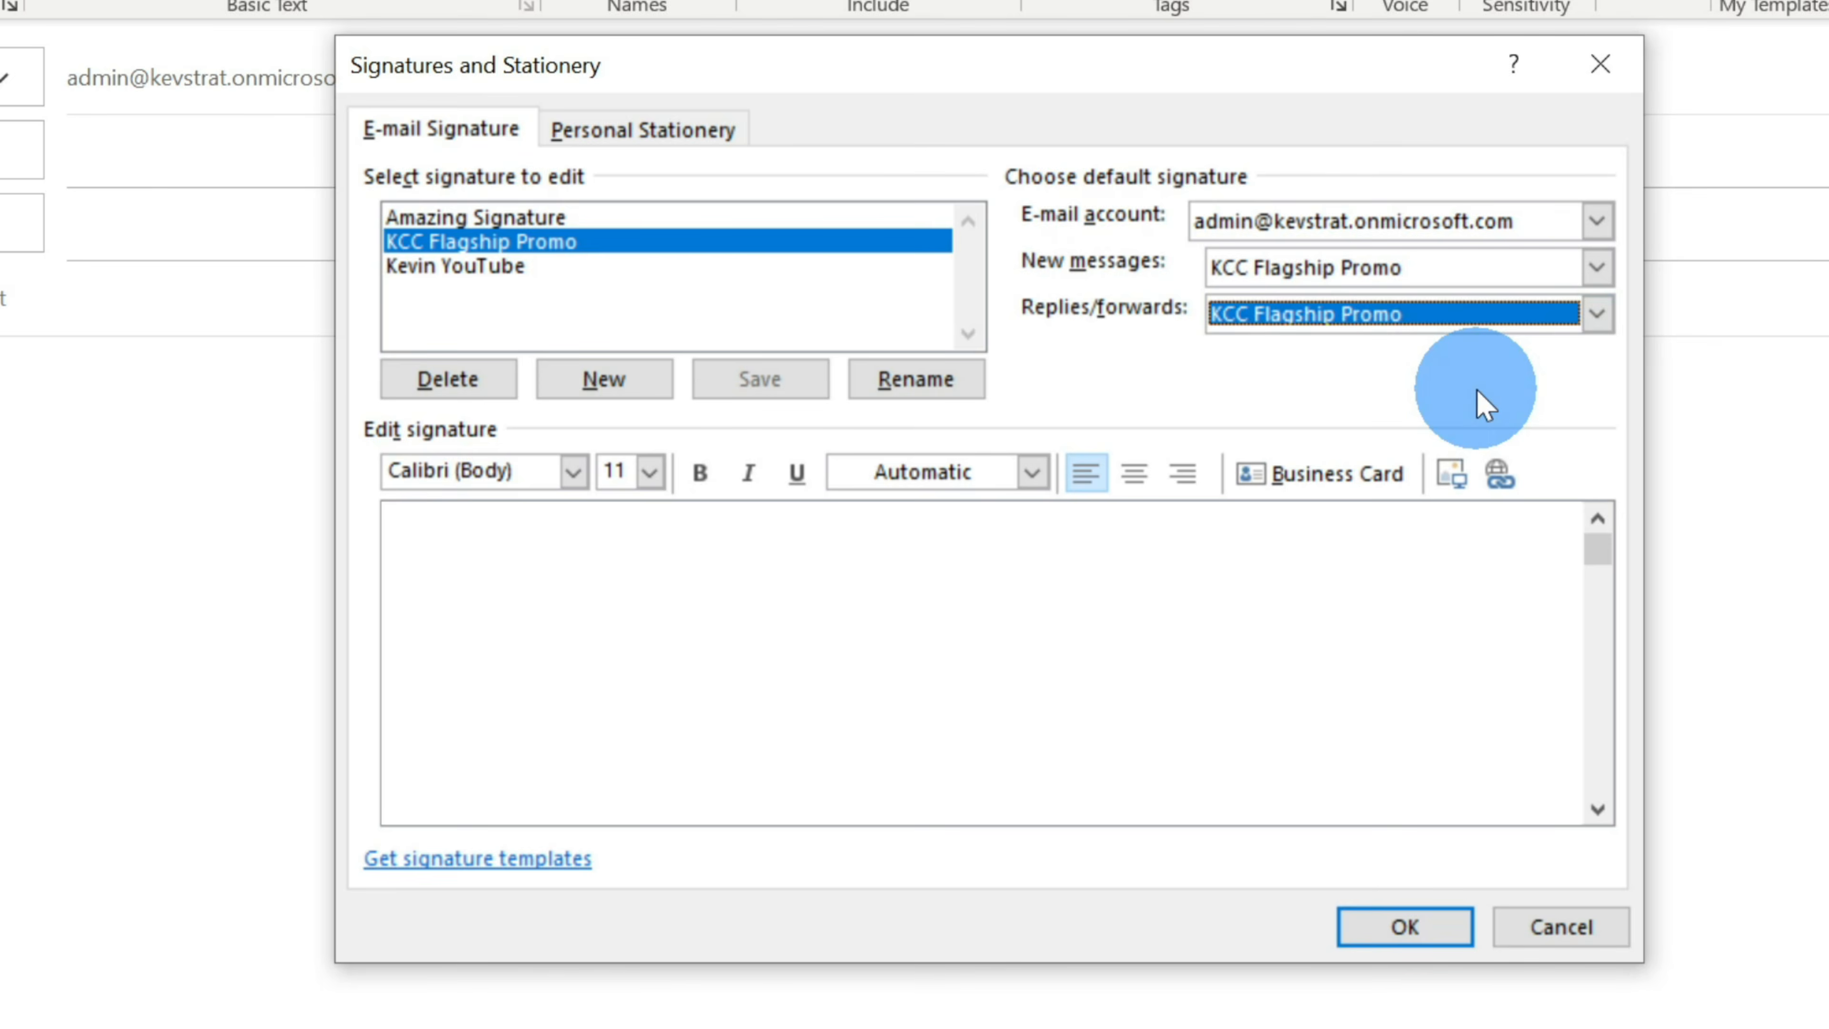
click(908, 608)
- Paste the thank-you sign-off, Times Square promo line and photos into the KCC Flagship Promo signature, then save it
click(592, 560)
key(ctrl+v)
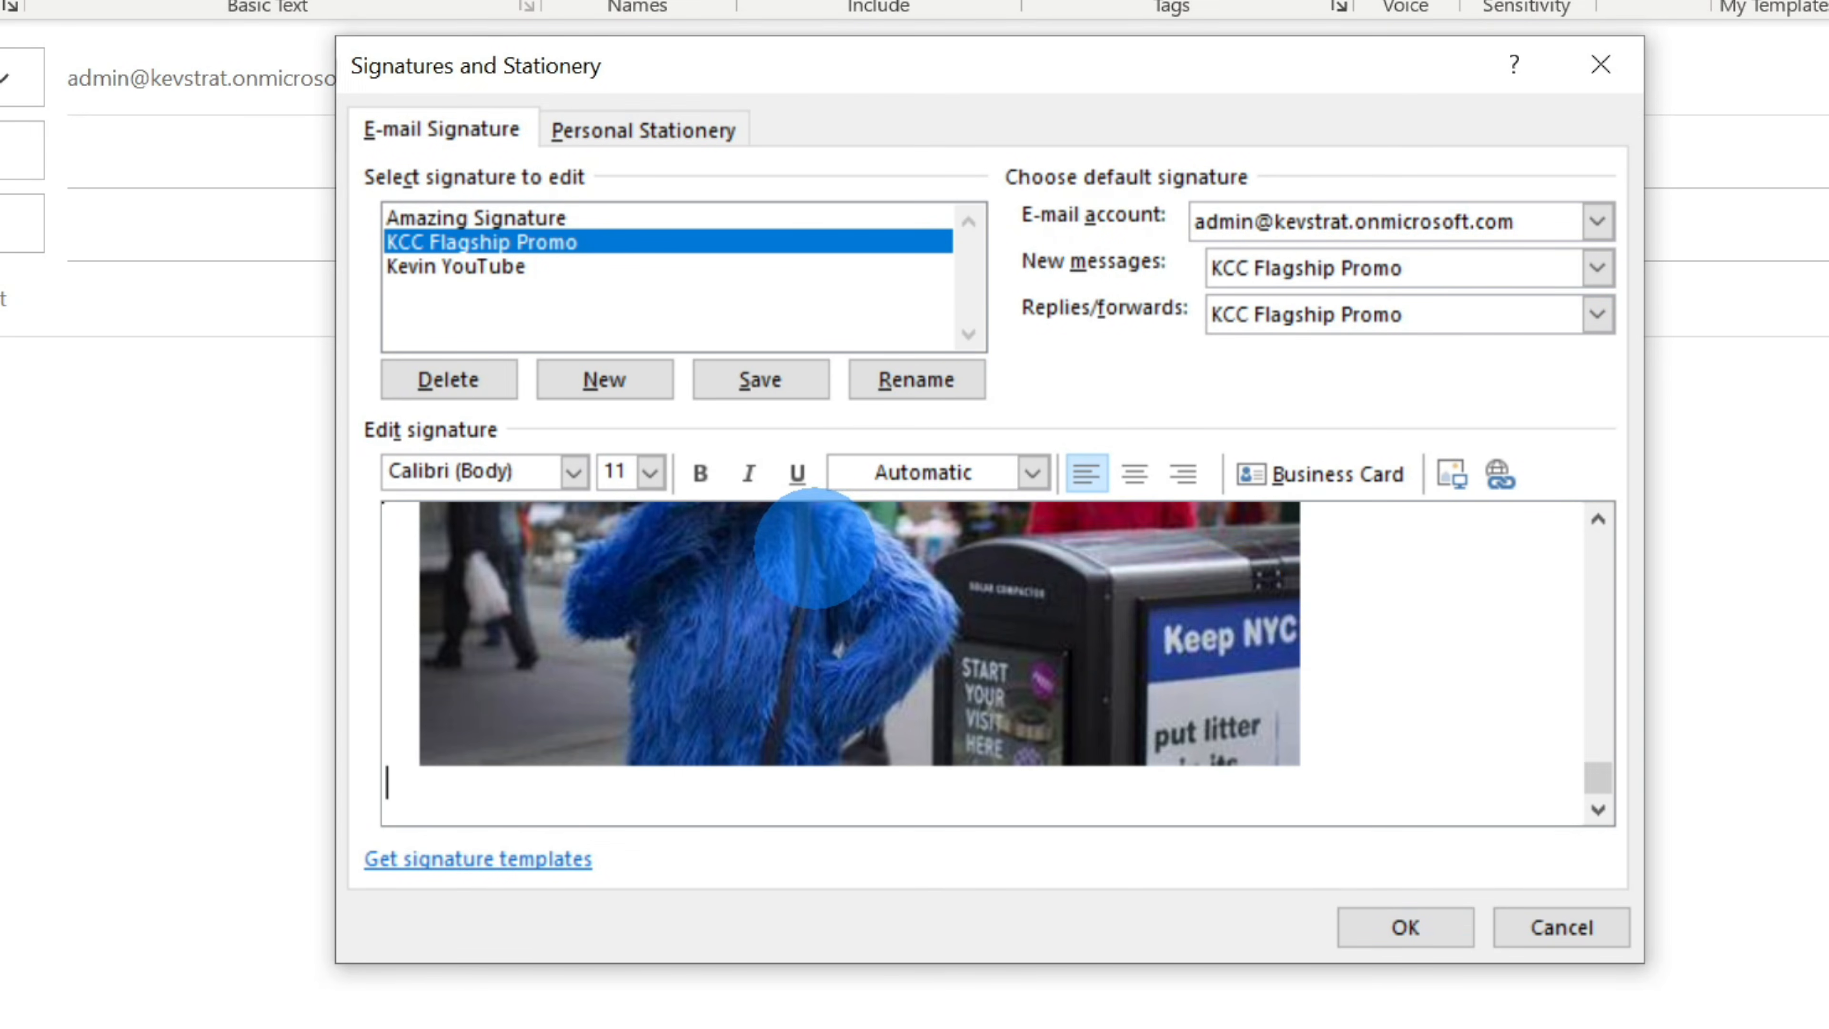
scroll(1548, 721, up, 5)
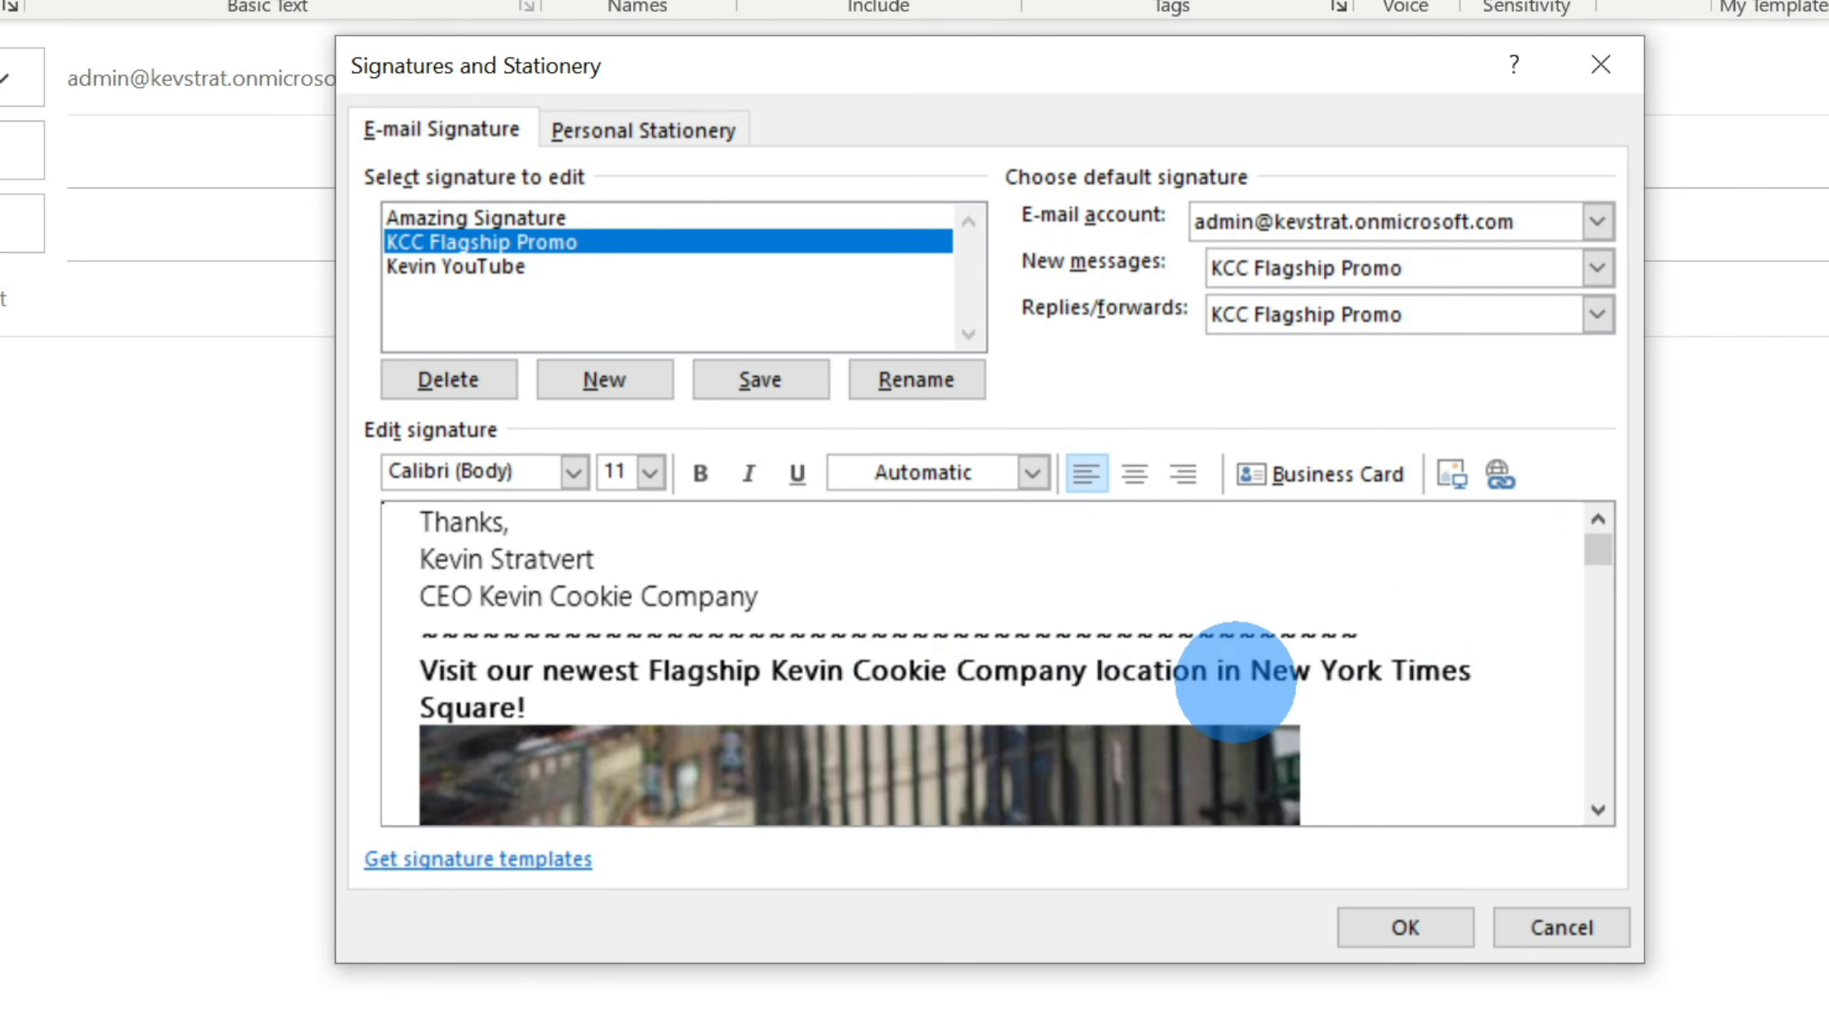
mouse_move(1599, 553)
mouse_down()
mouse_move(1607, 805)
mouse_move(1597, 690)
mouse_move(1600, 710)
mouse_up()
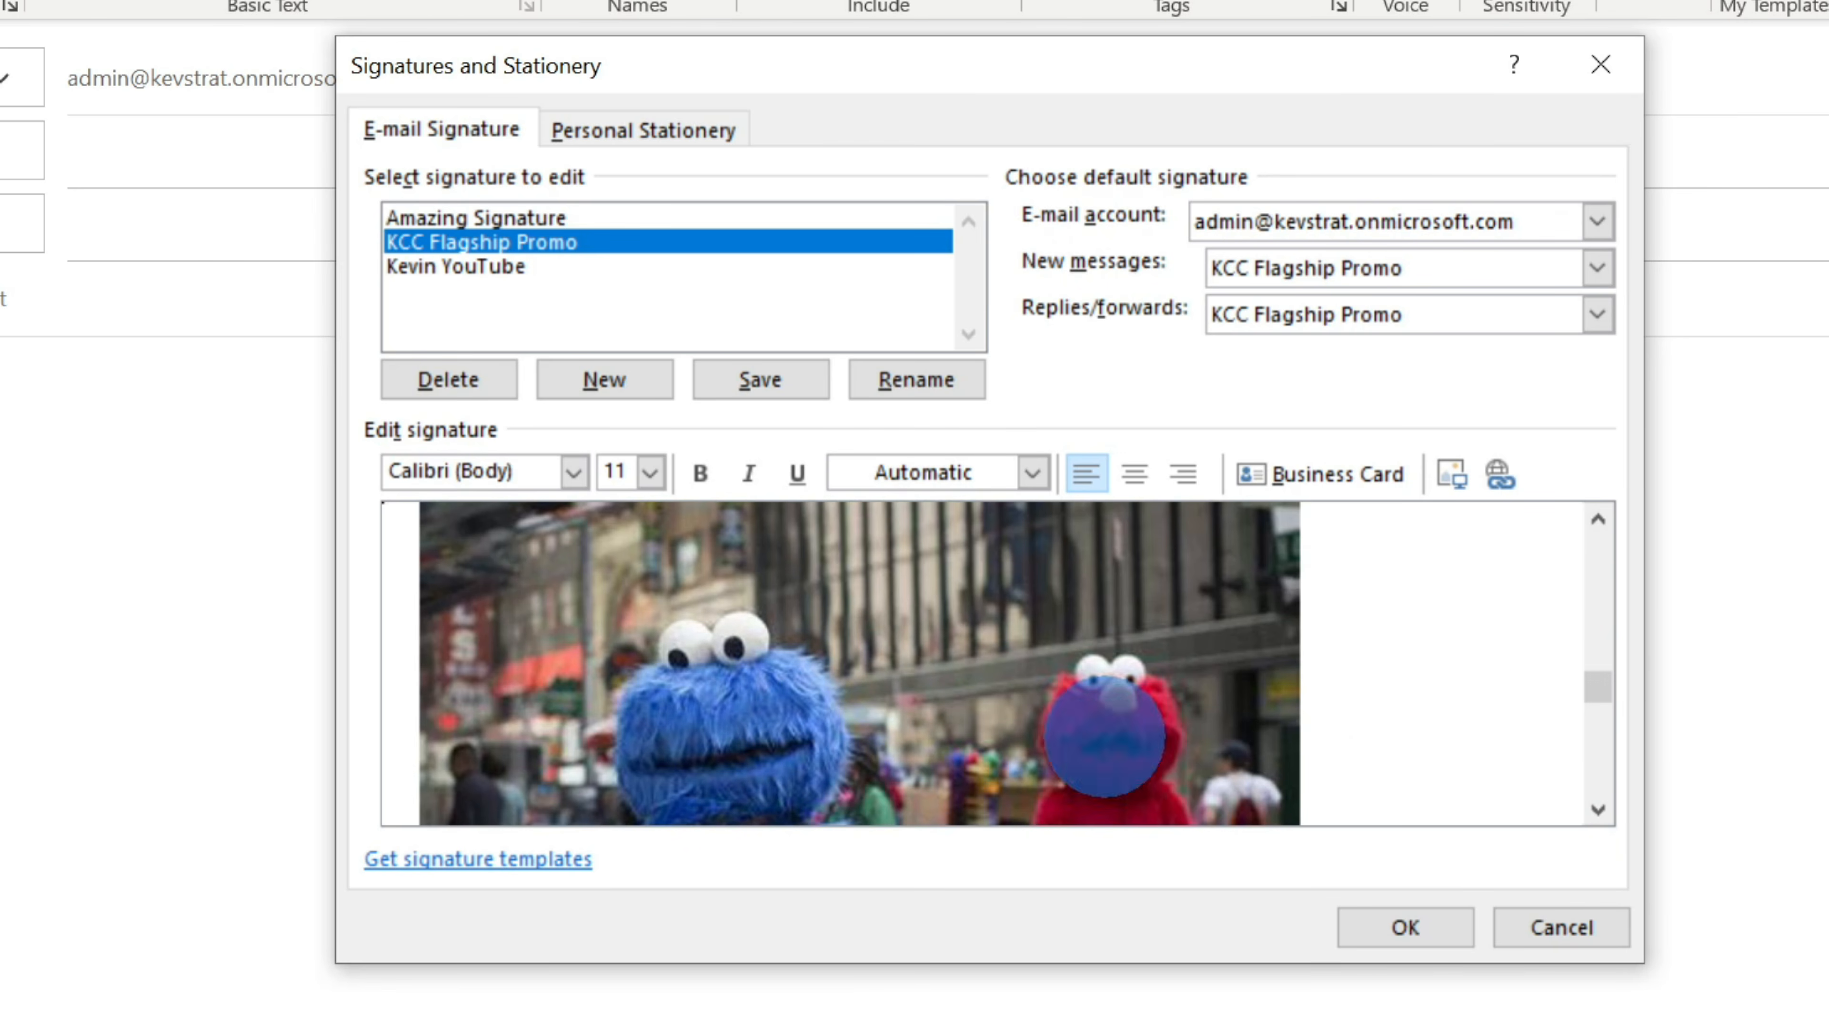
click(1444, 921)
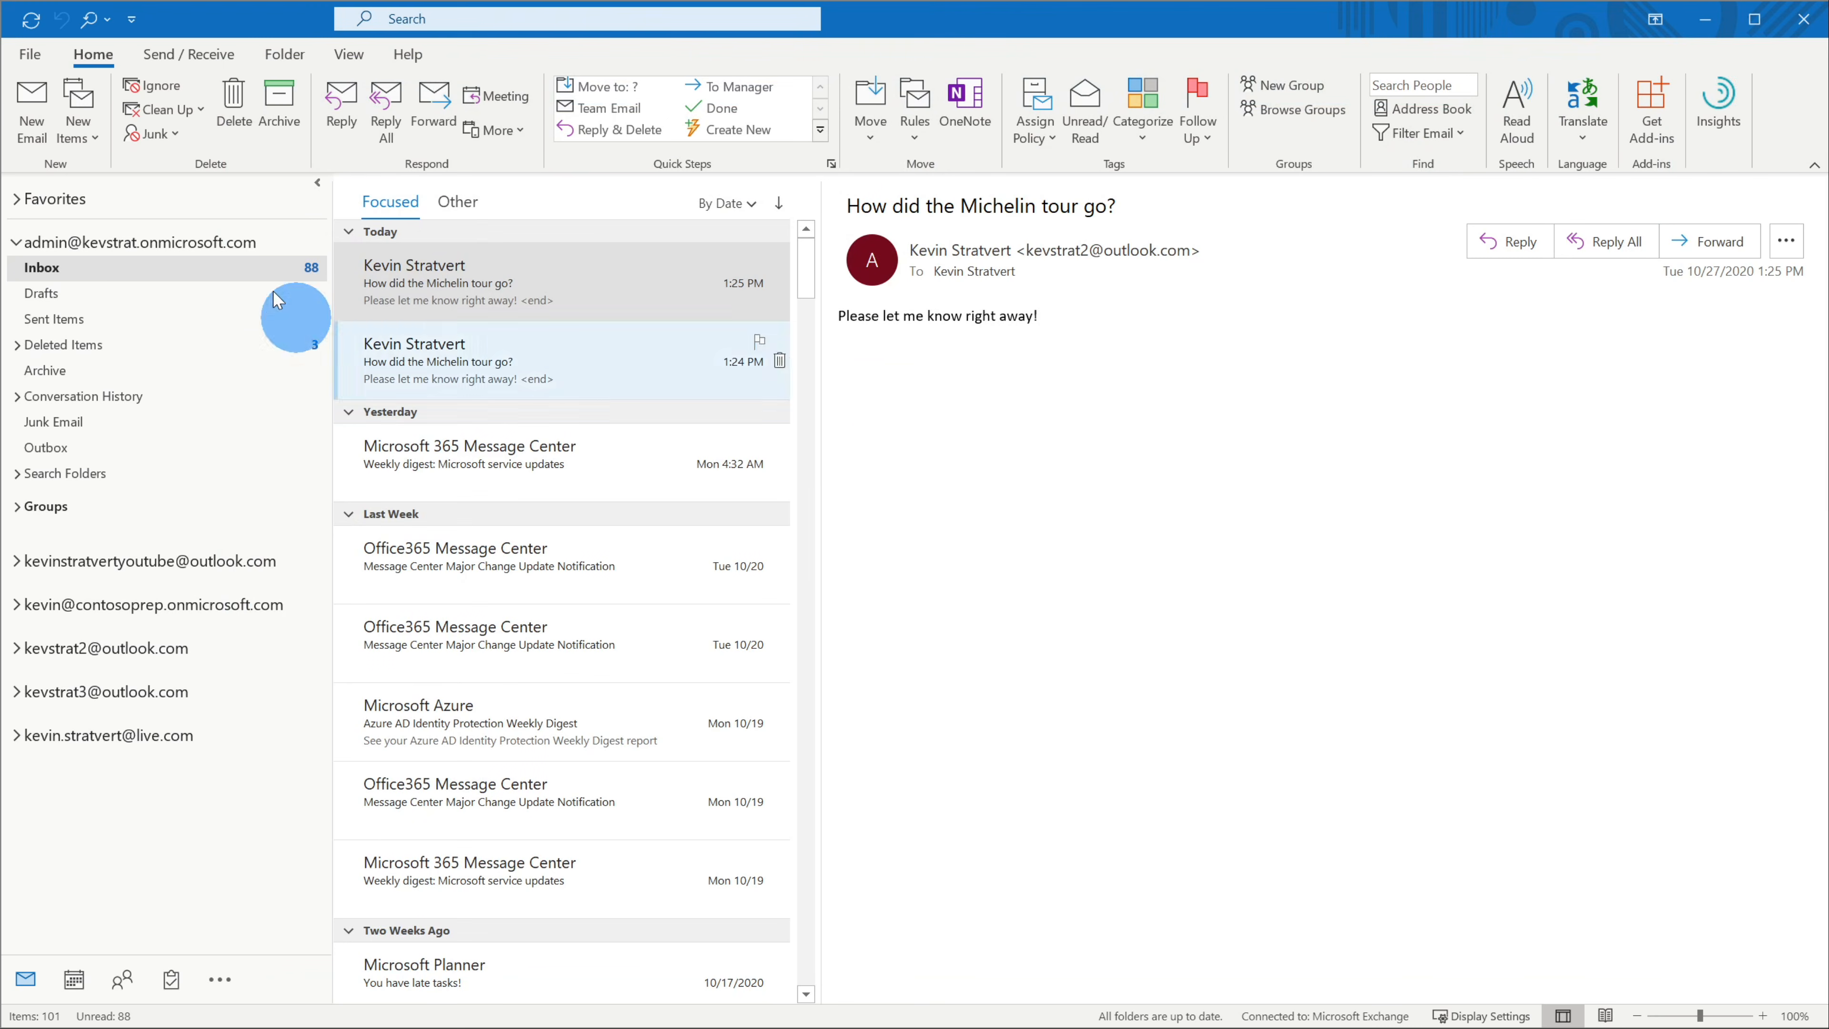
click(36, 119)
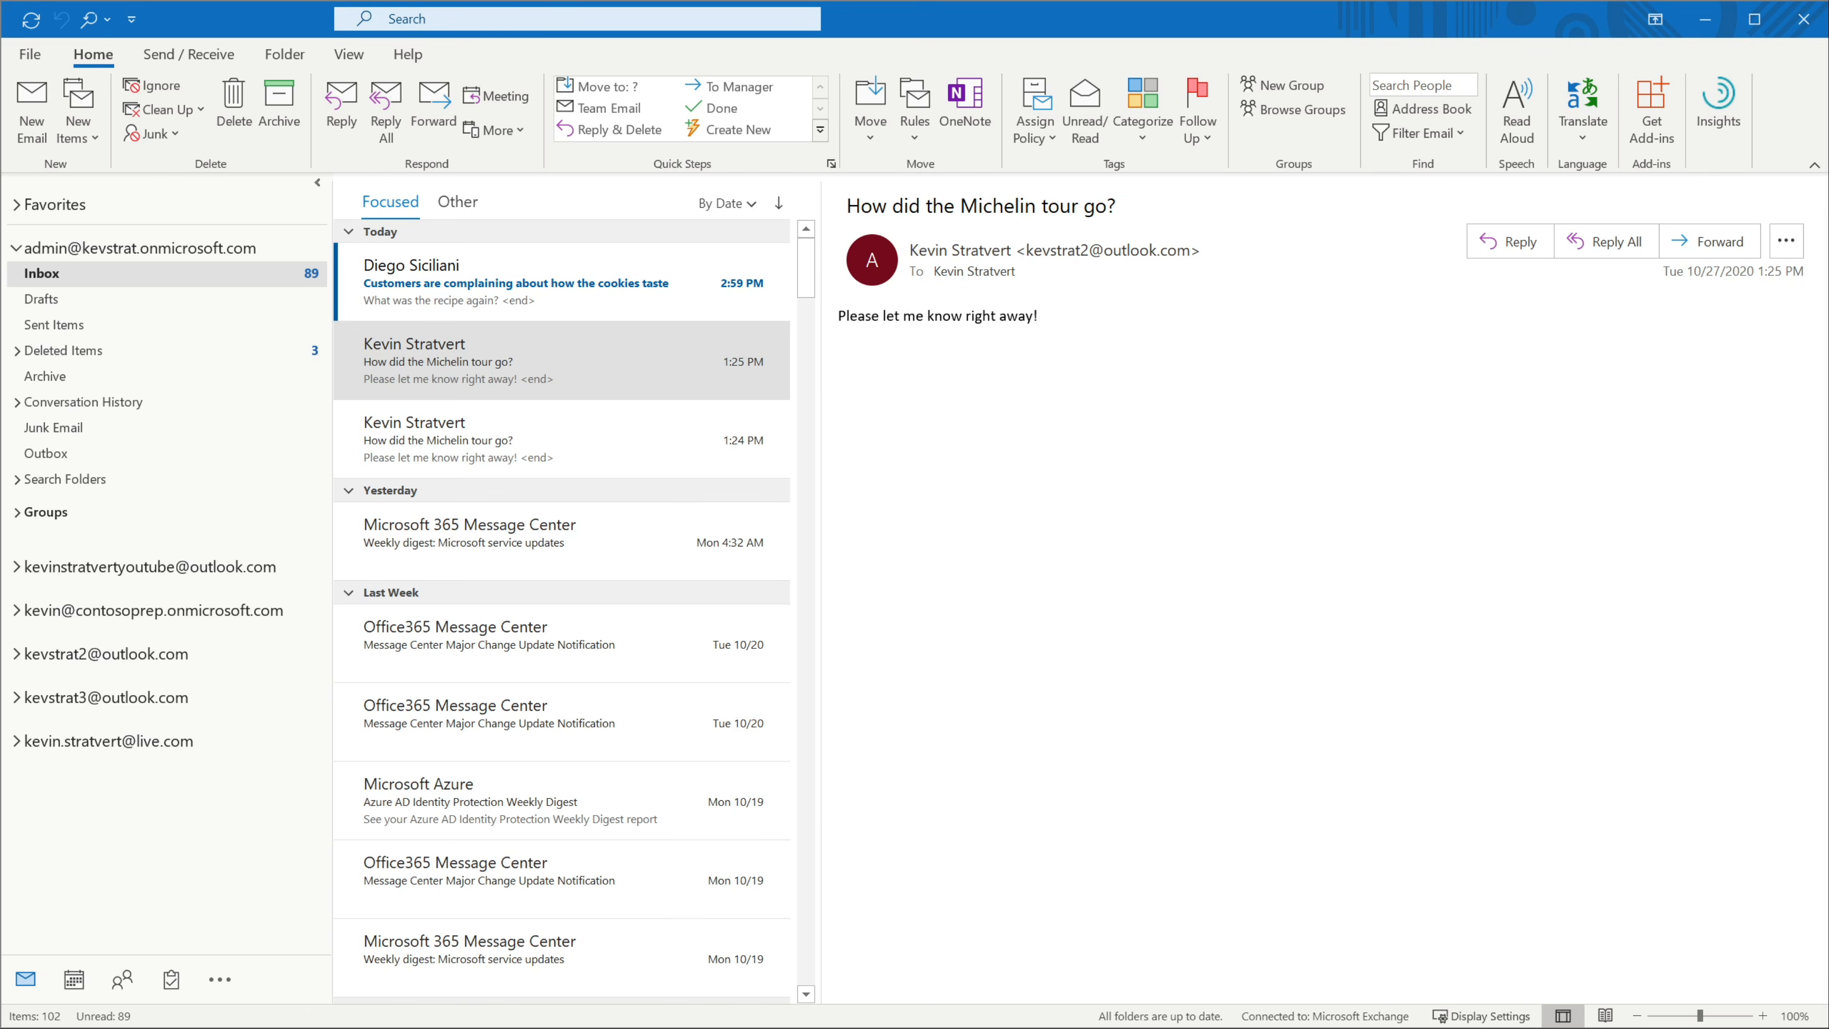
click(565, 280)
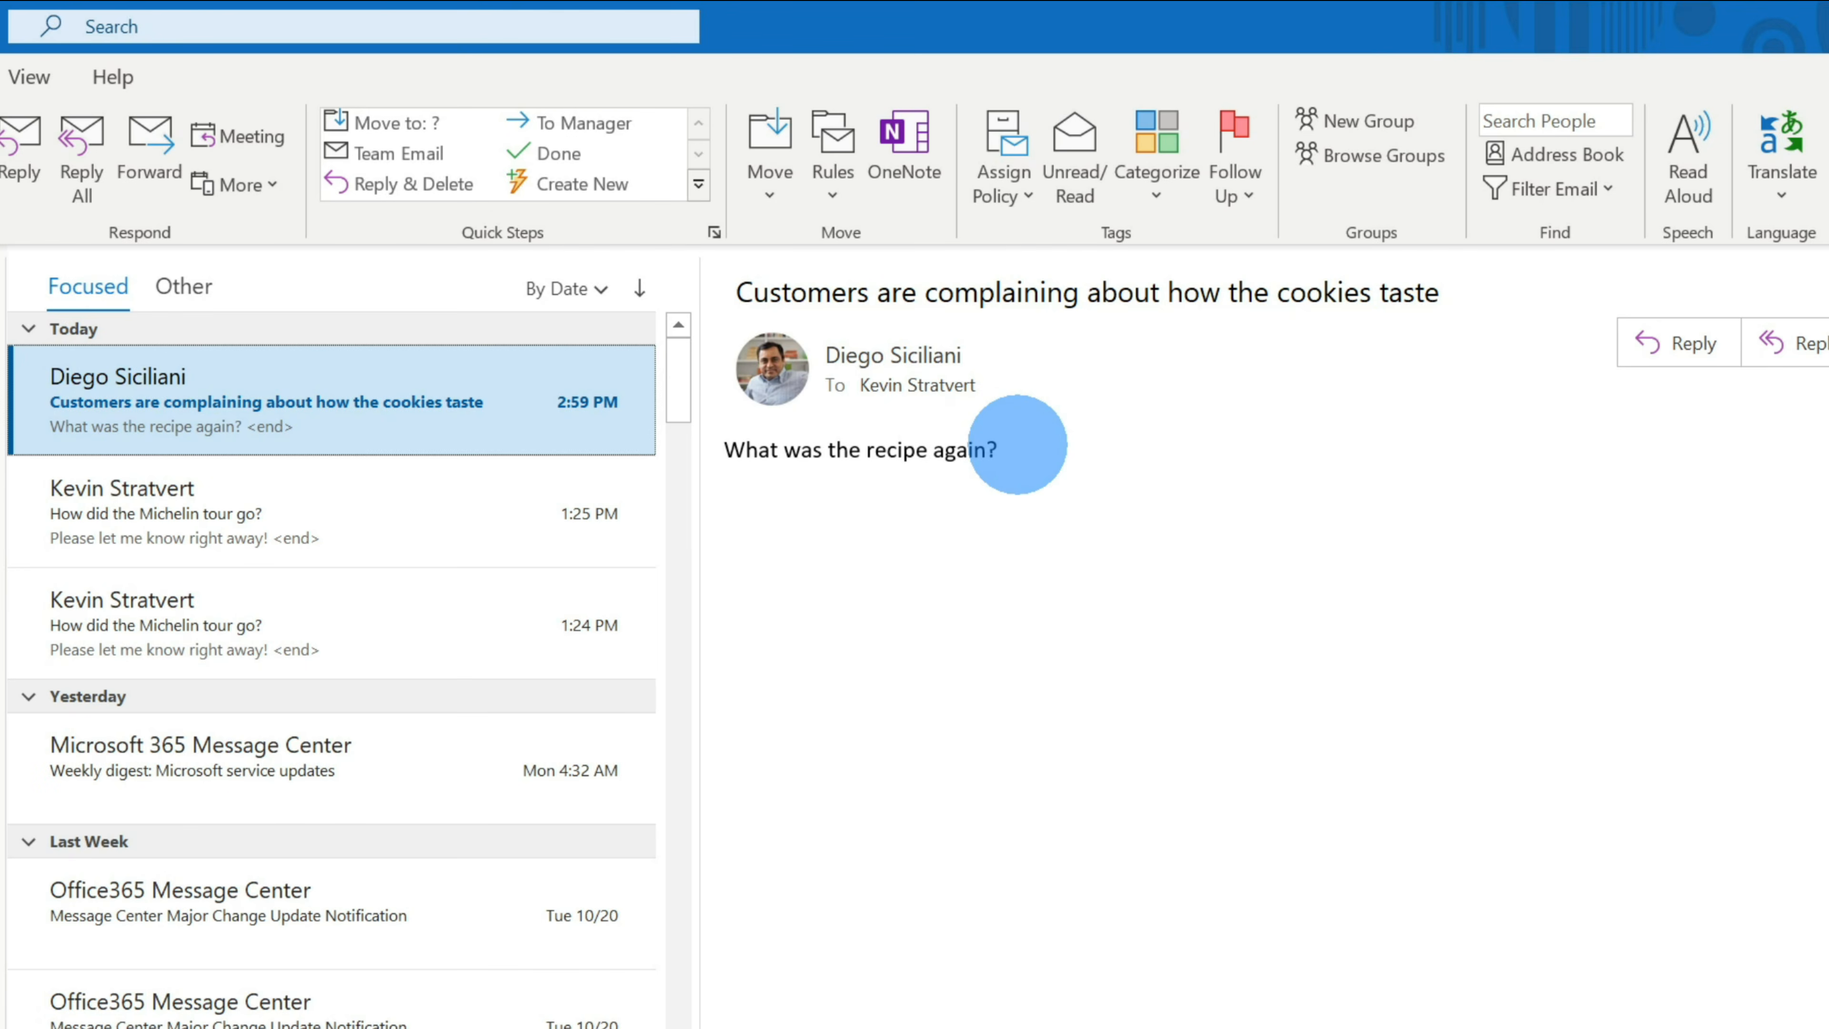
click(1828, 344)
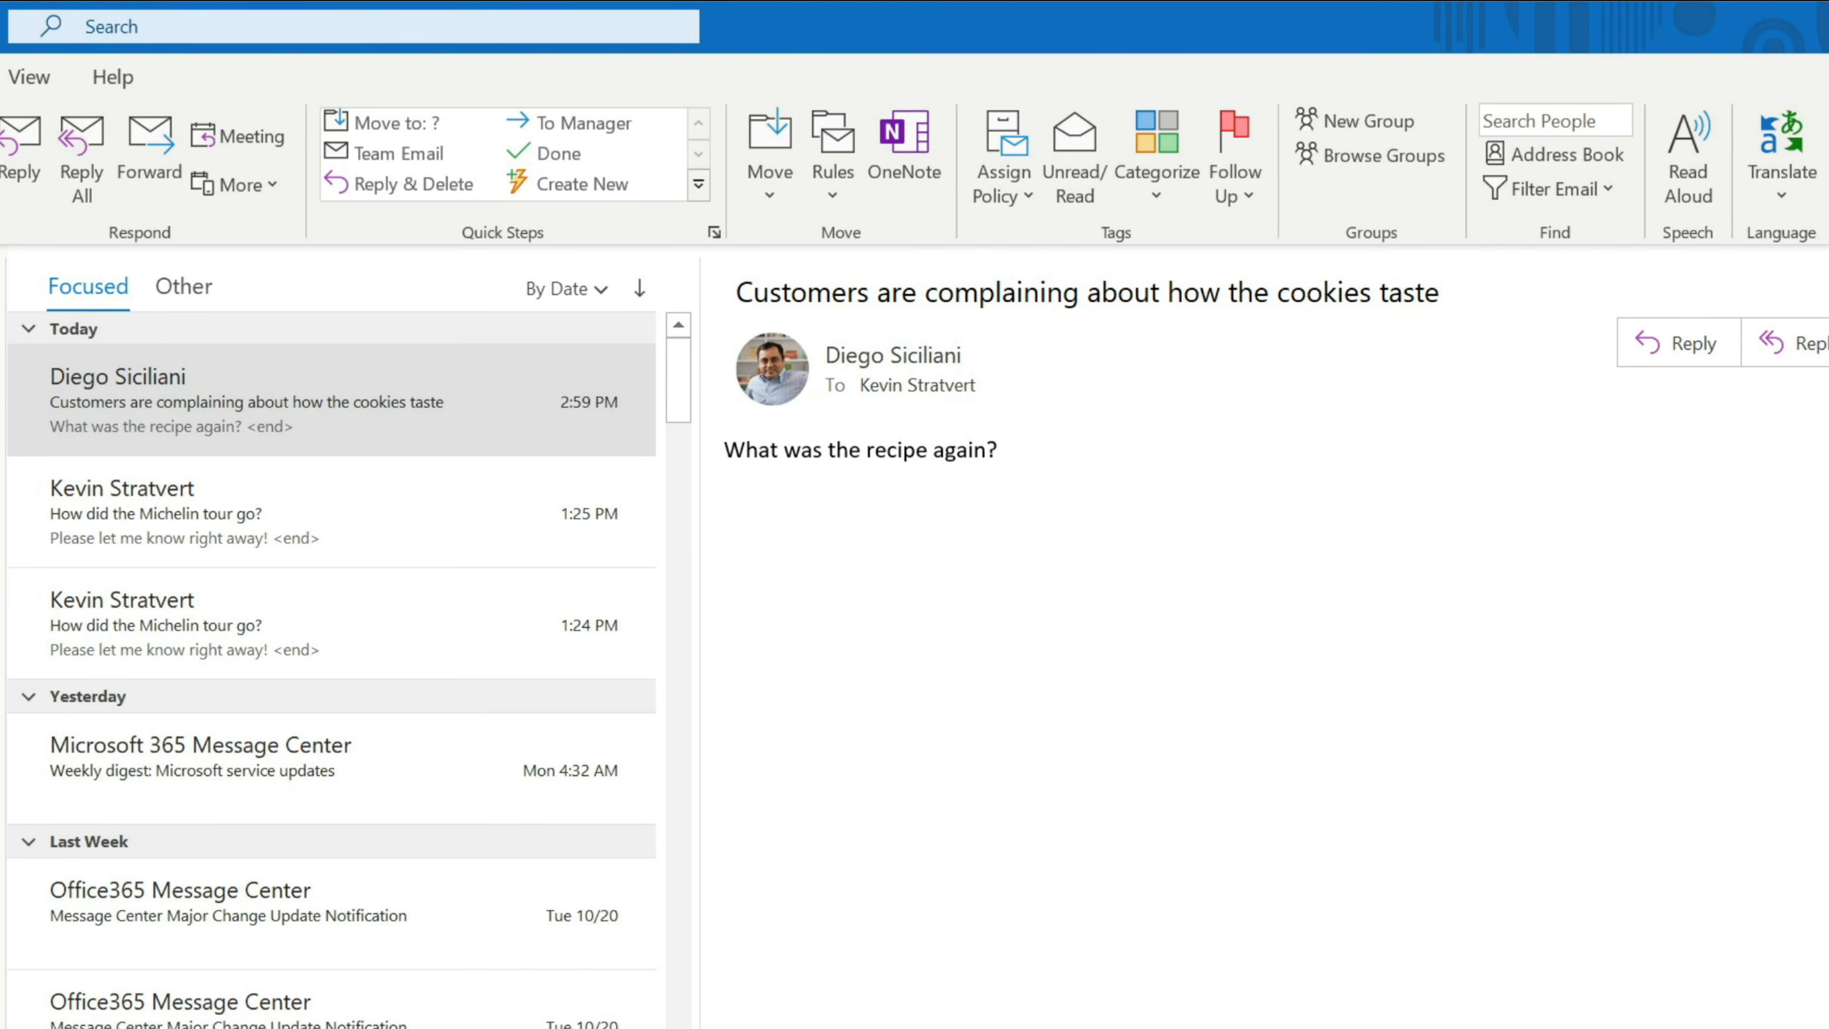
click(1691, 344)
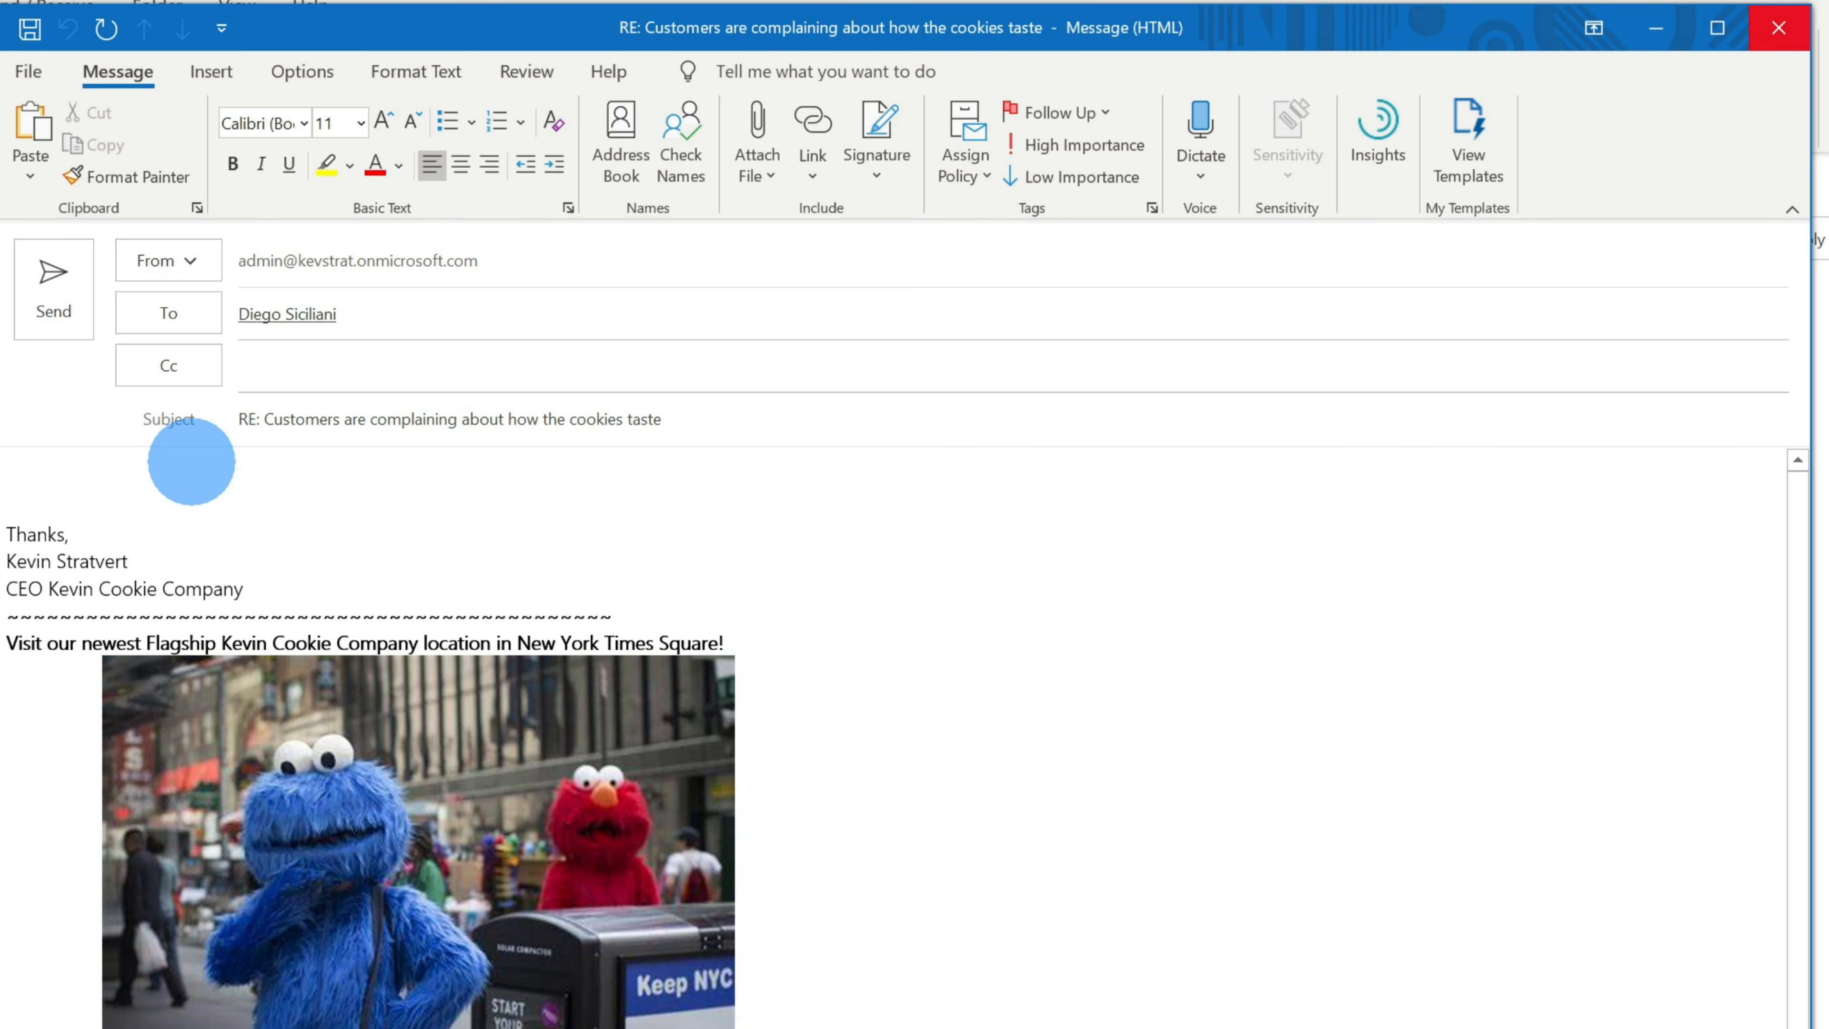
- Type the 'Hi' greeting in the reply and select the confidential cookie recipe lines
text(Hi Diego,)
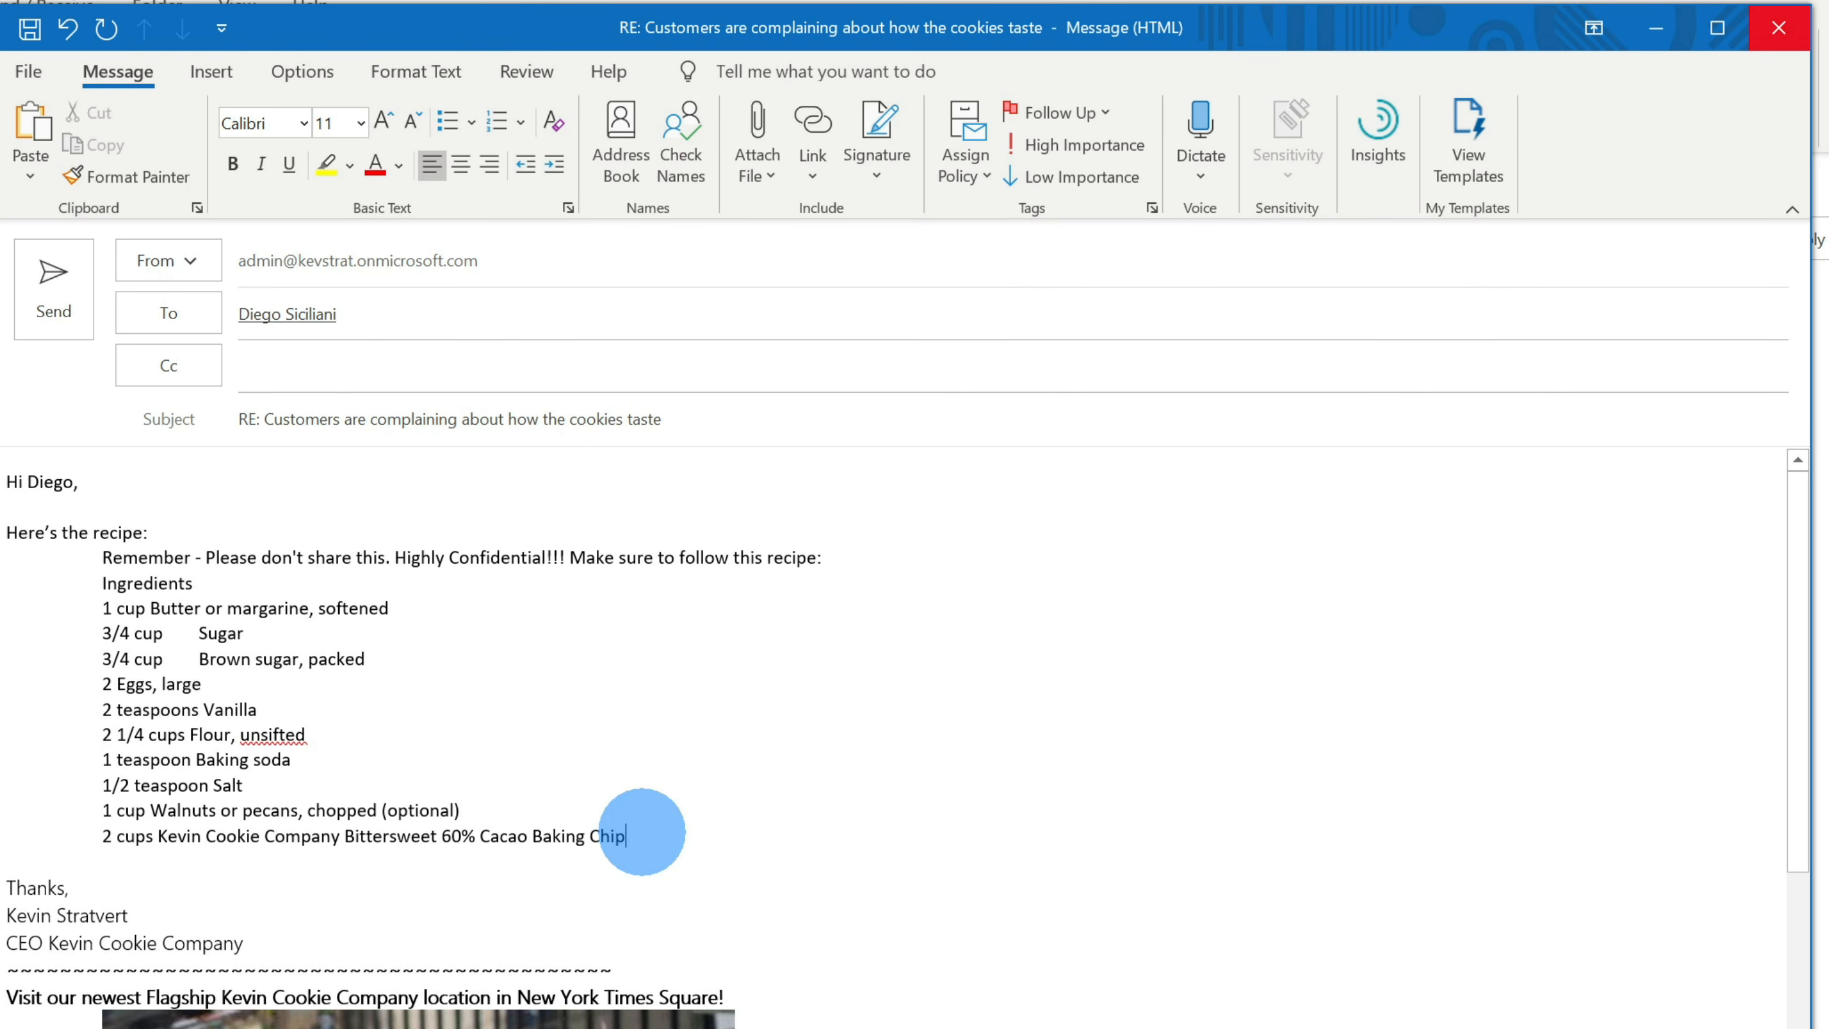
drag(651, 832, 65, 560)
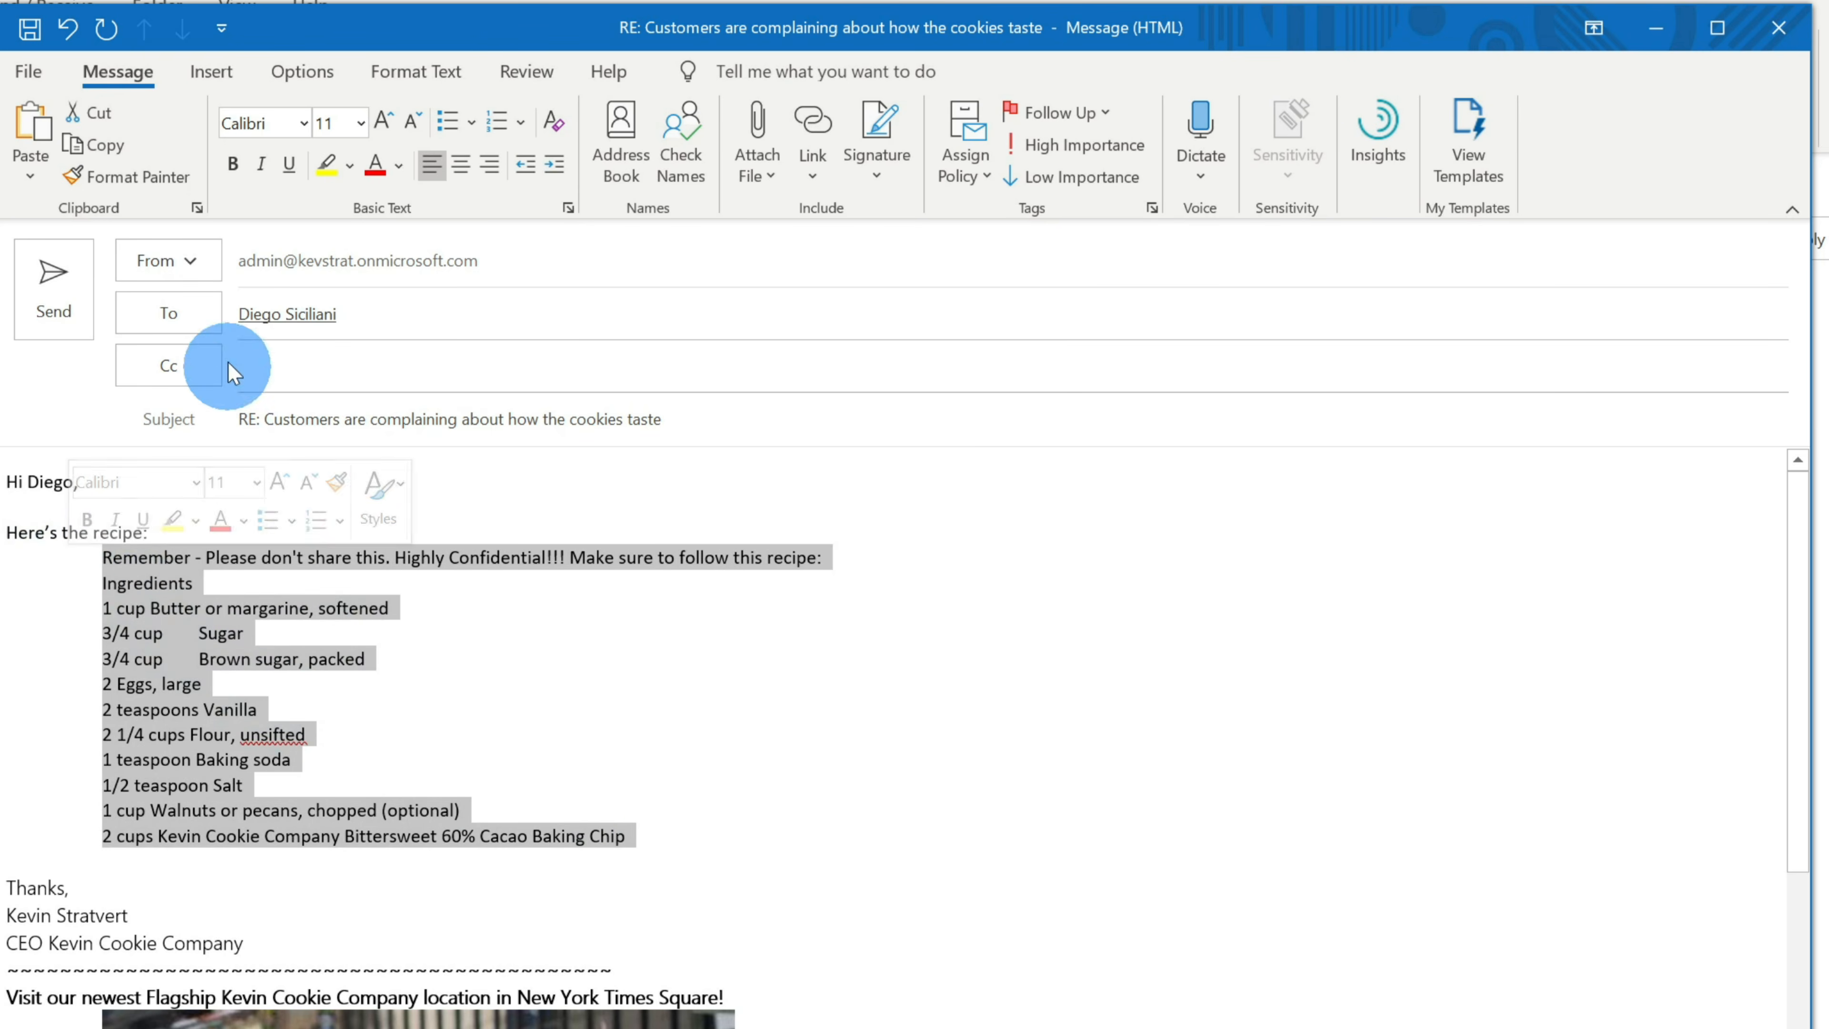
- Save the selected recipe text to the Quick Part Gallery as a building block named 'Recipe'
click(212, 75)
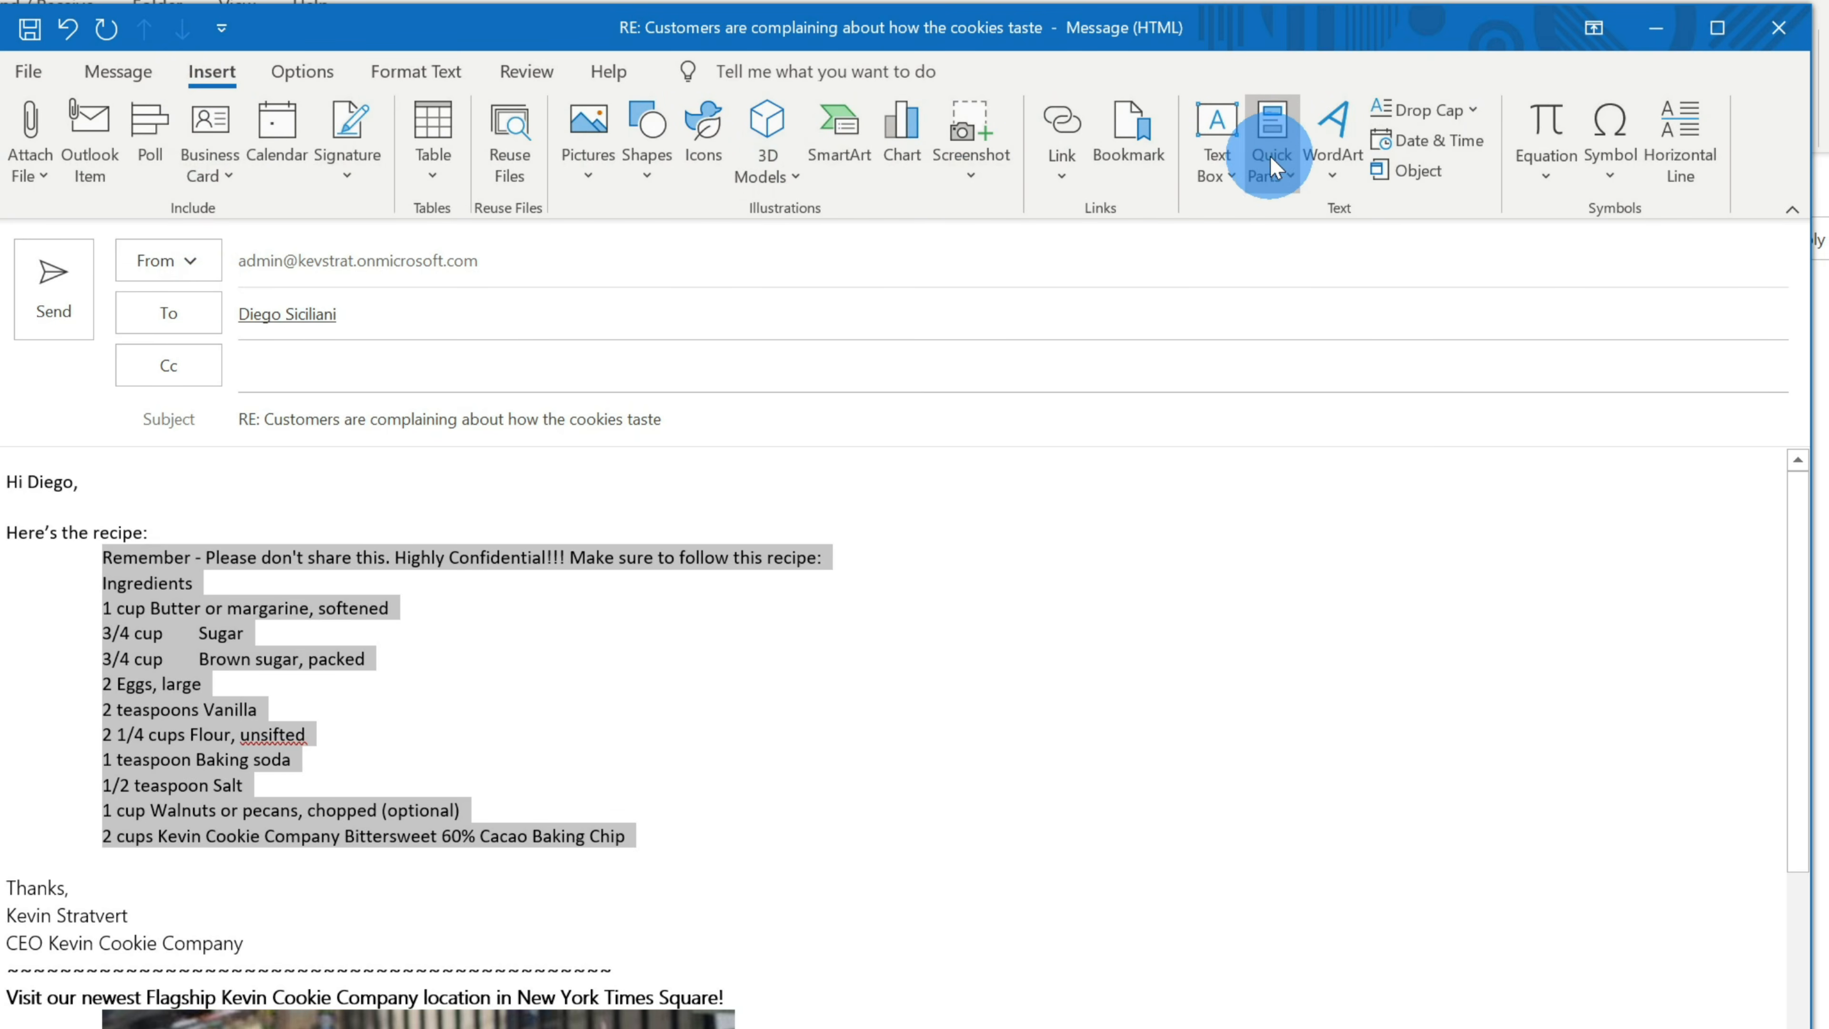
click(1286, 179)
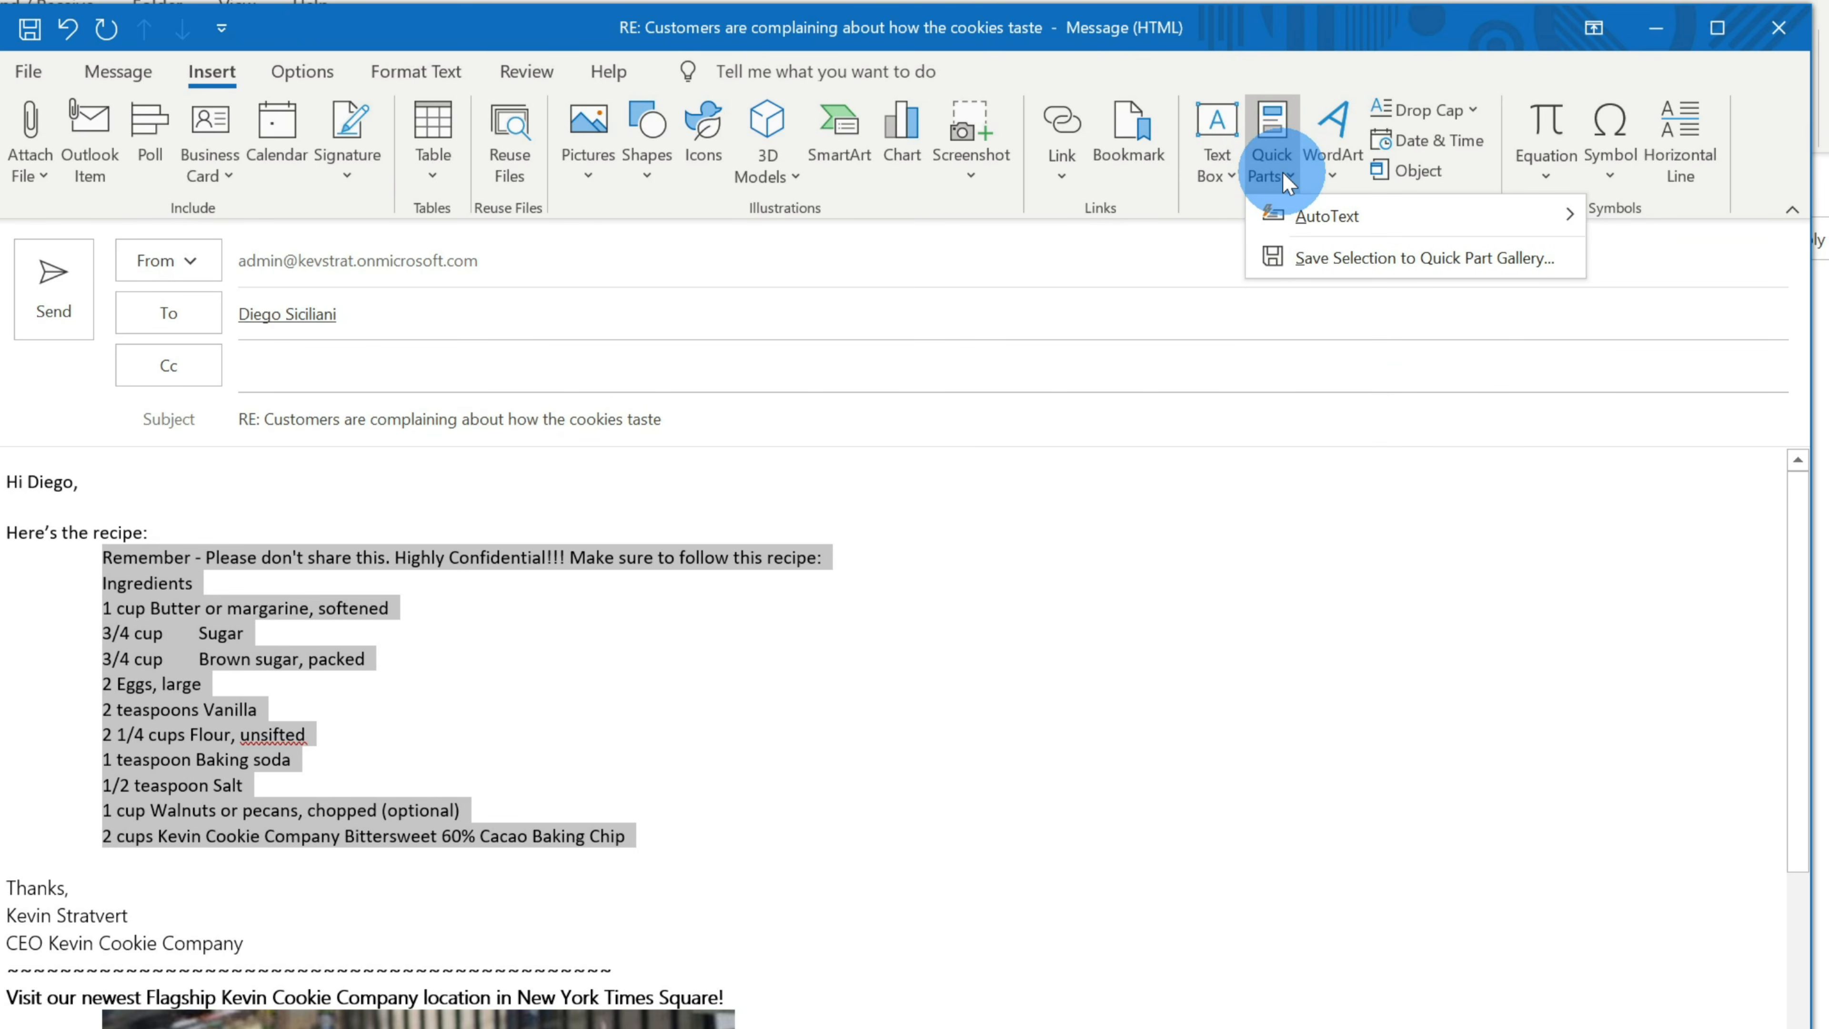
click(1347, 261)
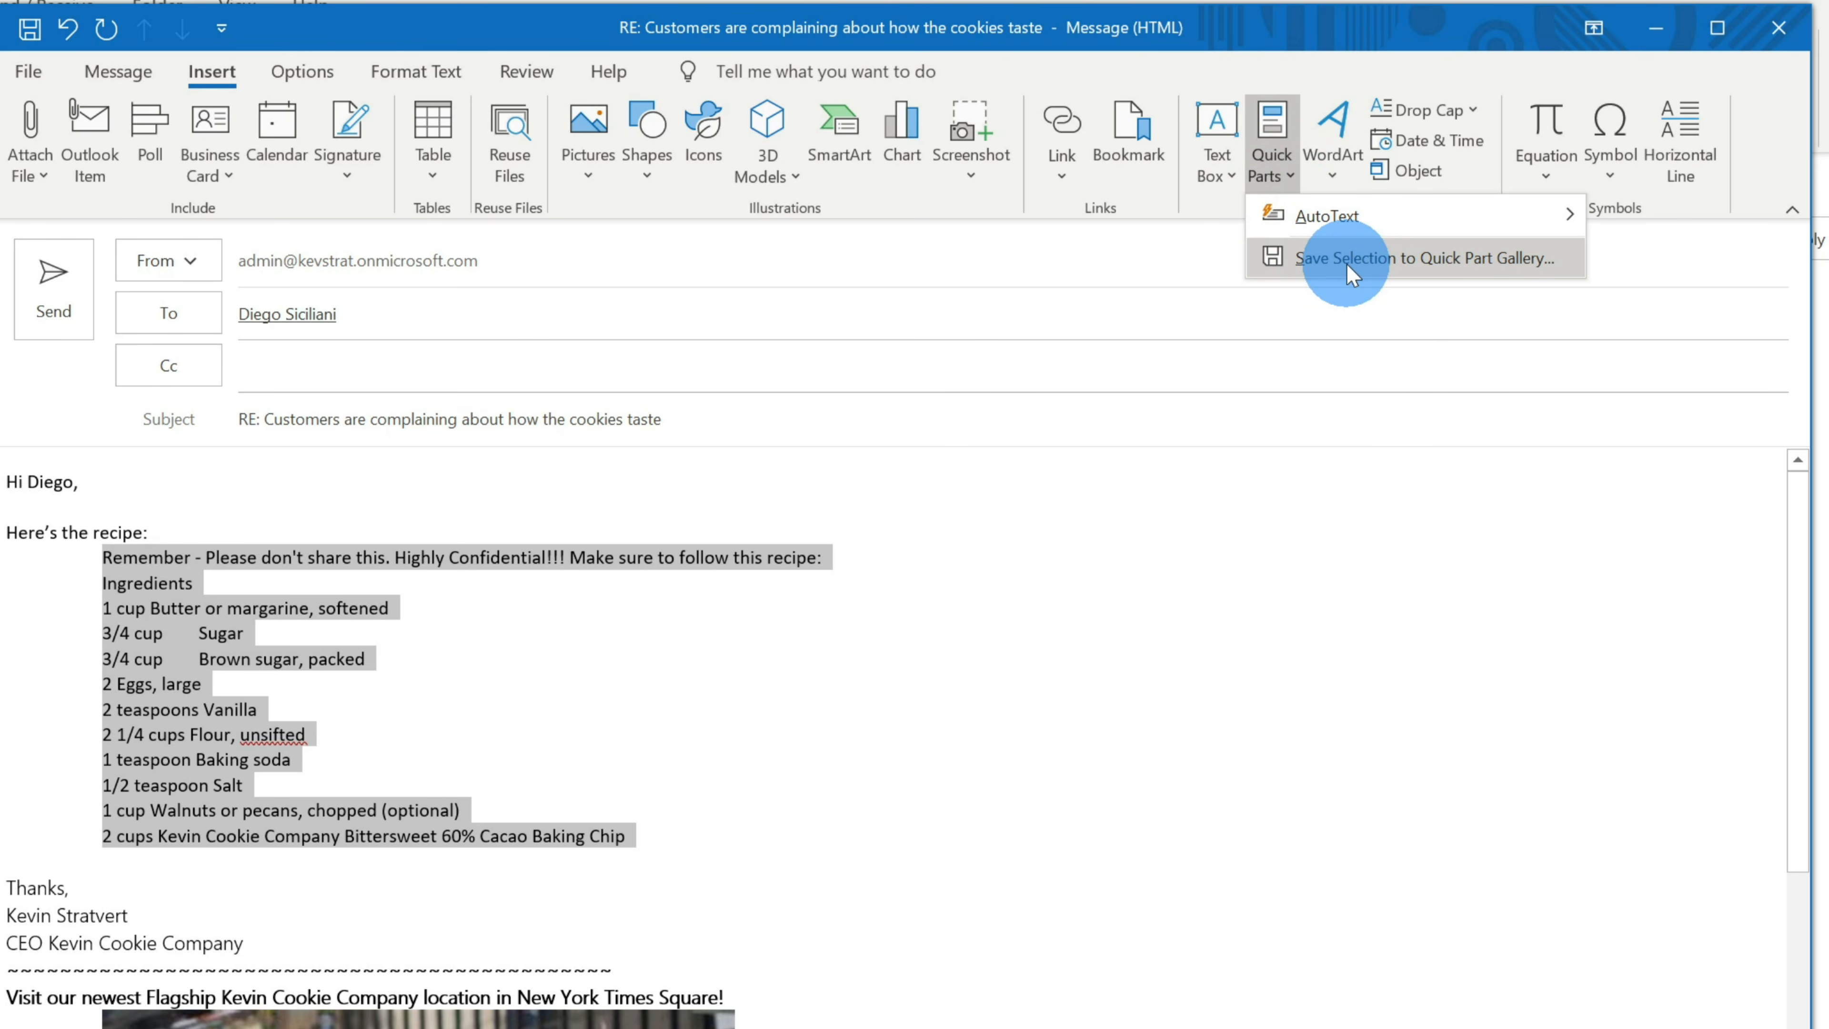
click(1348, 258)
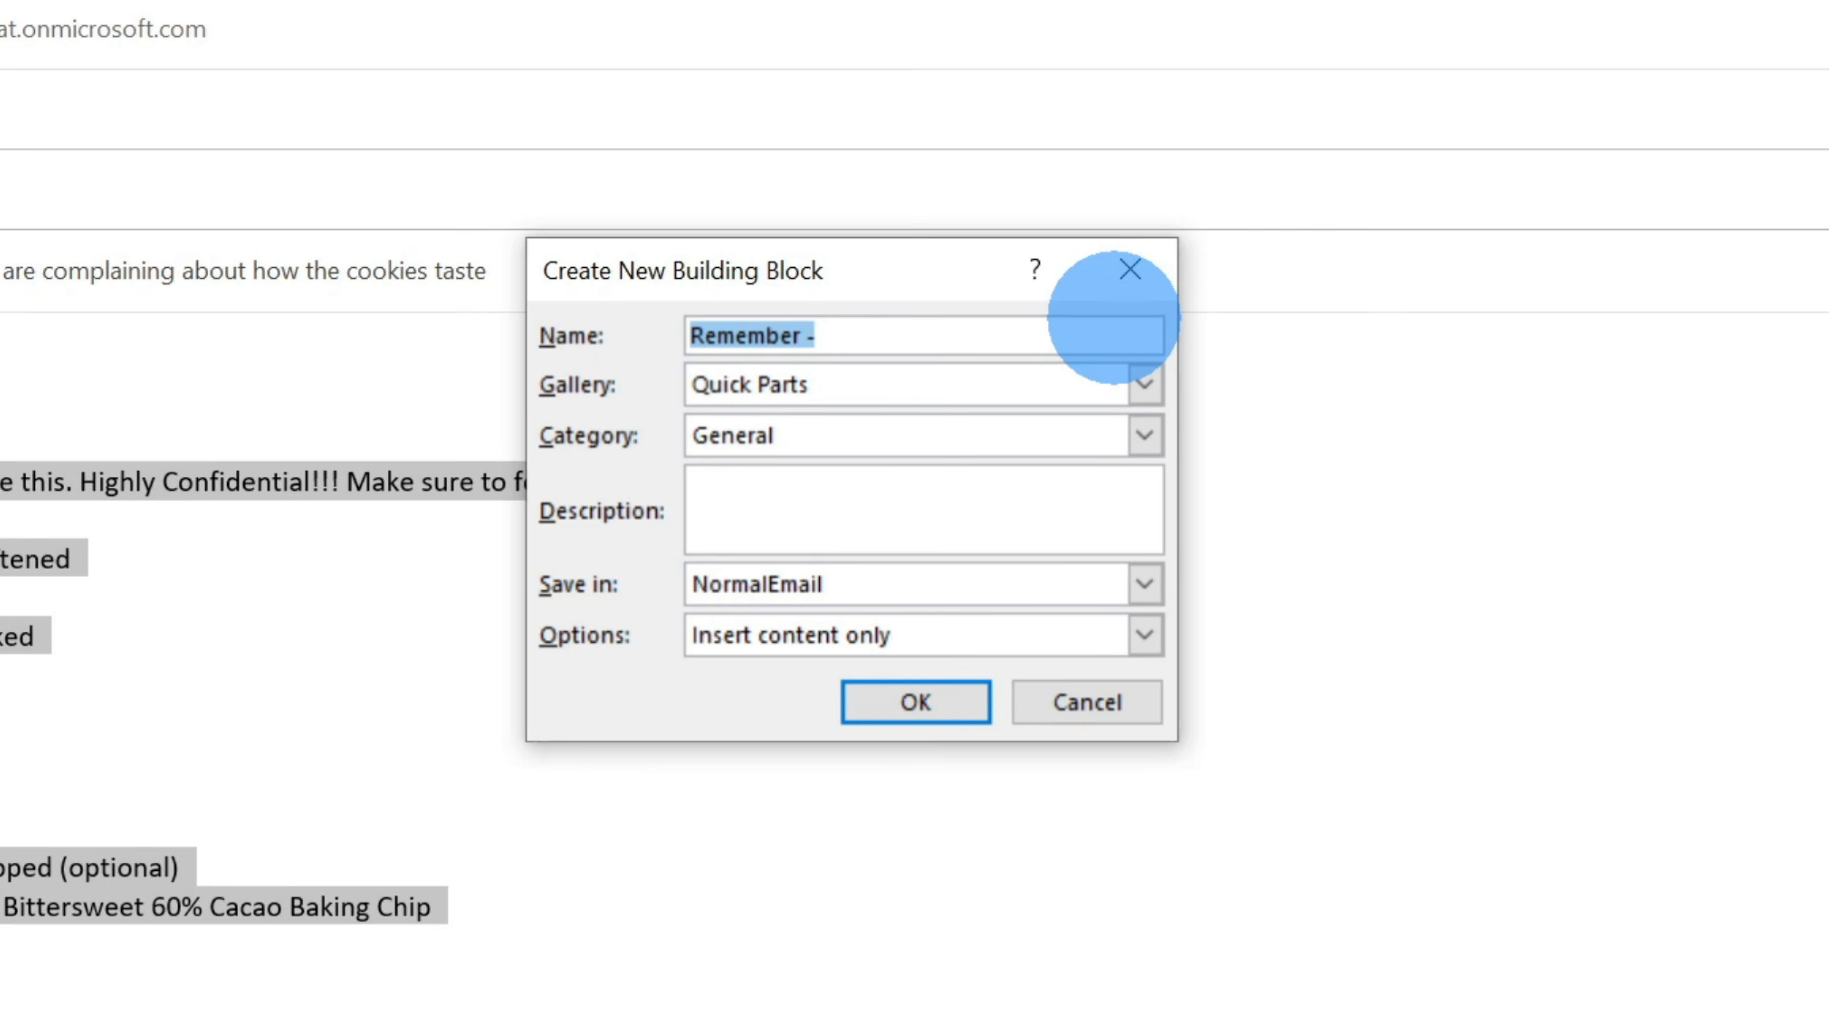
text(Recipe)
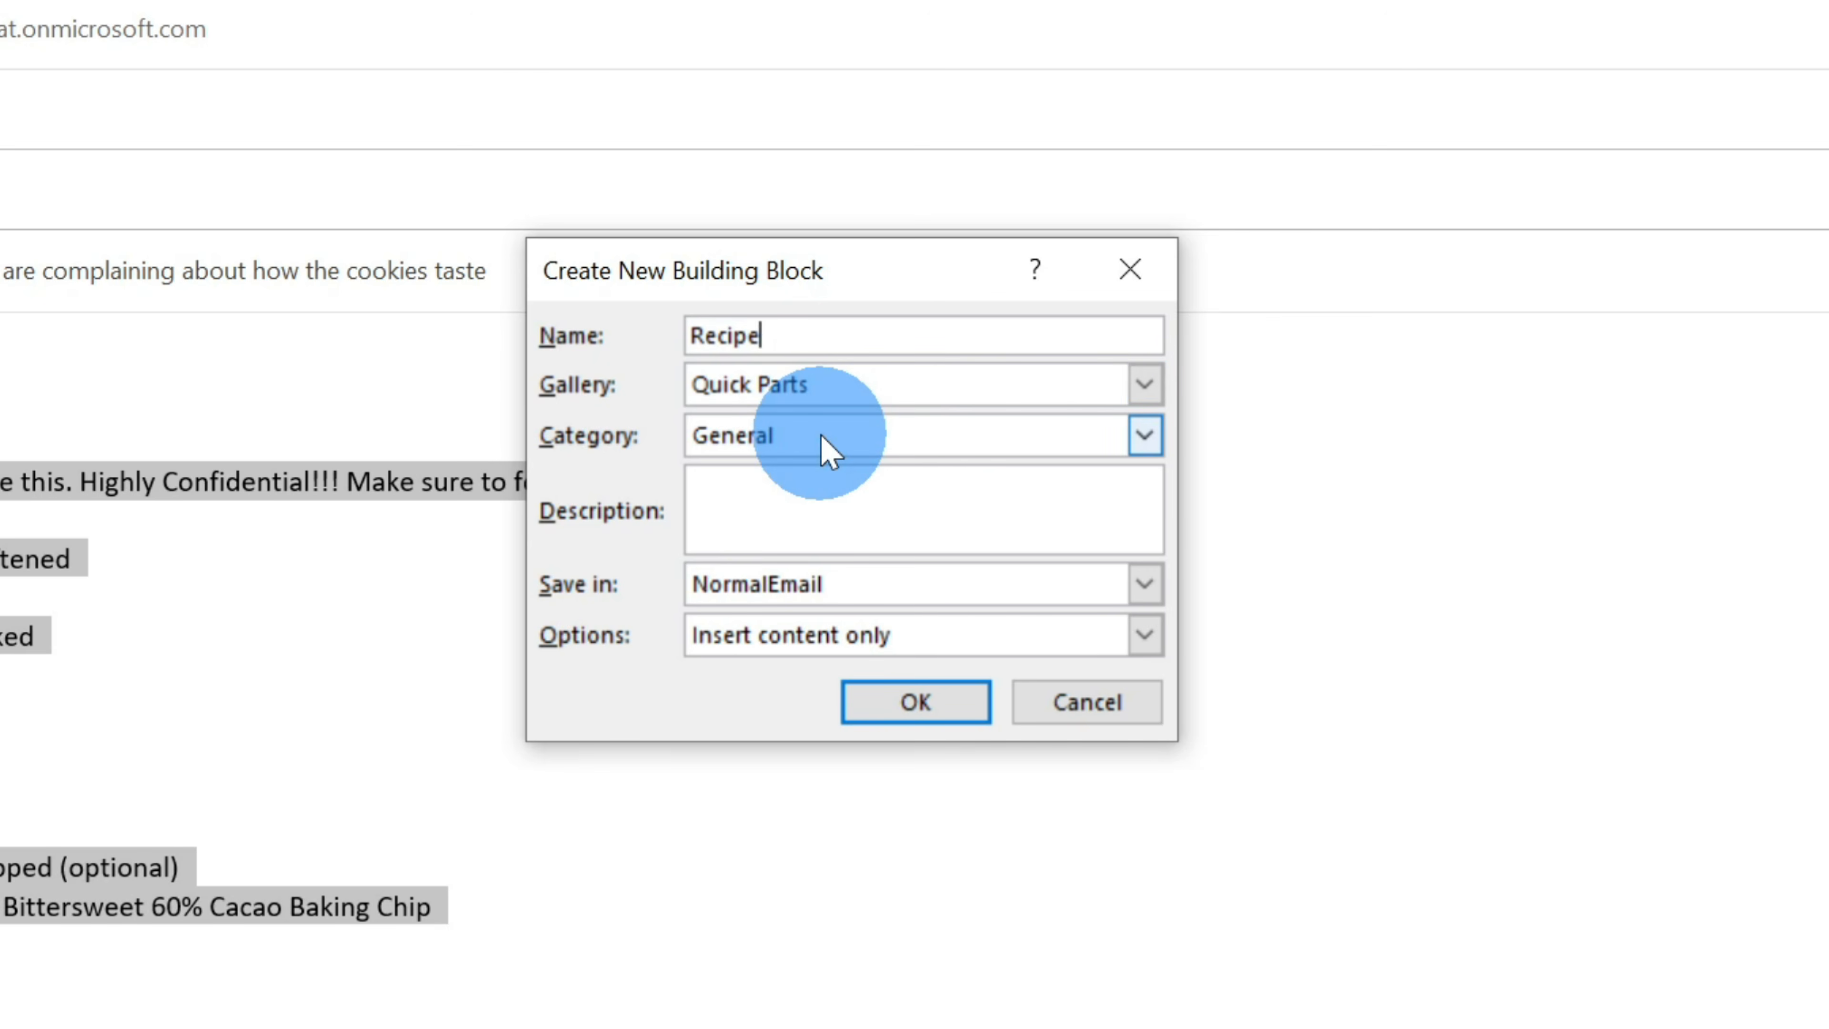
click(919, 700)
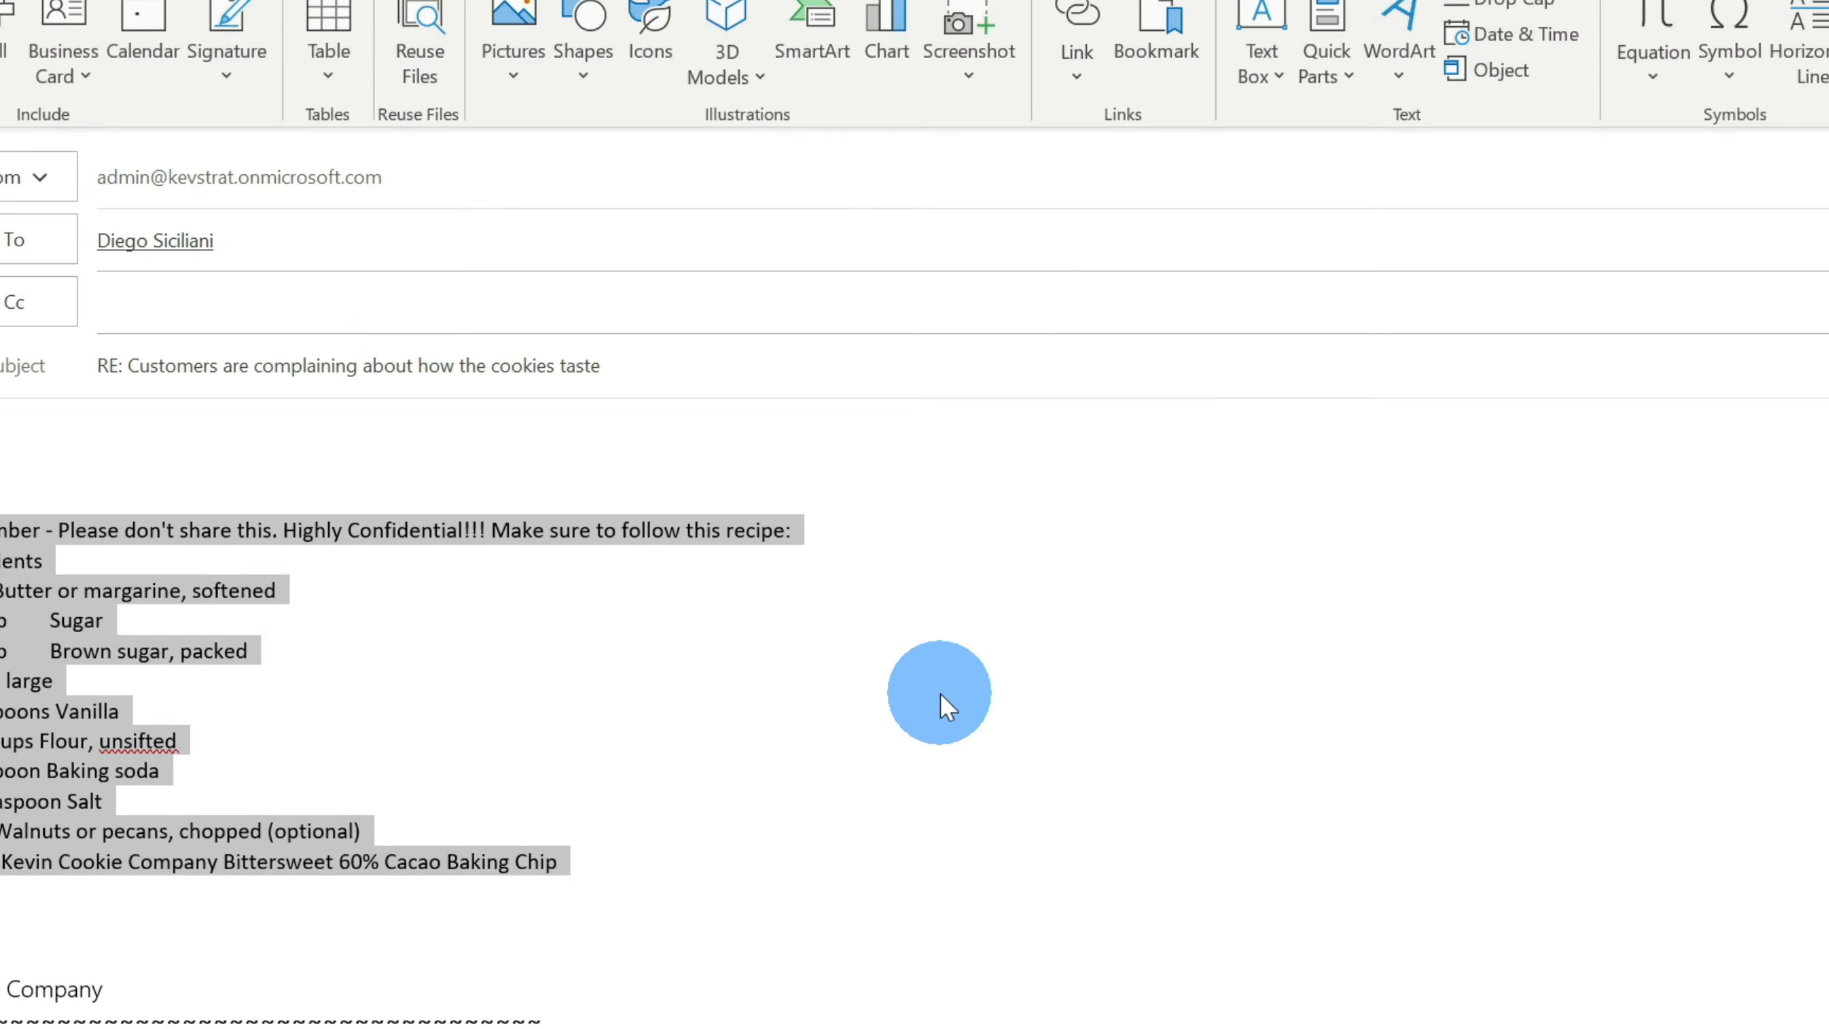
click(673, 860)
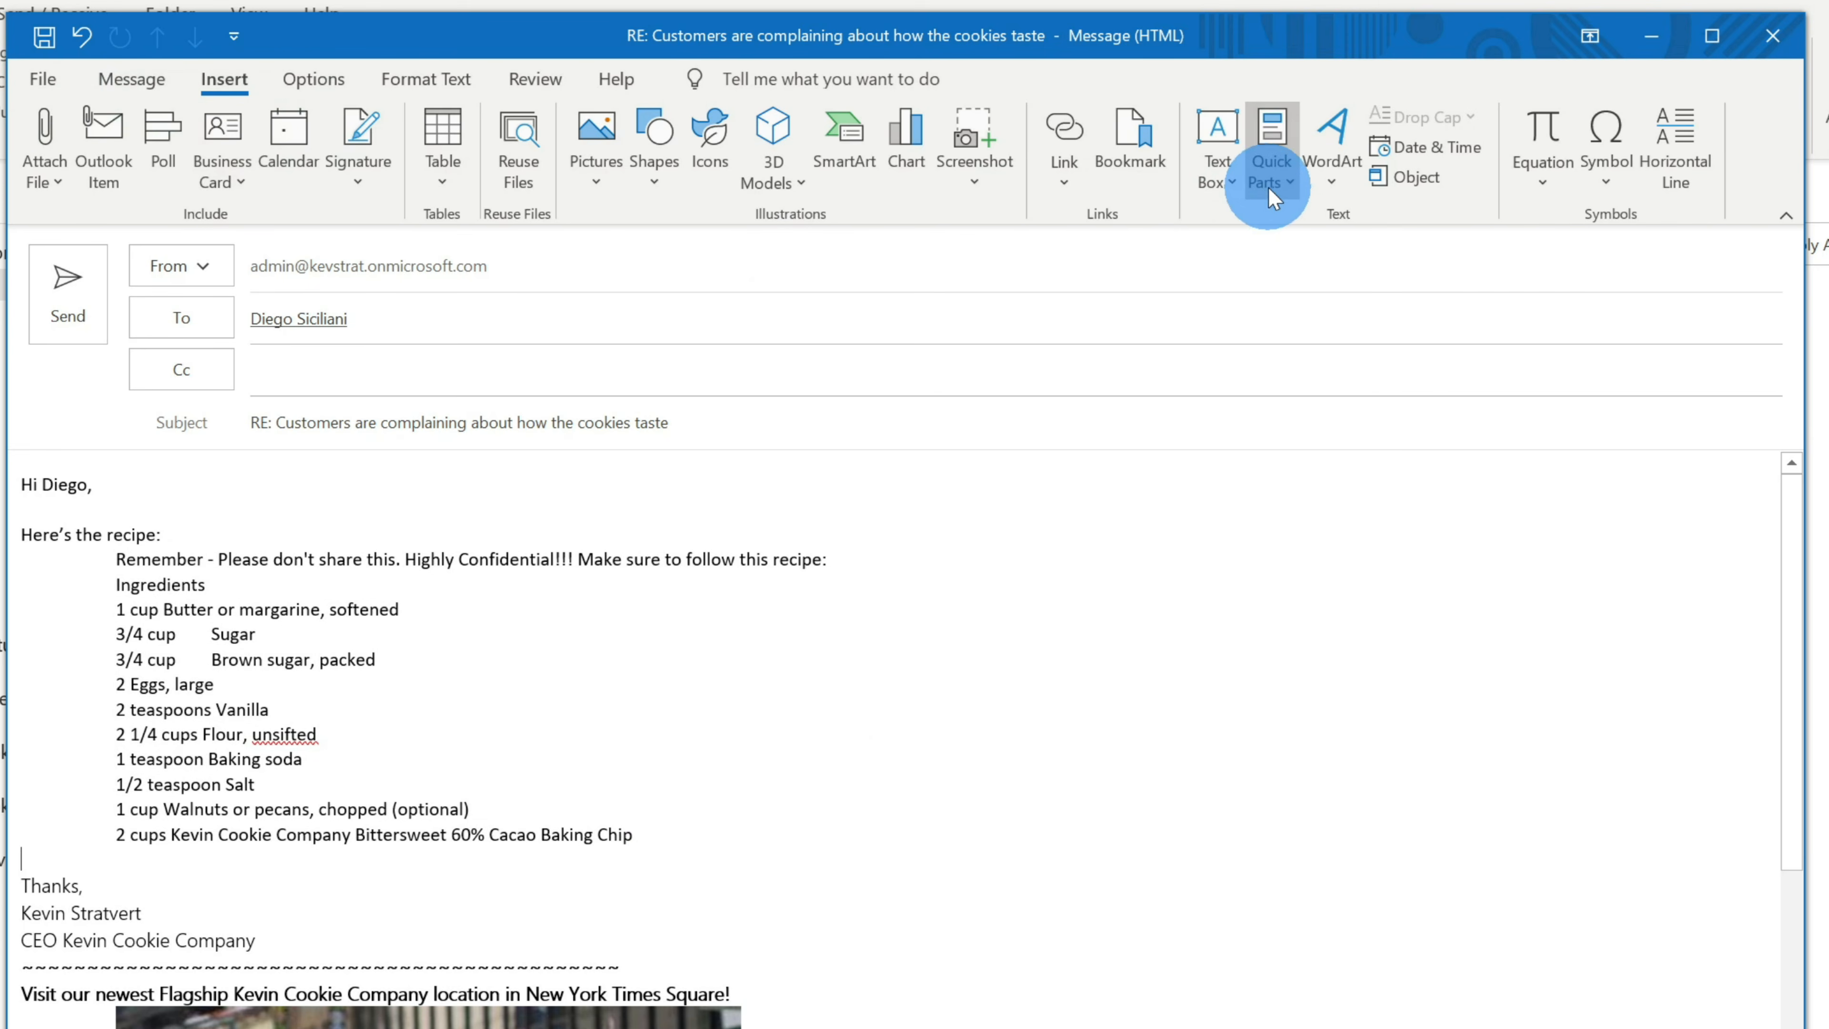
- Insert the Recipe Quick Part into the reply, then undo the duplicated text
click(1275, 169)
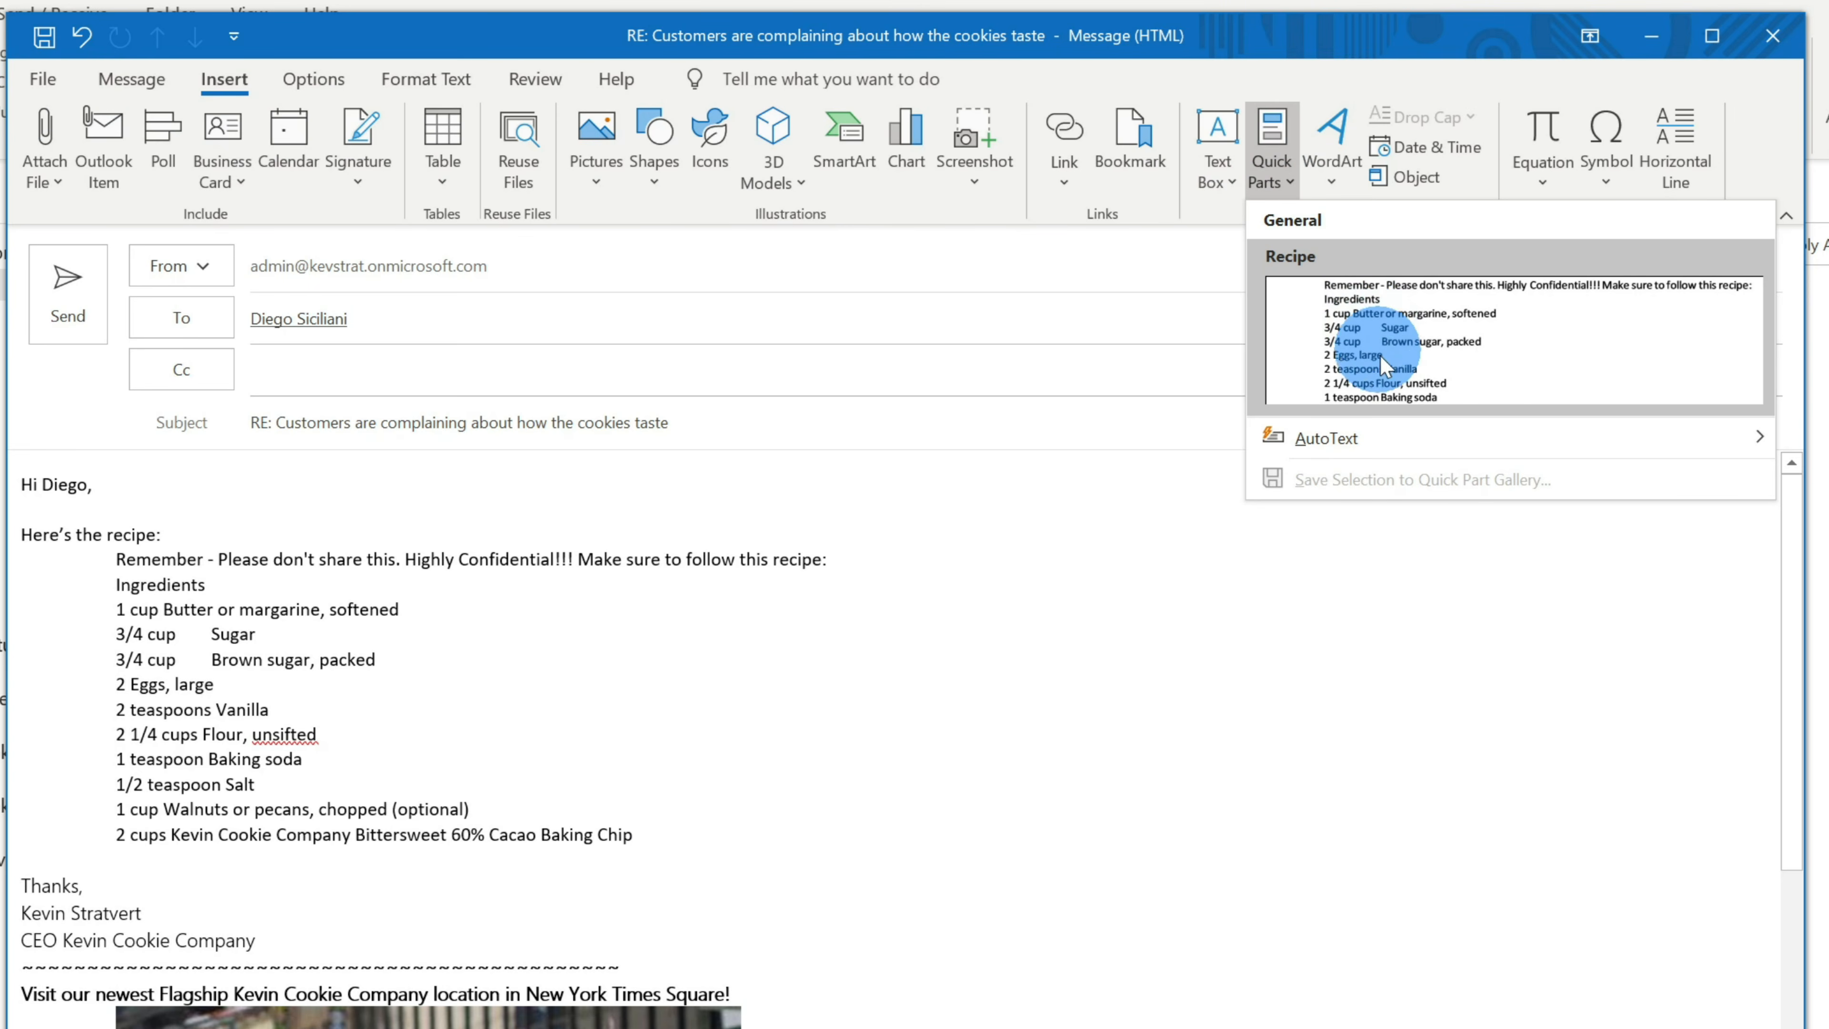
click(1426, 320)
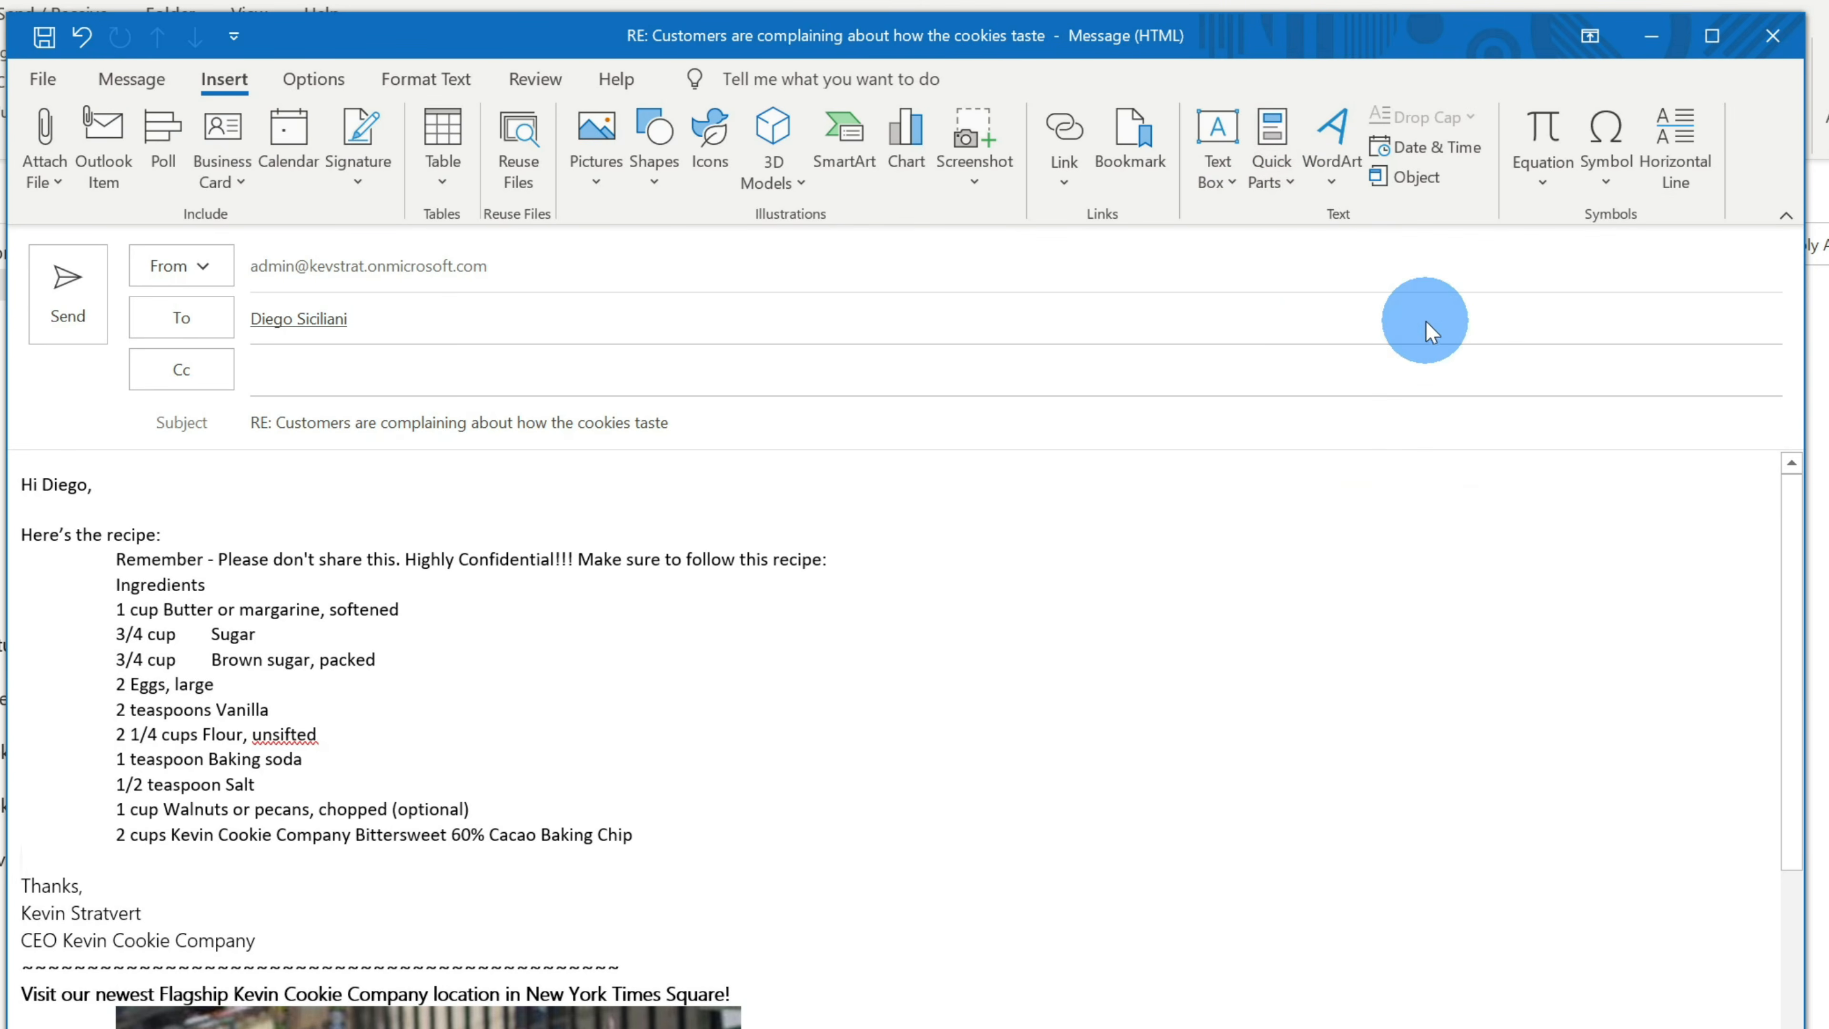
scroll(640, 828, up, 3)
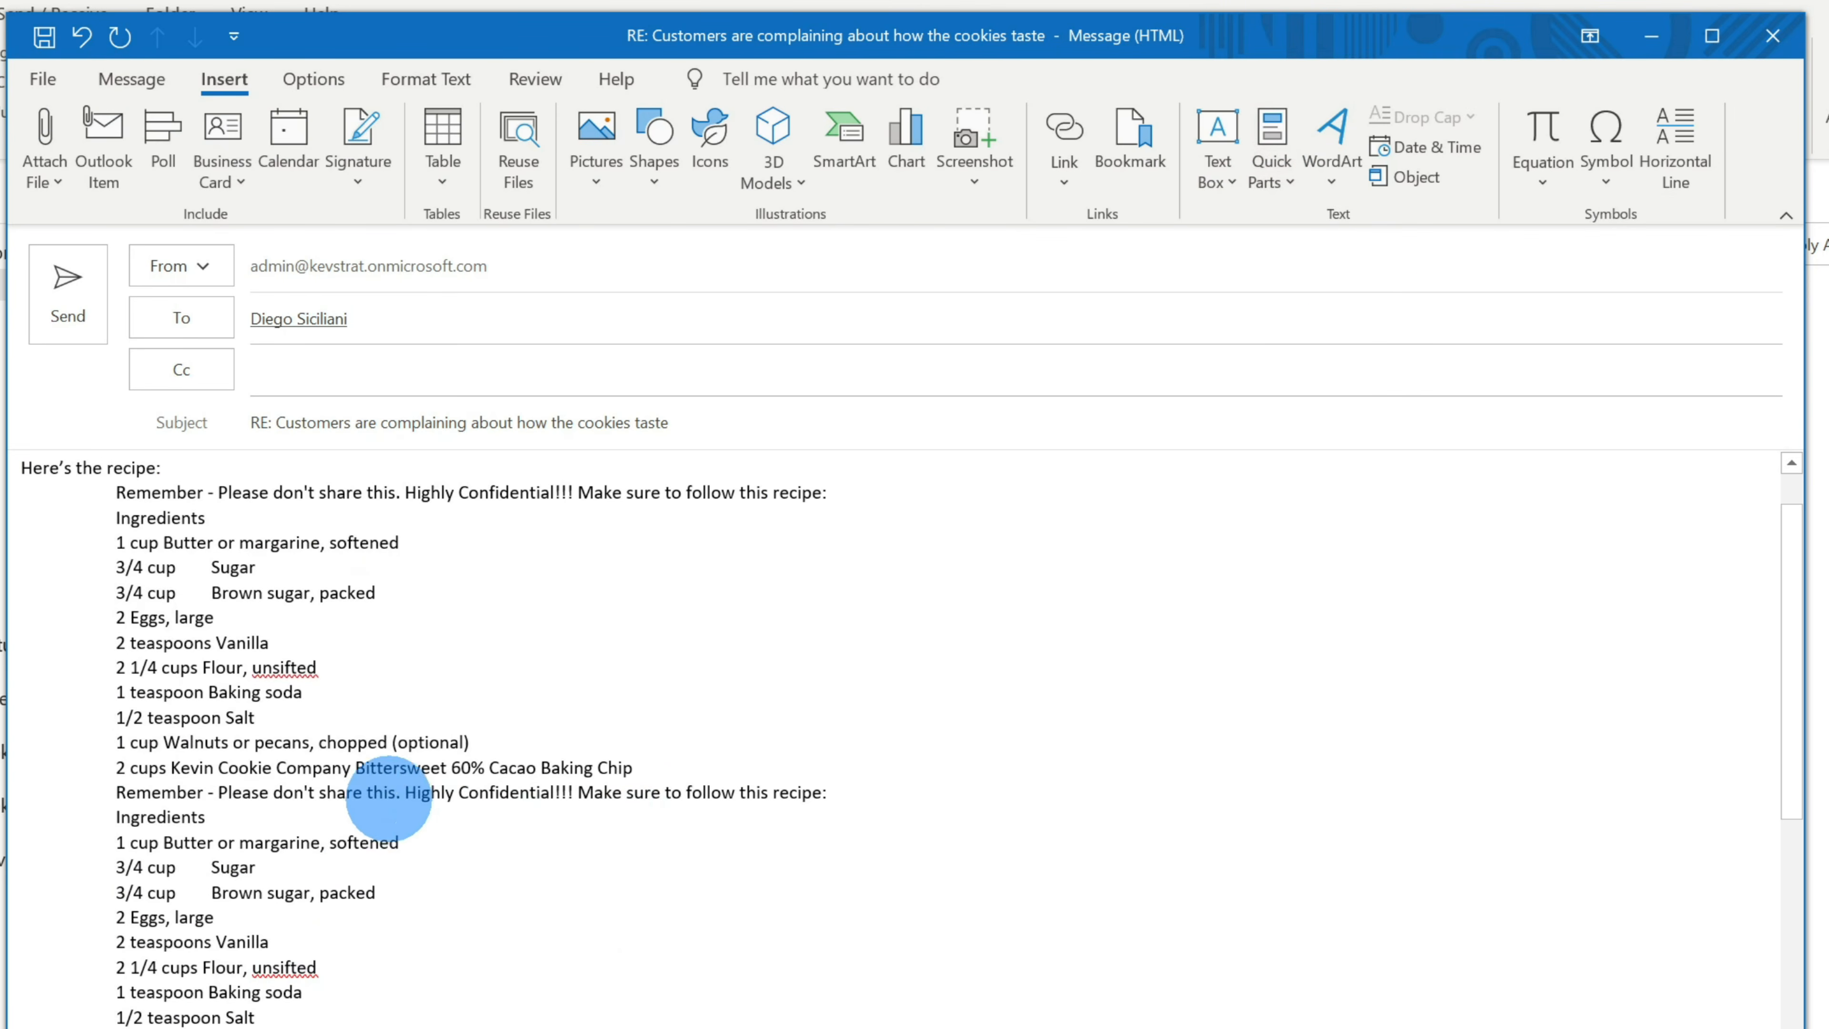
key(ctrl+z)
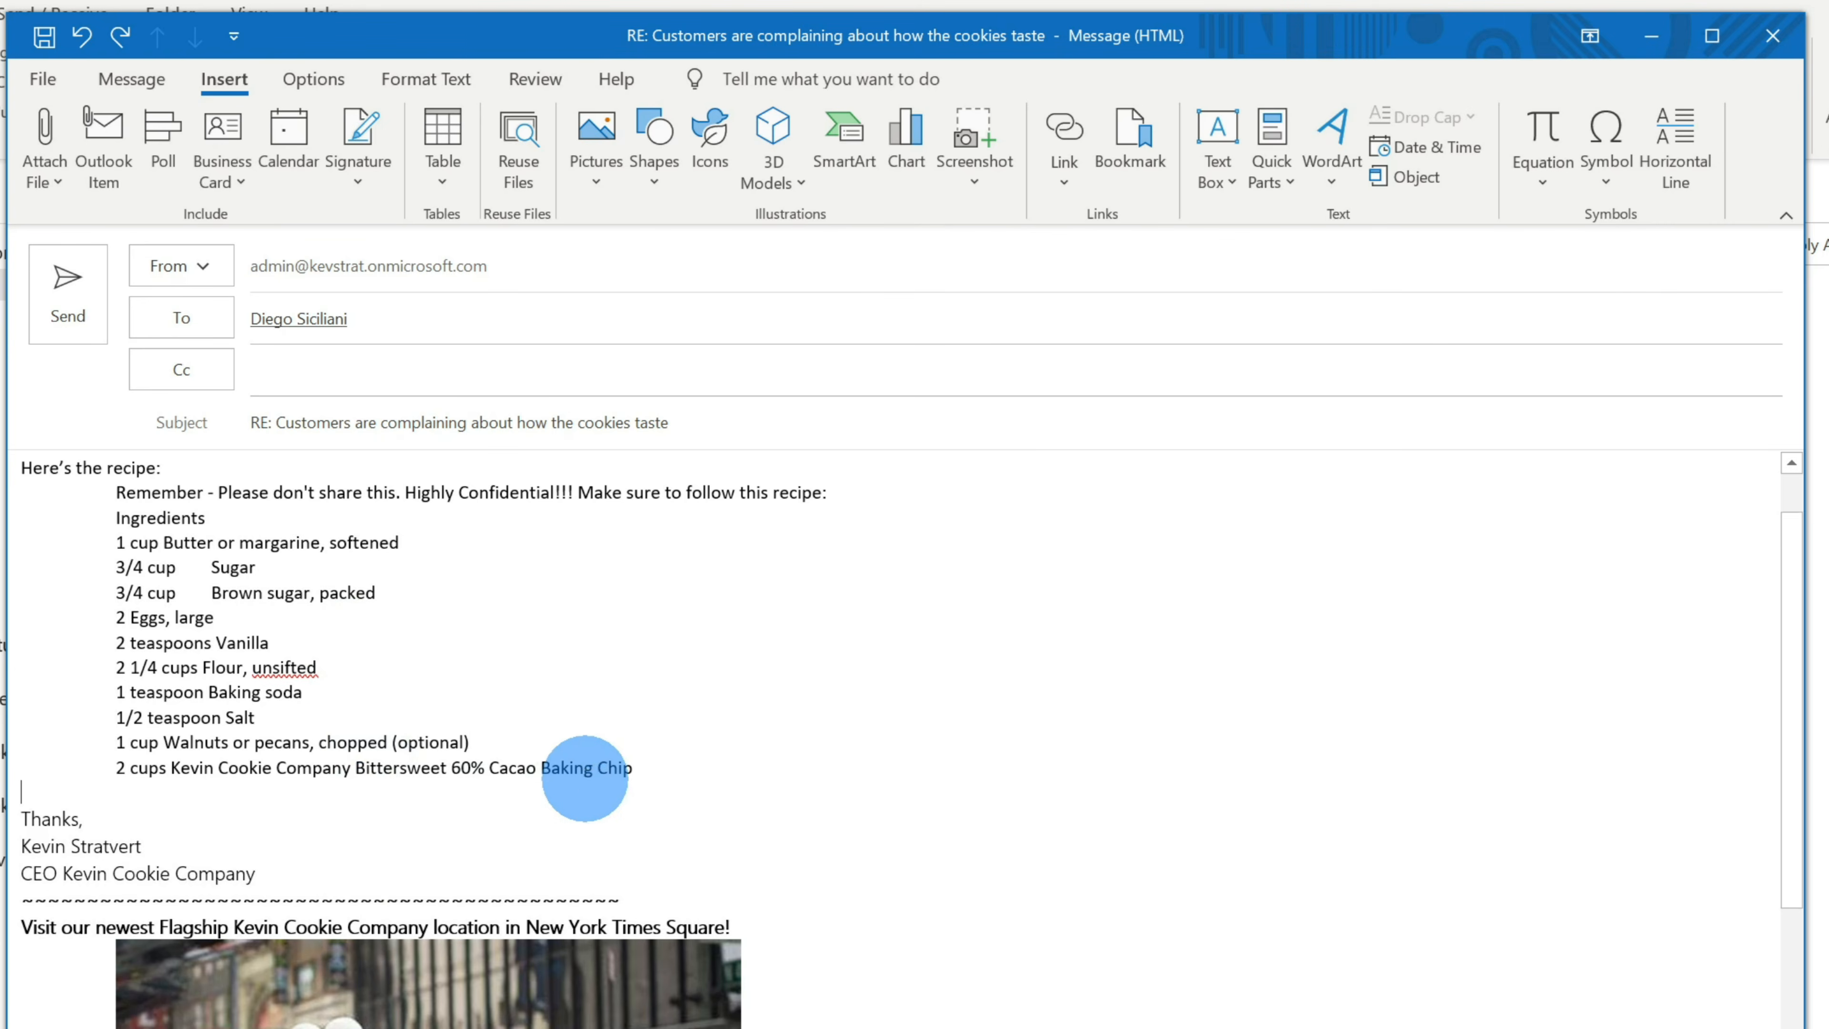
scroll(585, 771, up, 2)
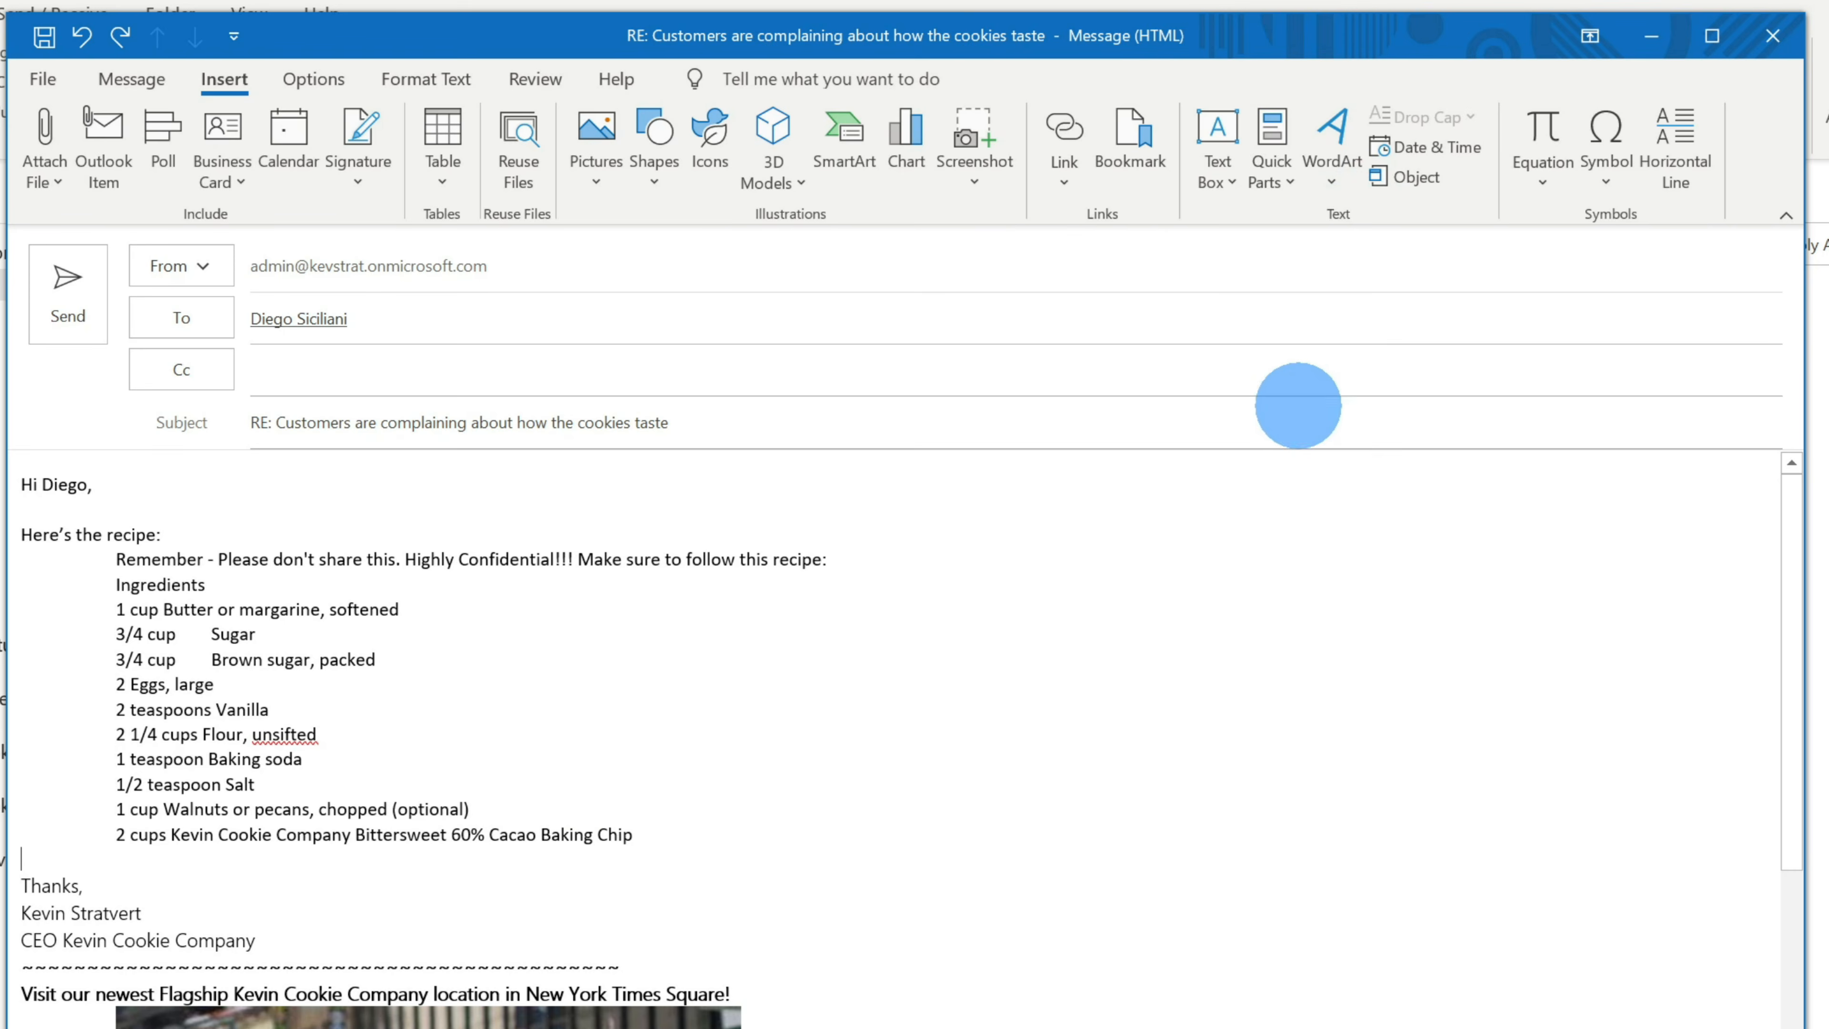
- Open the Building Blocks Organizer for the Recipe Quick Part
click(1270, 195)
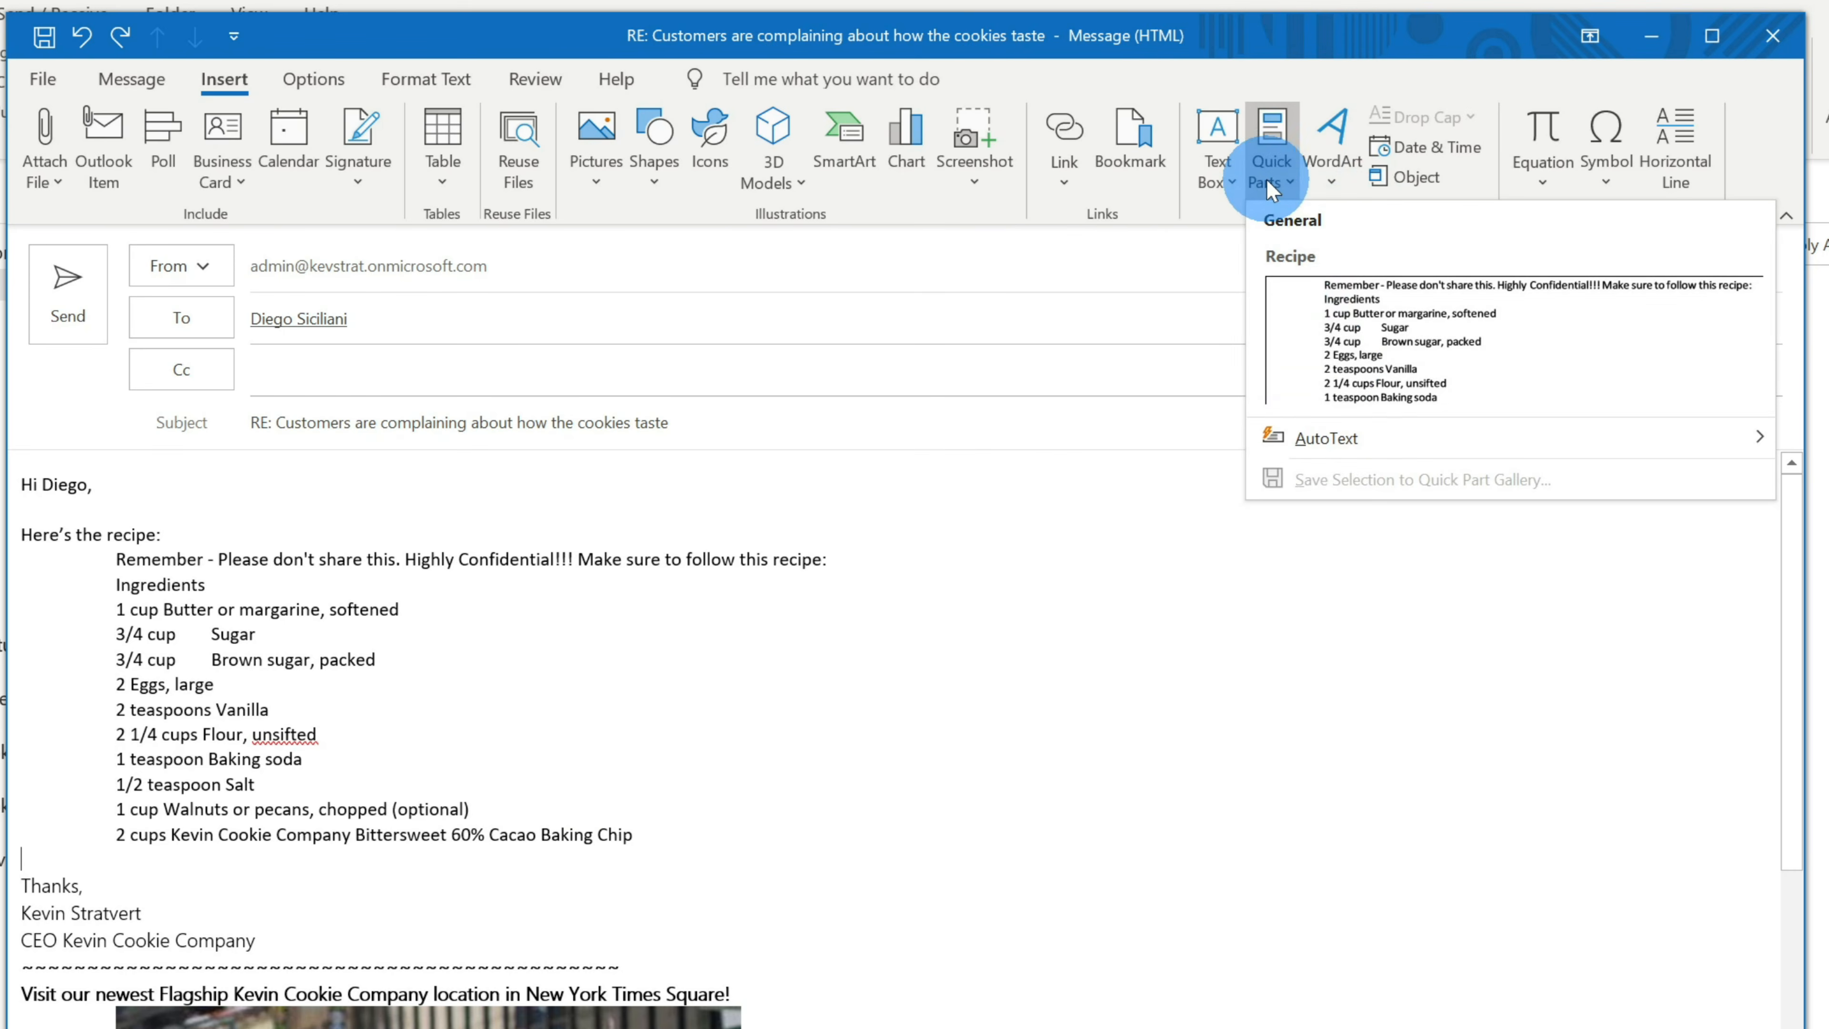
right_click(1334, 367)
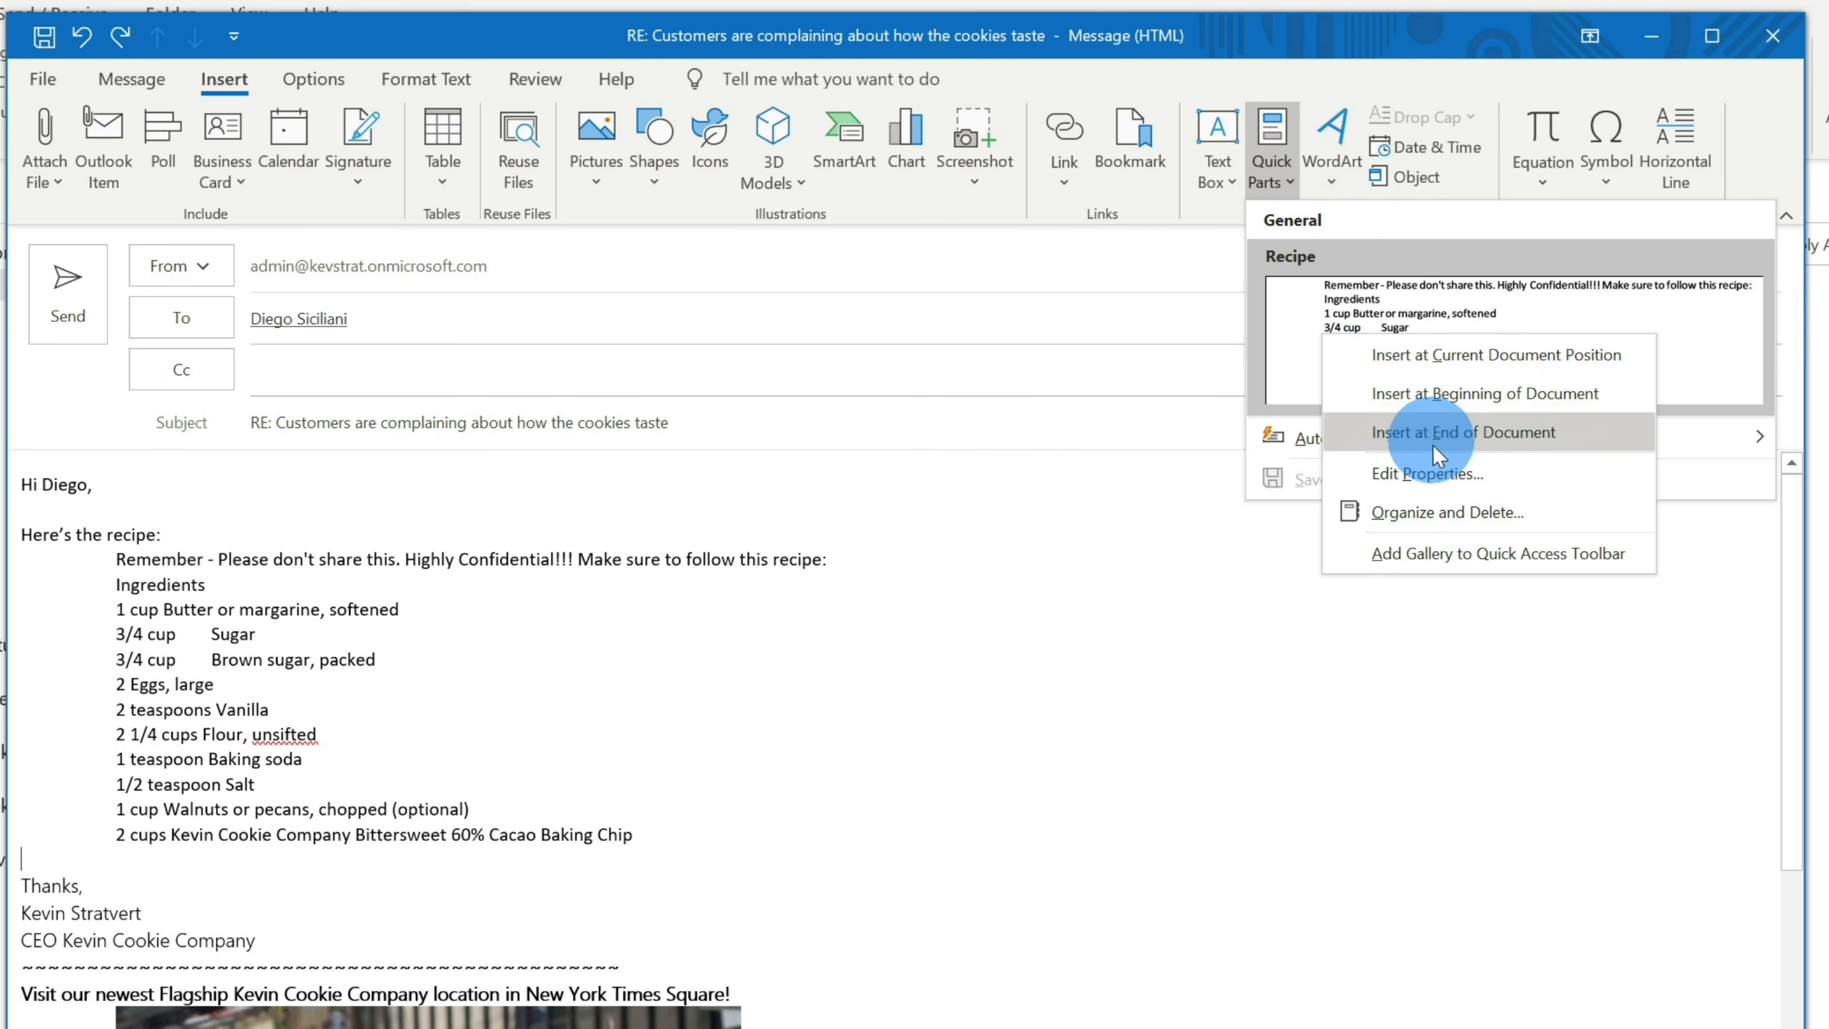
click(1444, 513)
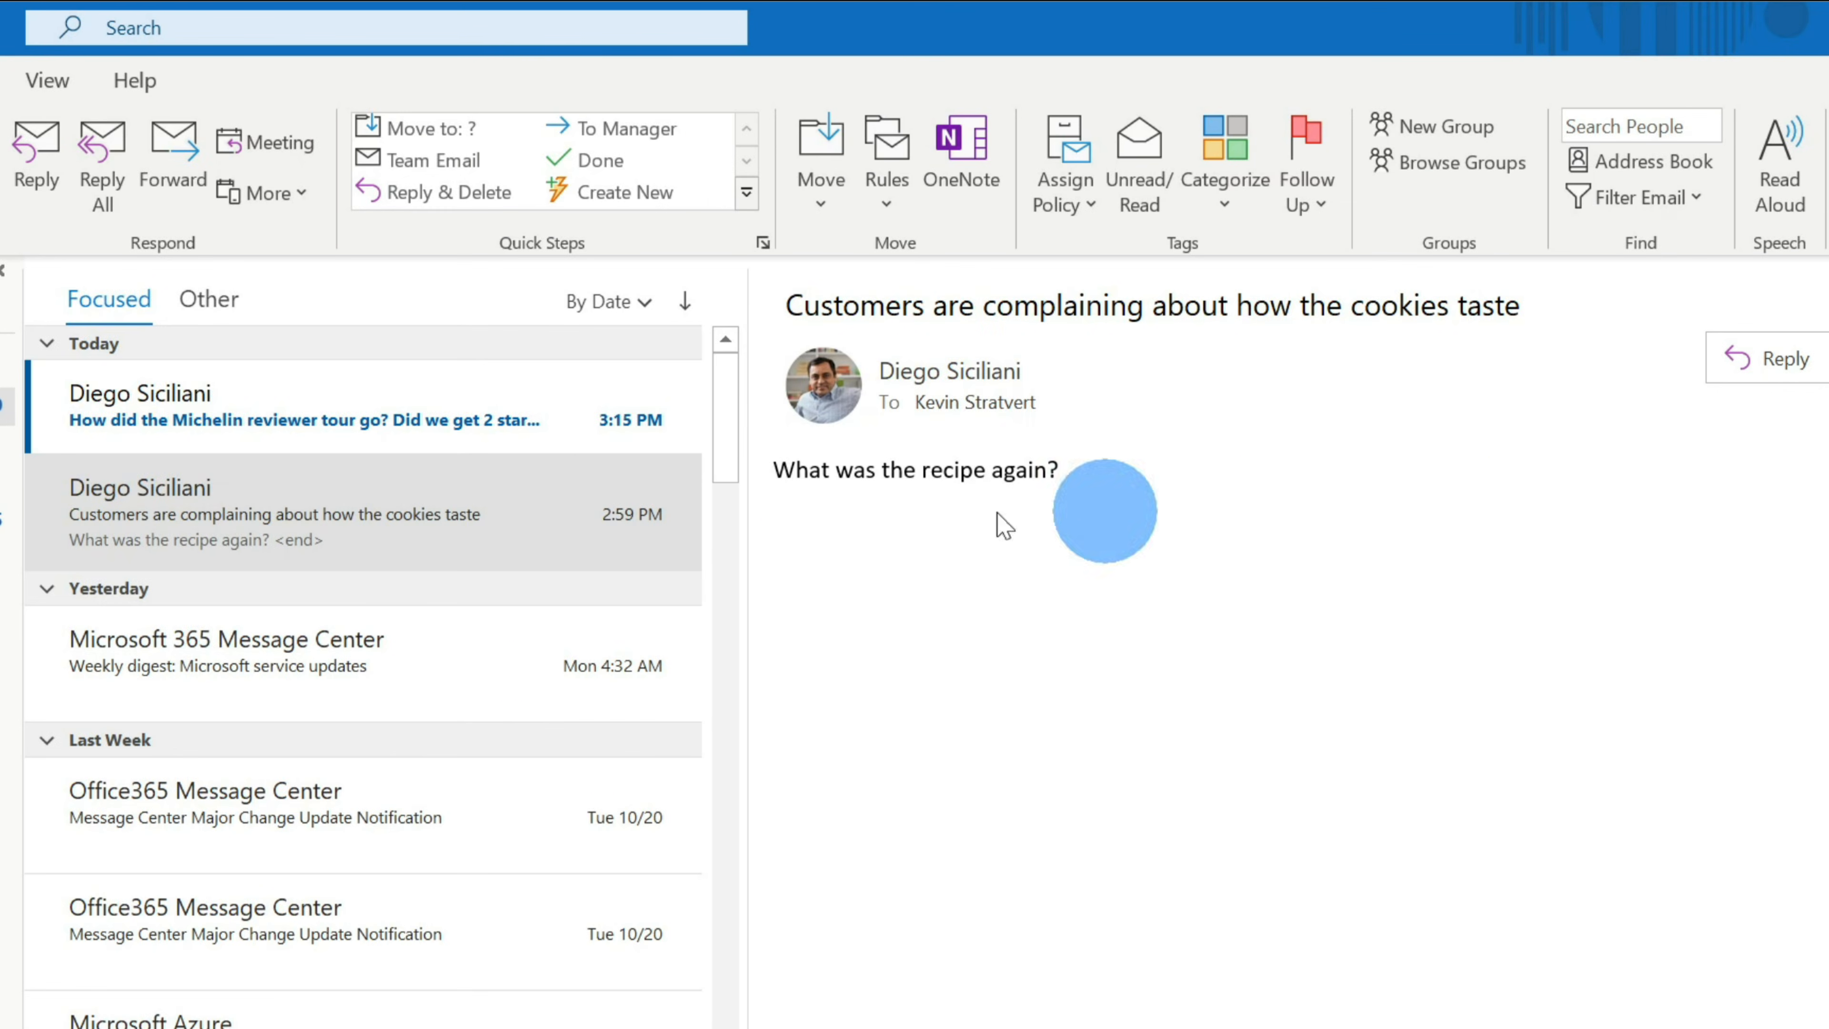
- Open the 3:15 PM email about the Michelin reviewer tour
click(462, 425)
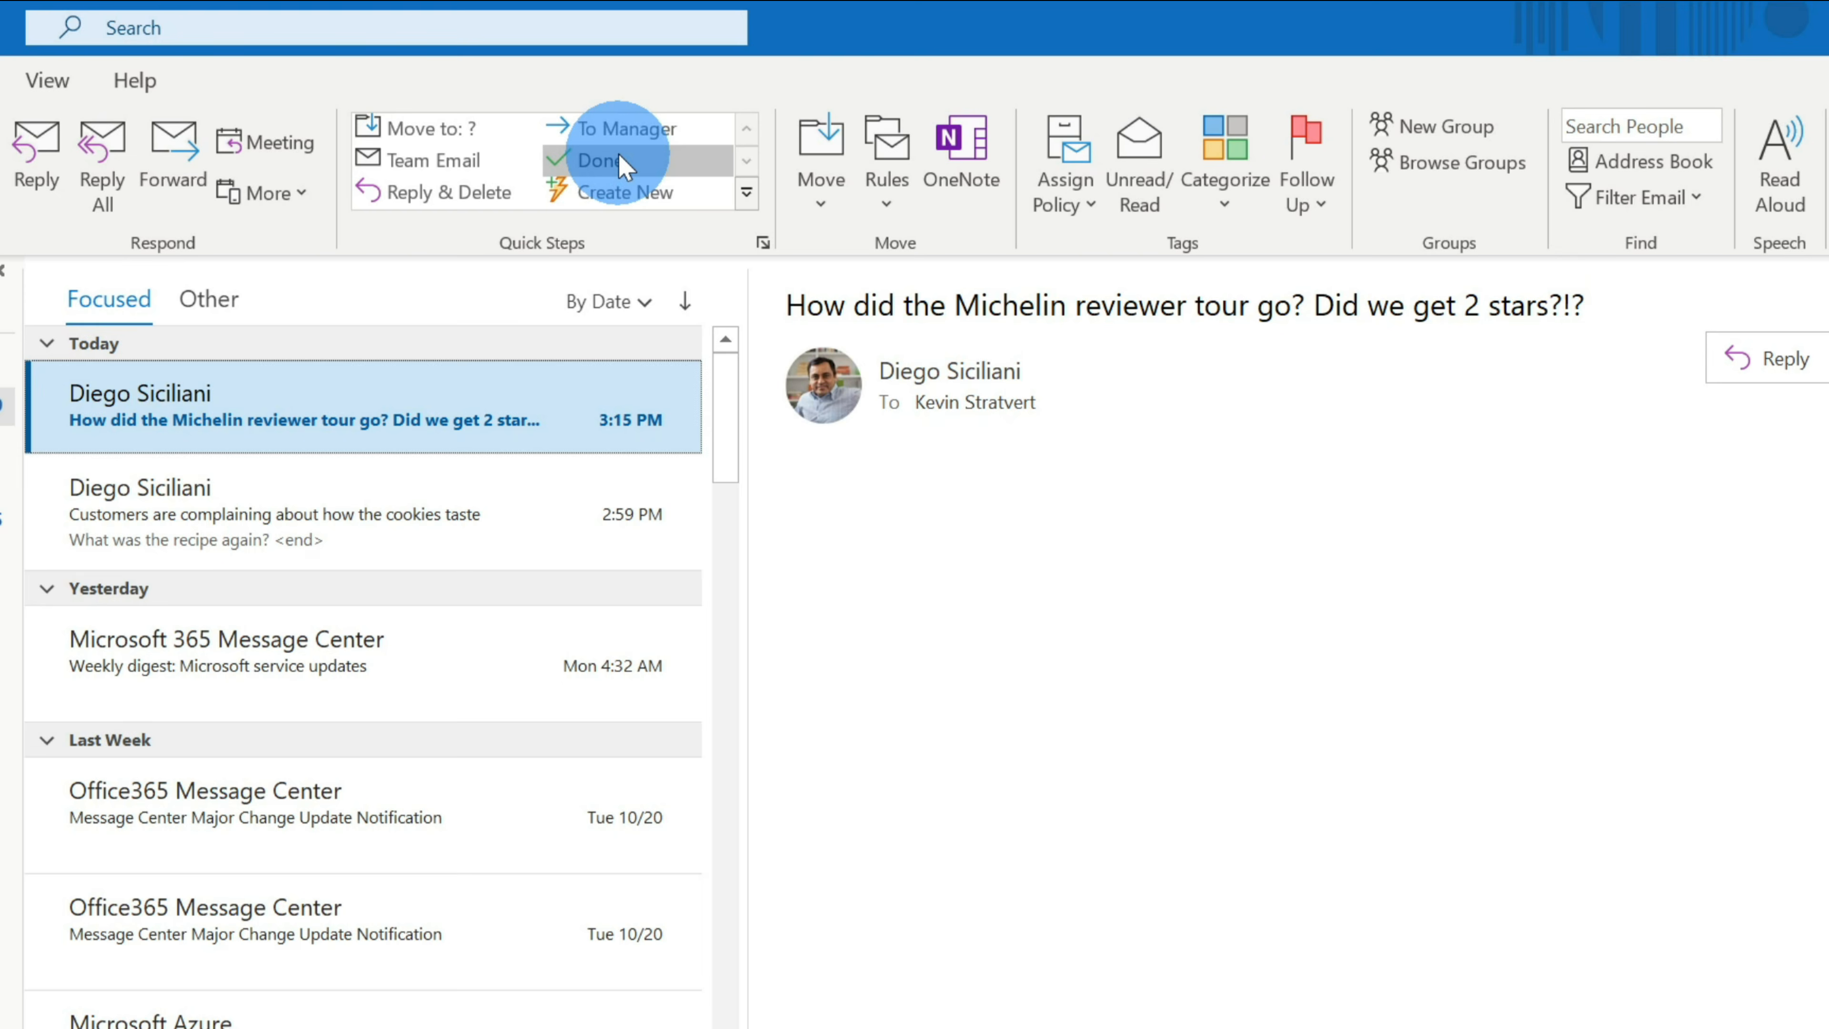
- Create a quick step named 'Follow up shortly' that sets high importance
click(675, 196)
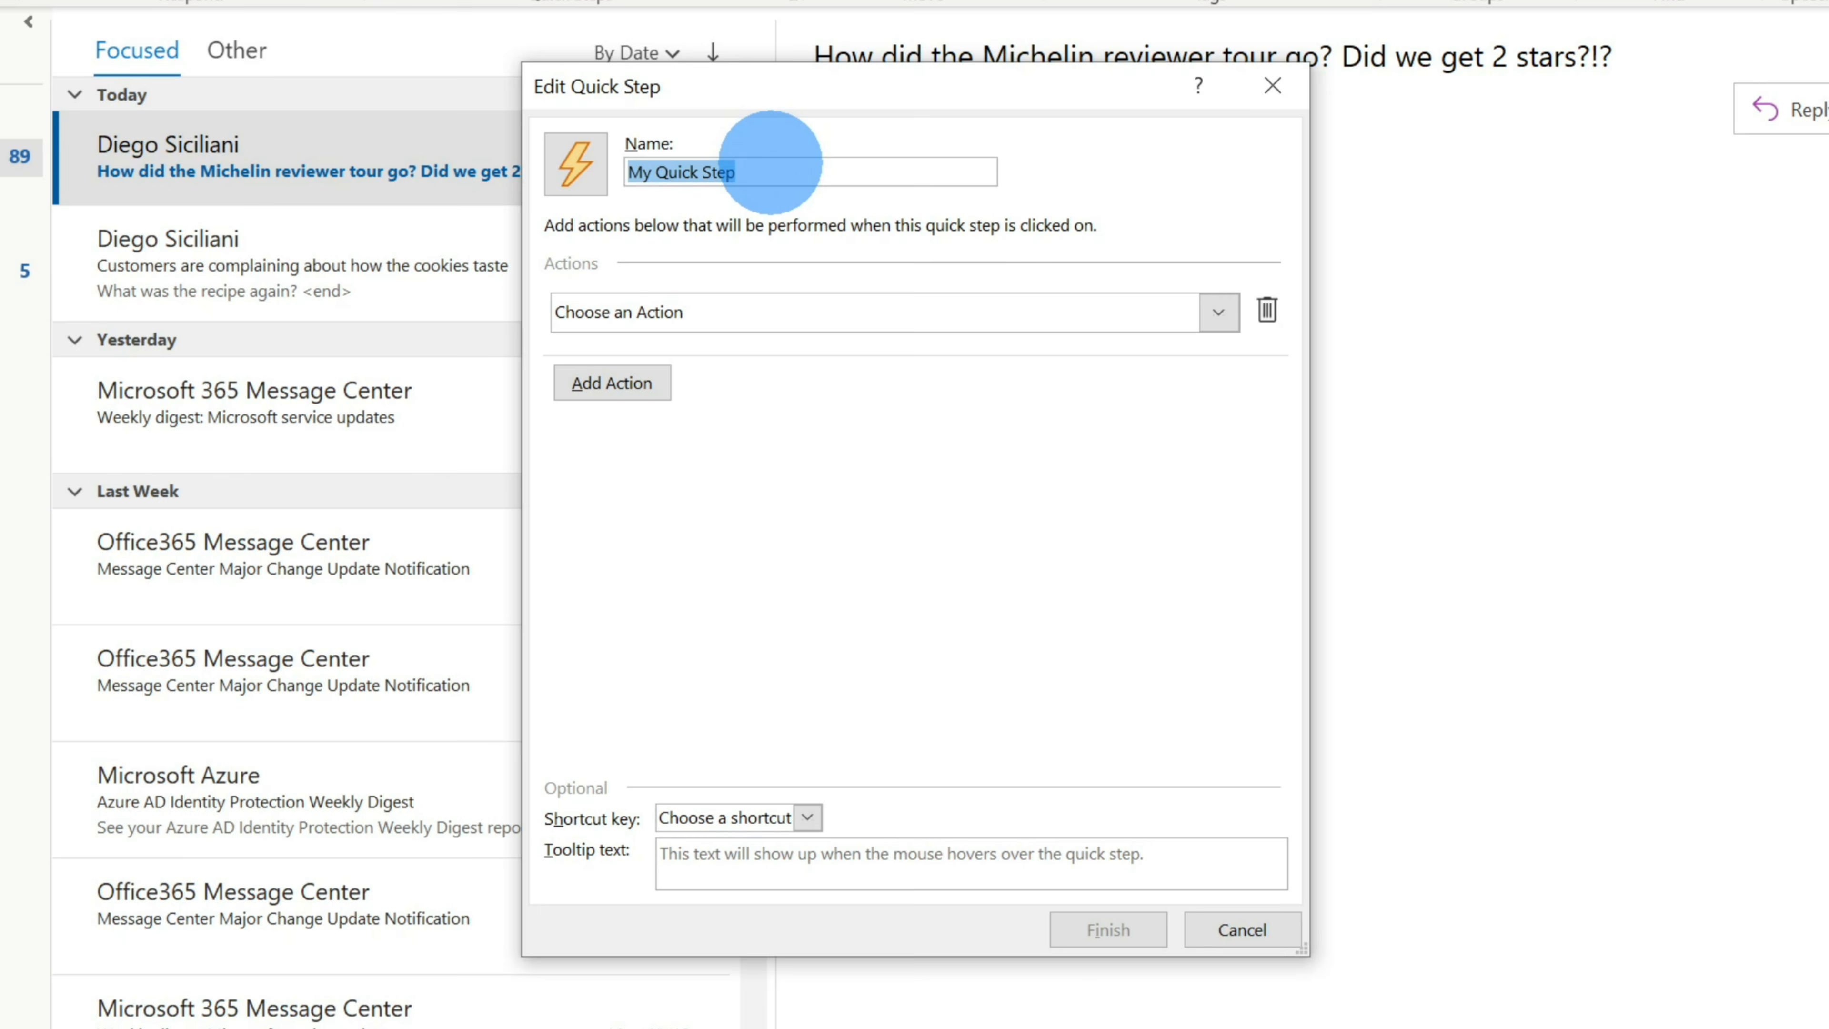
text(Follow up shortly)
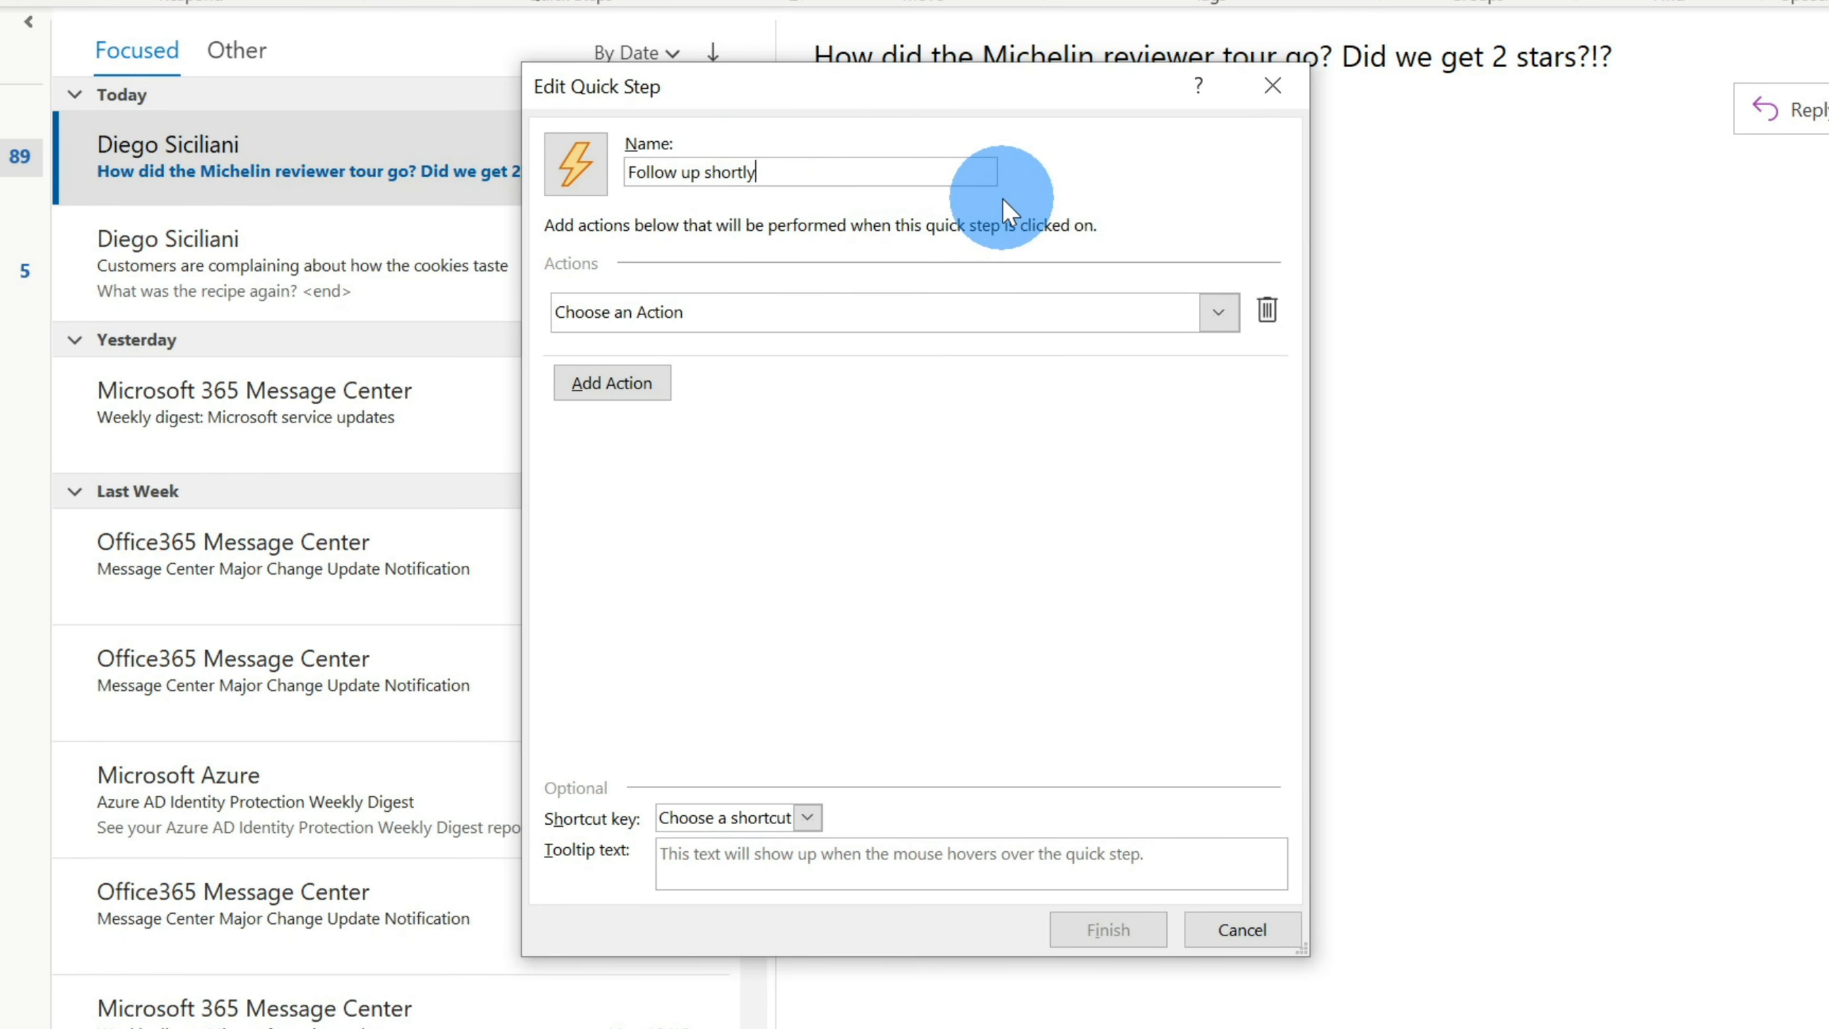
click(1217, 316)
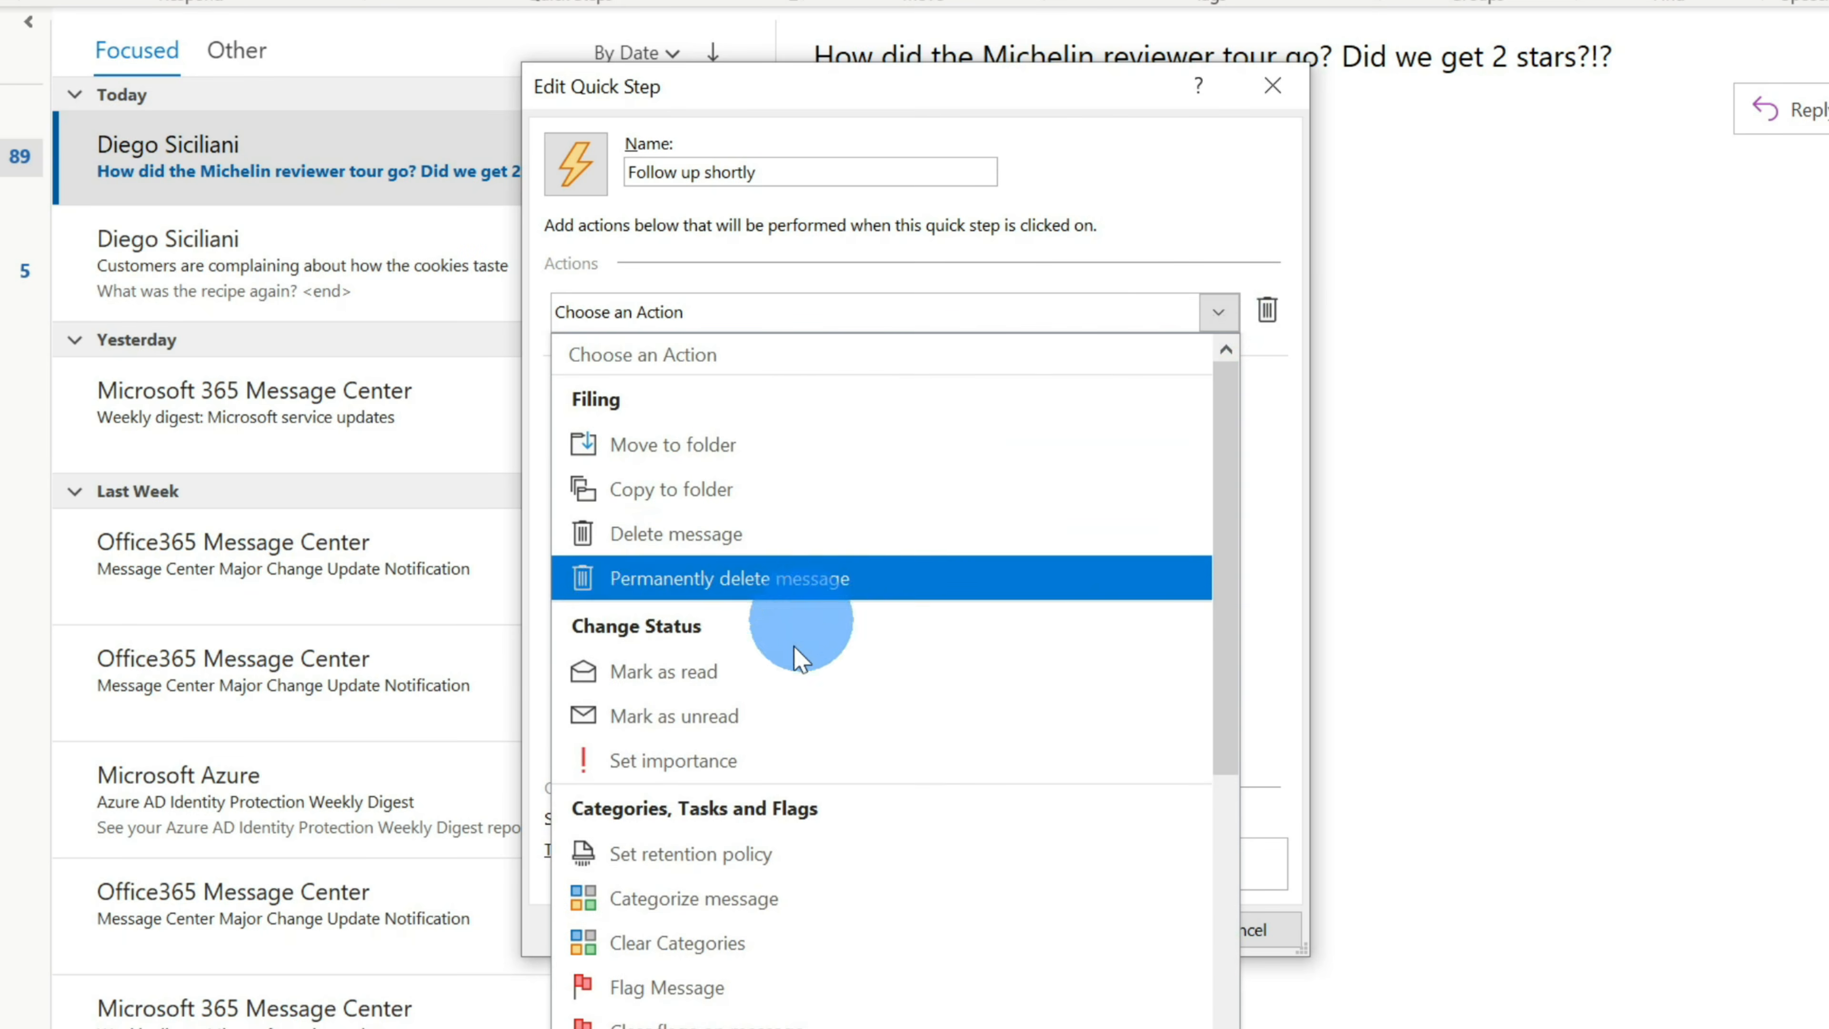
click(792, 766)
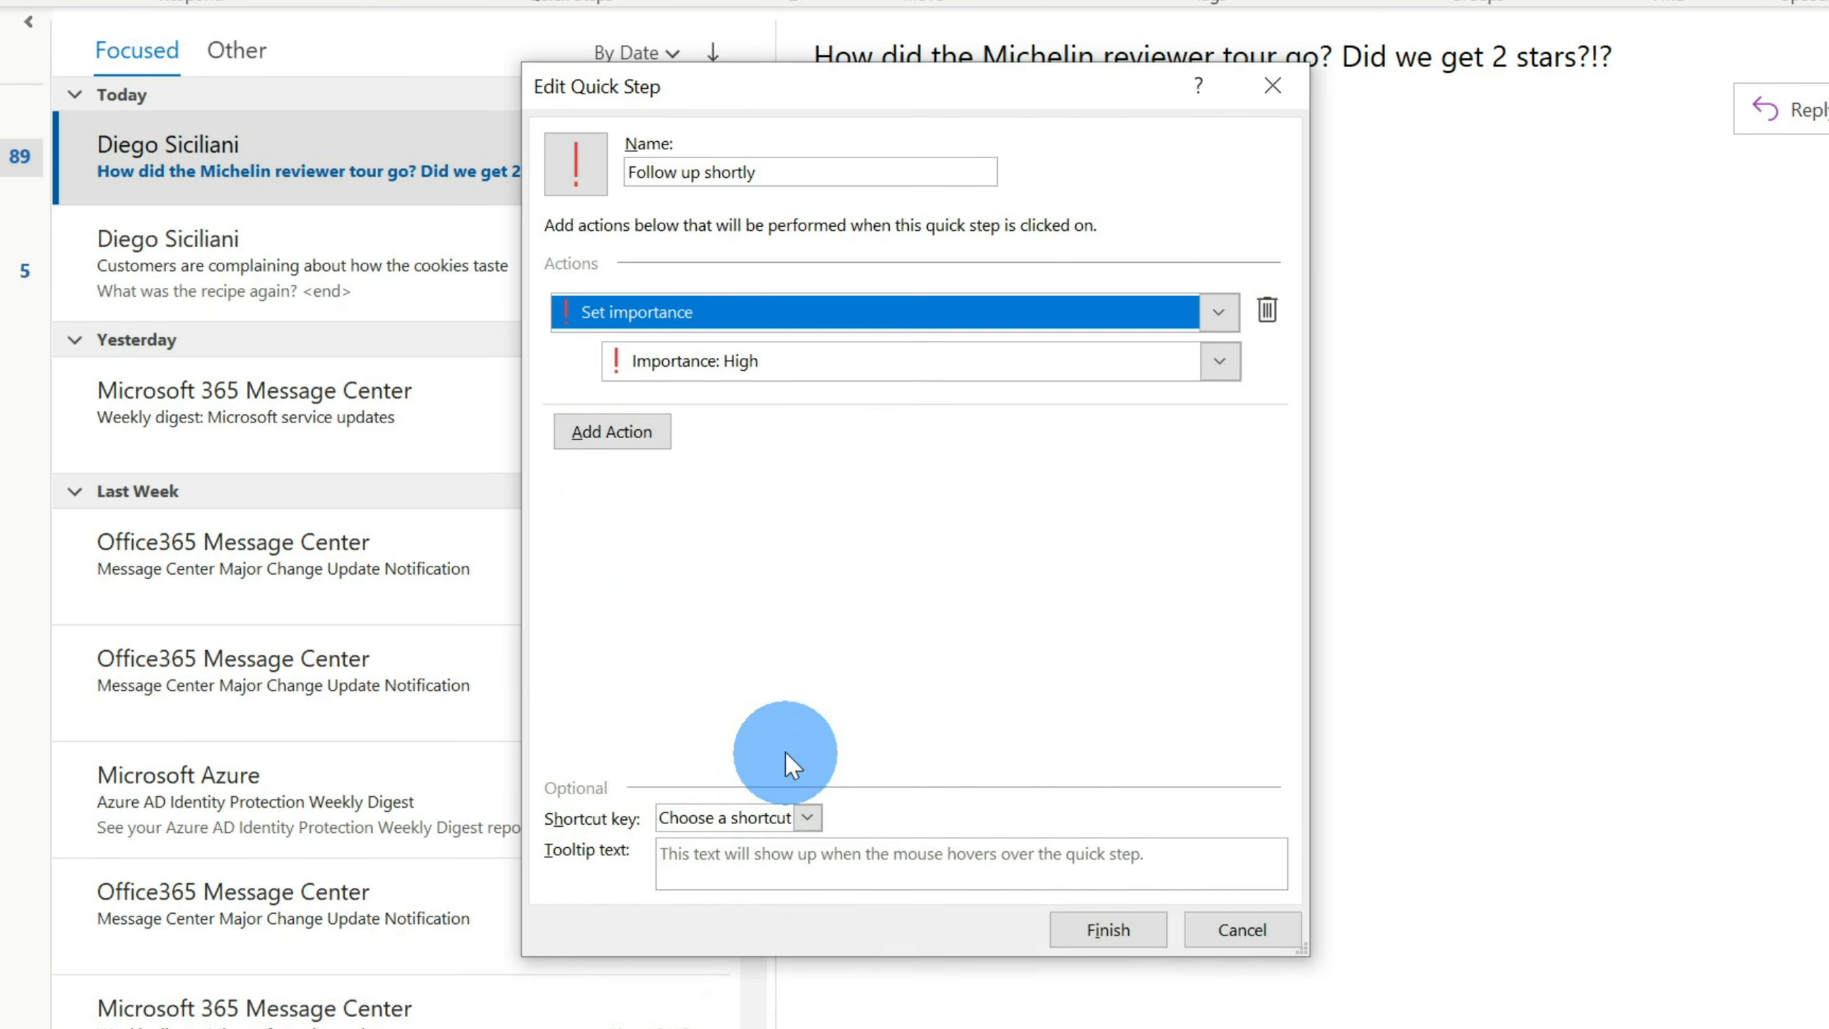
- Add a reply action 'Thanks for the message. I'll follow up shortly.' with a 1-minute auto-send delay
click(628, 431)
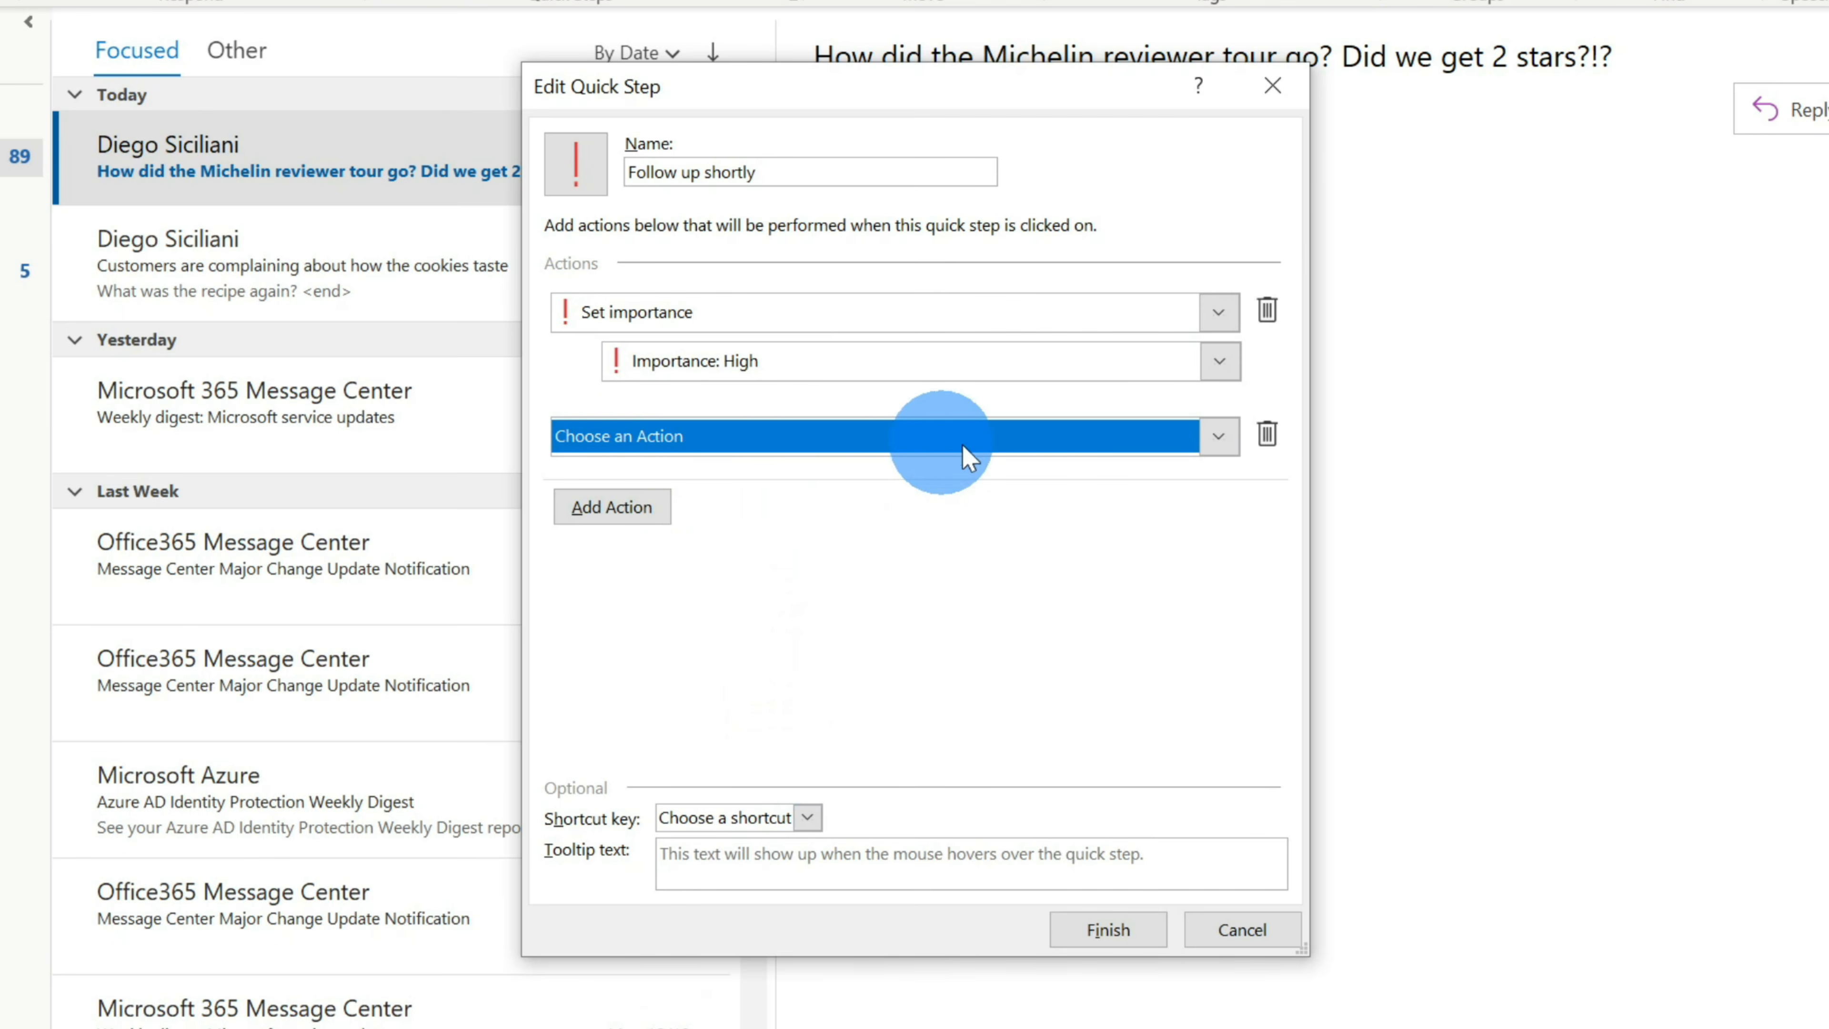
click(1033, 437)
scroll(1046, 545, down, 4)
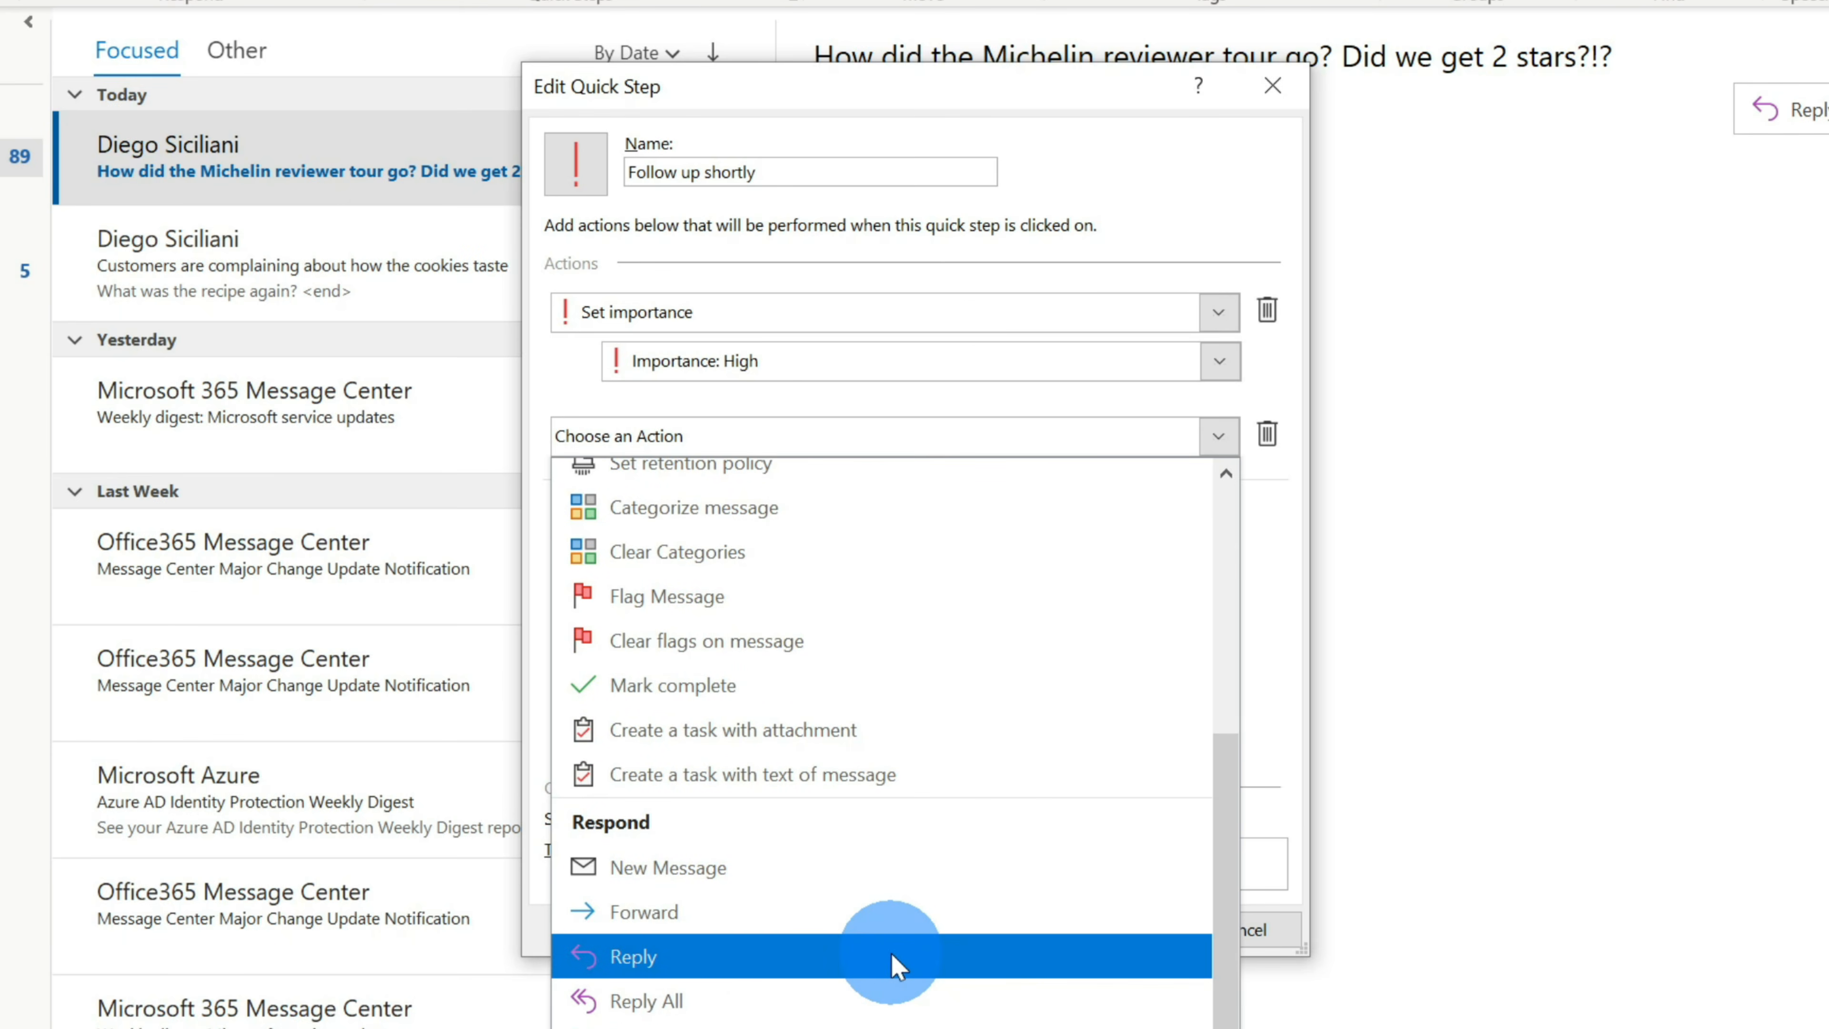
click(893, 961)
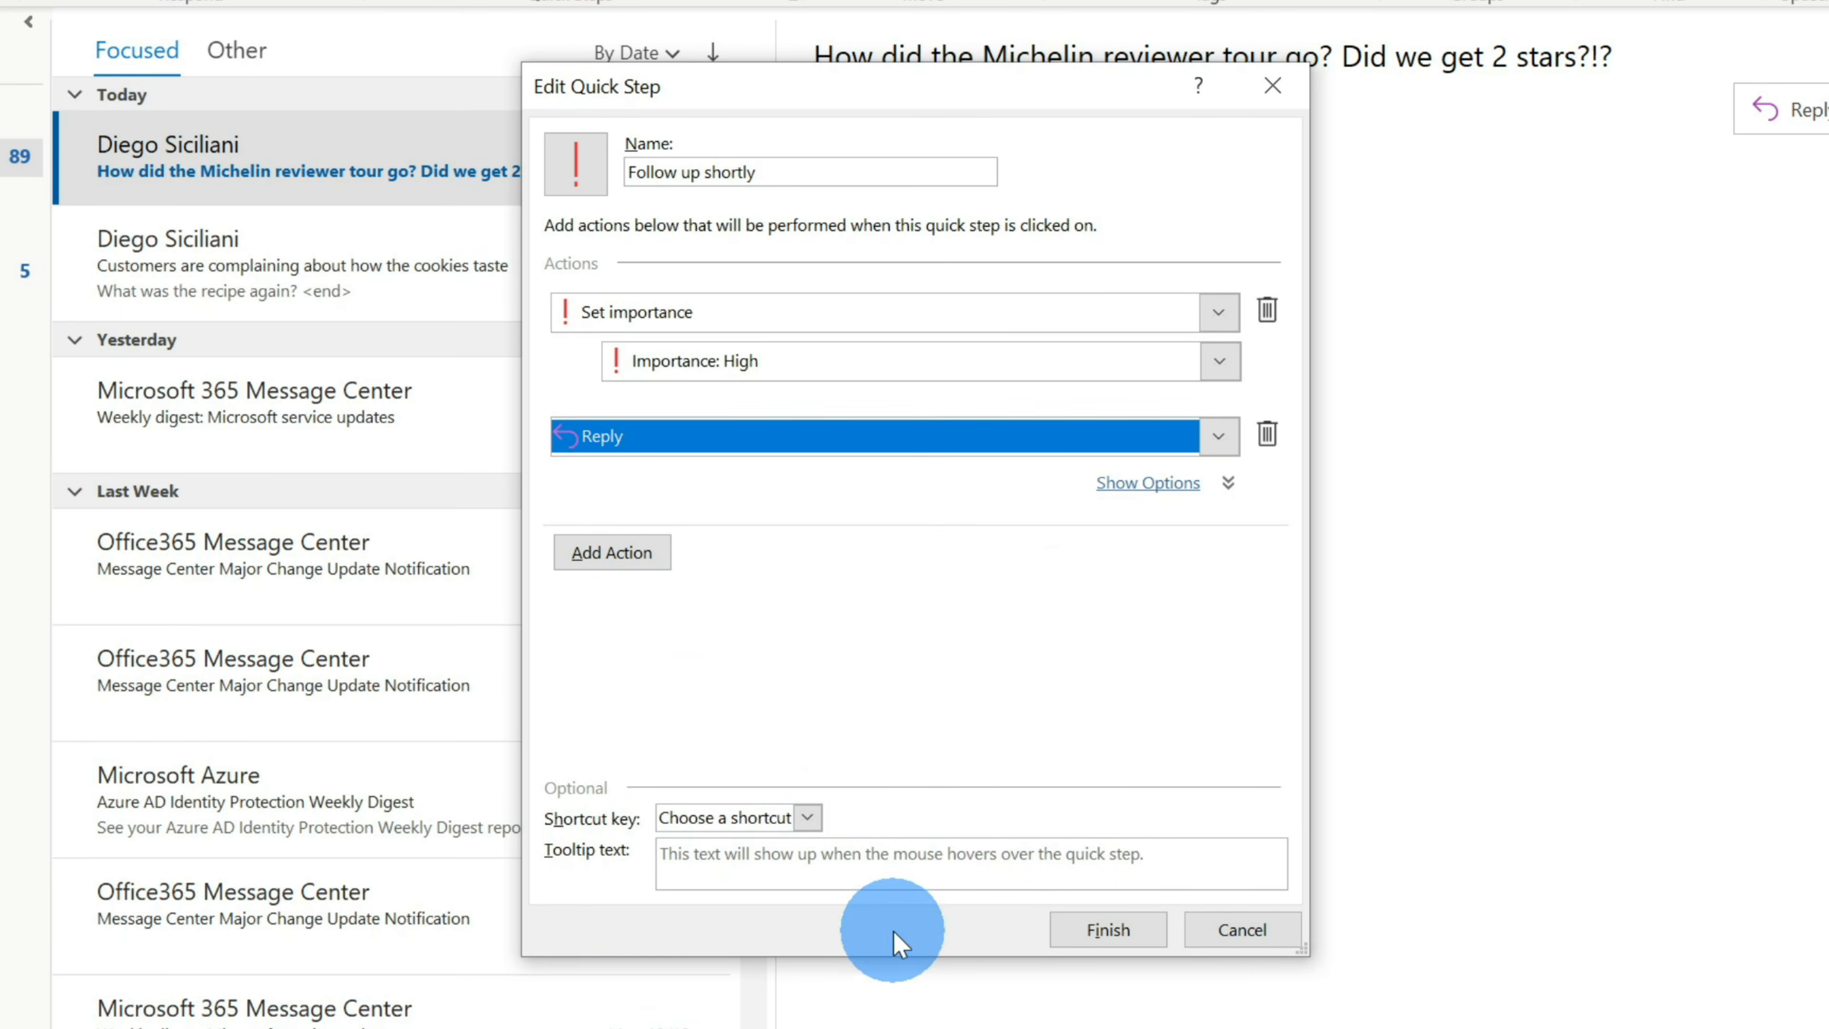
click(1145, 484)
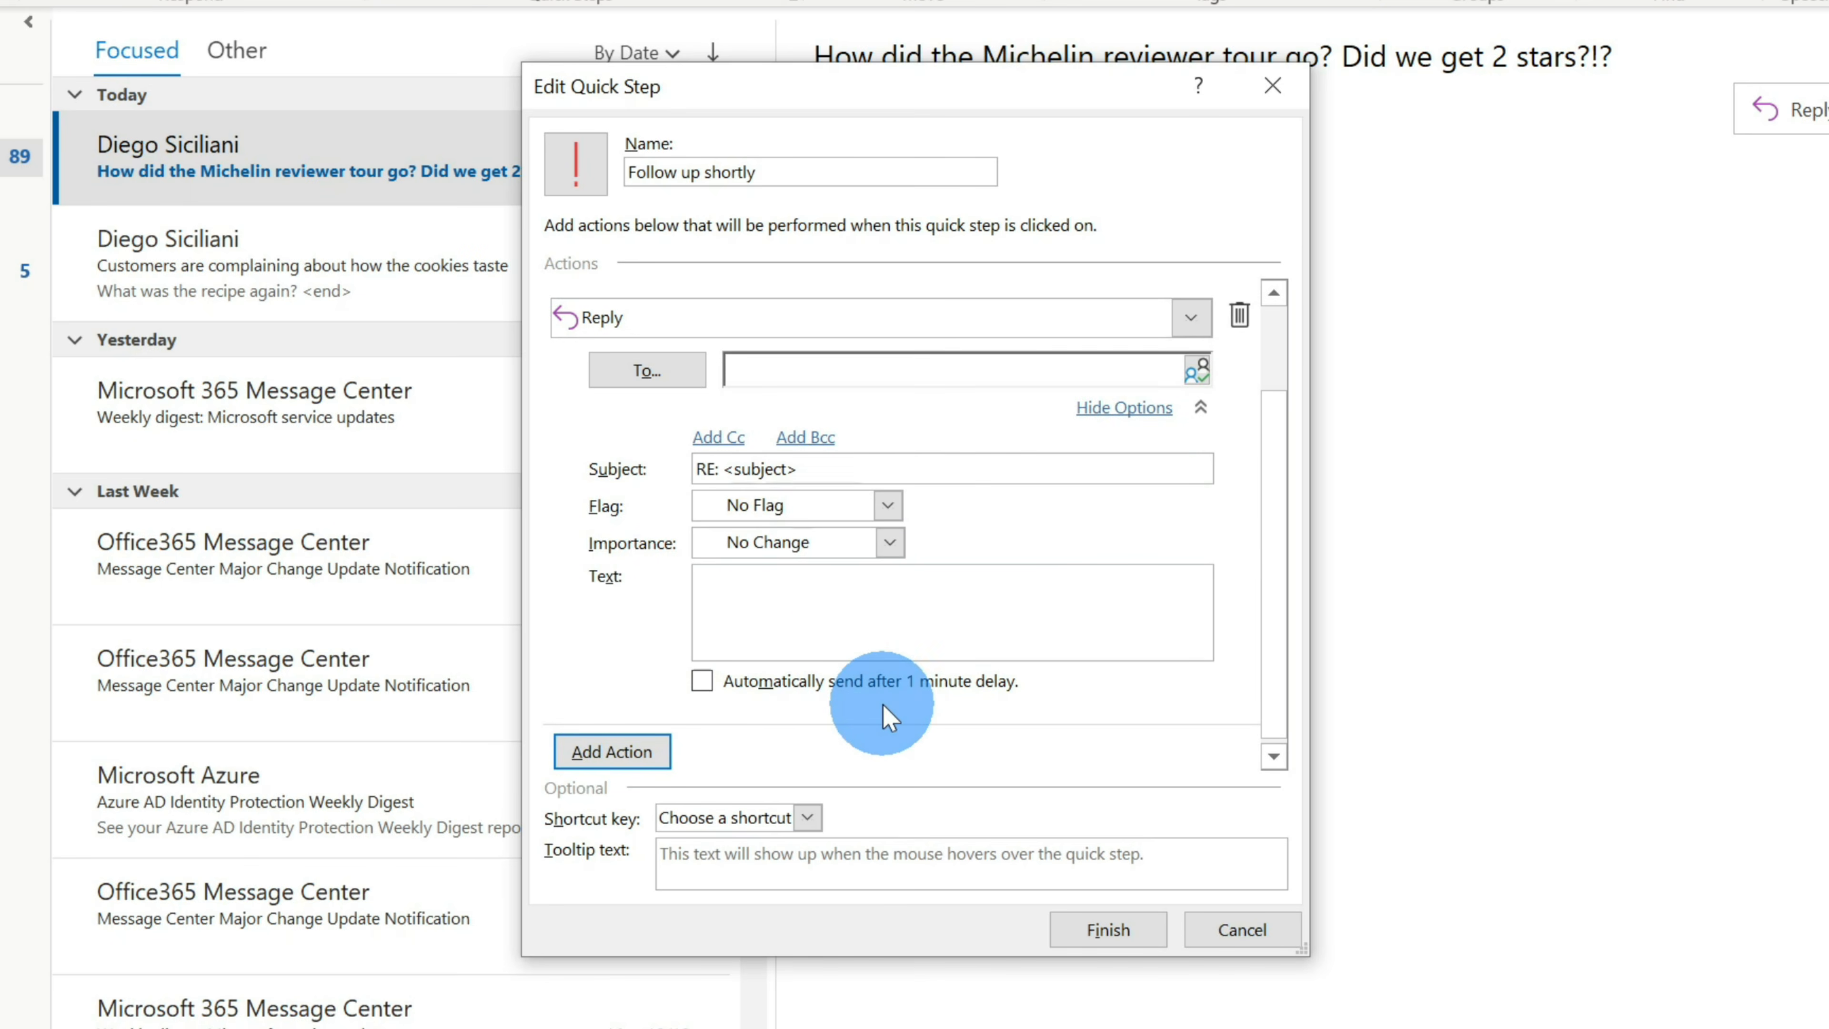
click(898, 609)
text(Thanks for the message. I'll follow up shortly.)
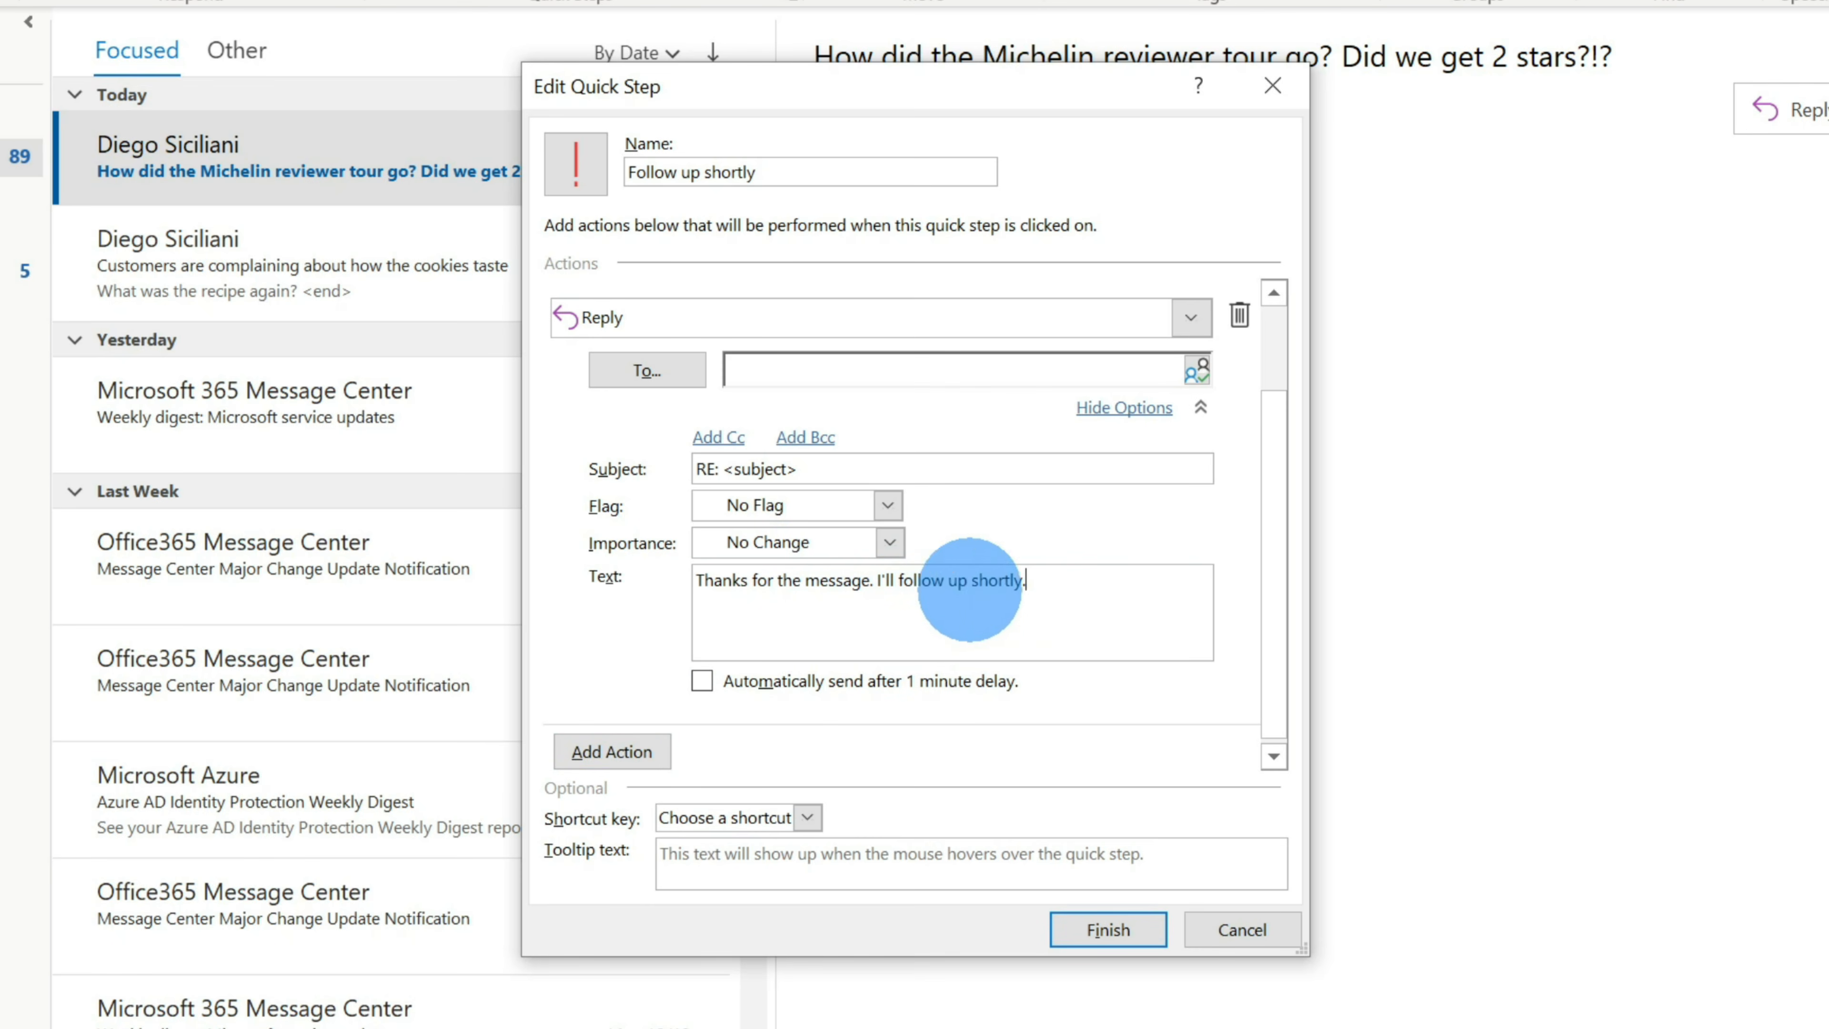
click(702, 681)
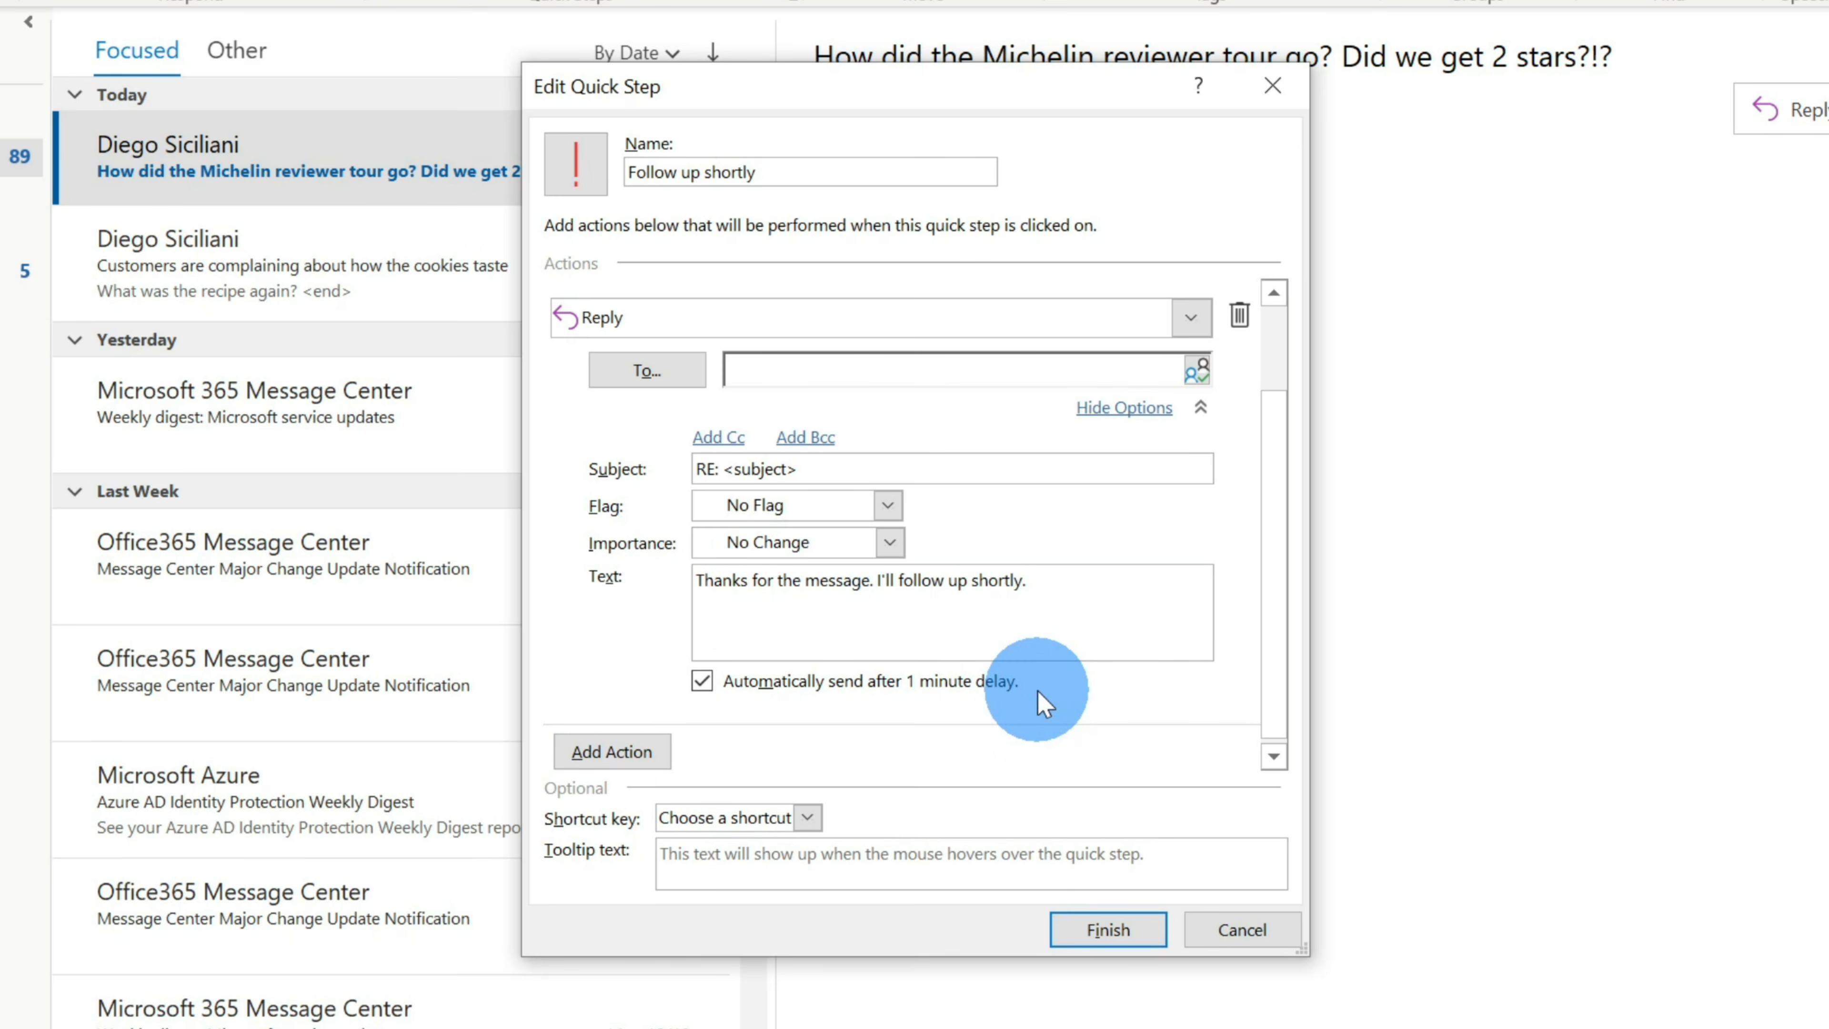
click(1113, 926)
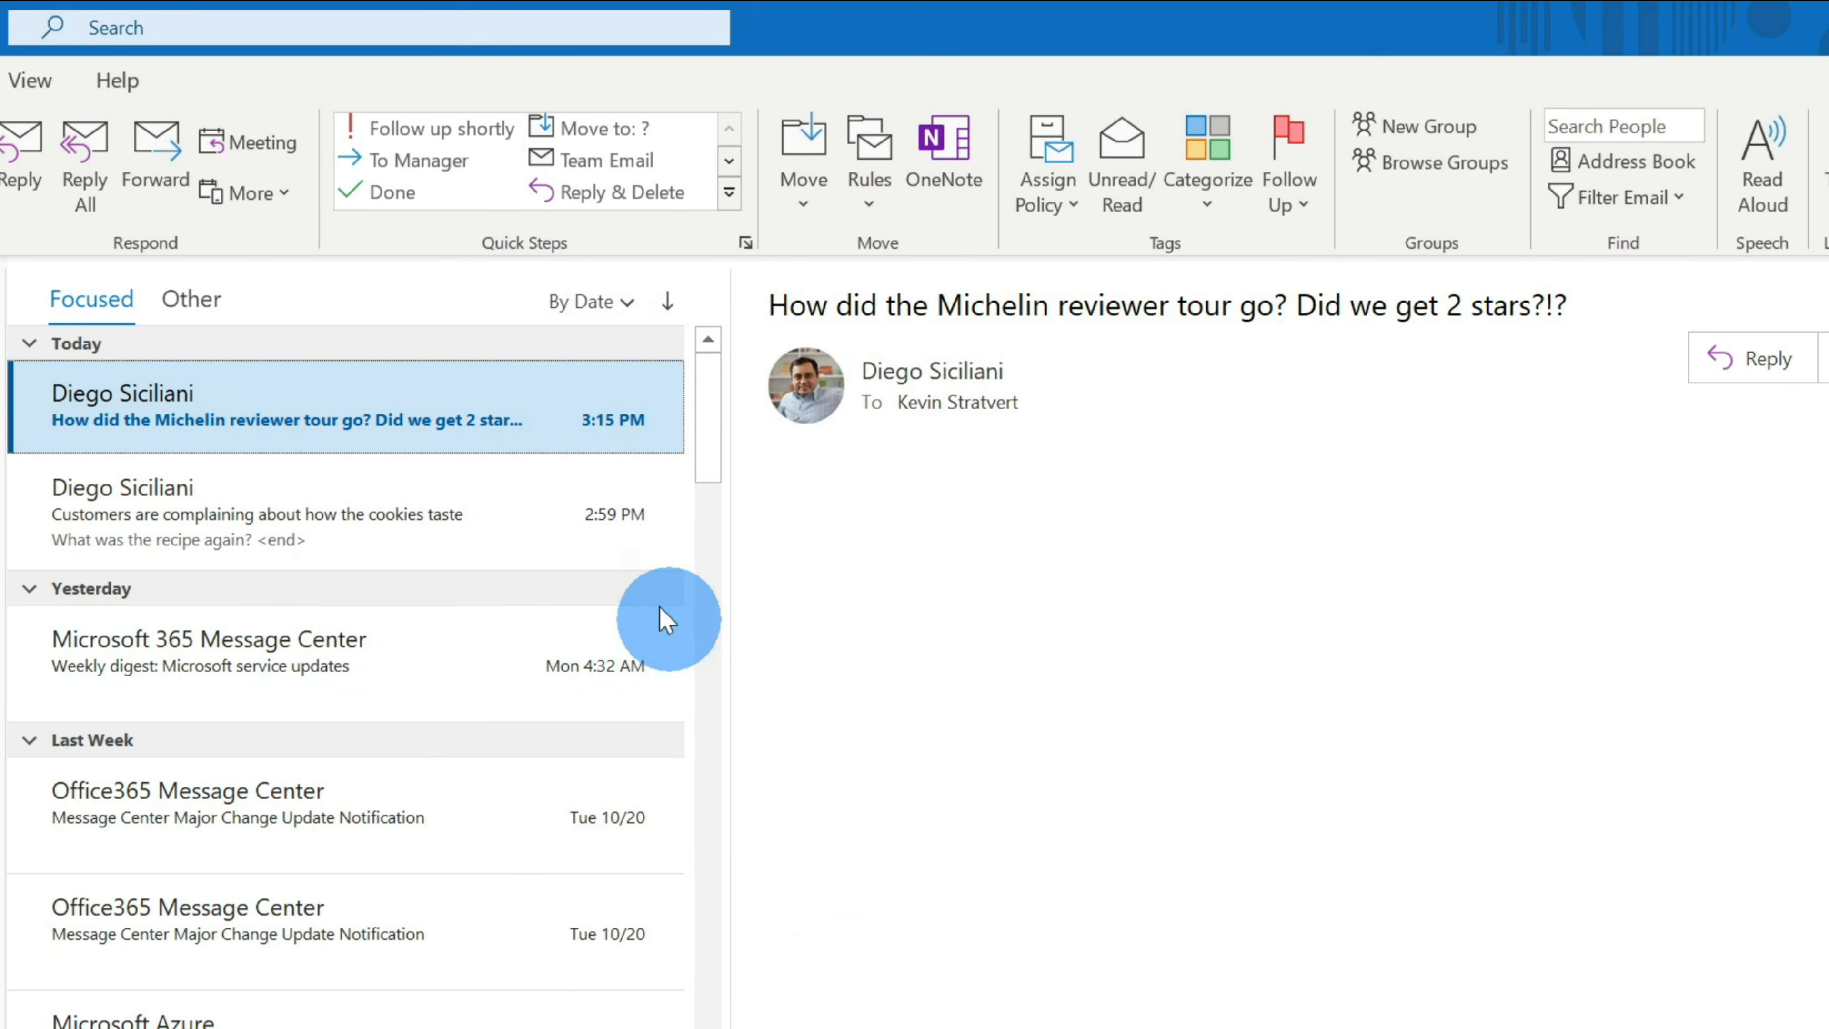
- Run the Follow up shortly quick step on the Michelin reviewer tour message
click(467, 135)
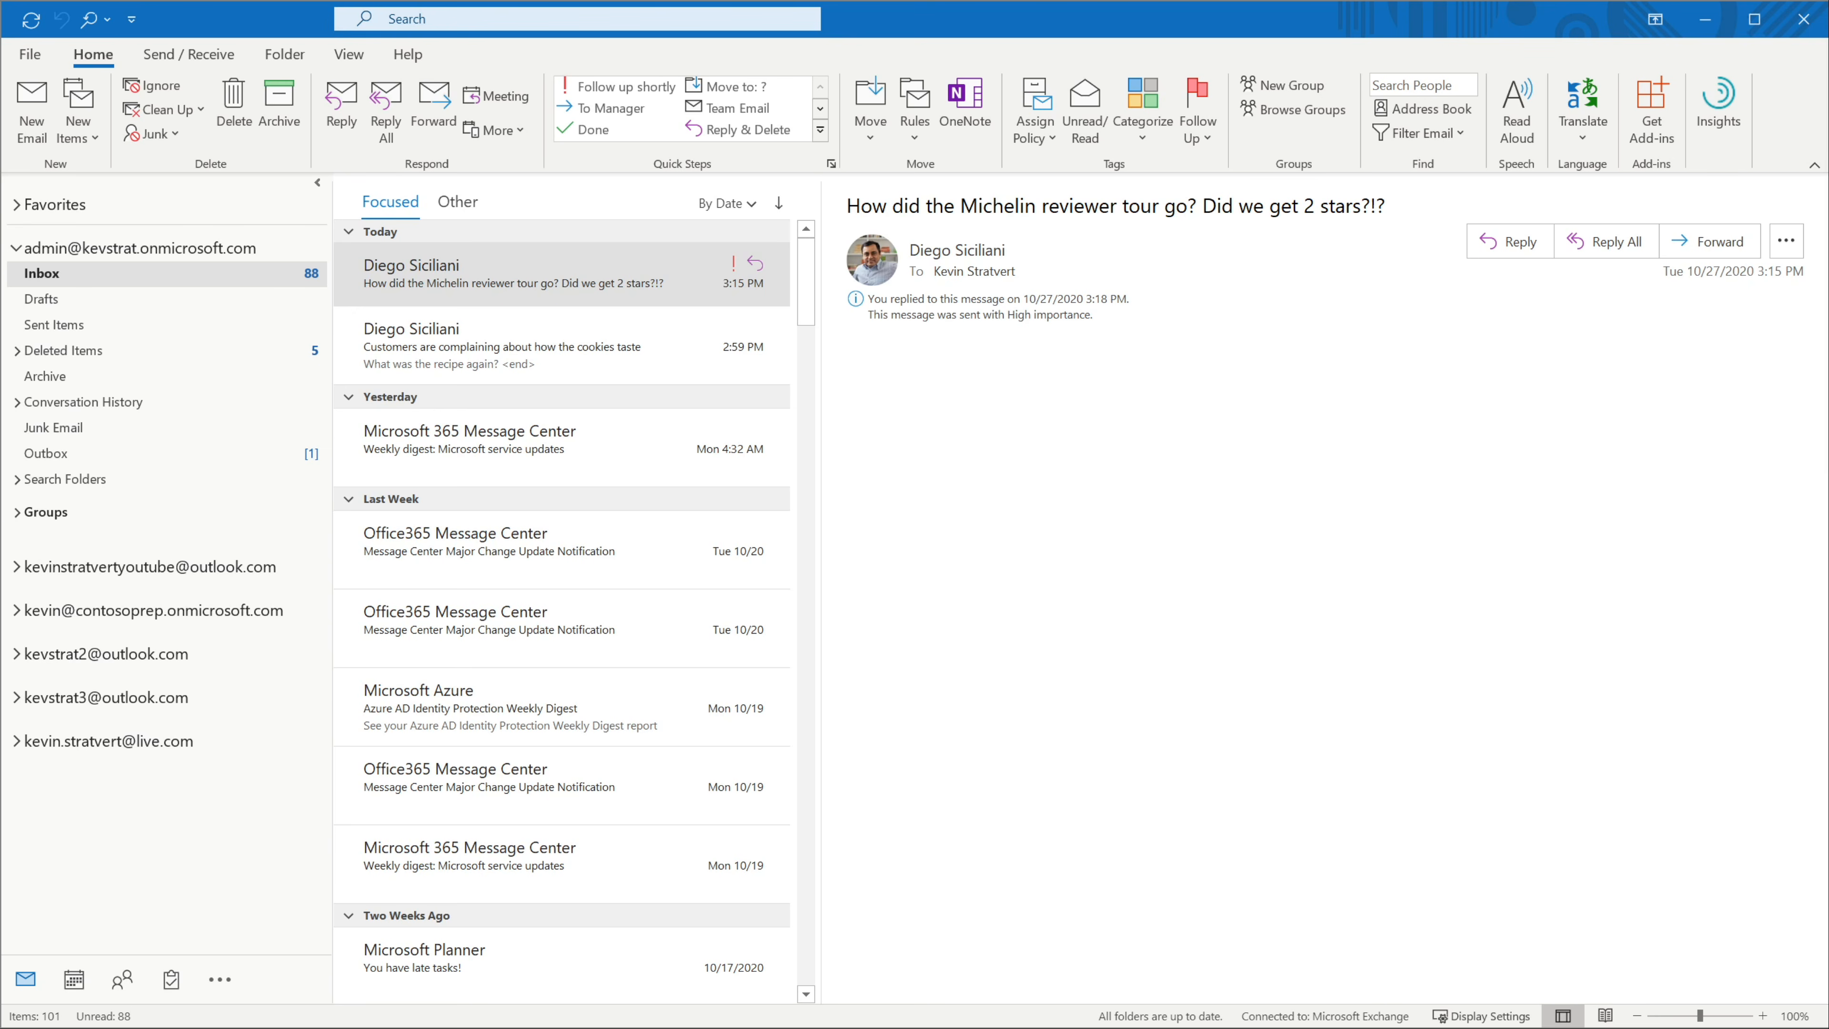
click(1688, 519)
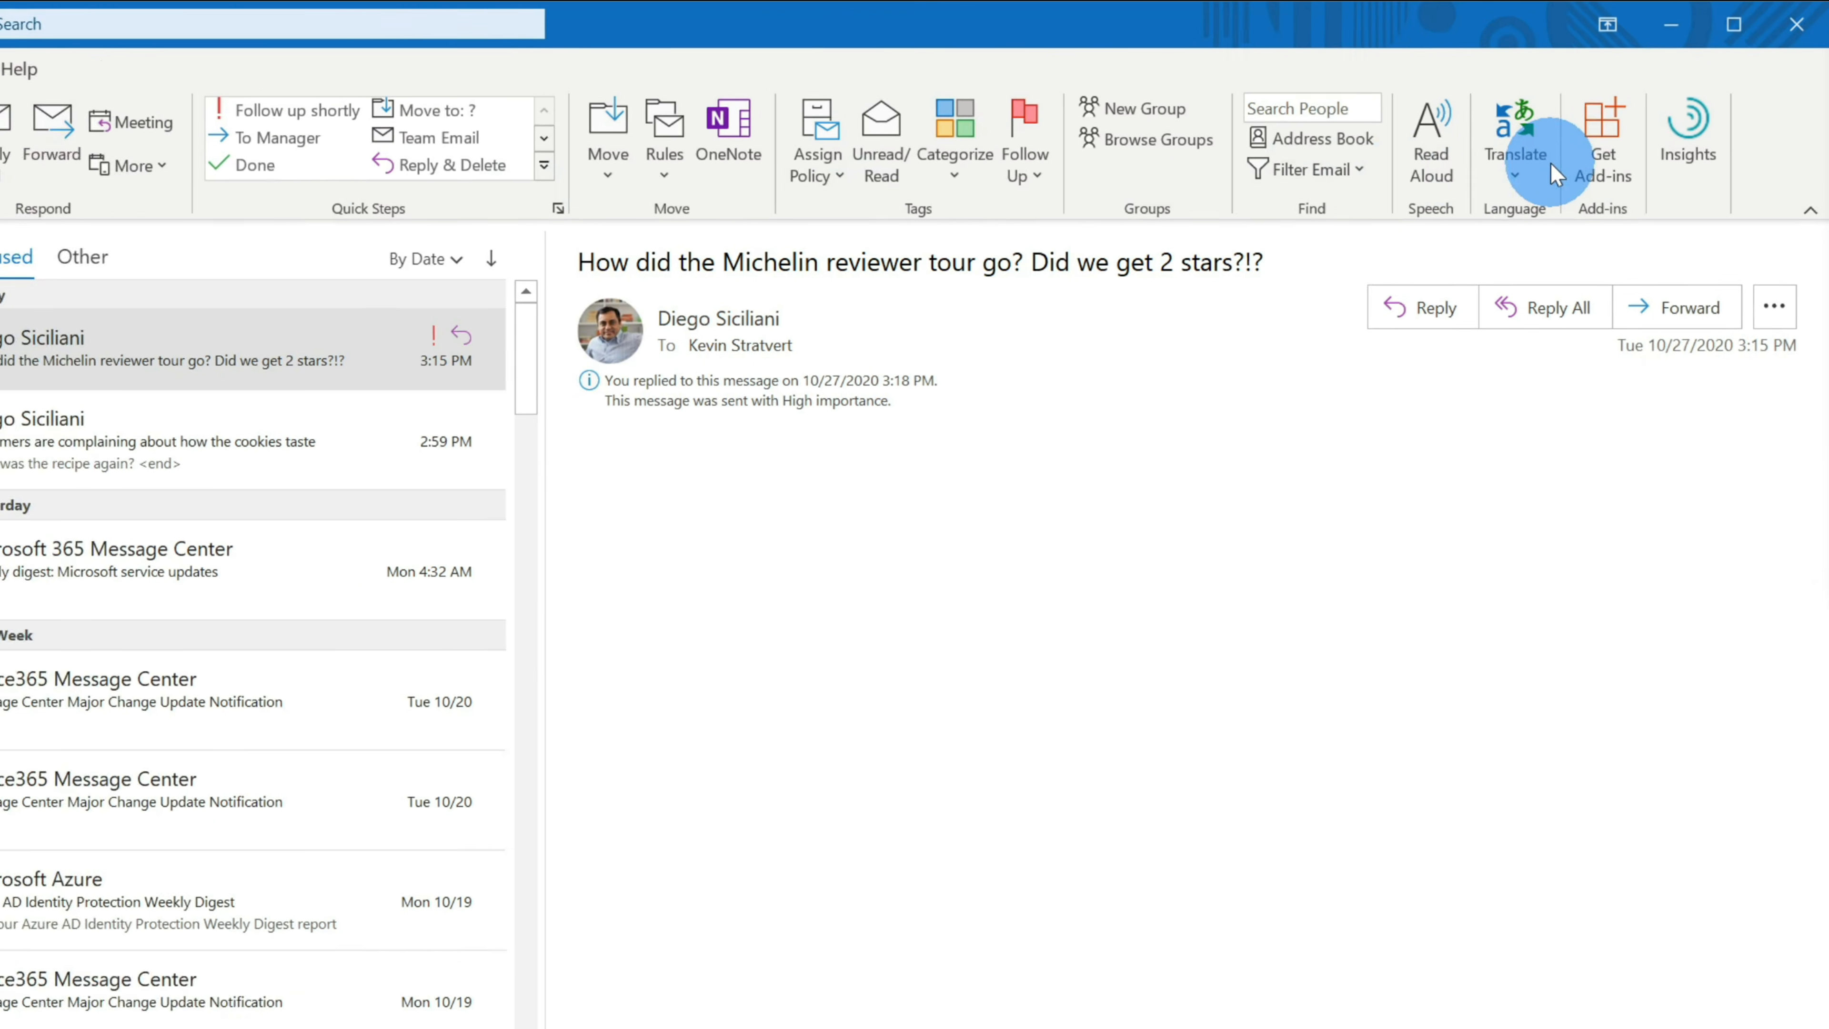
- Search the Outlook add-ins store for 'findtime'
click(1603, 152)
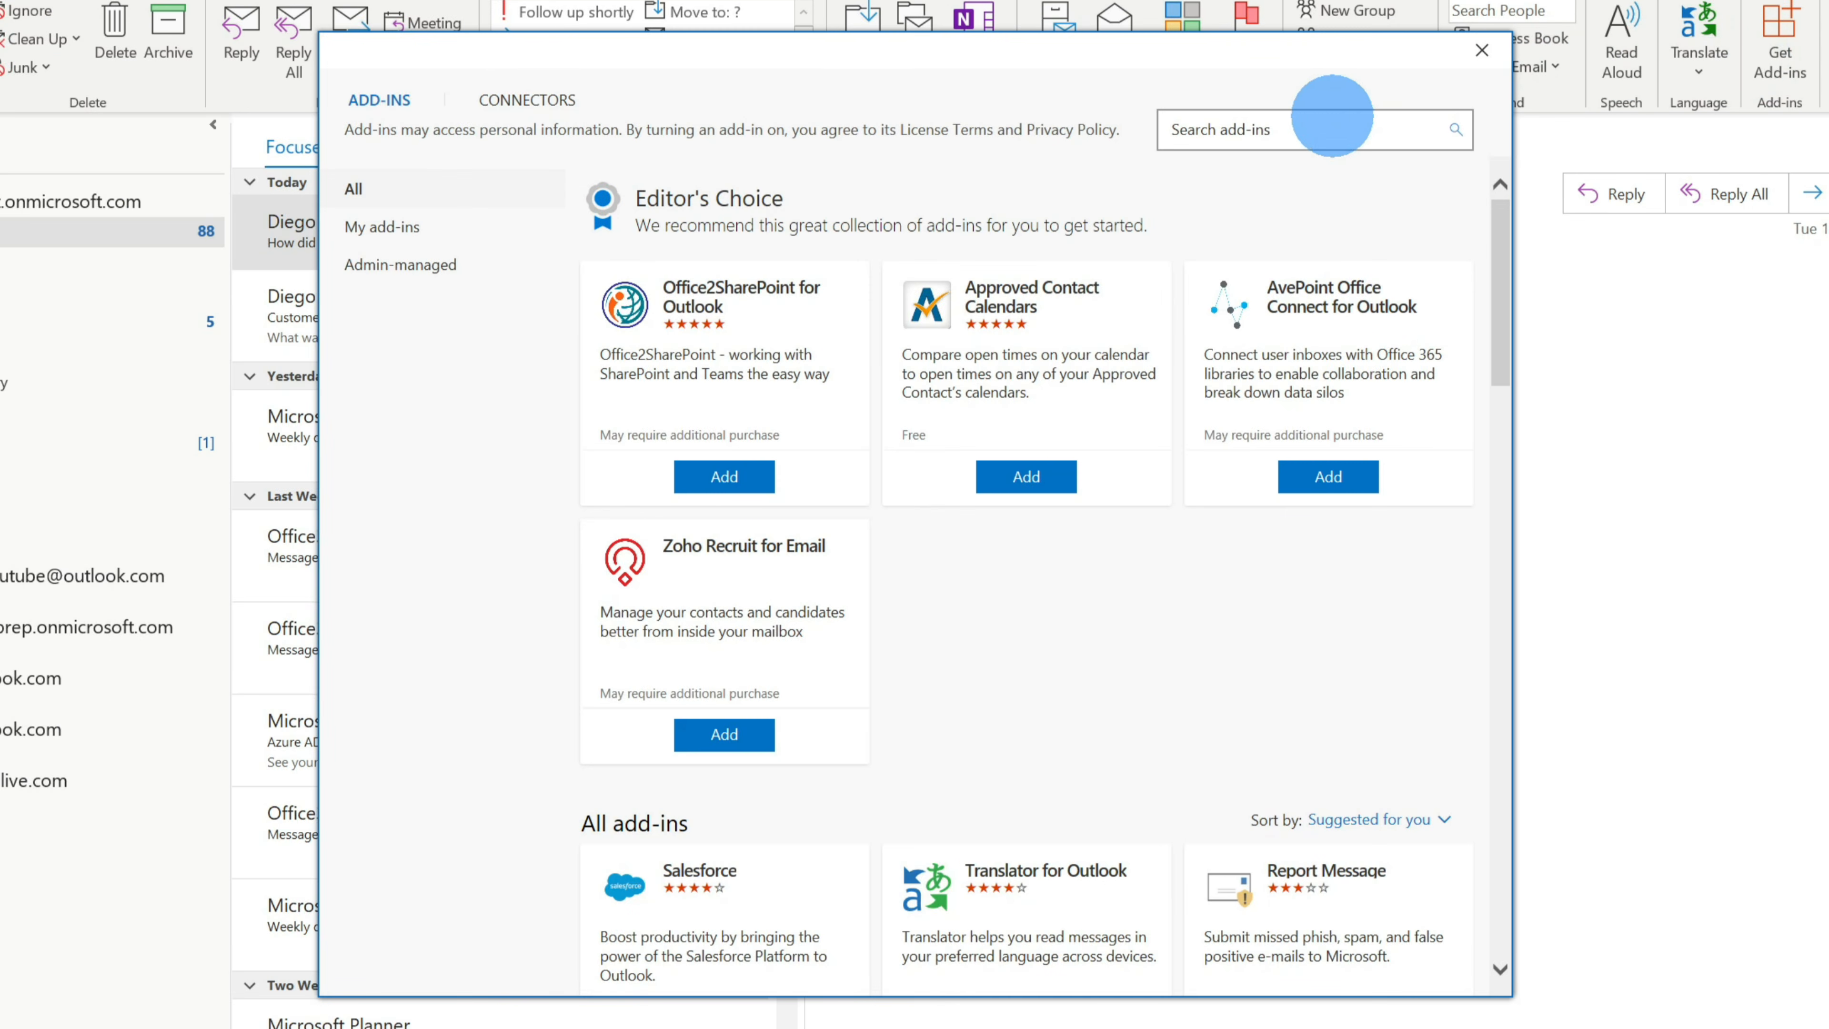
click(1336, 122)
text(findtime)
key(Return)
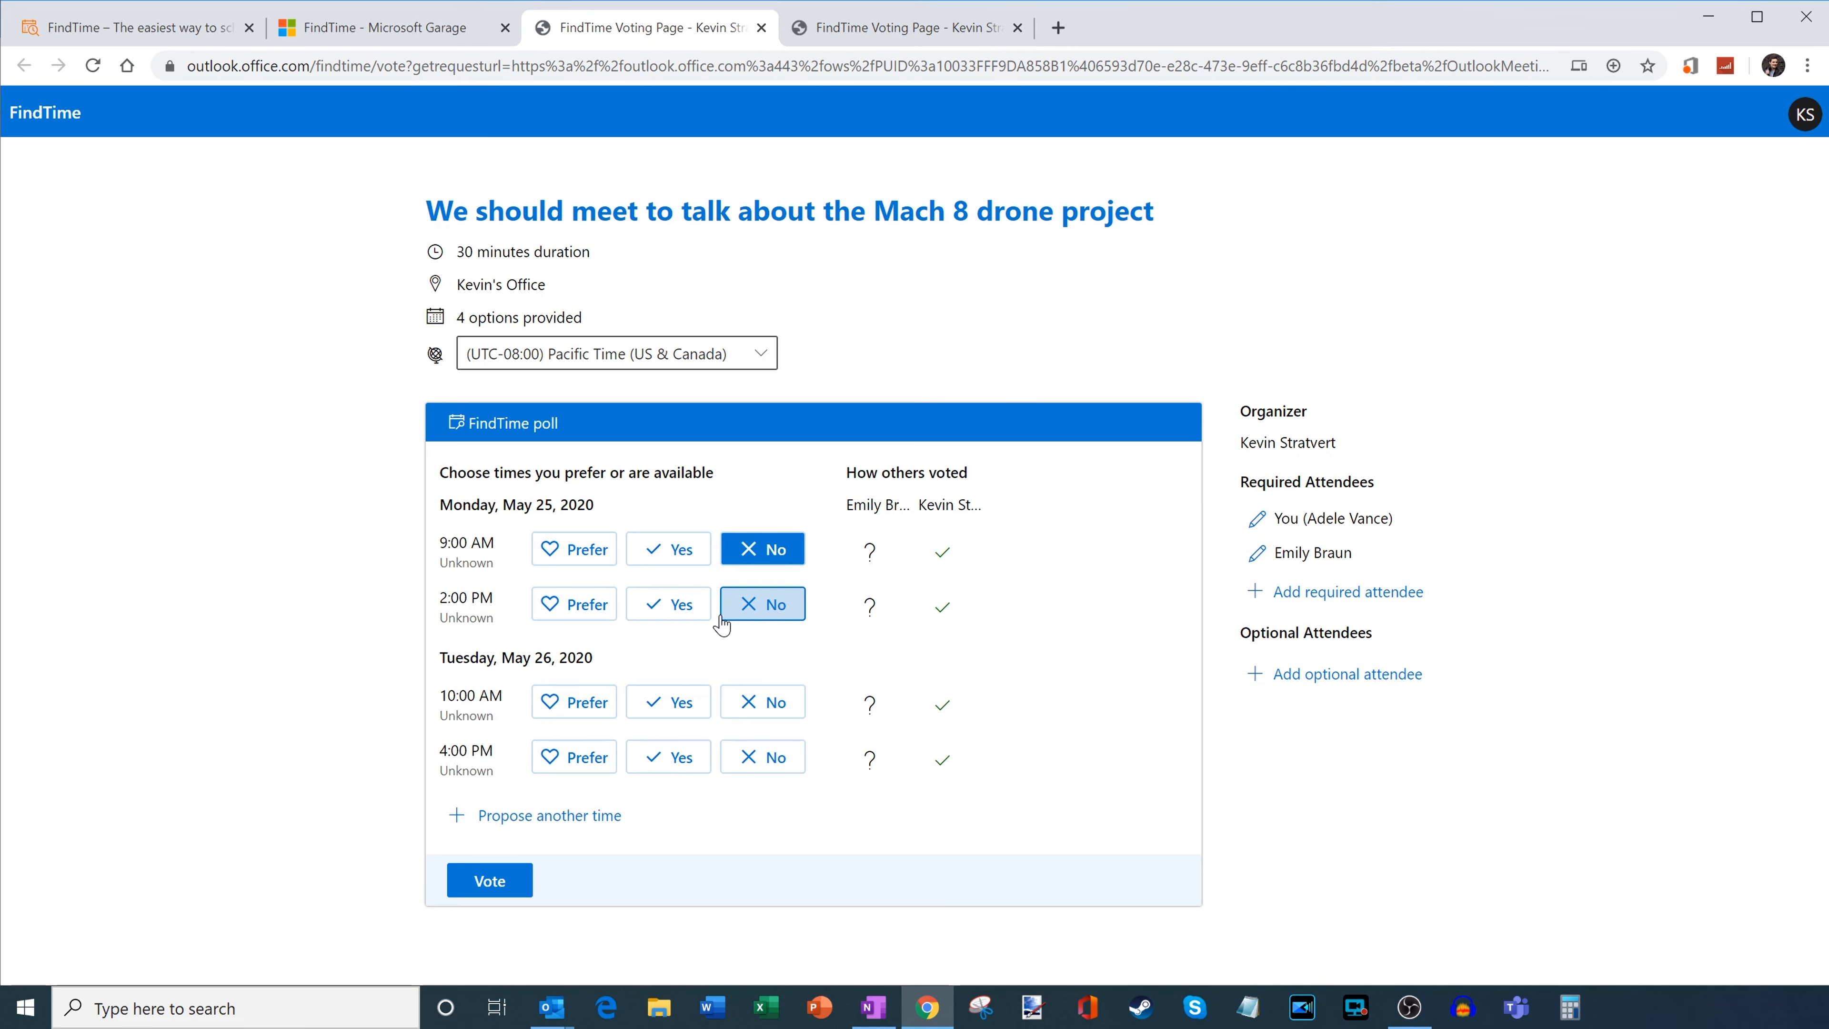
click(694, 617)
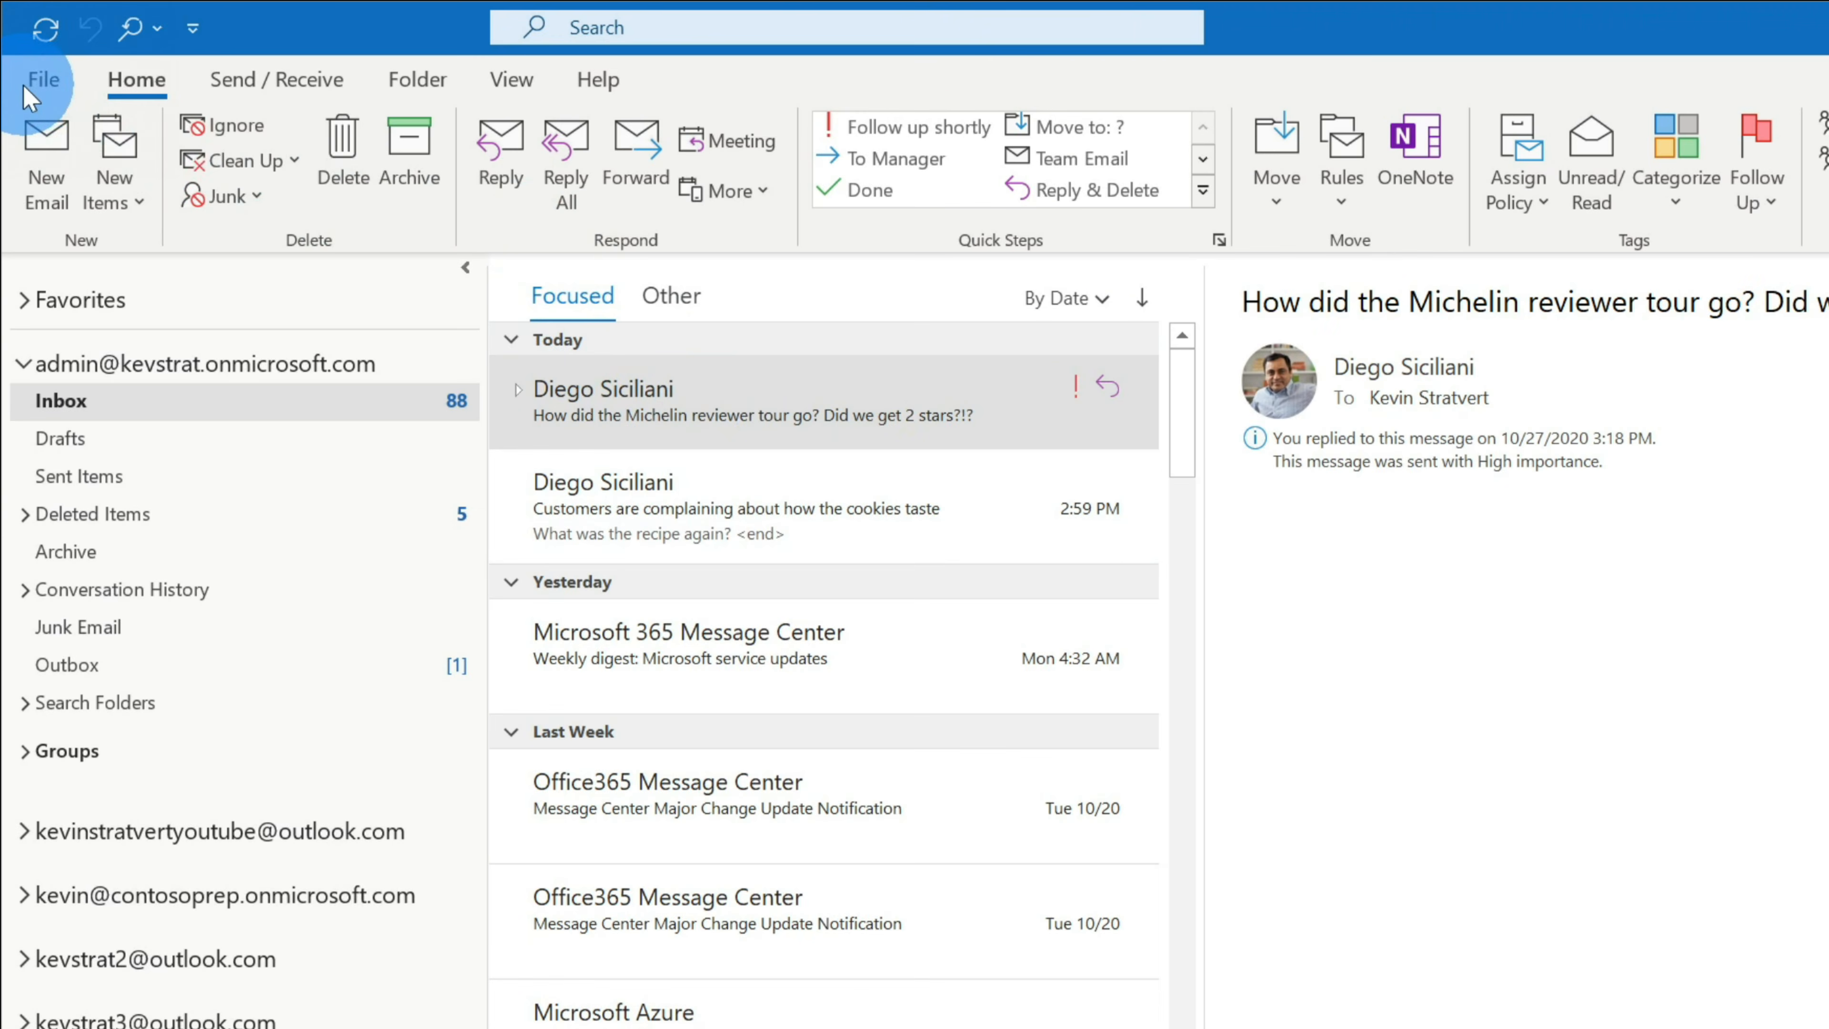
click(28, 88)
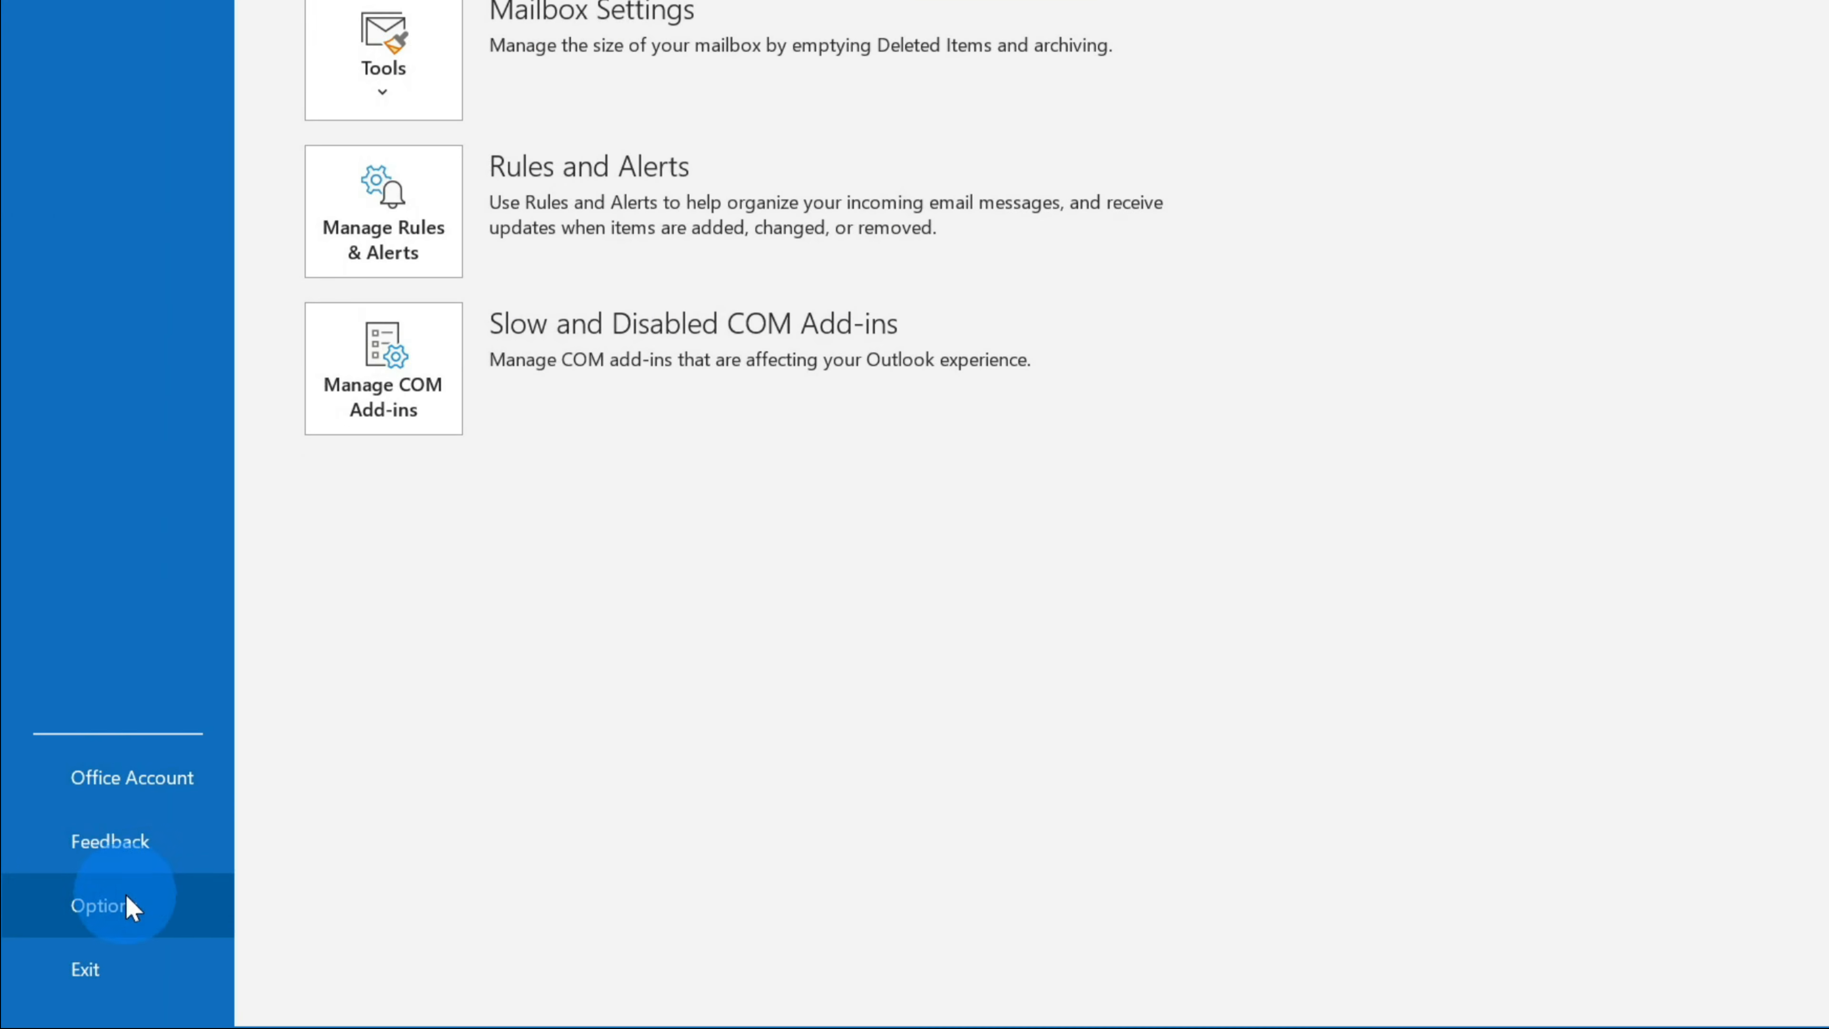
- In Mail options, turn off the new-mail sound, pointer change, taskbar envelope icon and desktop alert
click(127, 905)
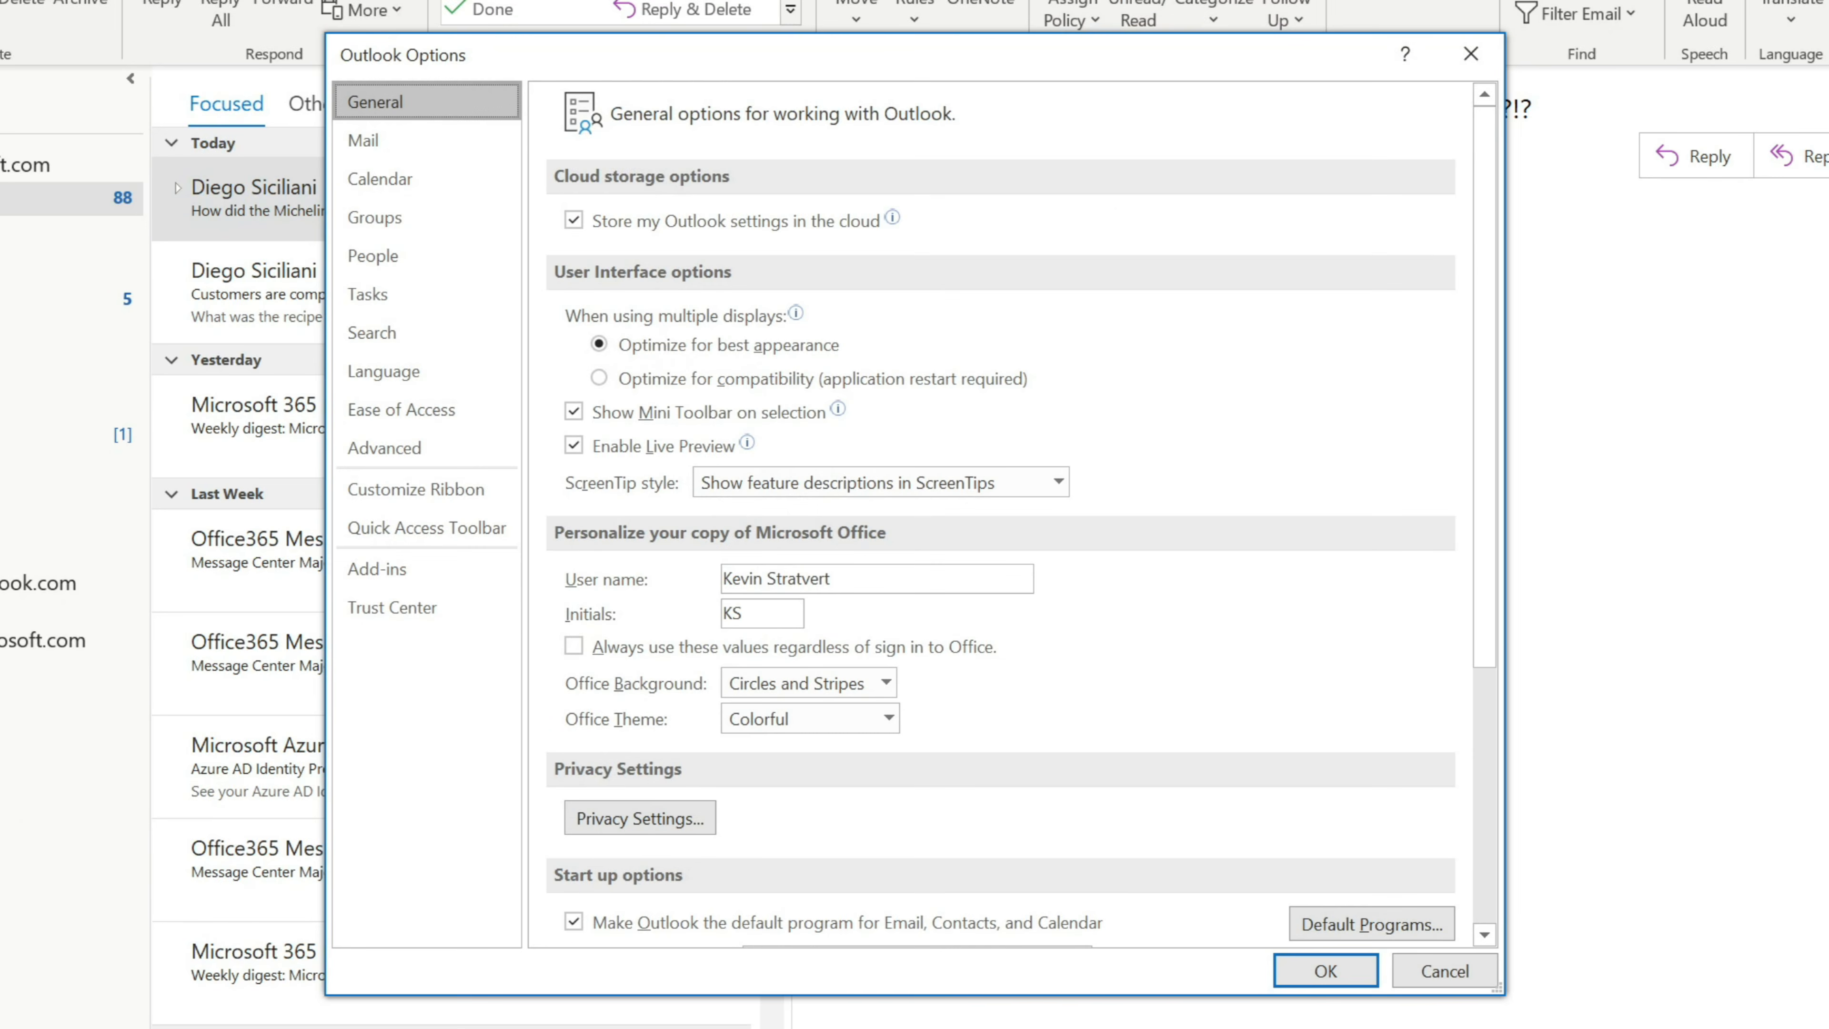
click(433, 144)
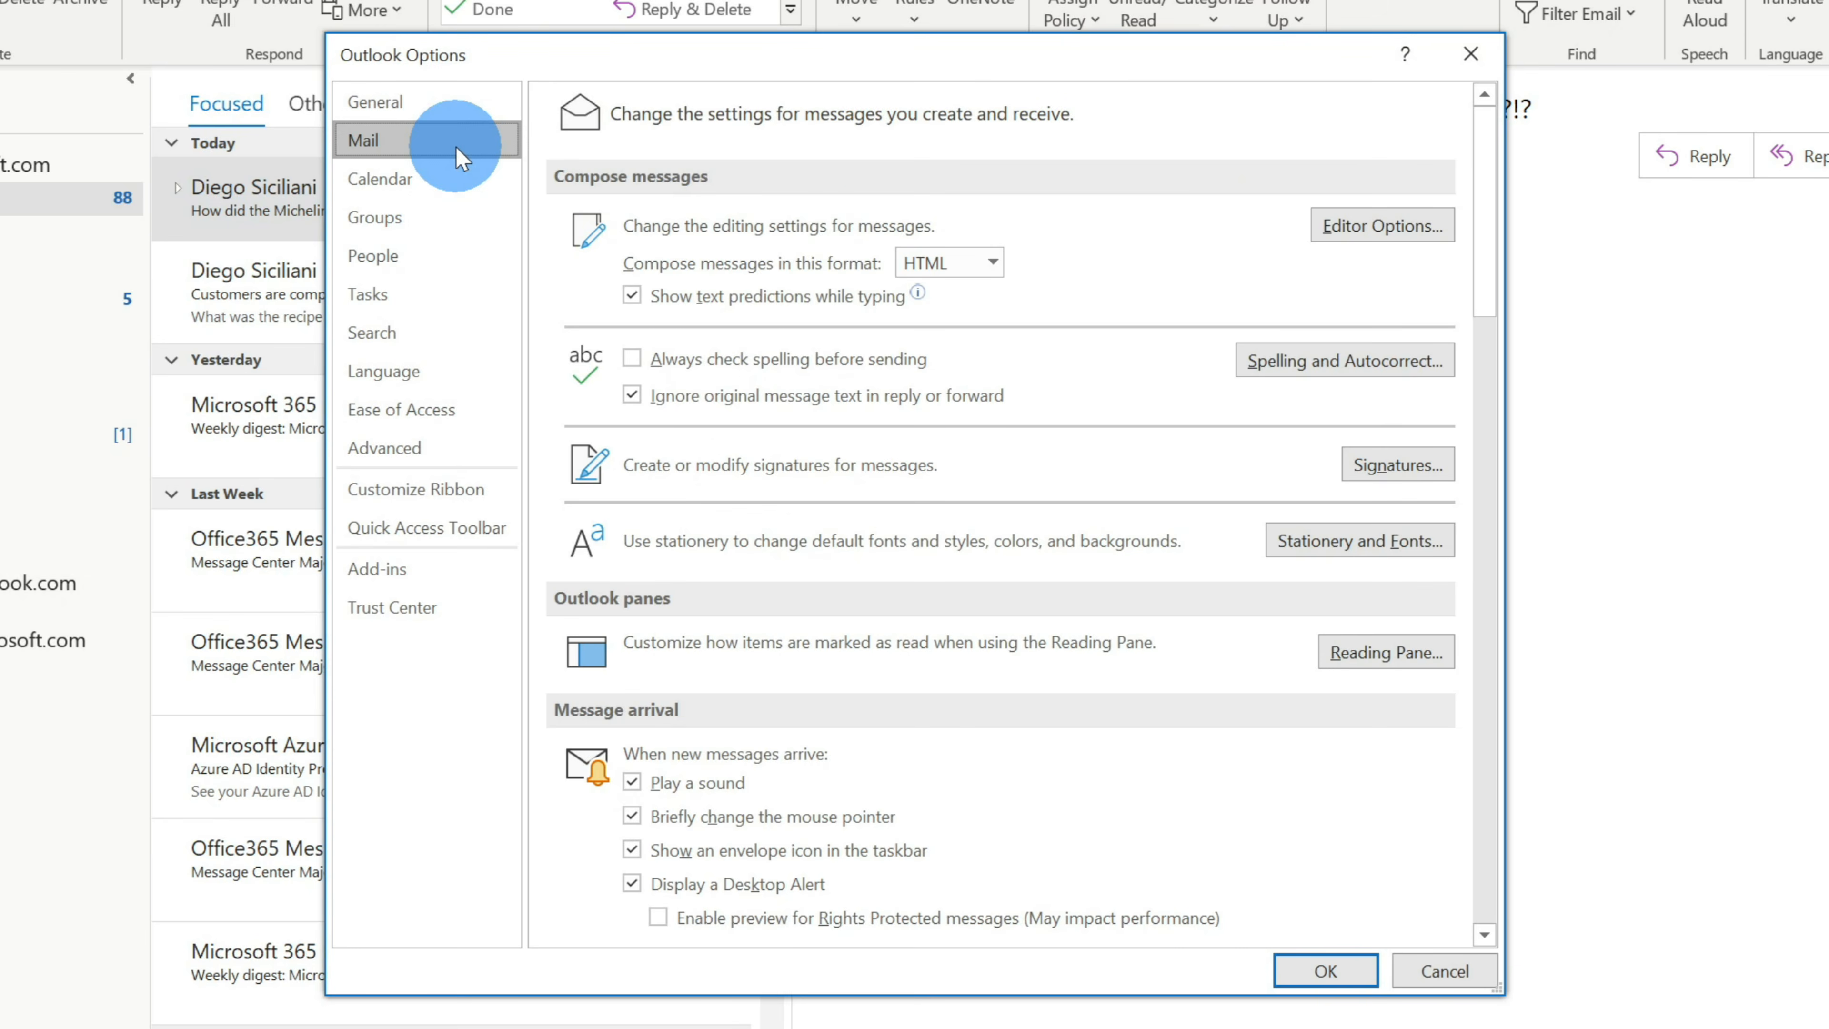
scroll(1348, 314, down, 5)
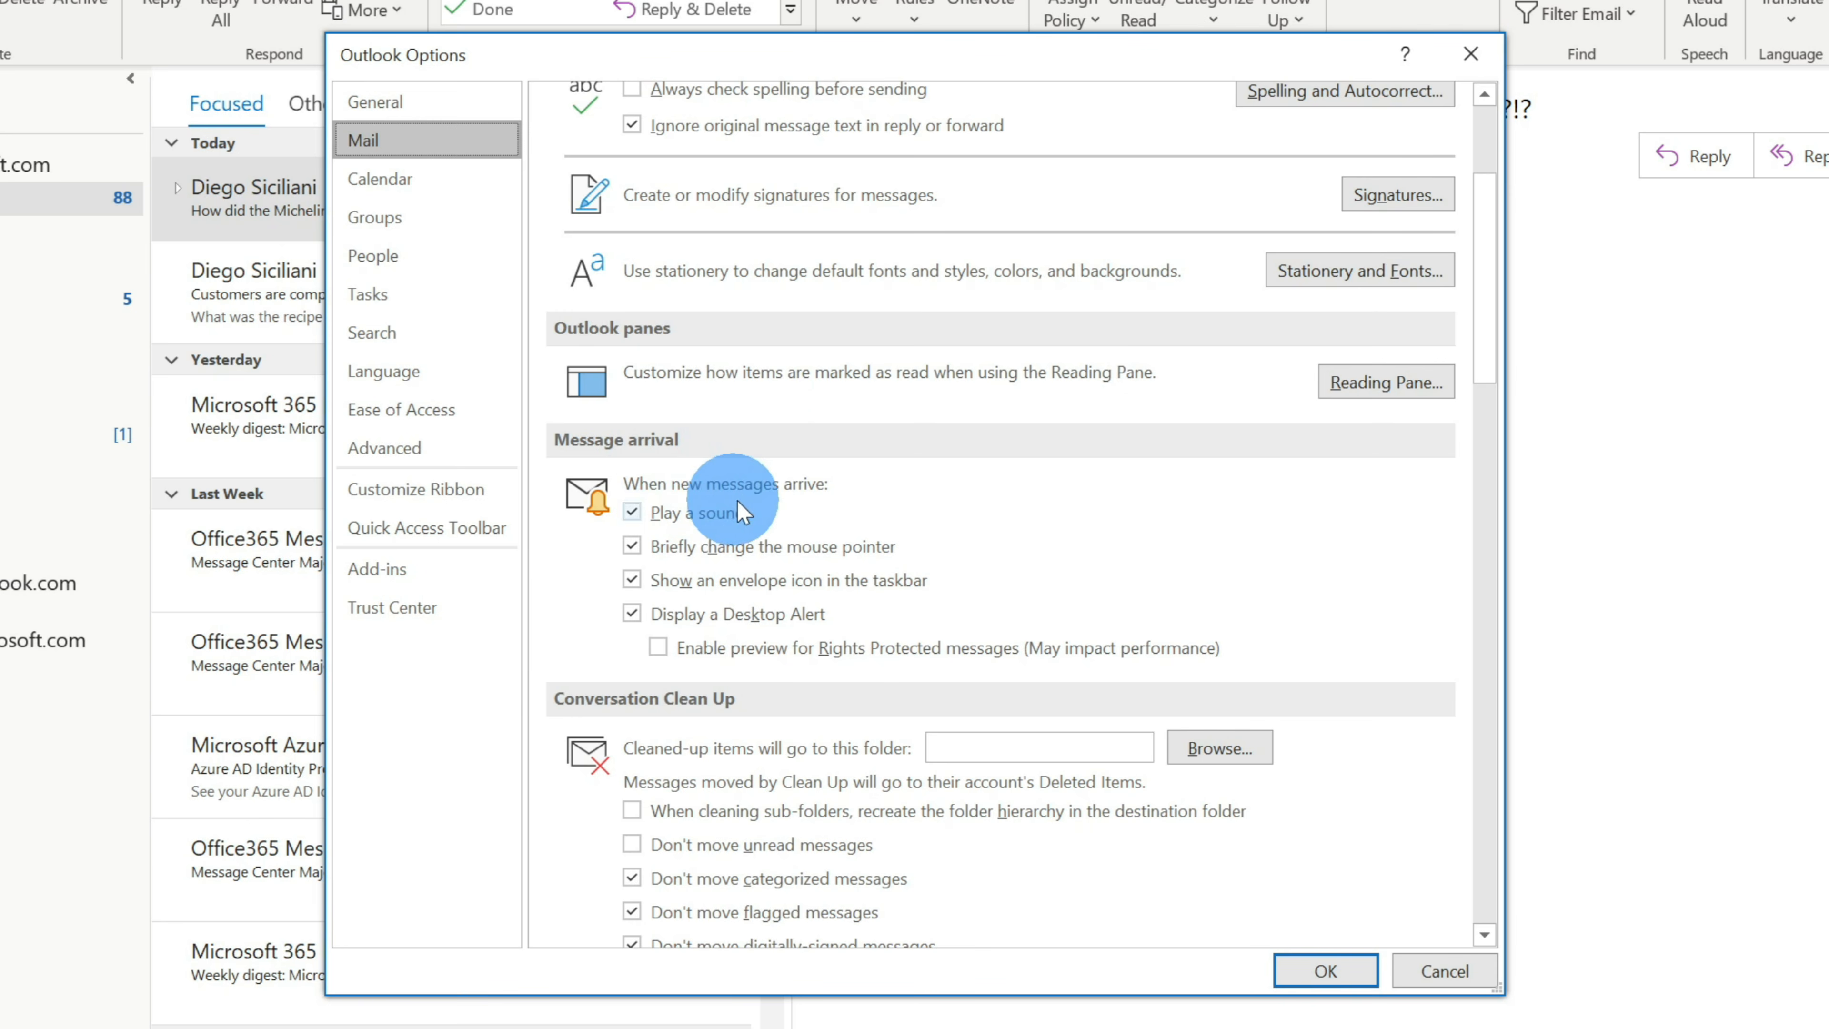
click(633, 512)
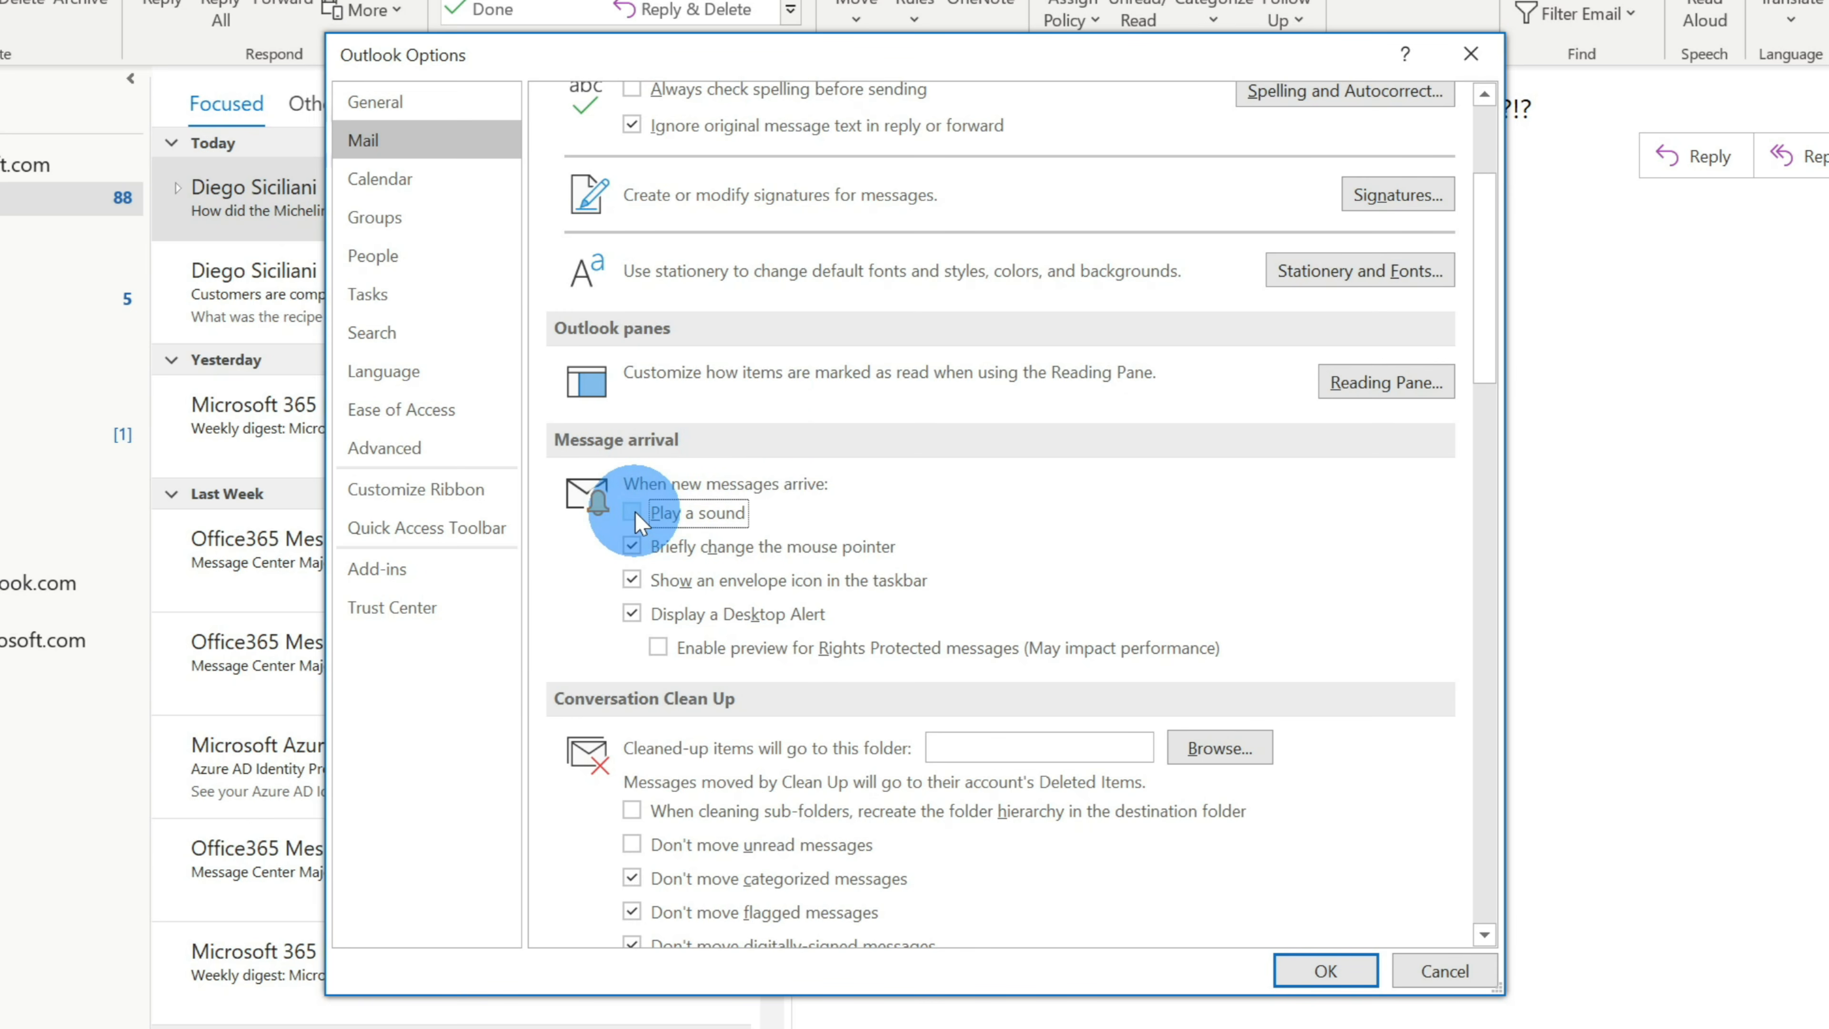
click(633, 544)
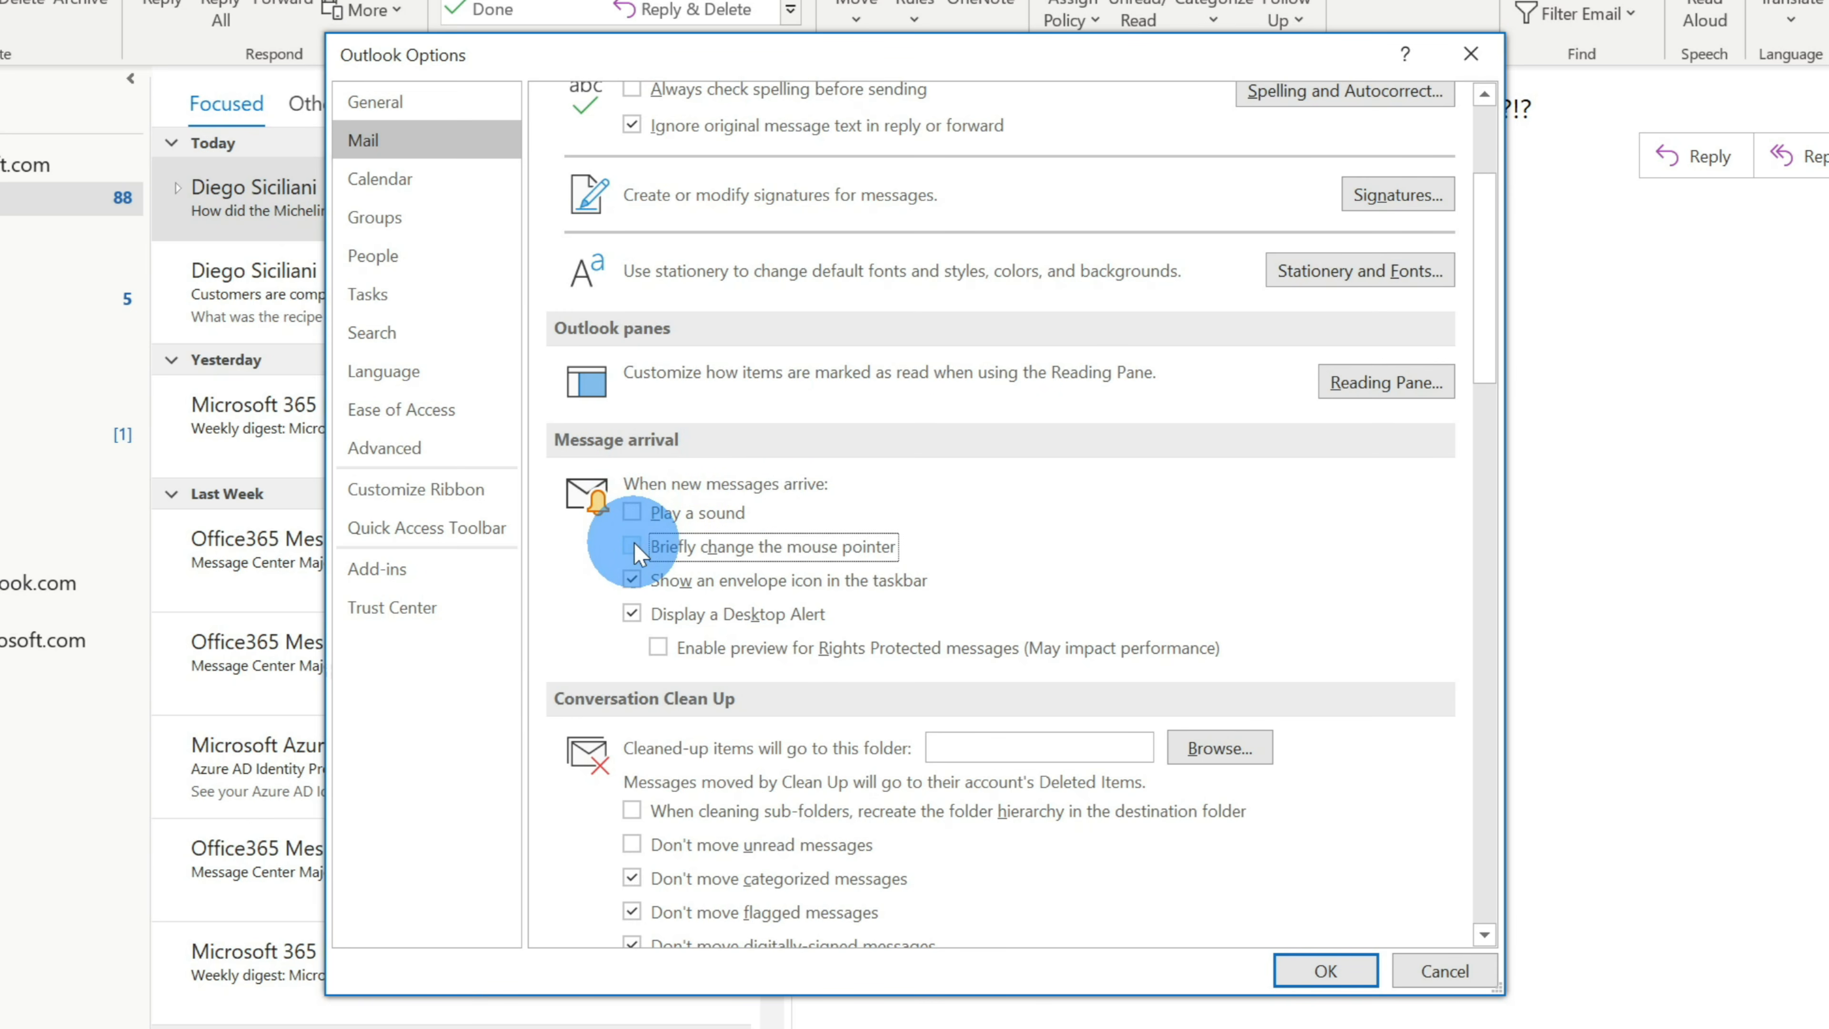
click(633, 577)
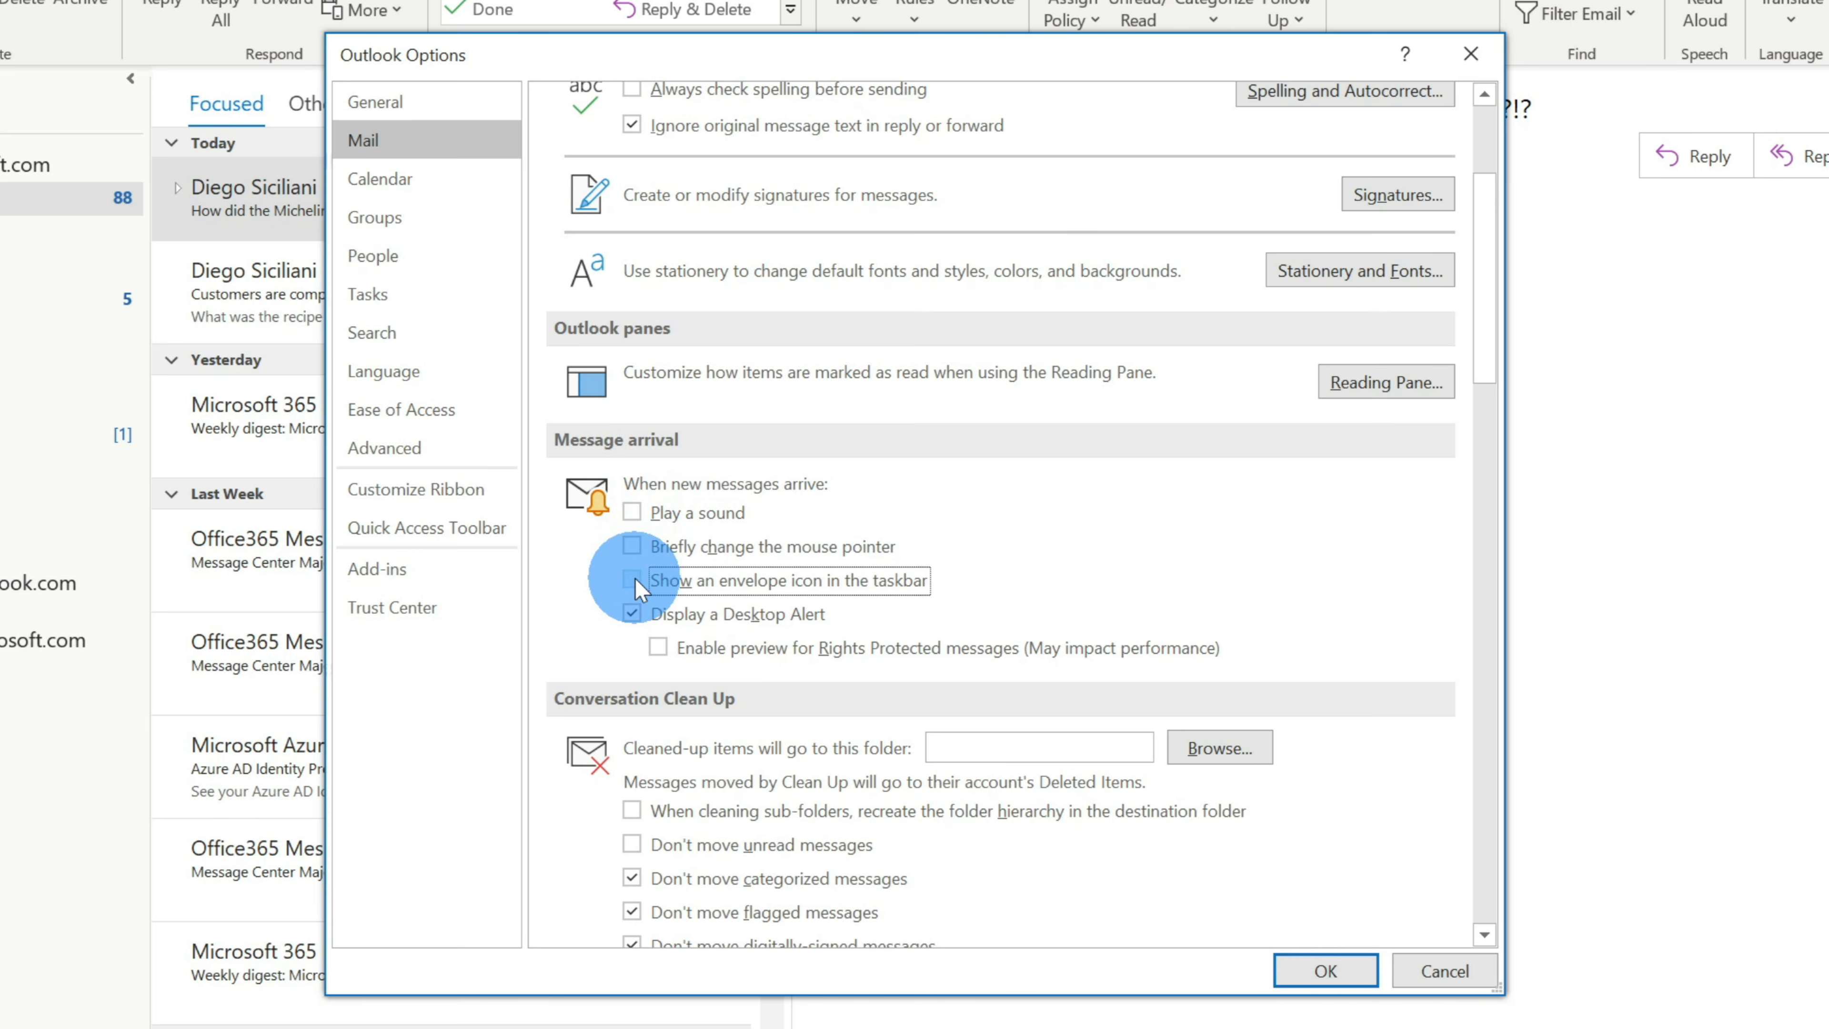
click(633, 614)
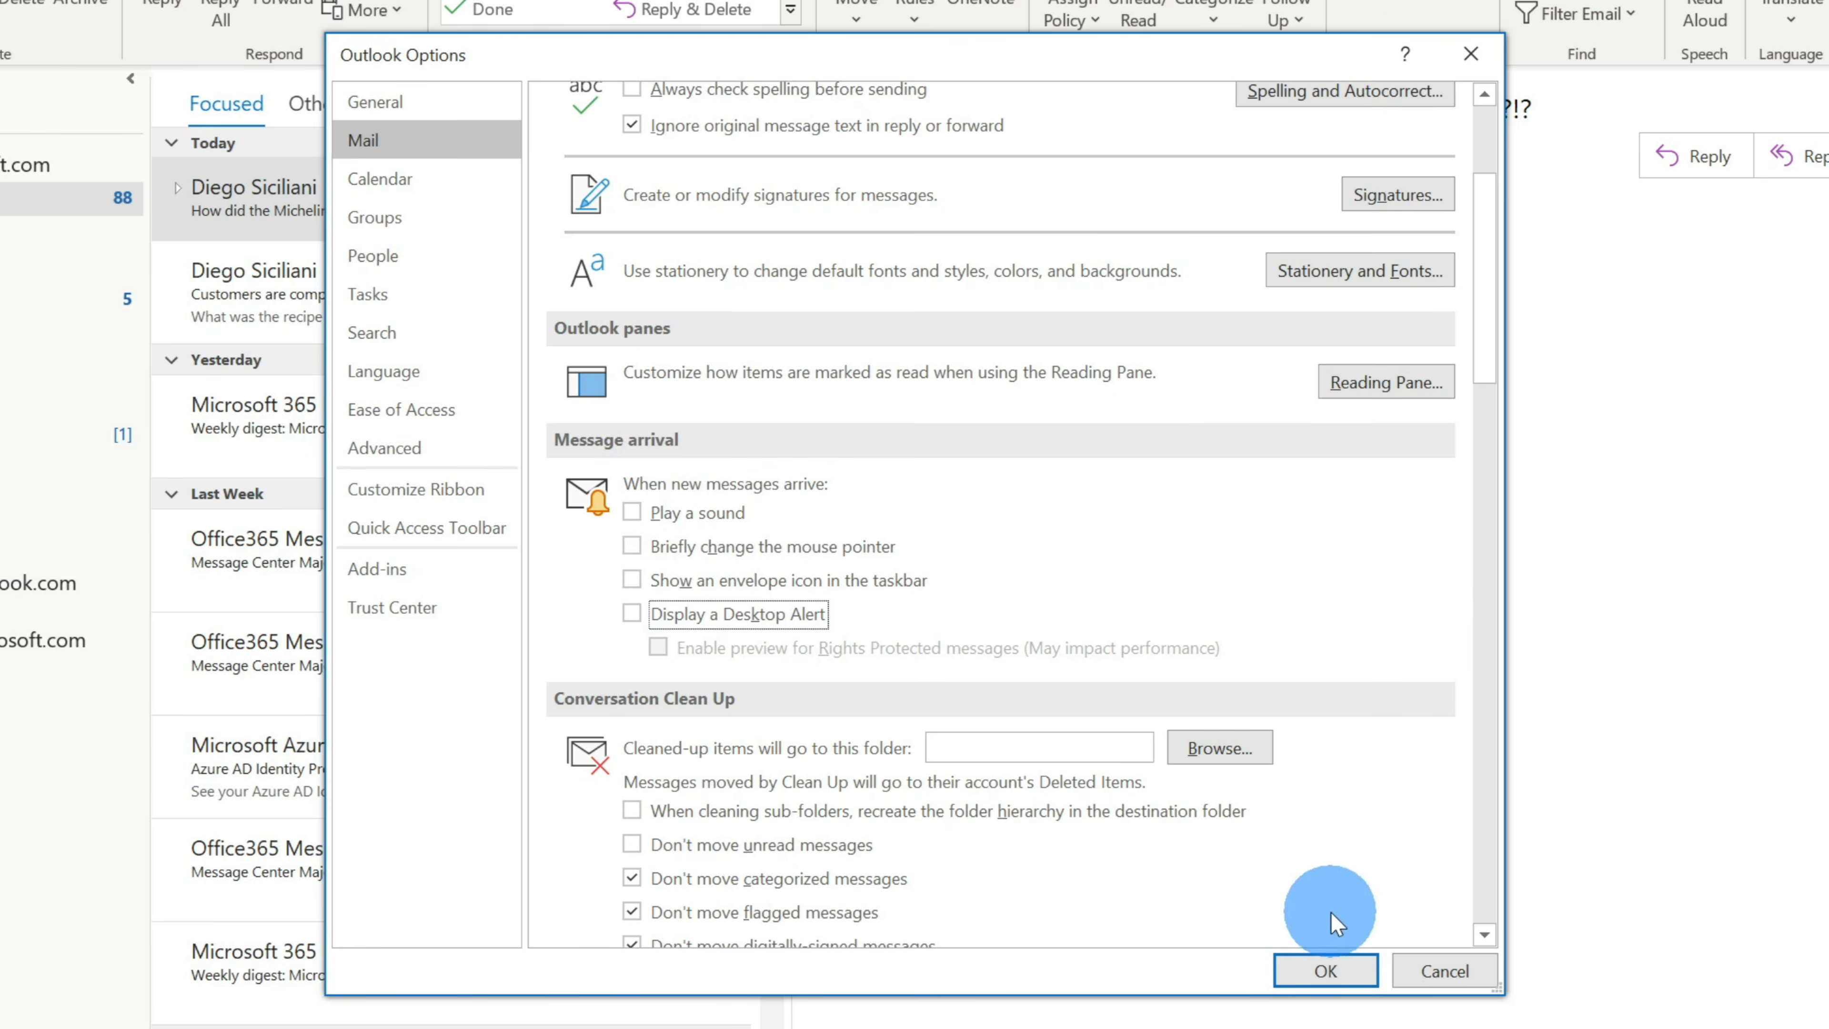
click(1326, 970)
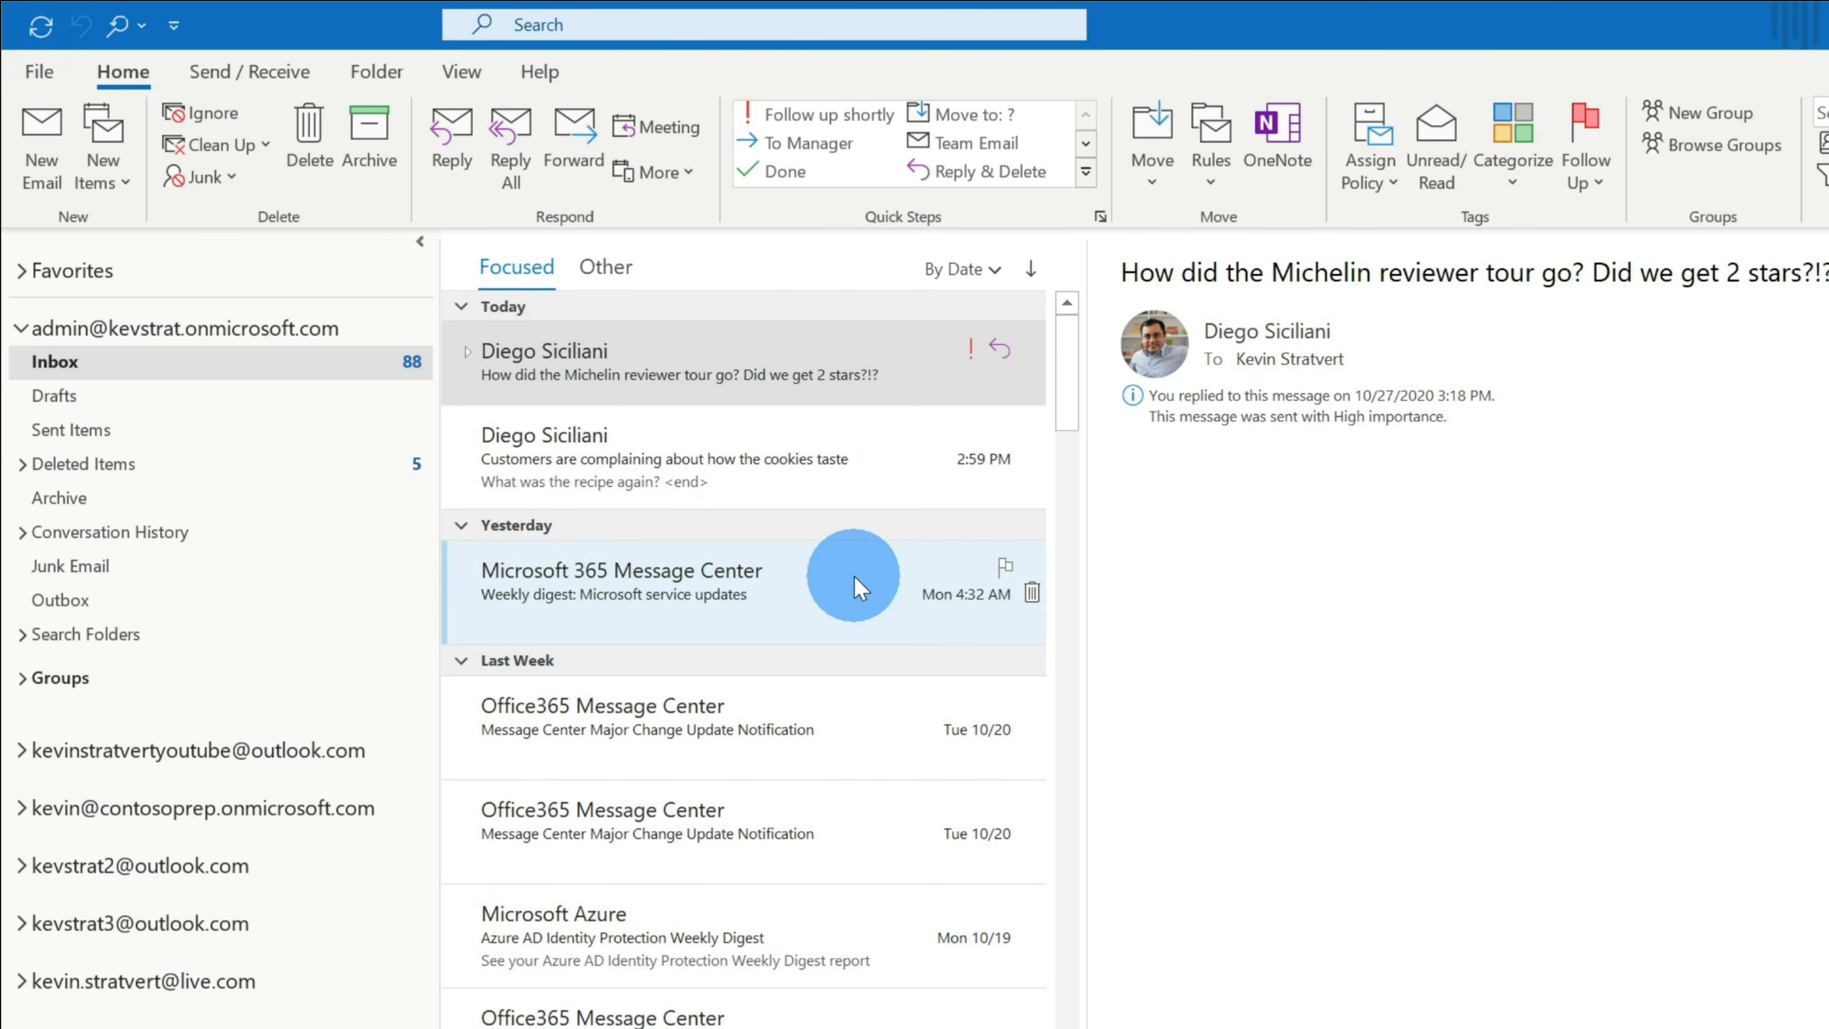
right_click(283, 332)
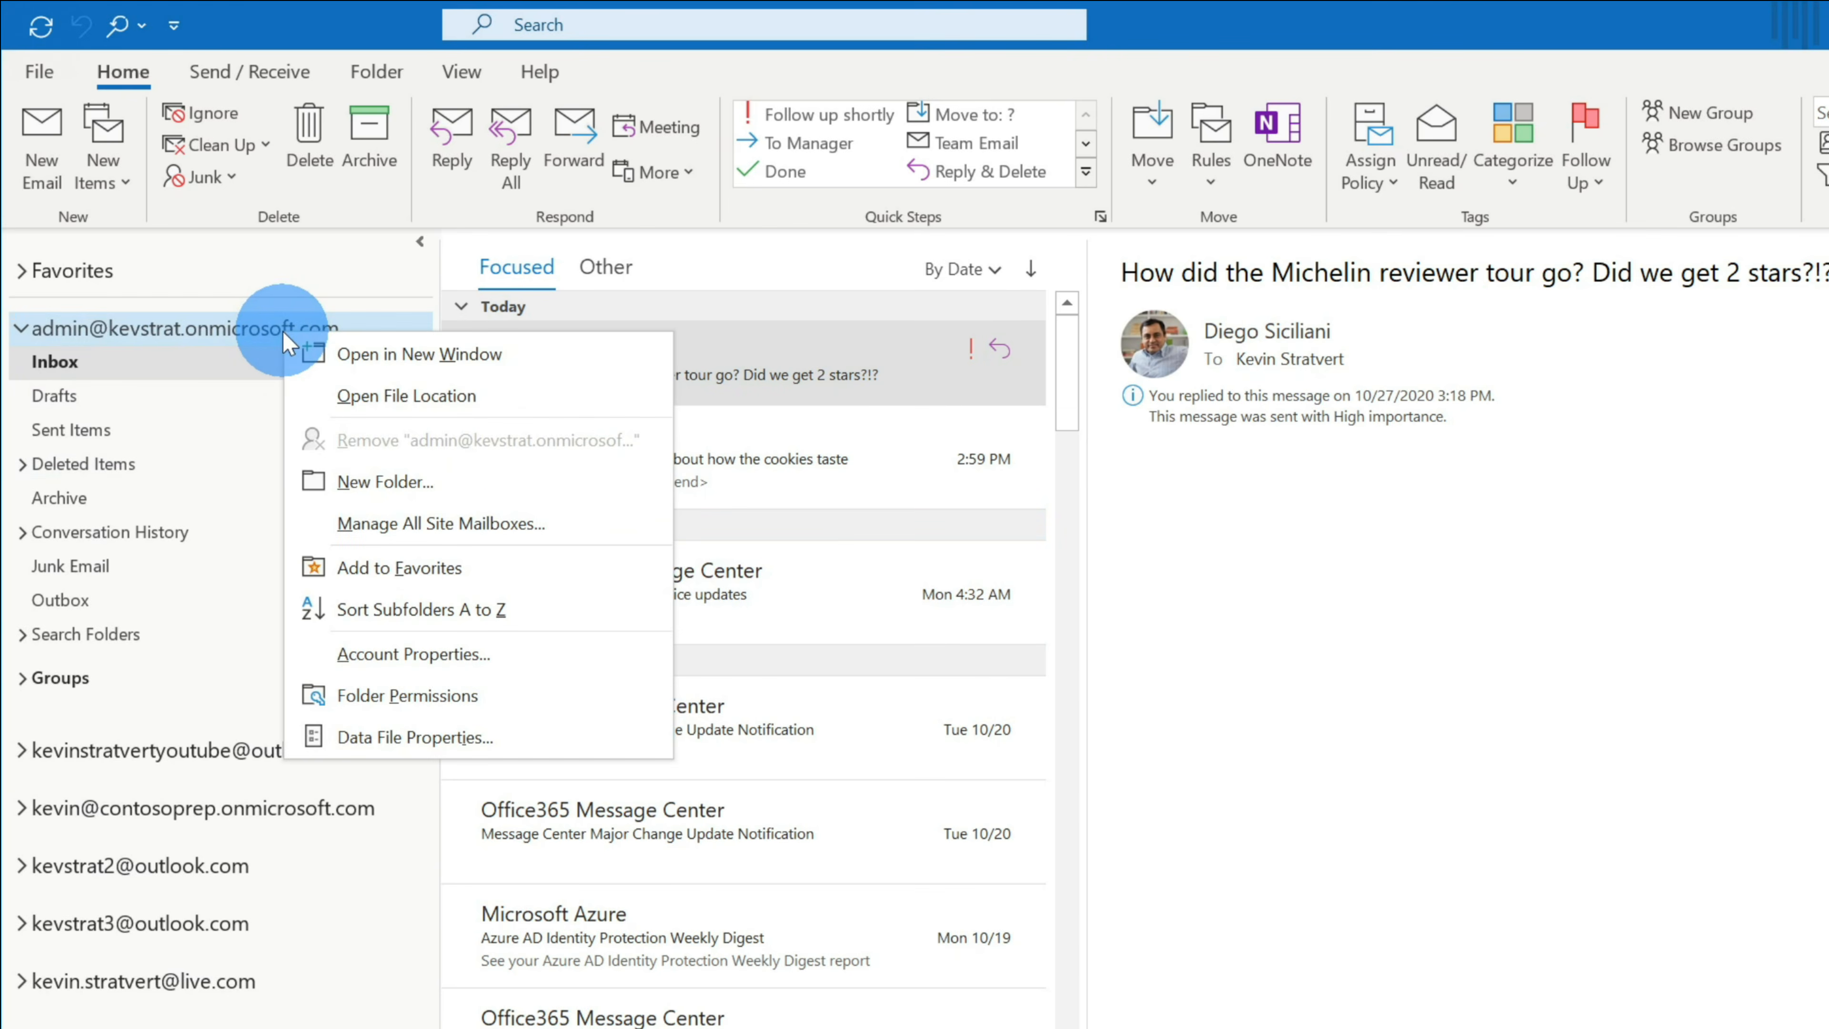
- Create a 'Message Center' folder in the work mailbox, then open the Microsoft 365 weekly digest
click(375, 483)
text(Message Center)
key(Return)
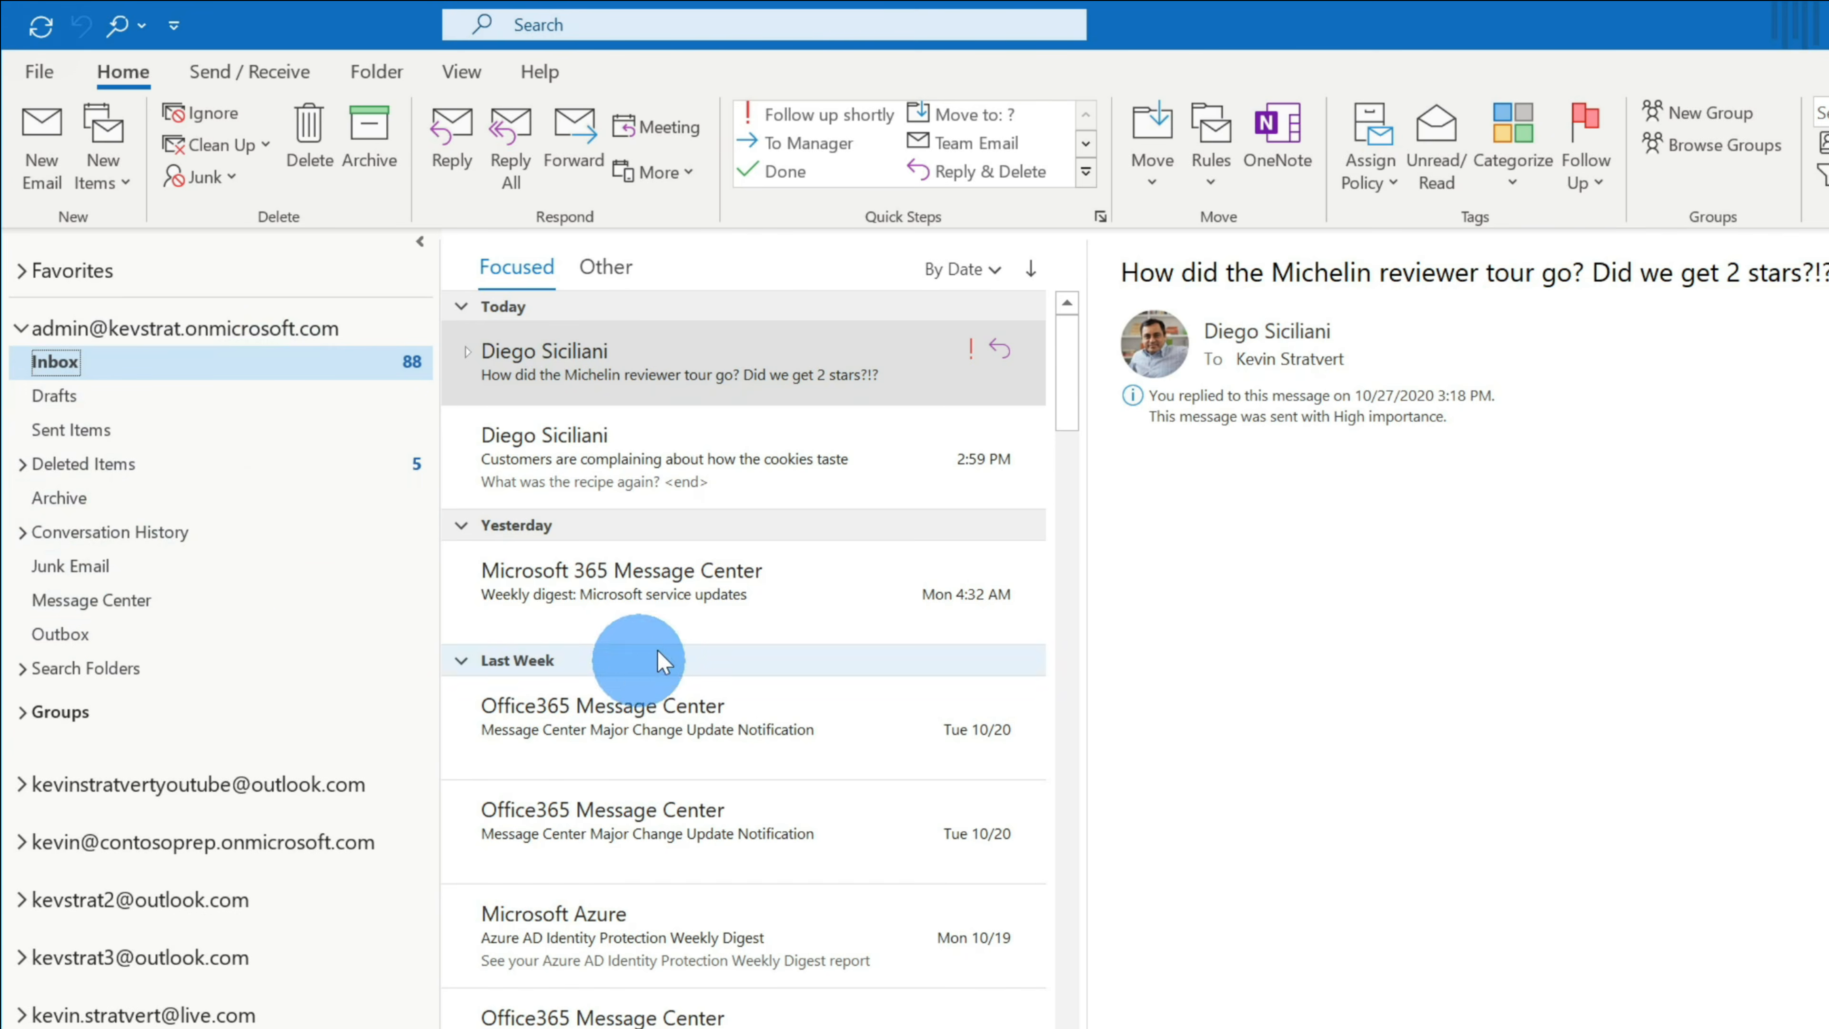
click(685, 588)
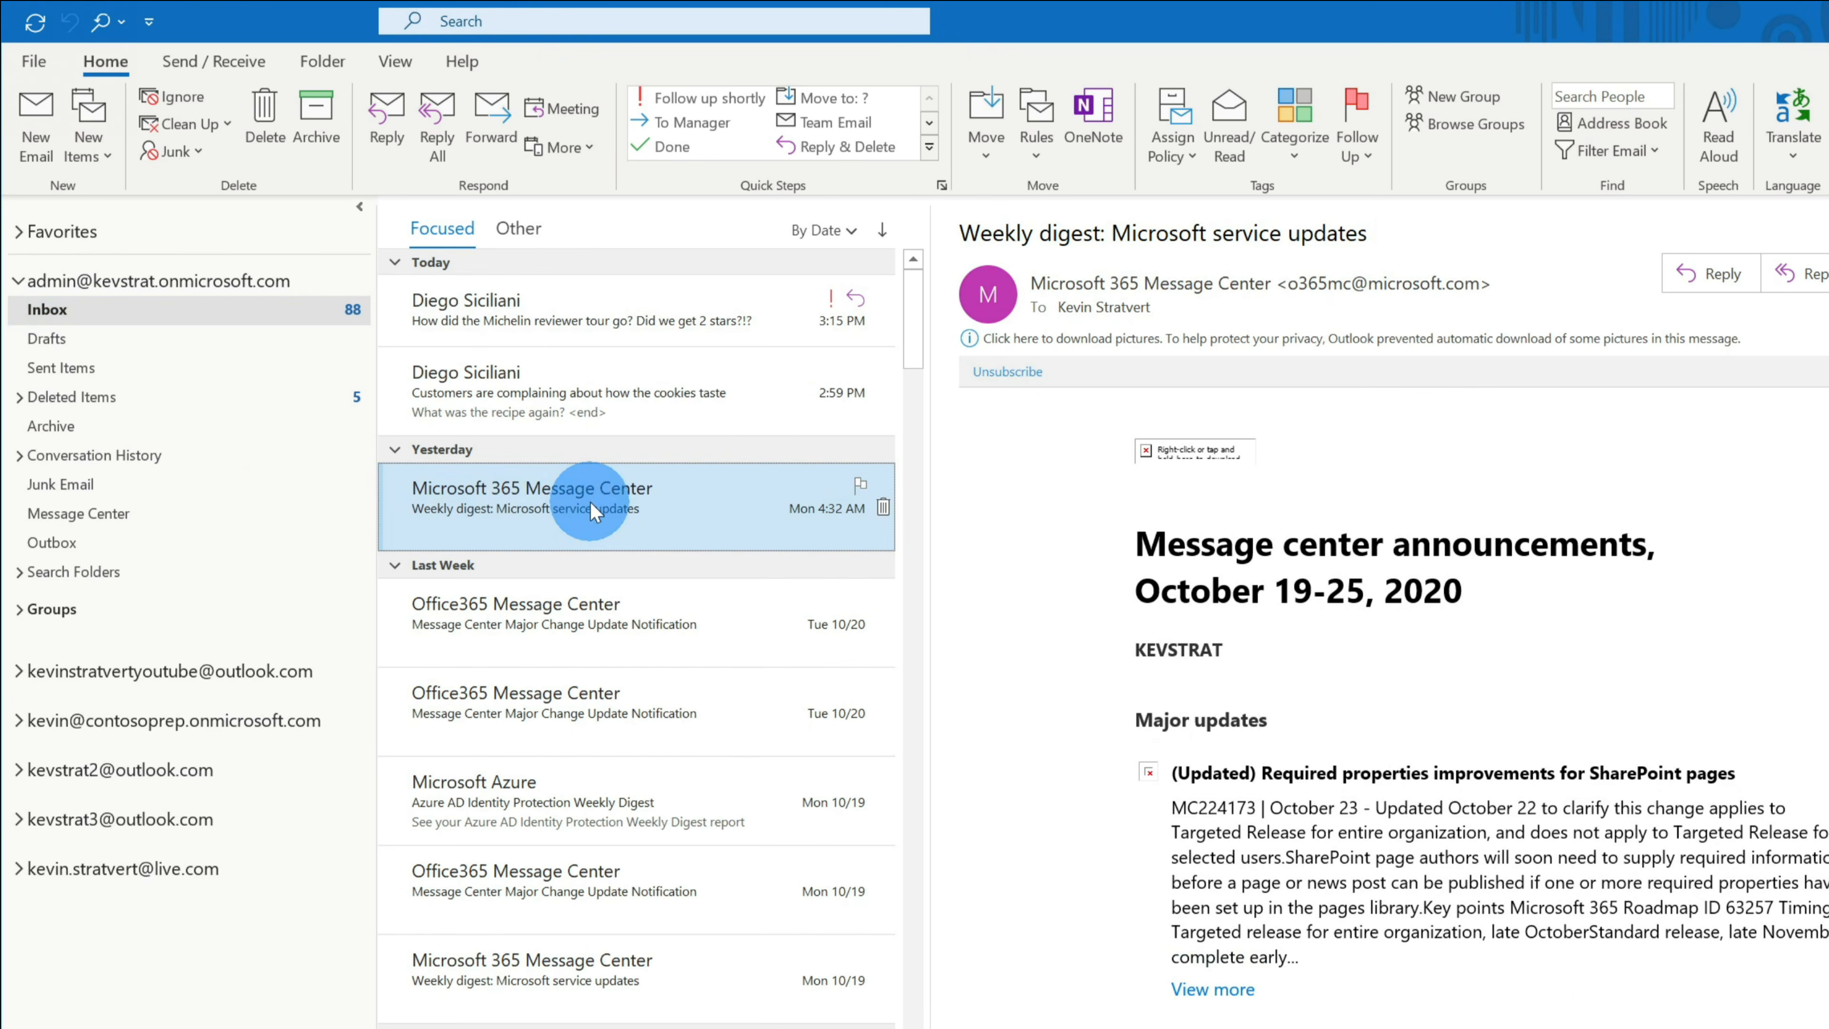
right_click(691, 589)
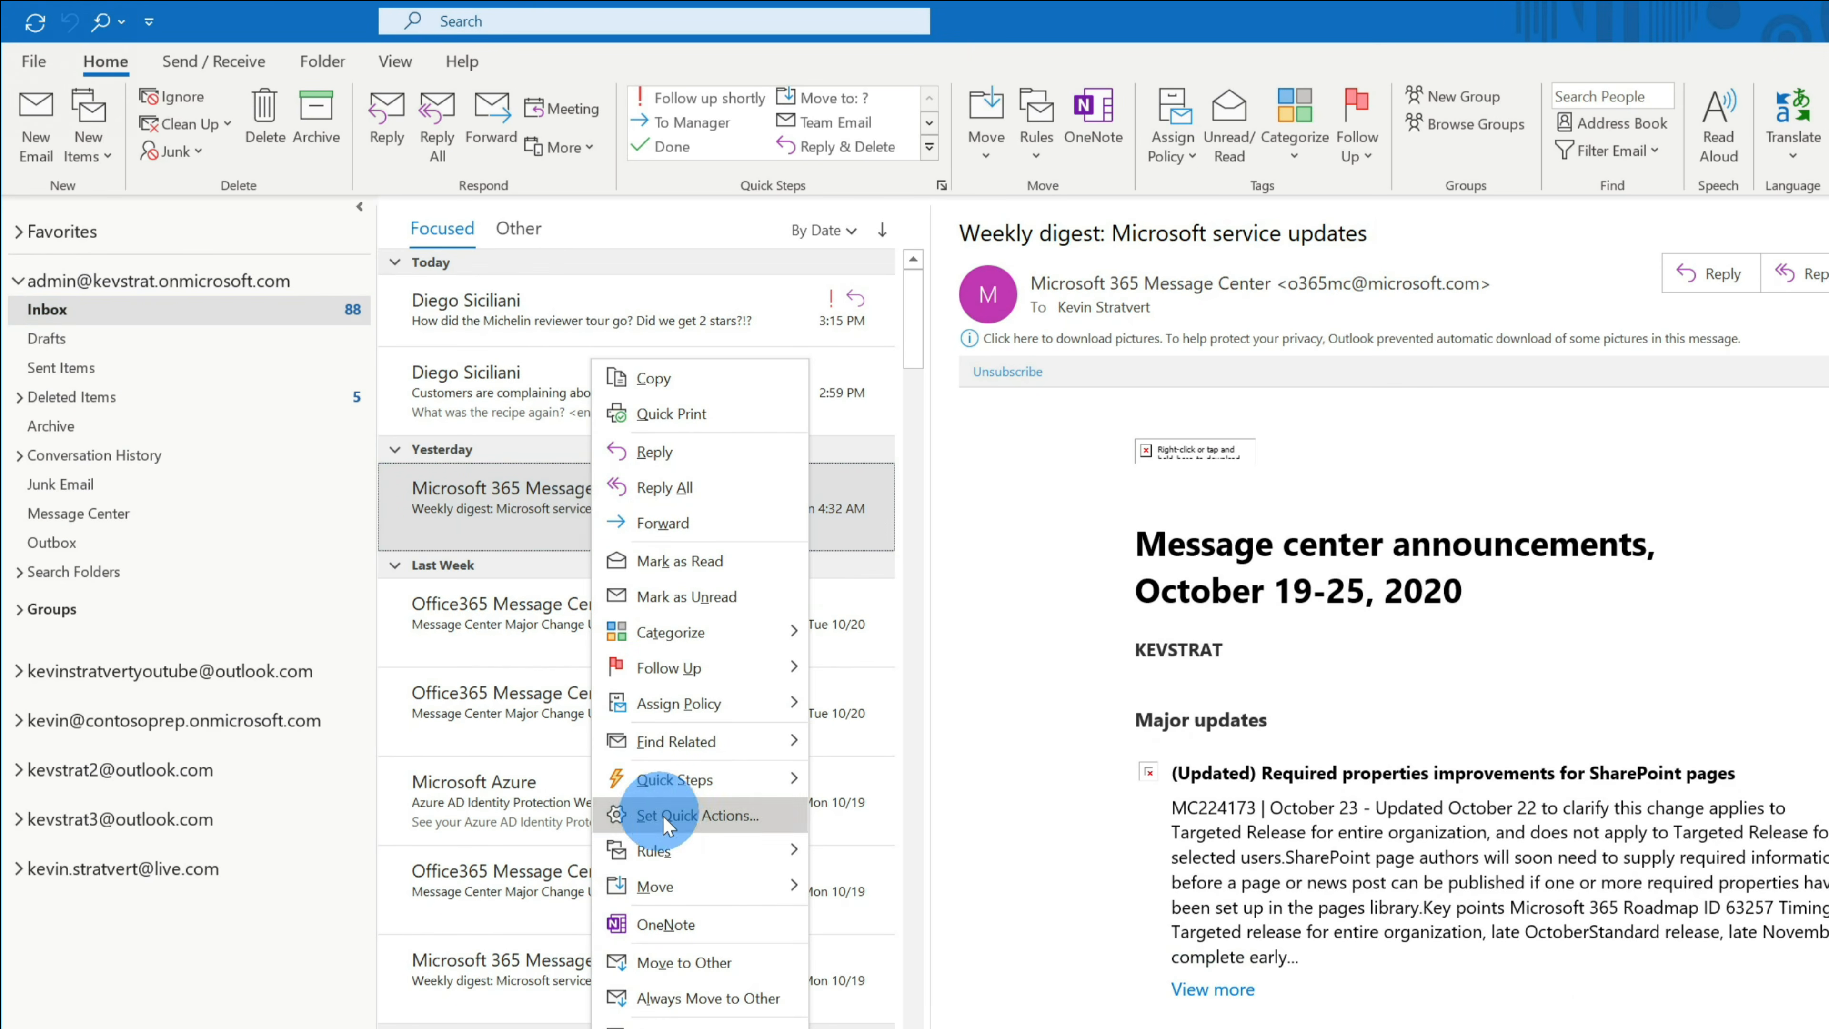
- Draft a rule moving mail from Microsoft 365 Message Center into the Message Center folder
mouse_move(678, 848)
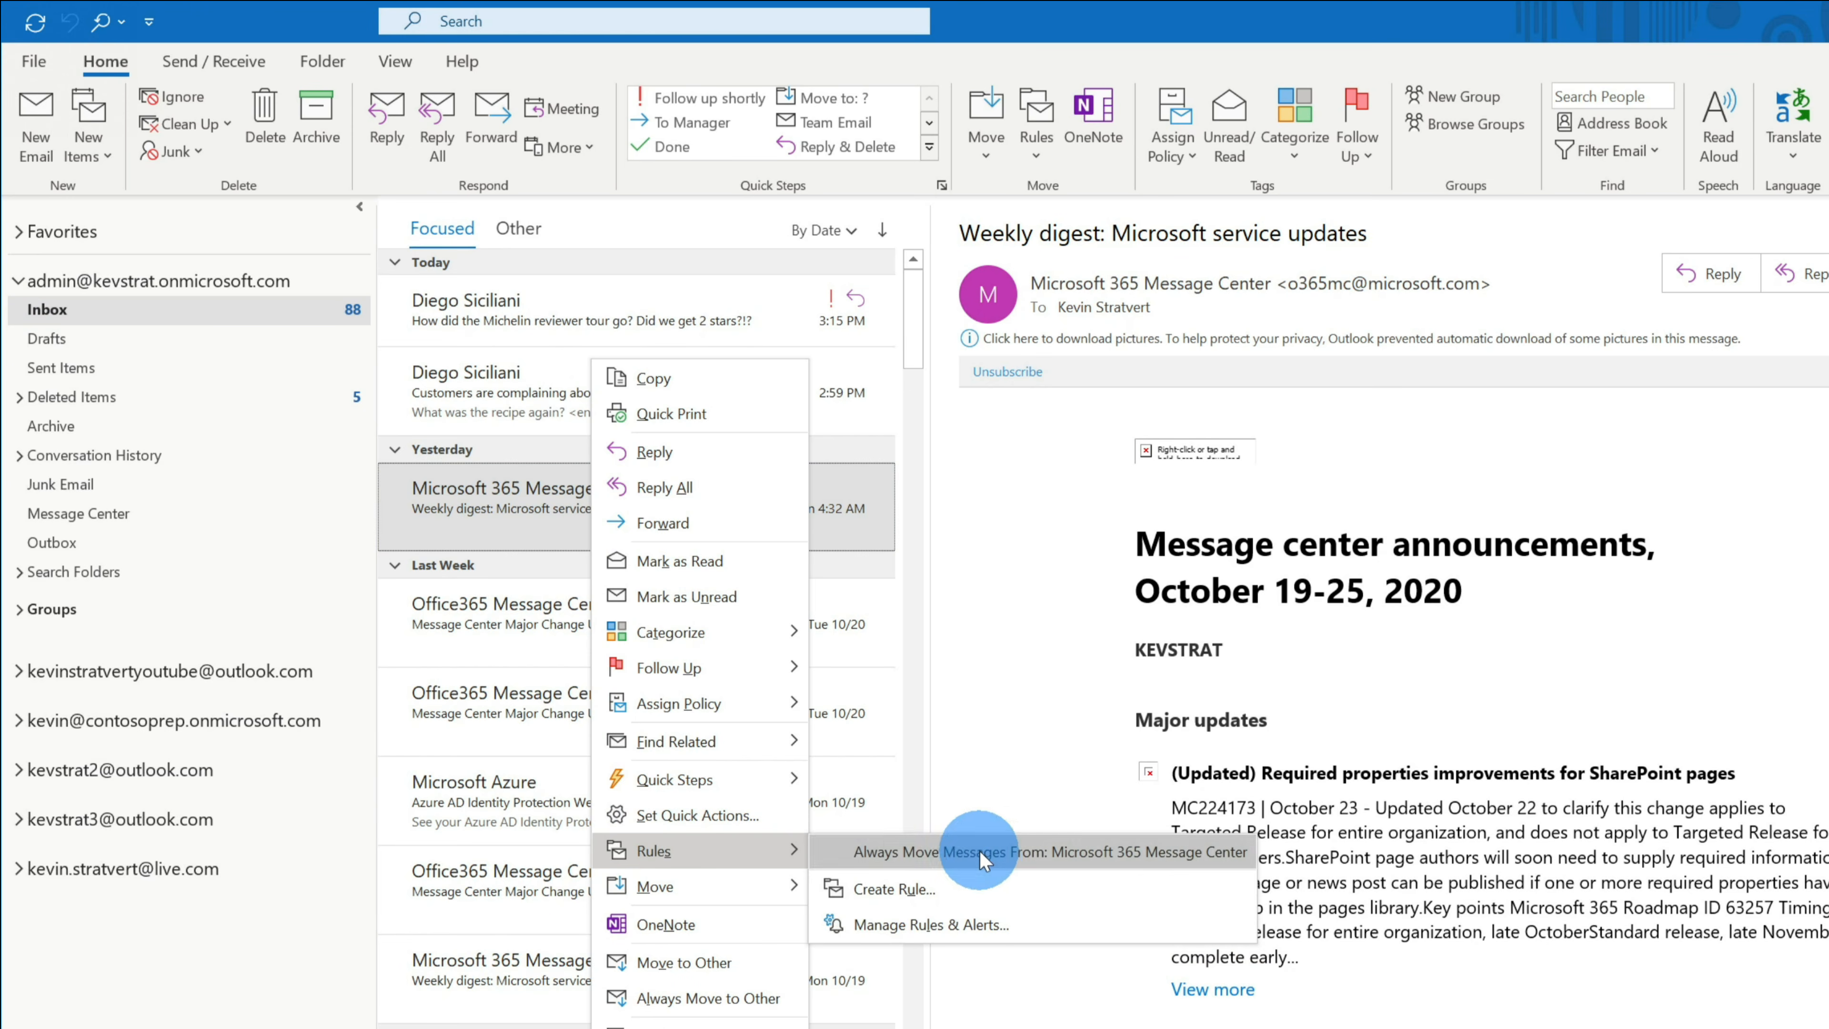
click(1001, 882)
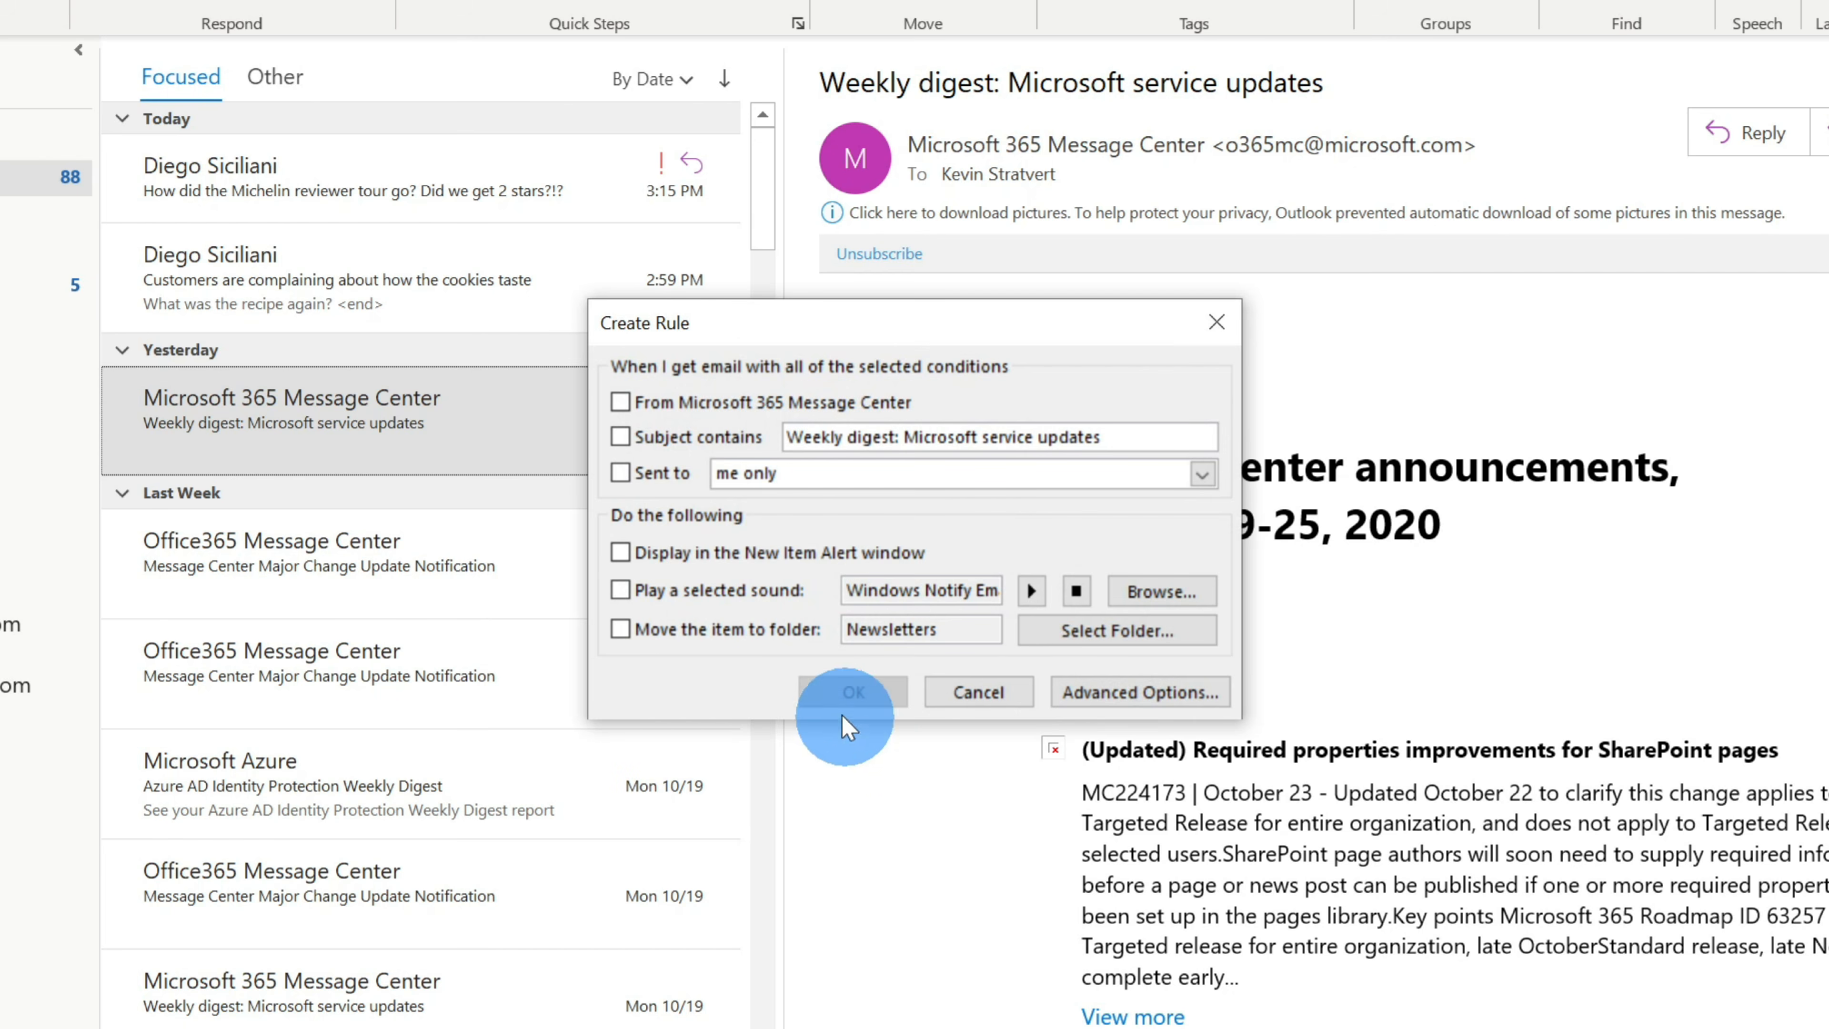
click(728, 411)
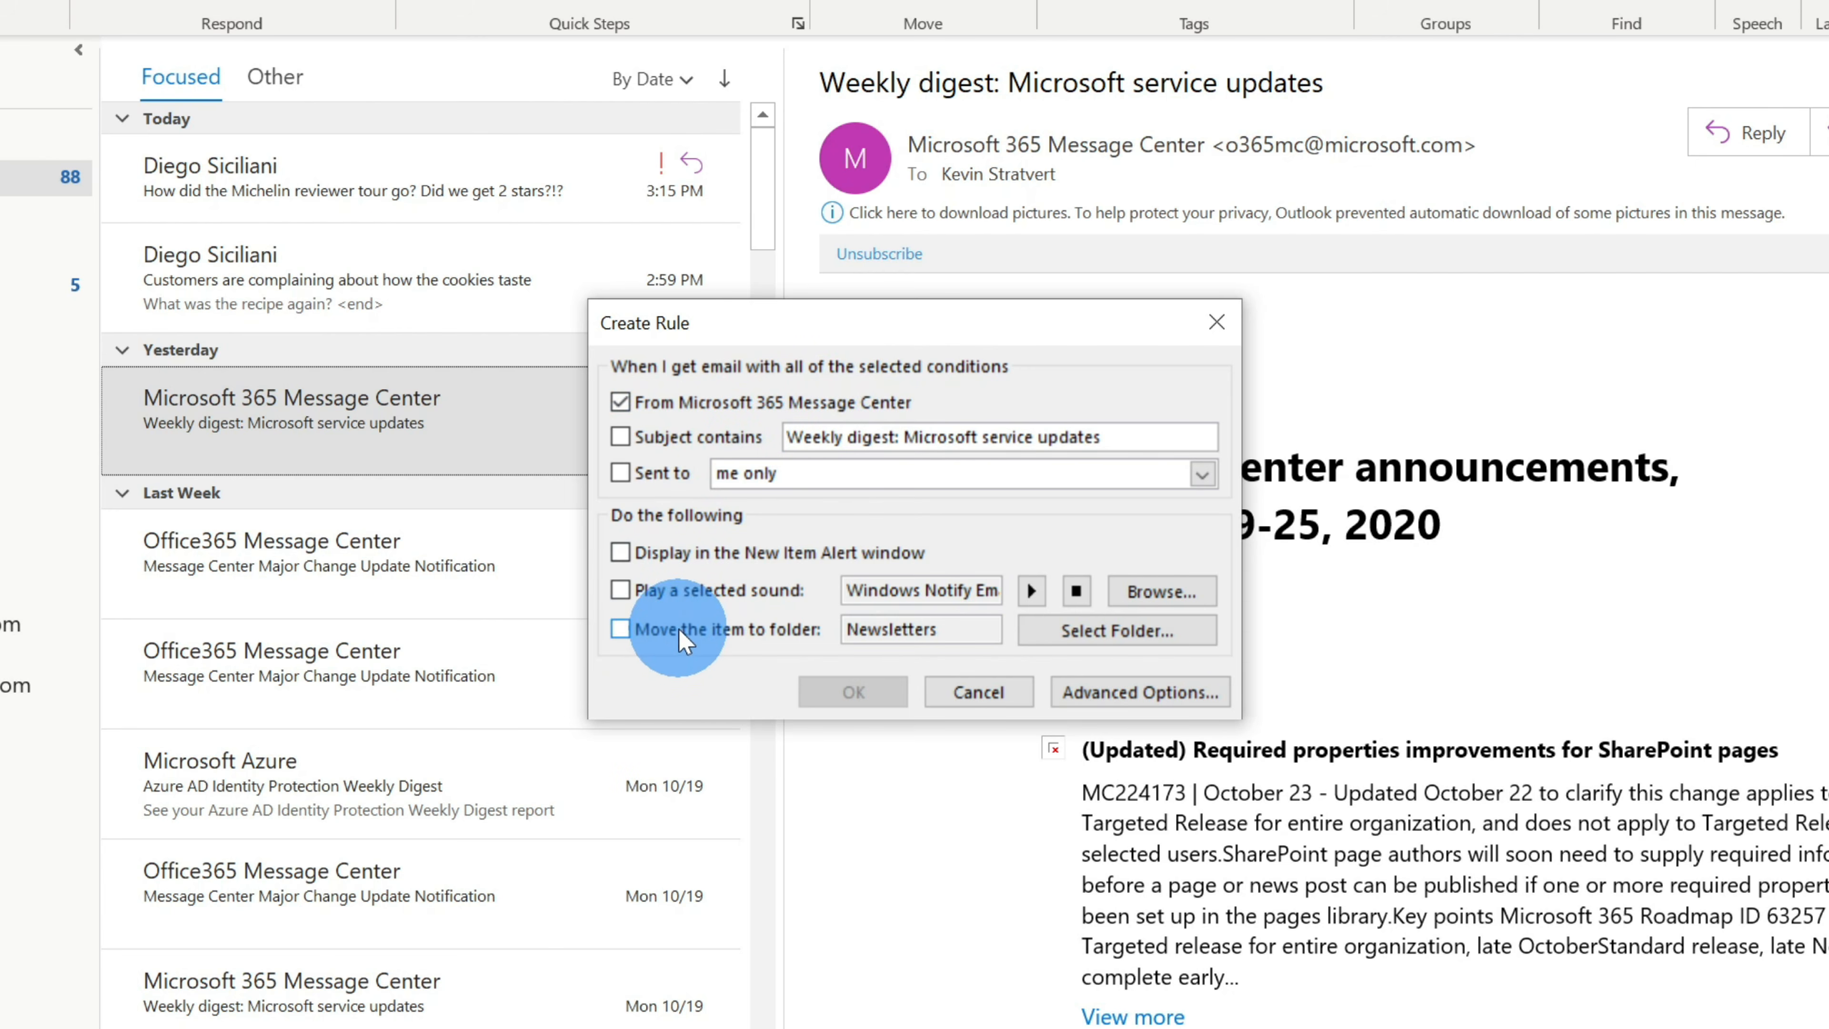
click(634, 630)
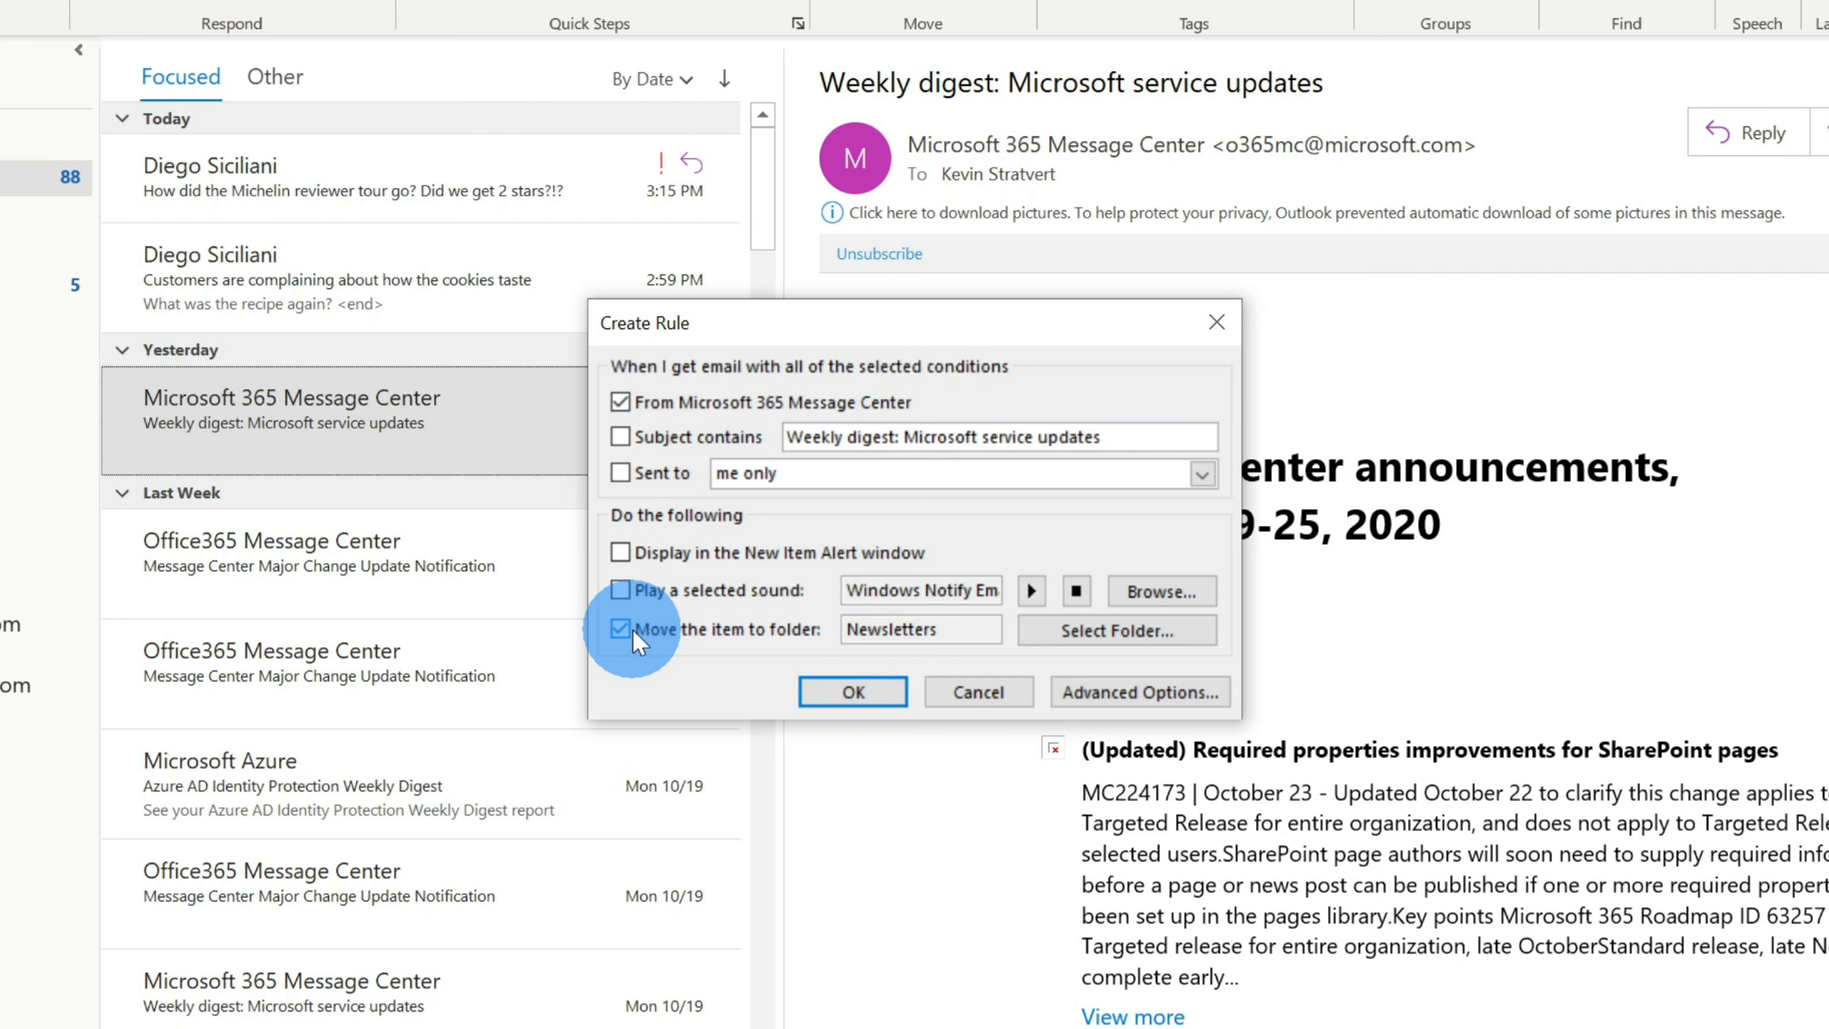
click(1099, 638)
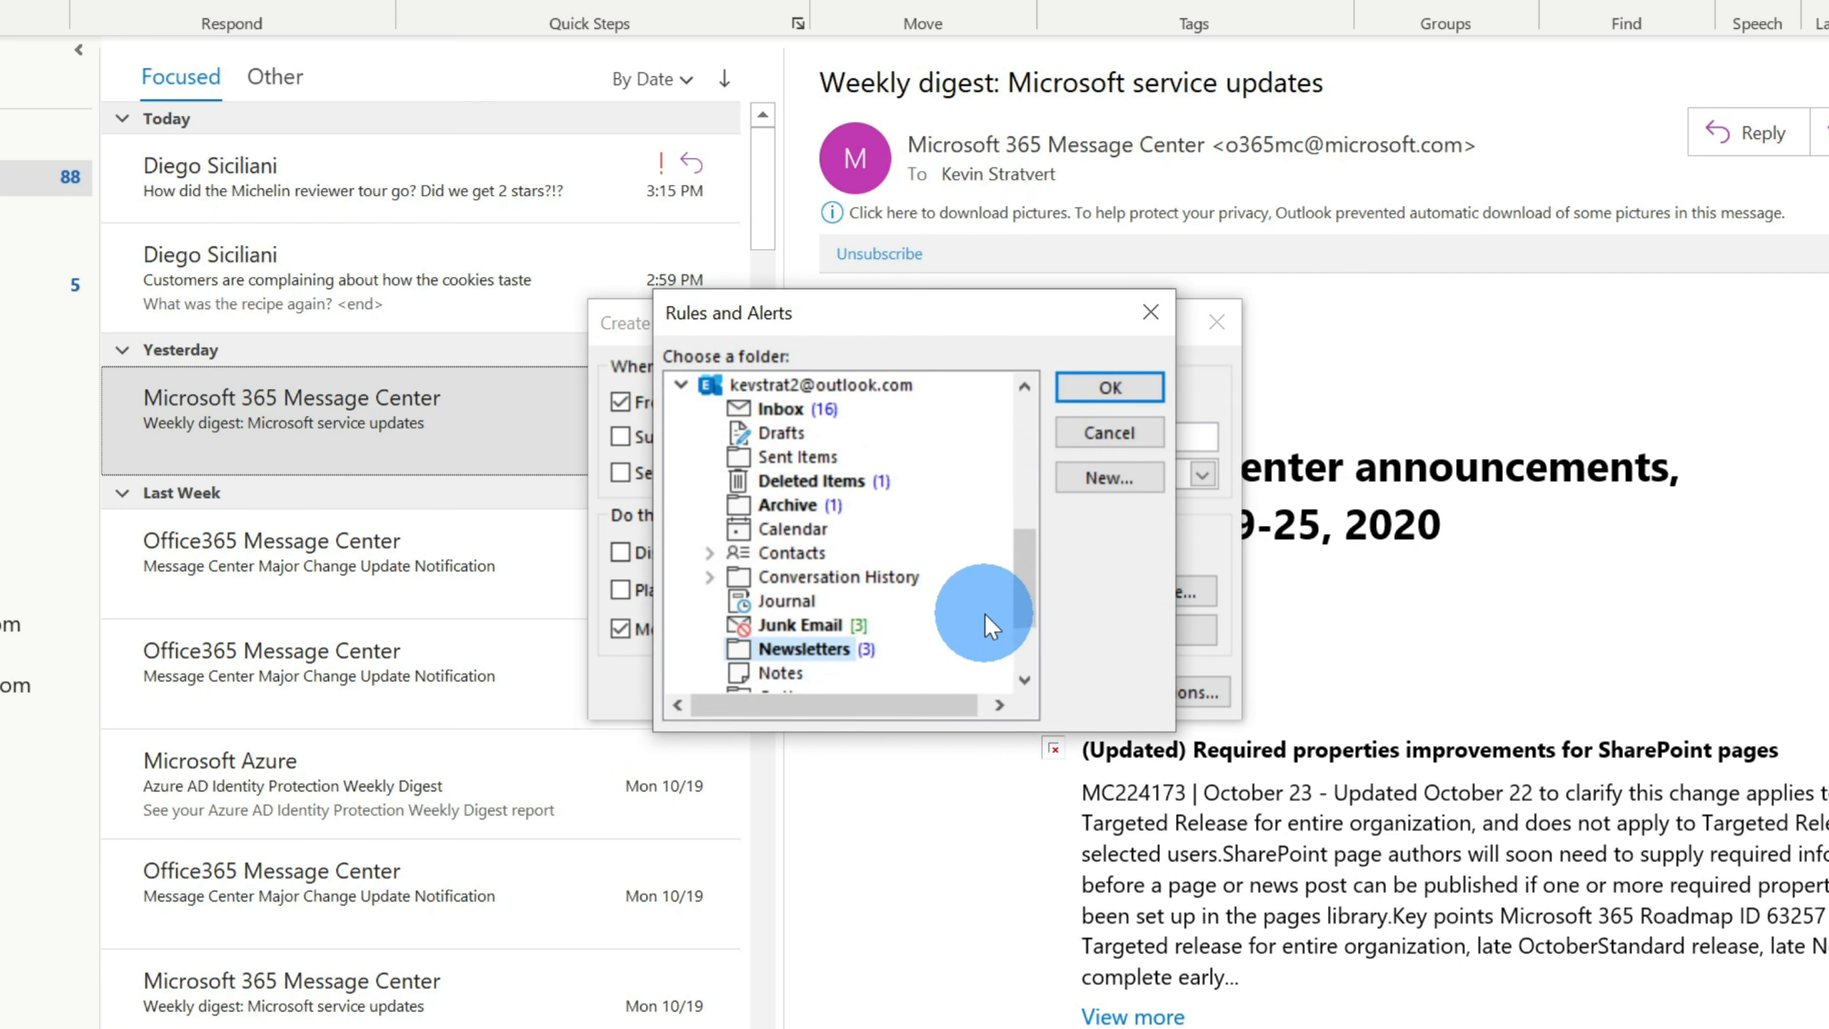
drag(1029, 604, 1031, 433)
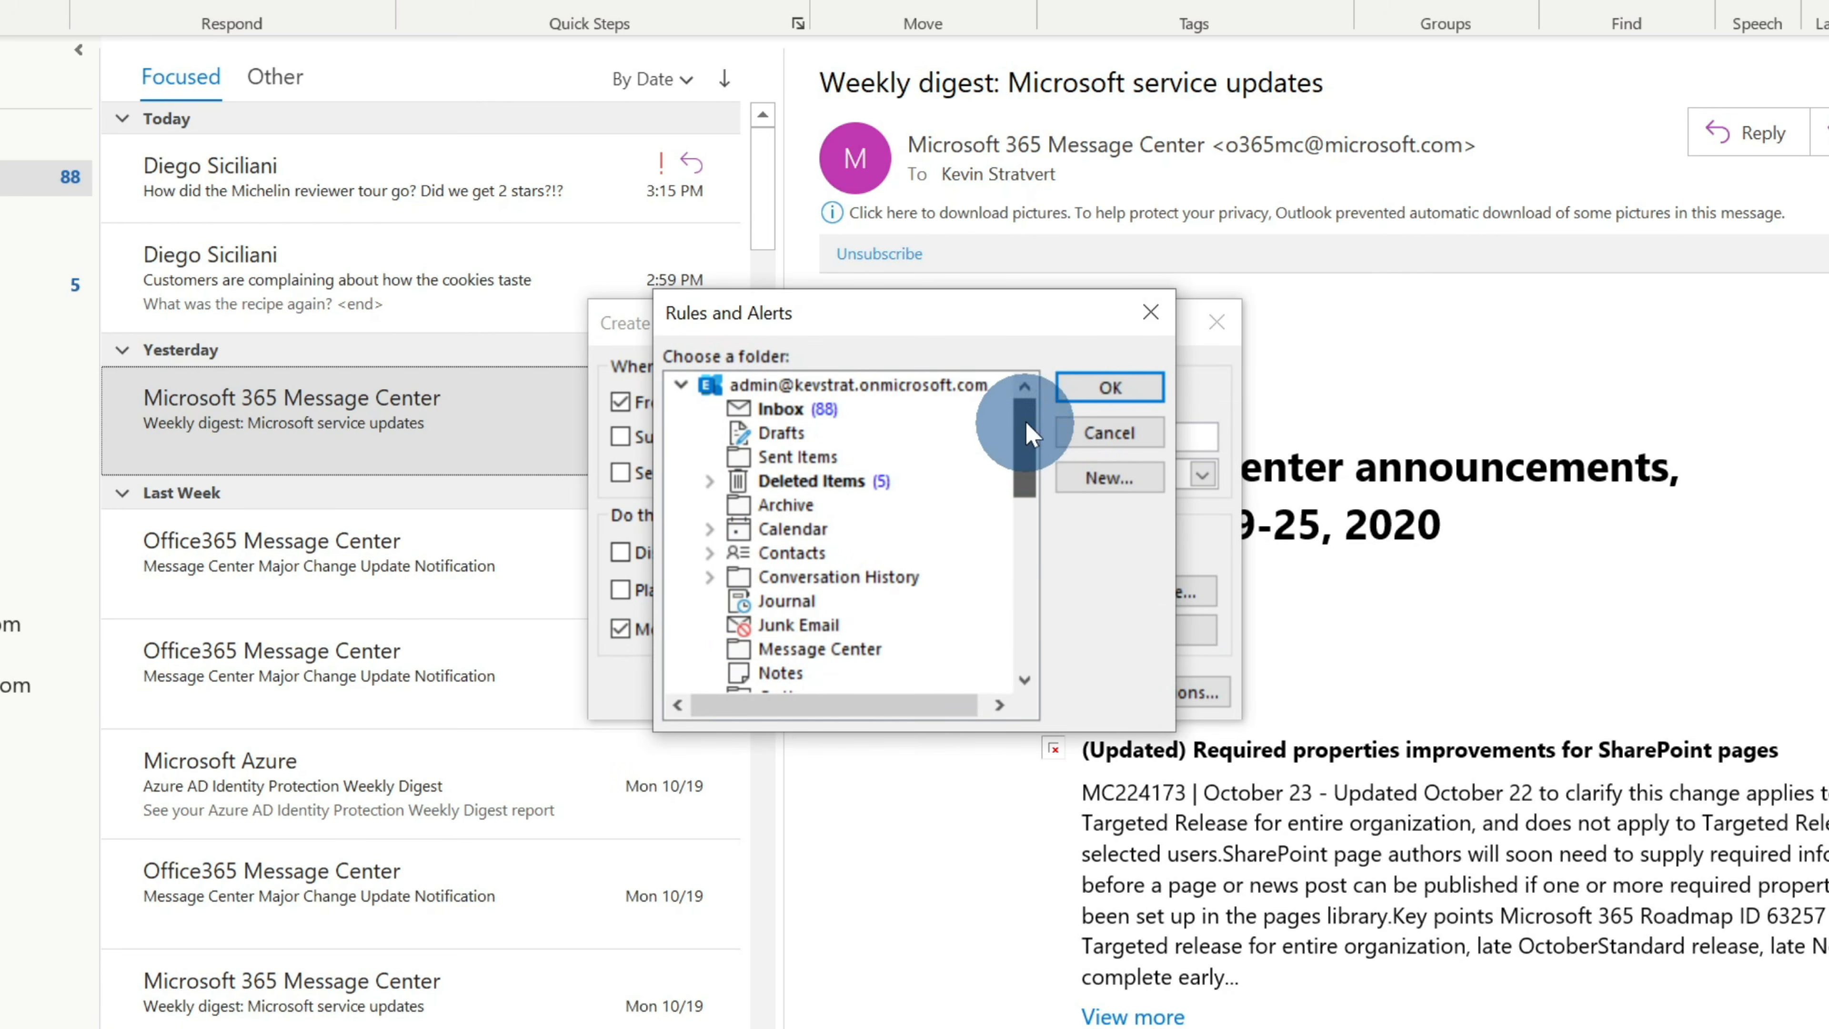
click(1088, 387)
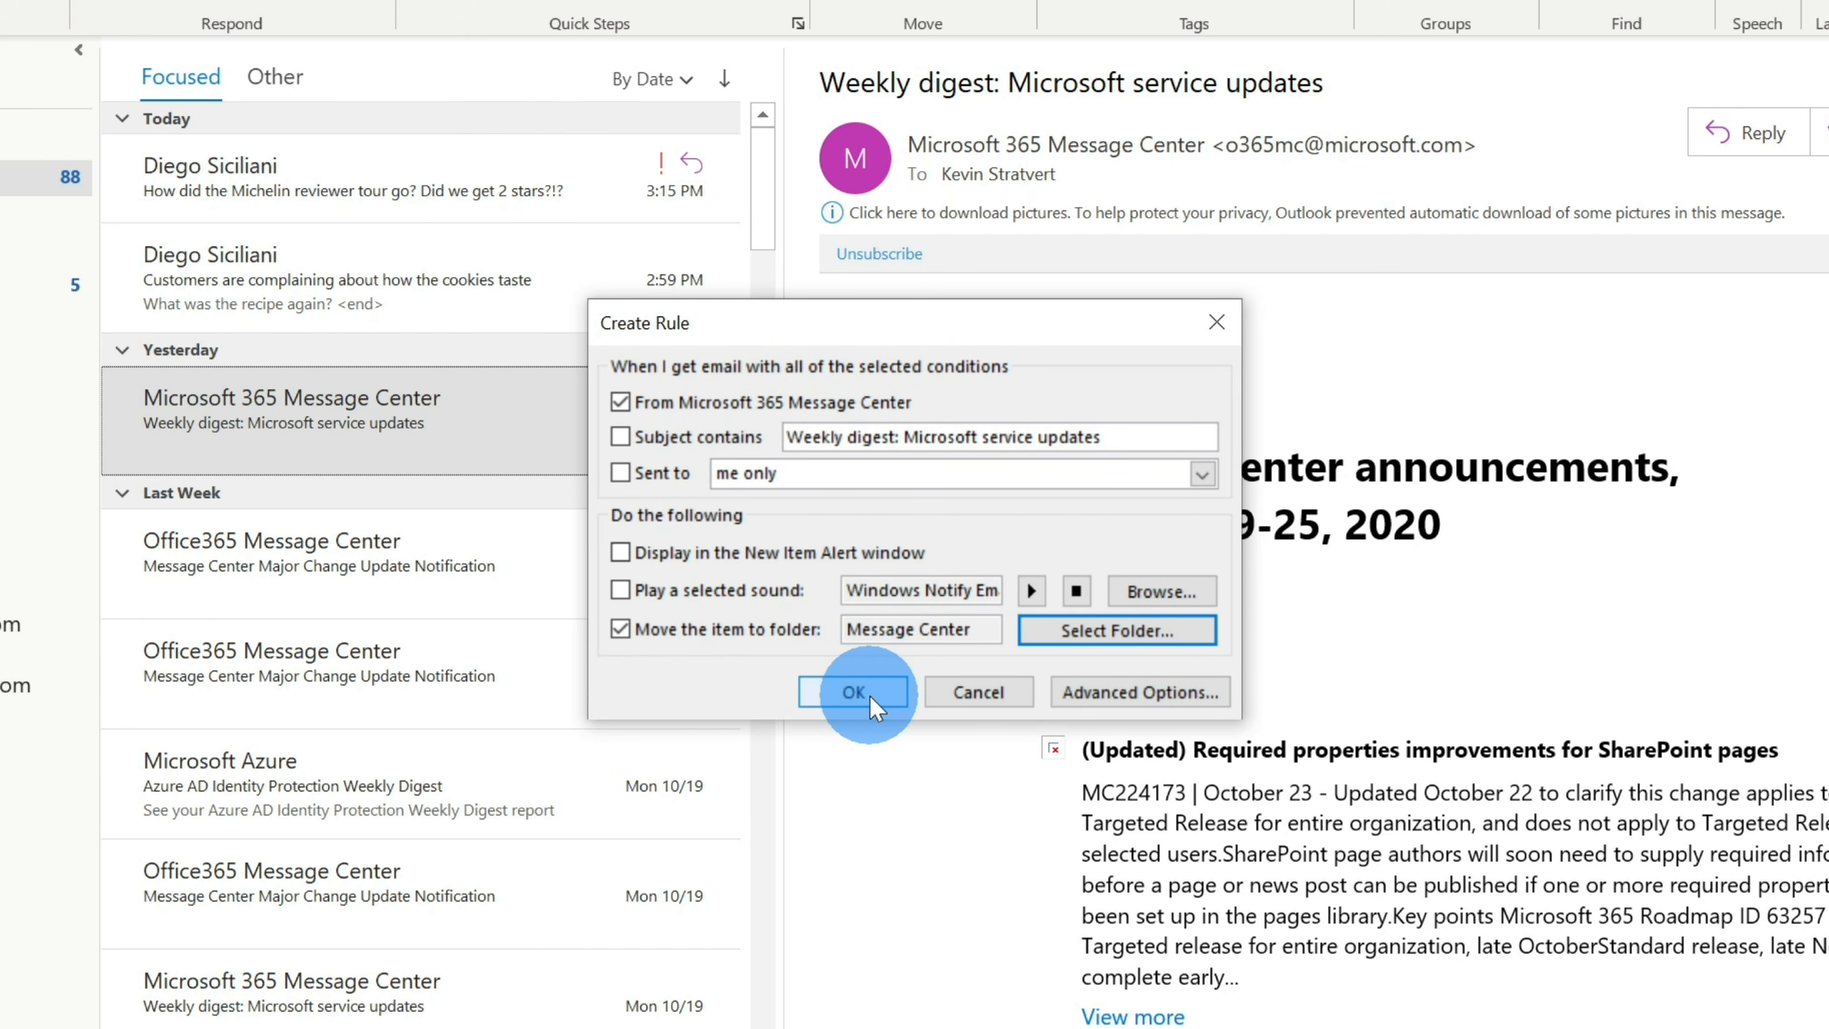
click(1141, 693)
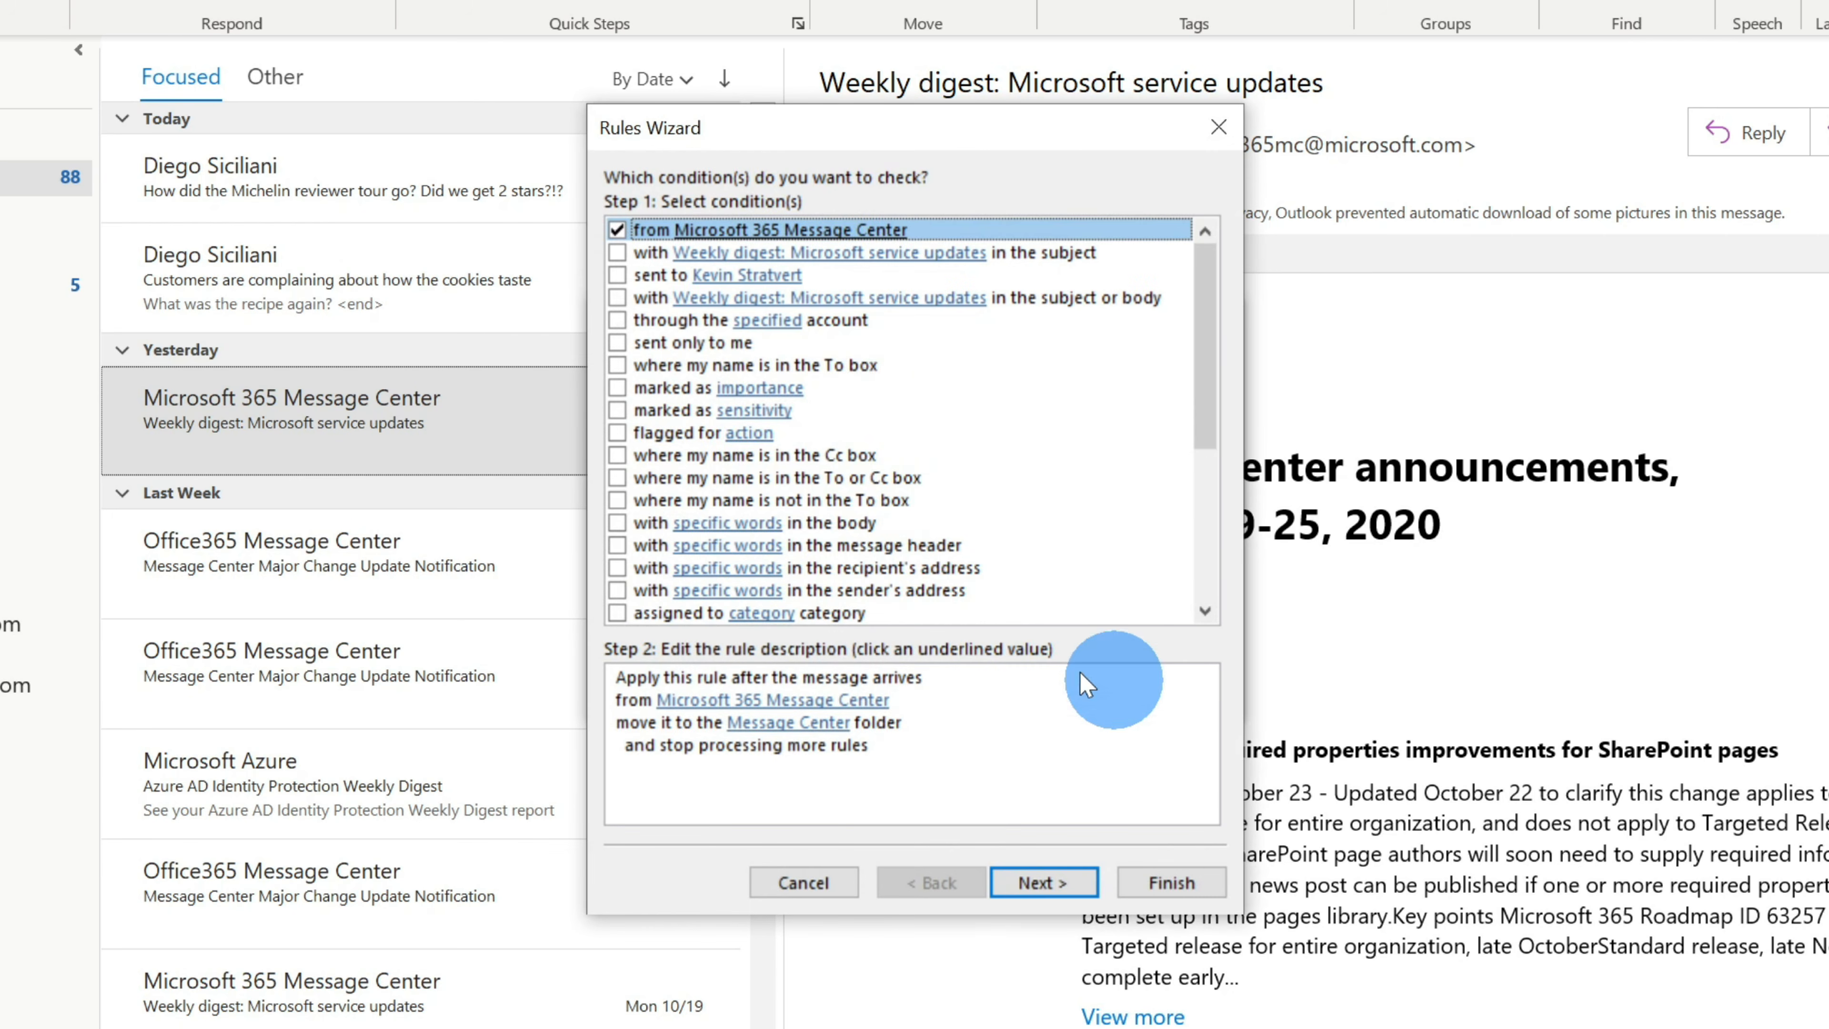
- Review the 'from Microsoft 365 Message Center' condition and finish the rule, moving 52 messages
scroll(891, 306, down, 5)
scroll(913, 517, up, 4)
scroll(913, 517, up, 1)
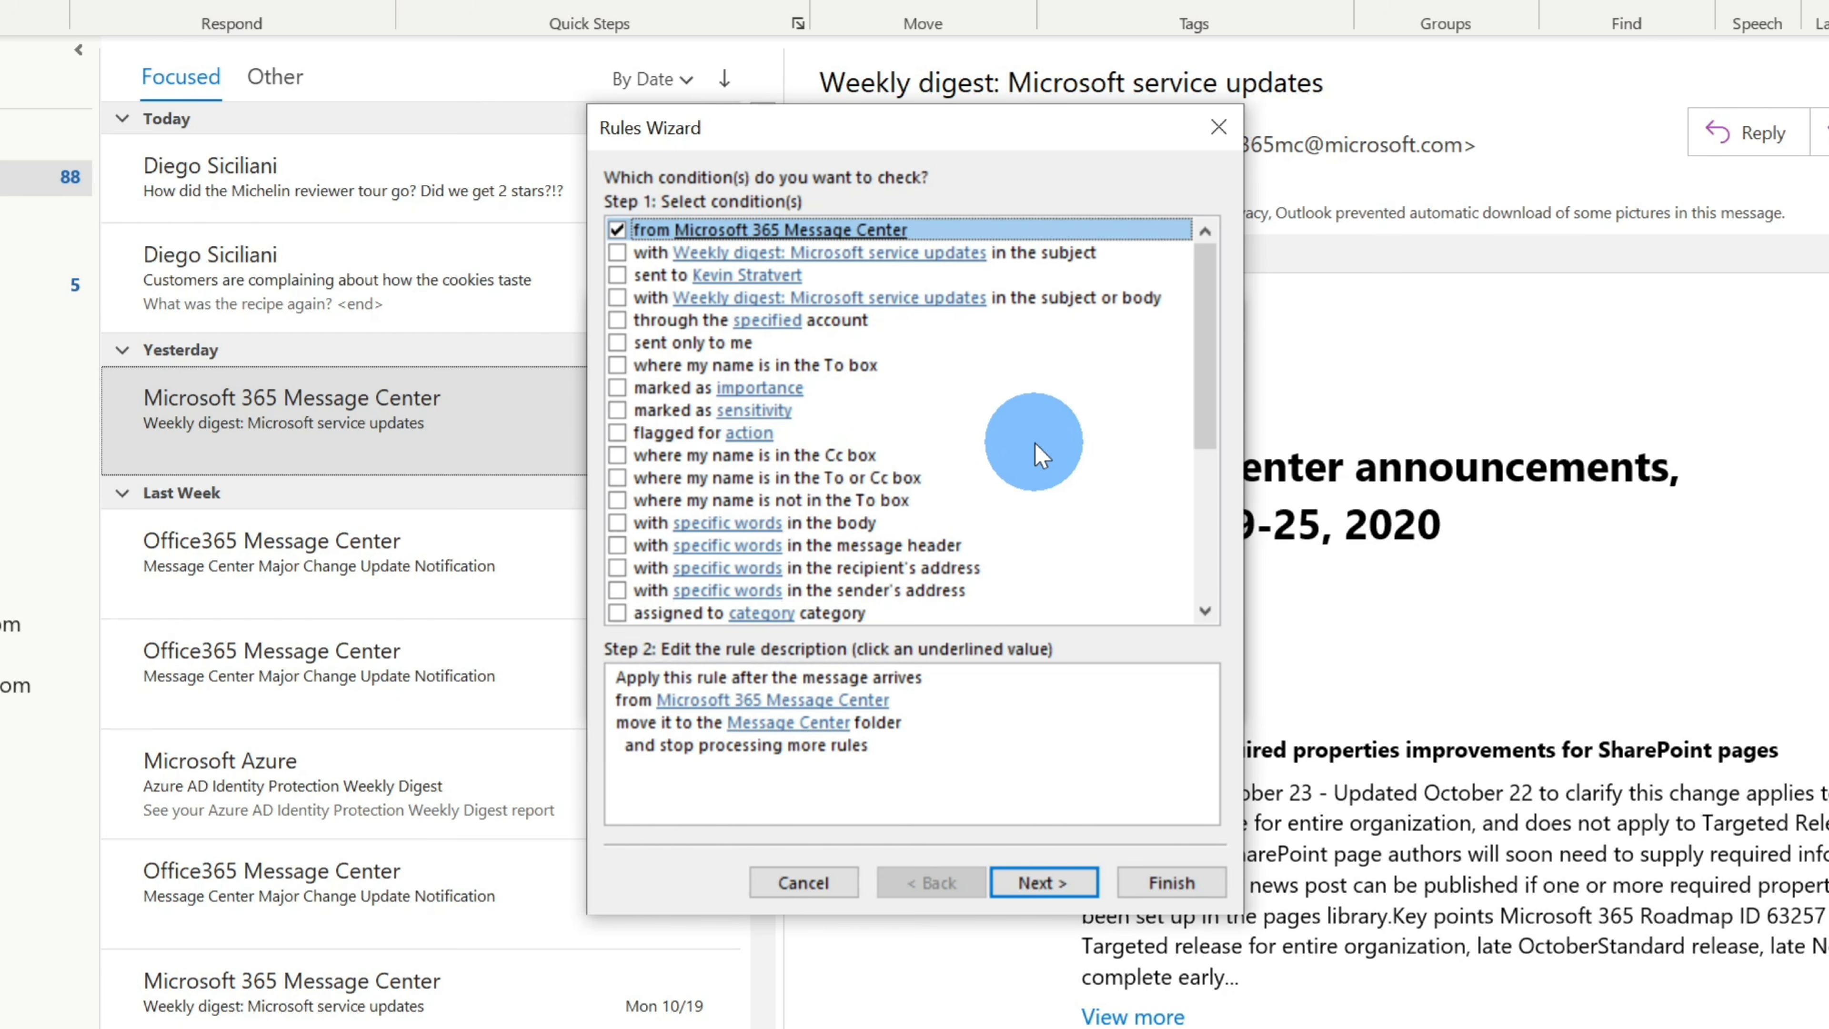
click(676, 737)
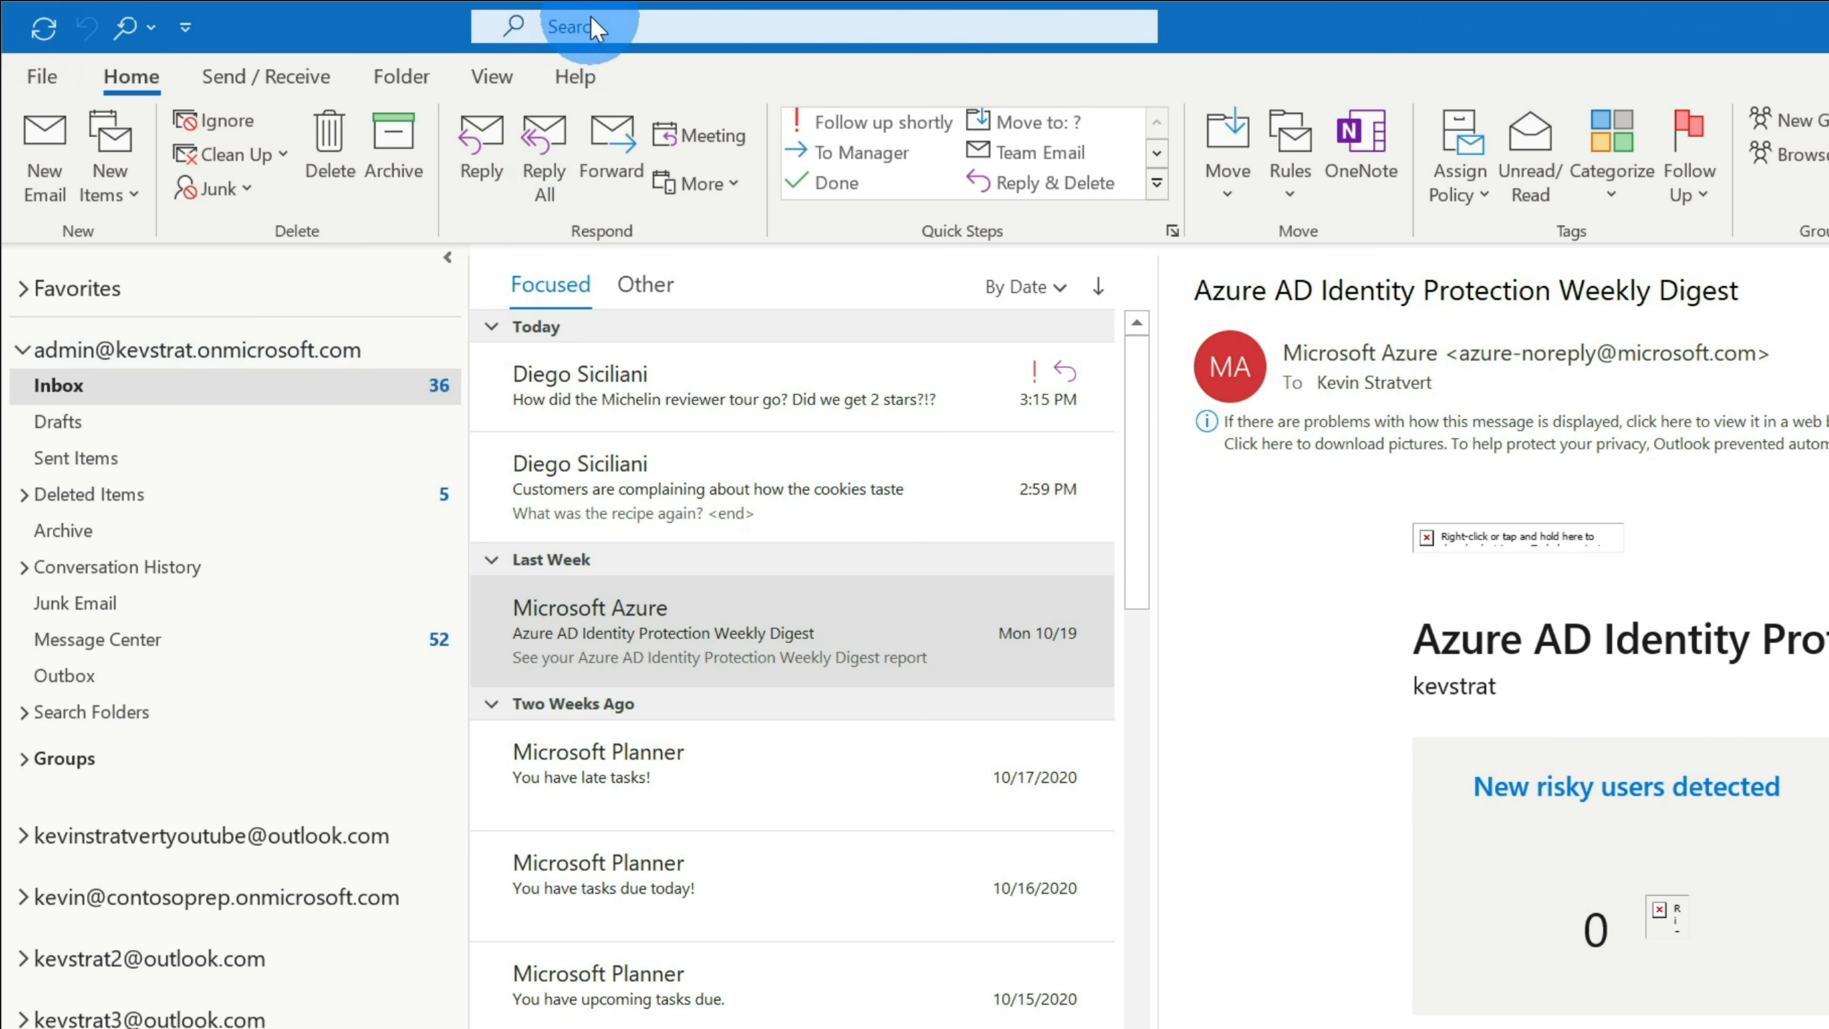
- Search all mailboxes for 'folder: inbox' and open the Michelin reviewer tour message
click(424, 19)
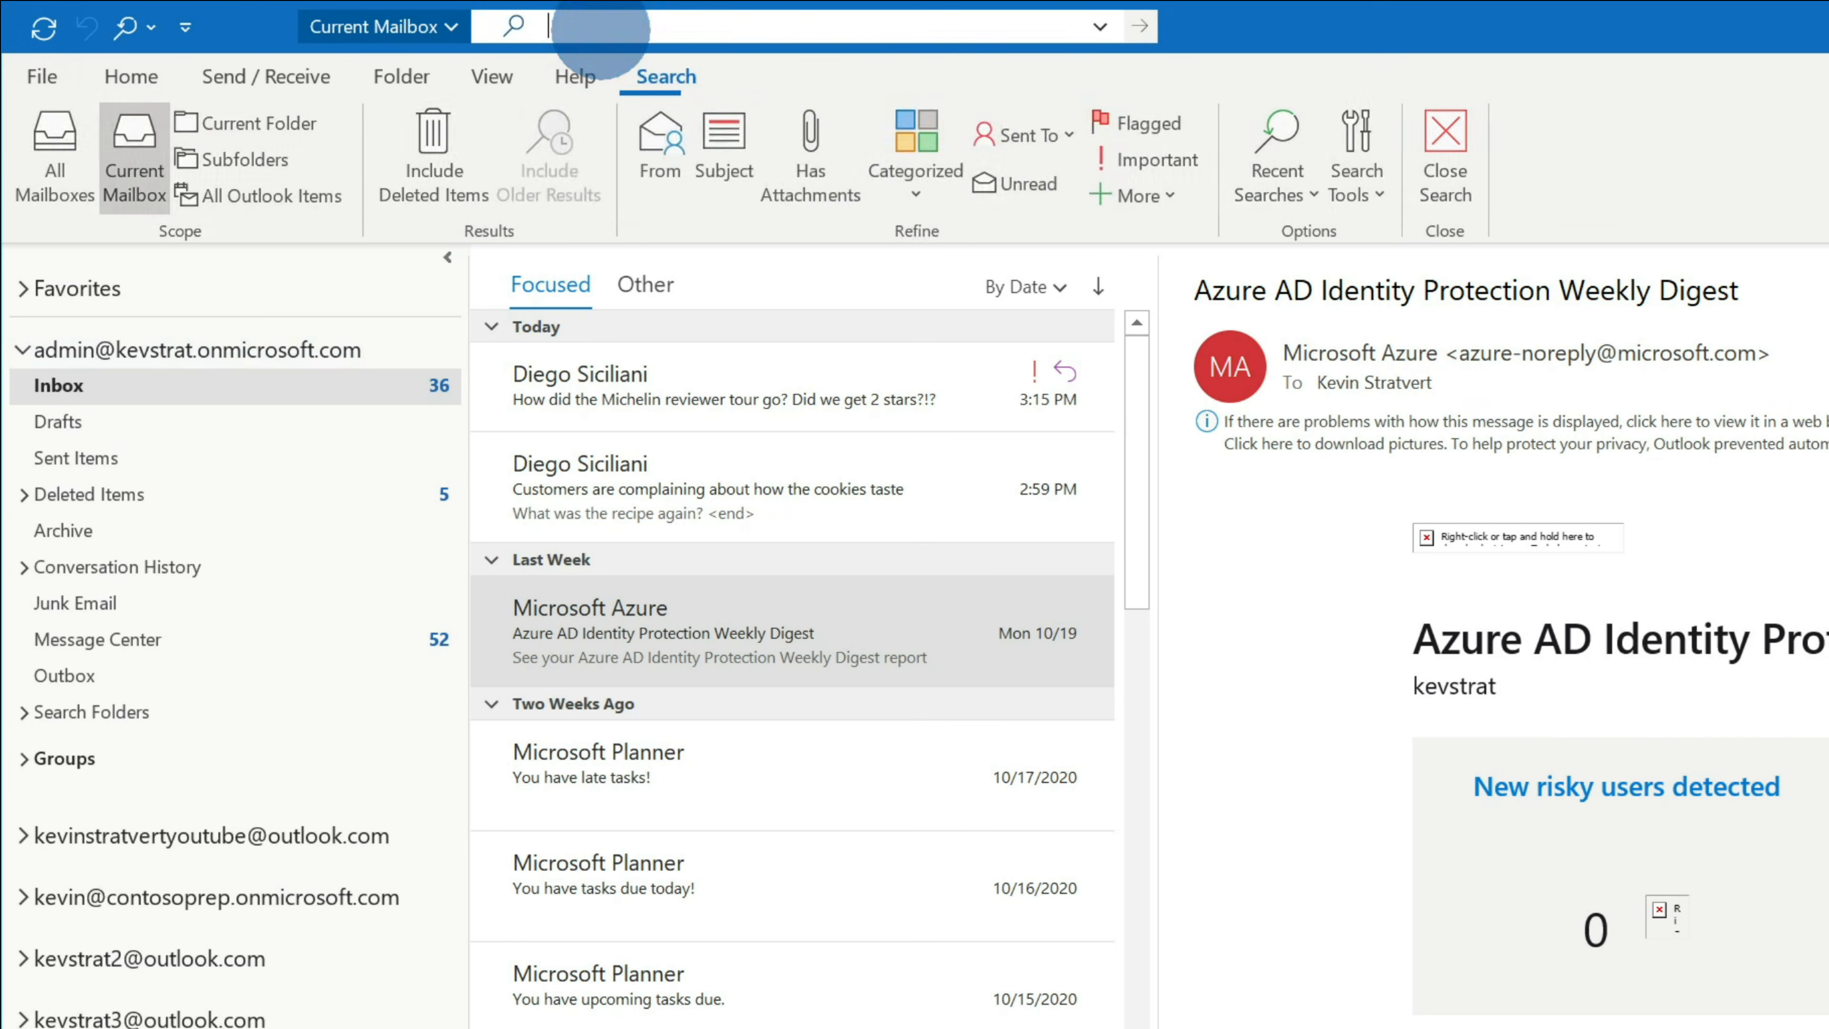
click(448, 27)
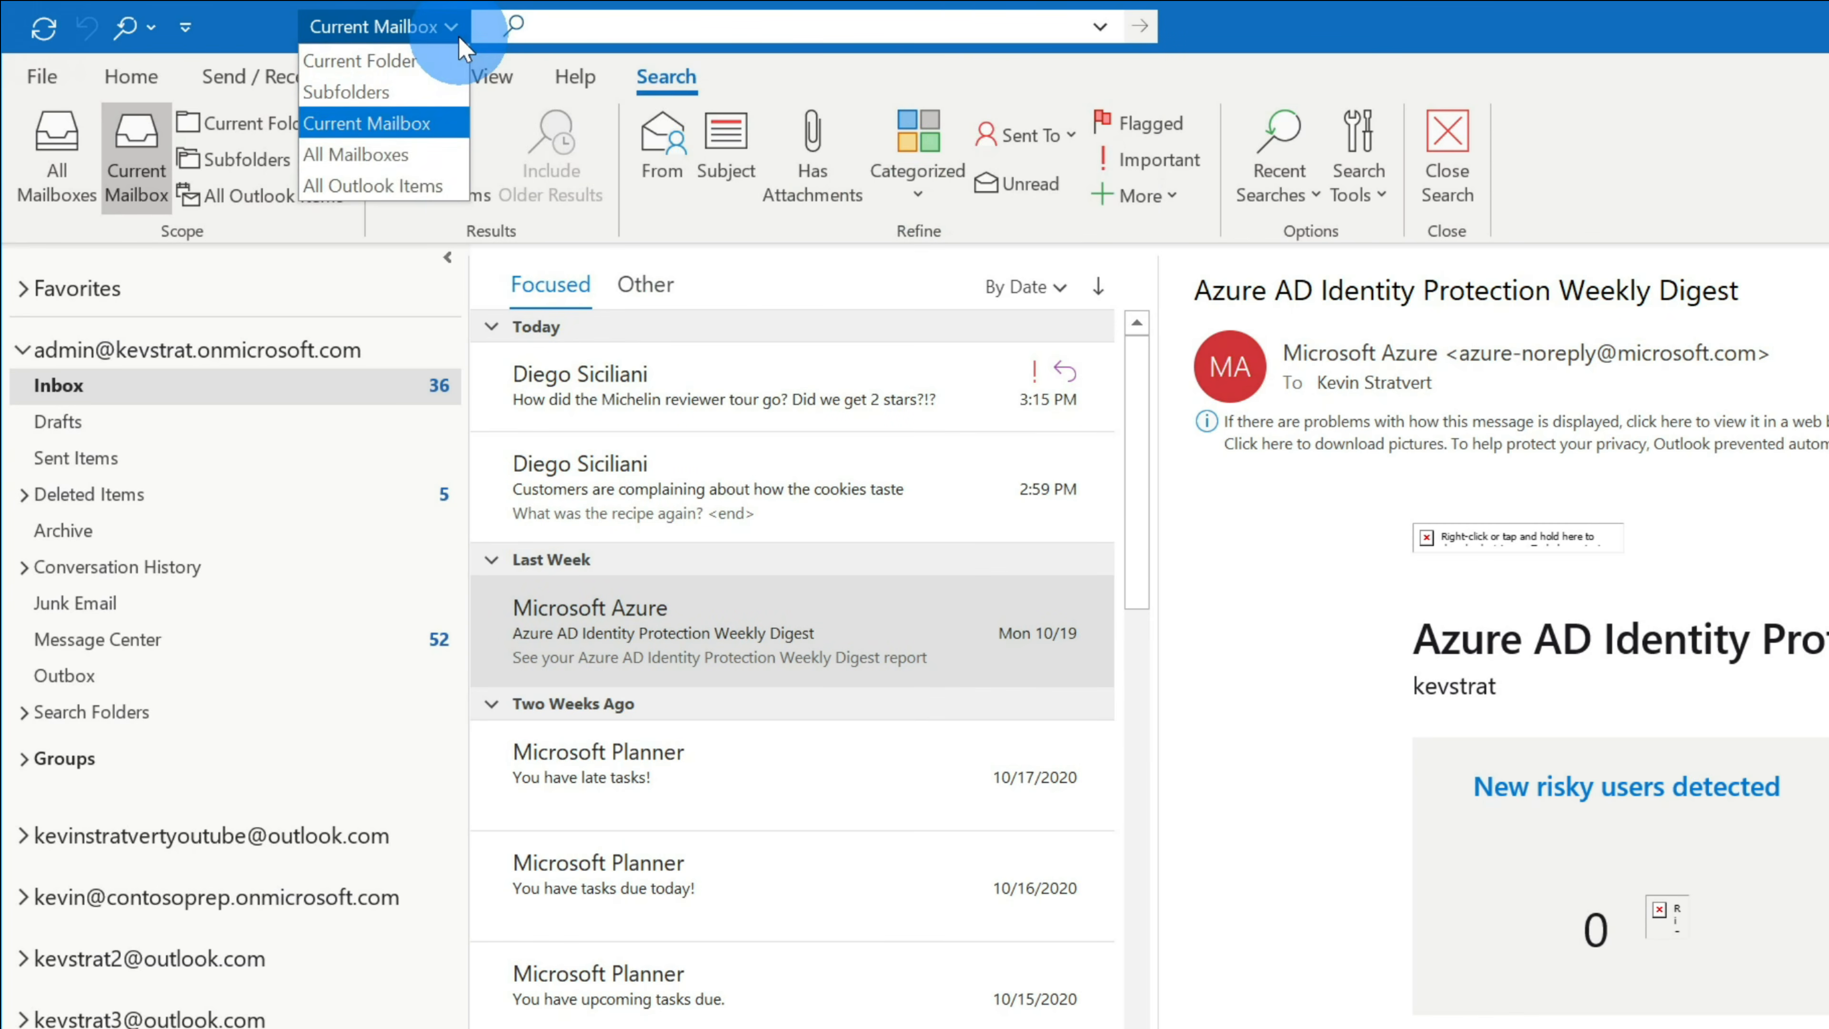
click(414, 154)
click(576, 30)
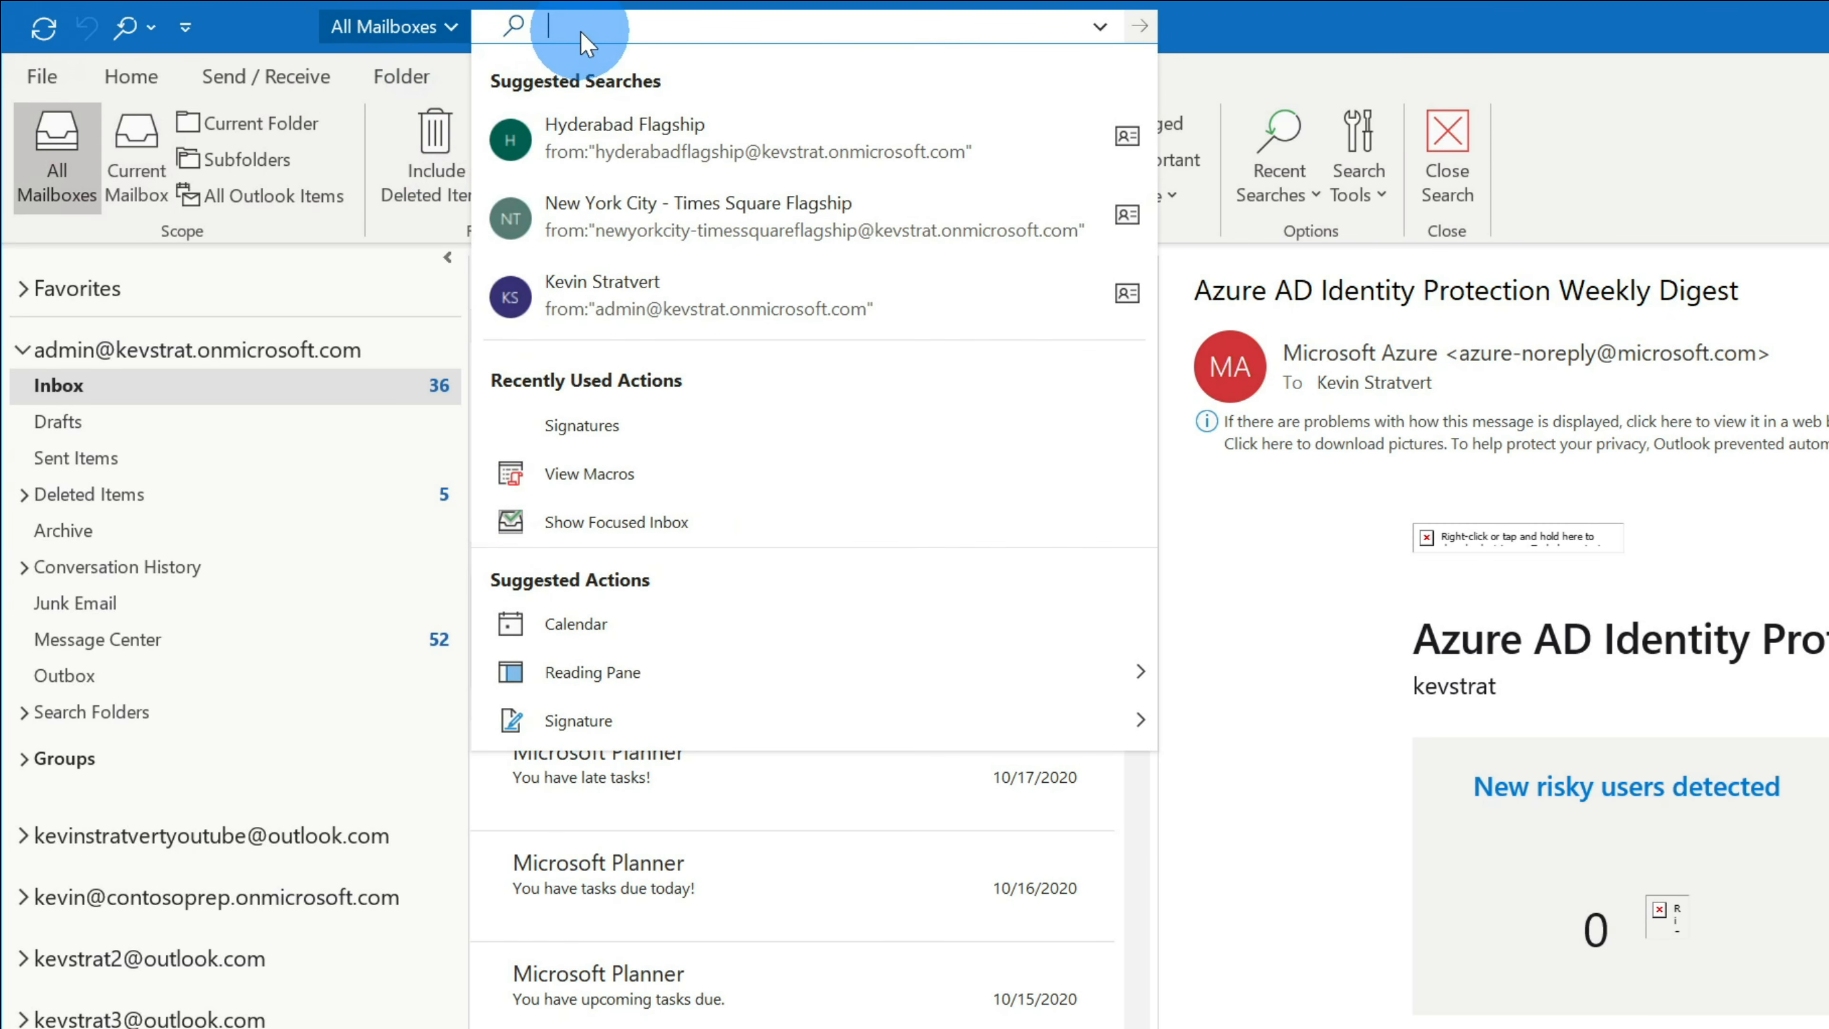
text(folder: inbox)
key(Return)
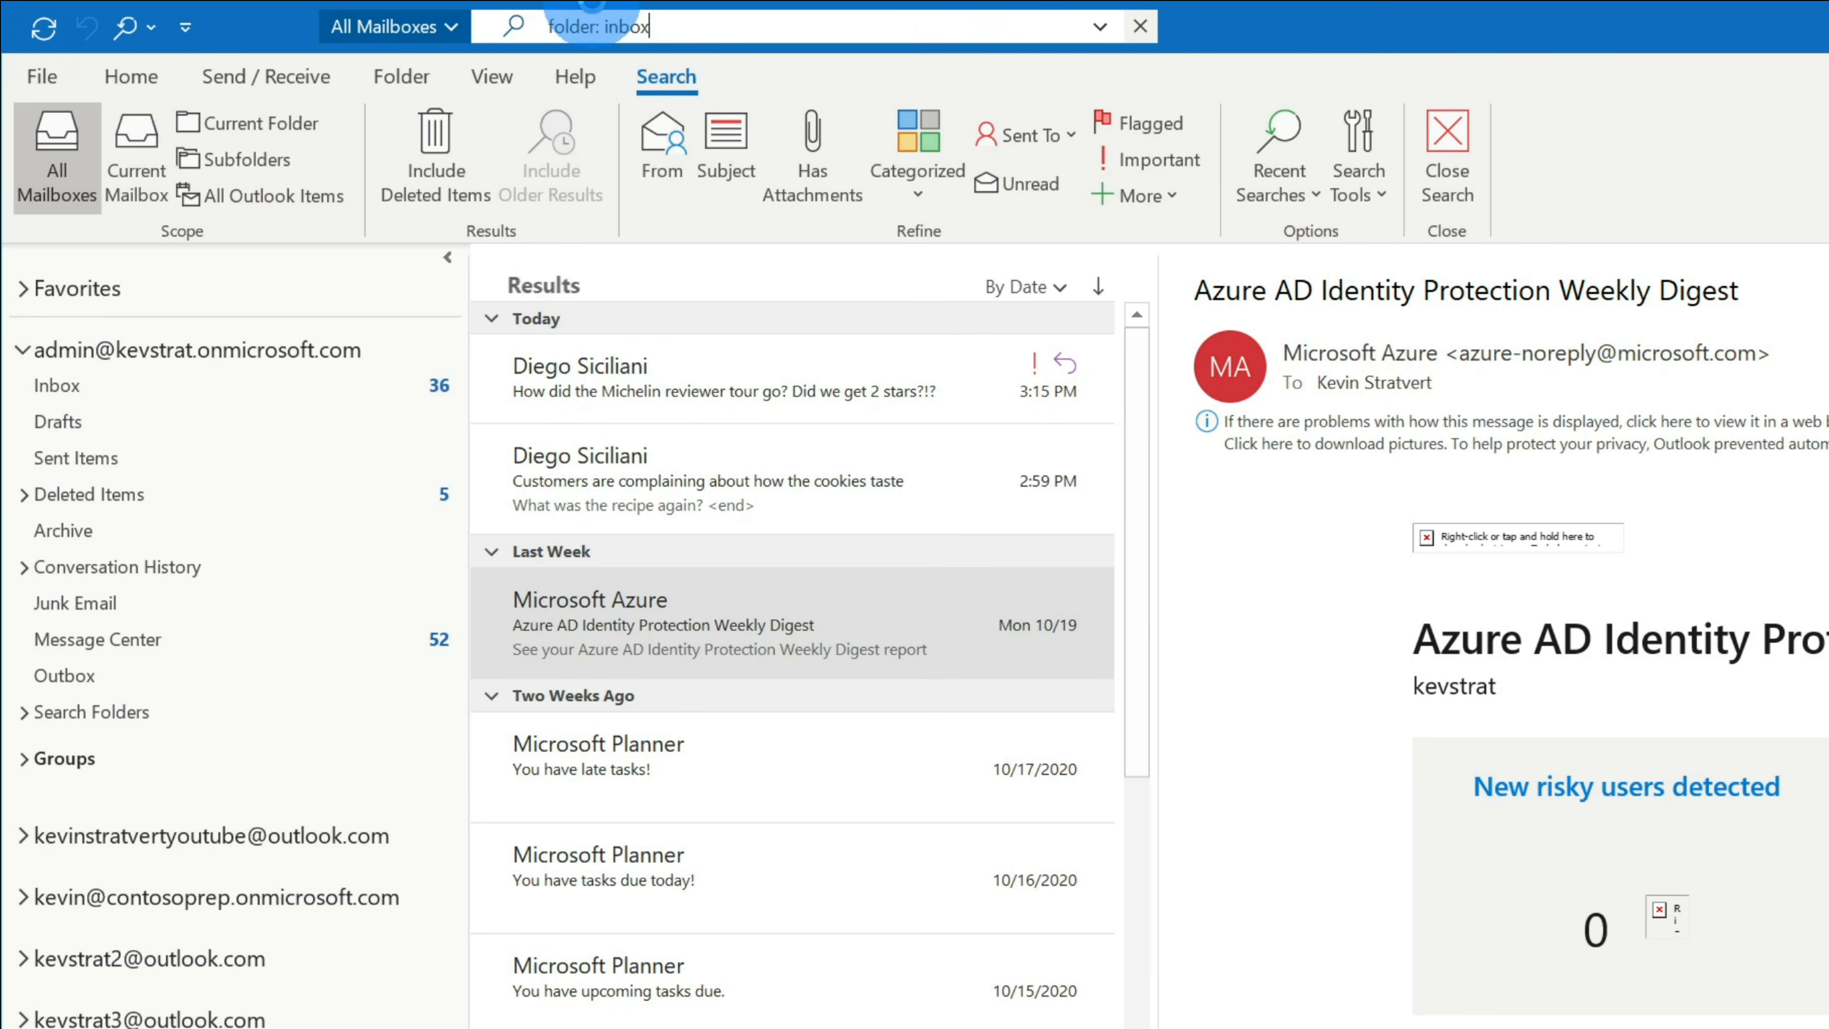
click(898, 400)
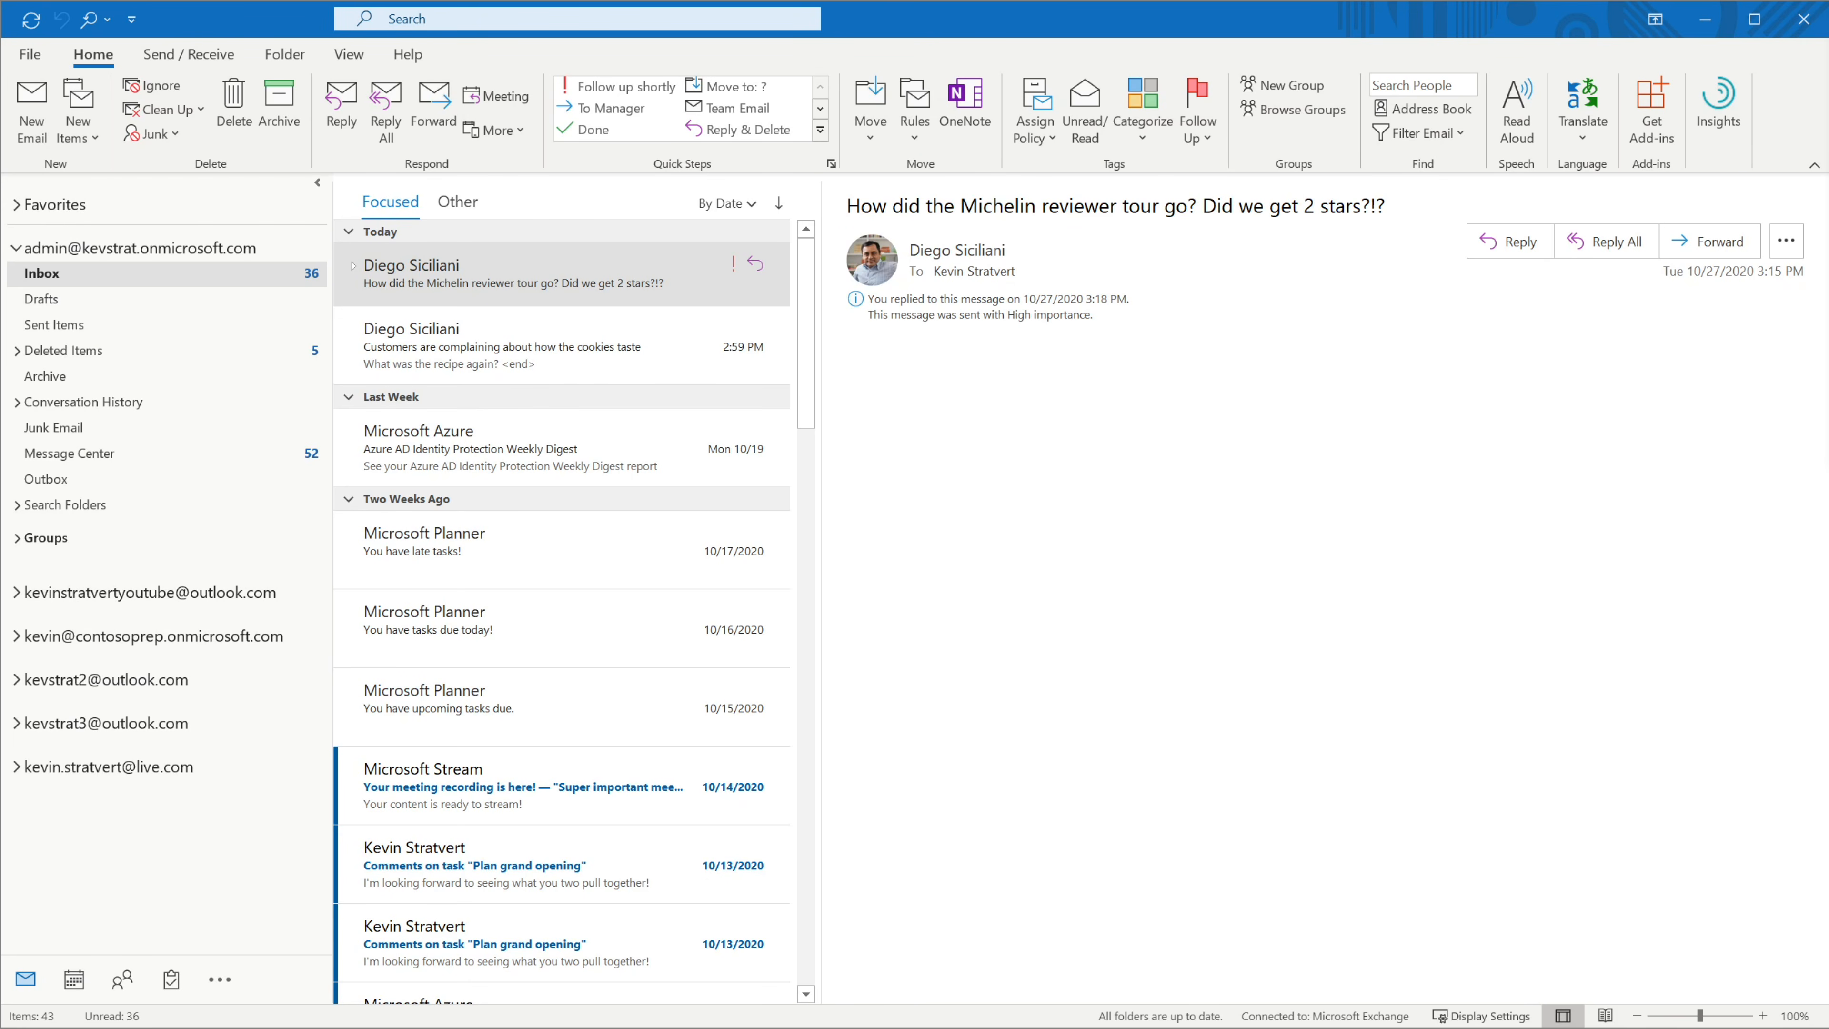
- Drag the Michelin reviewer tour message onto the Calendar to copy it there
click(631, 274)
drag(630, 275, 74, 980)
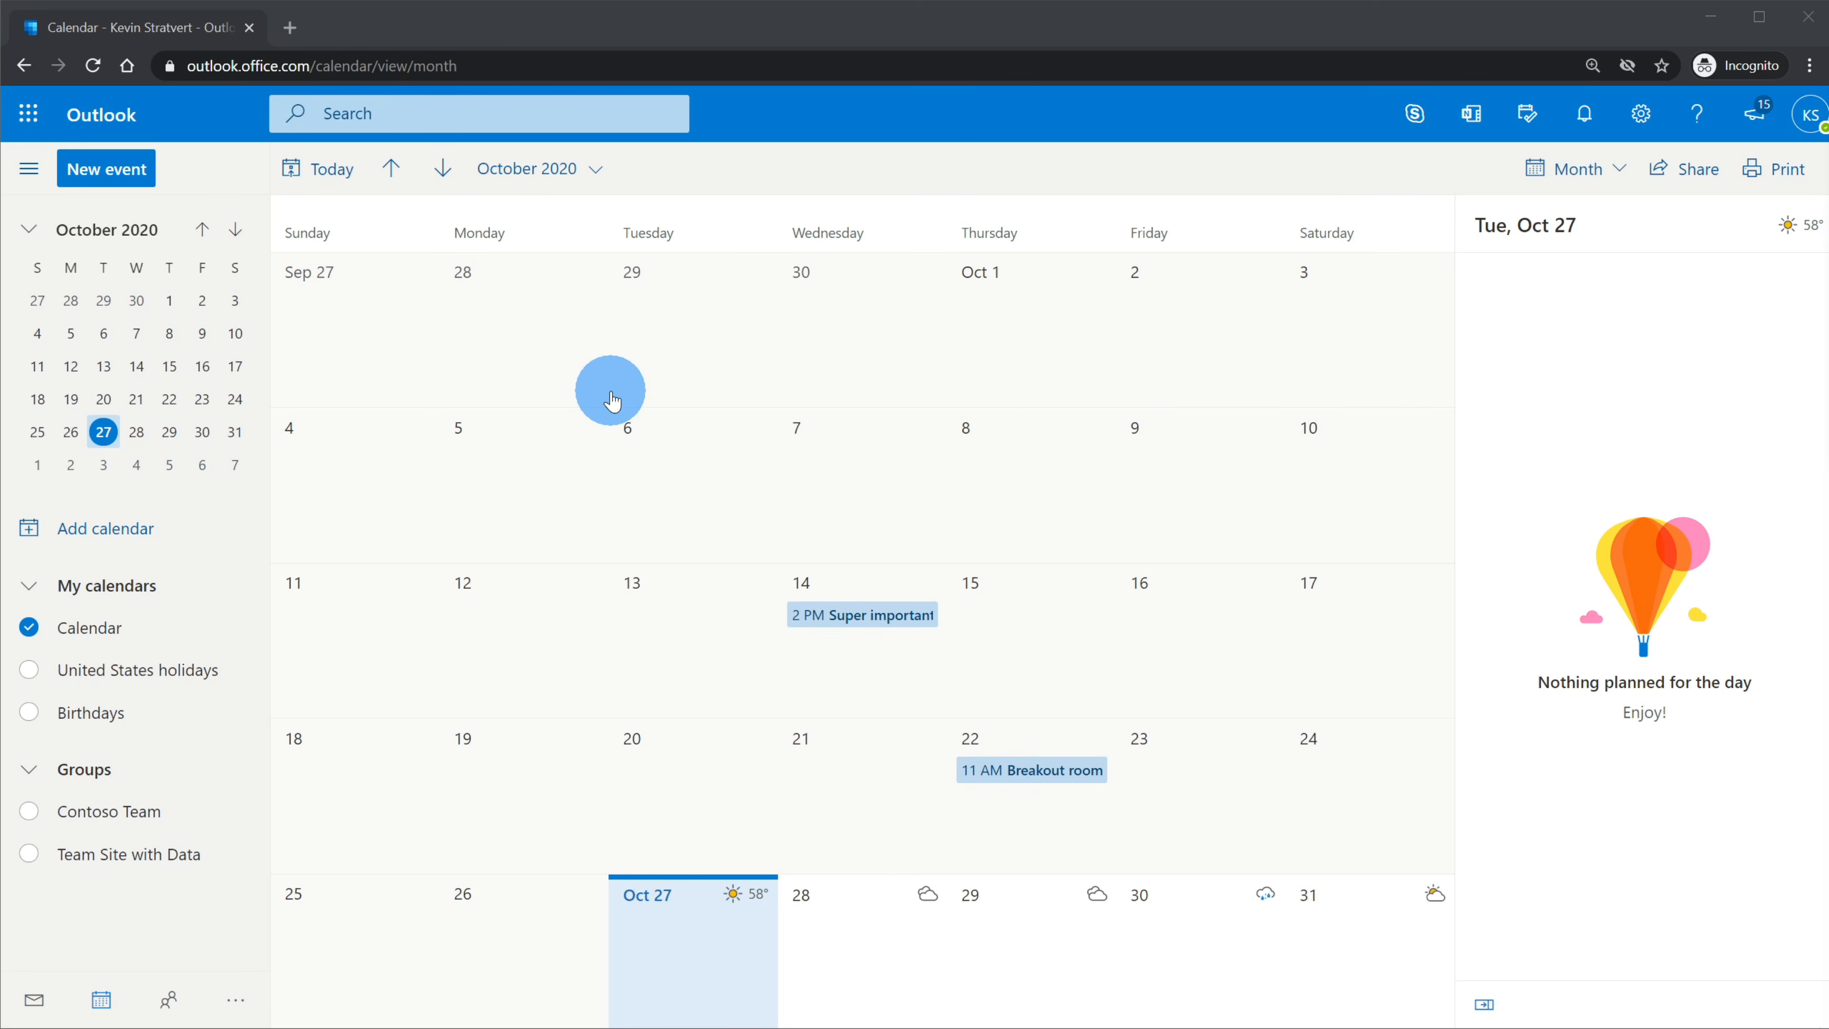
- Browse the Add calendar options: Holidays, Sports NFL schedules and TV Pacific Standard Time listings
click(152, 533)
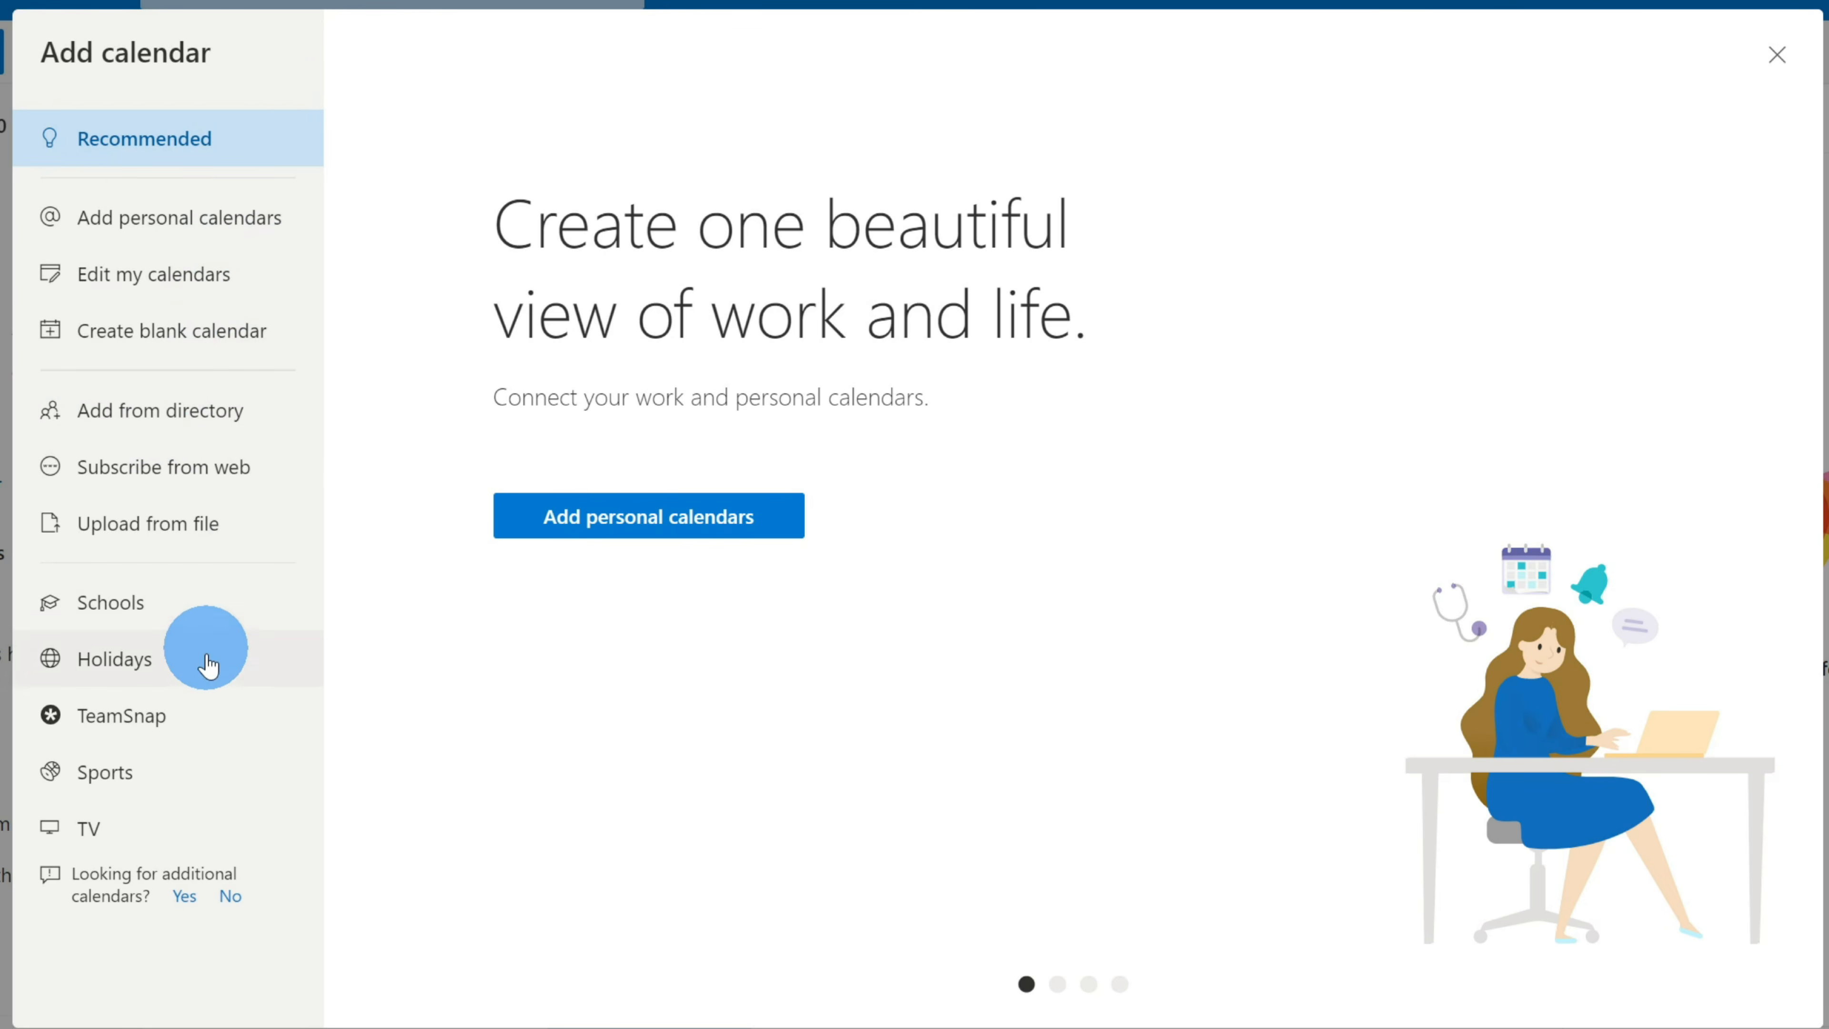
click(208, 681)
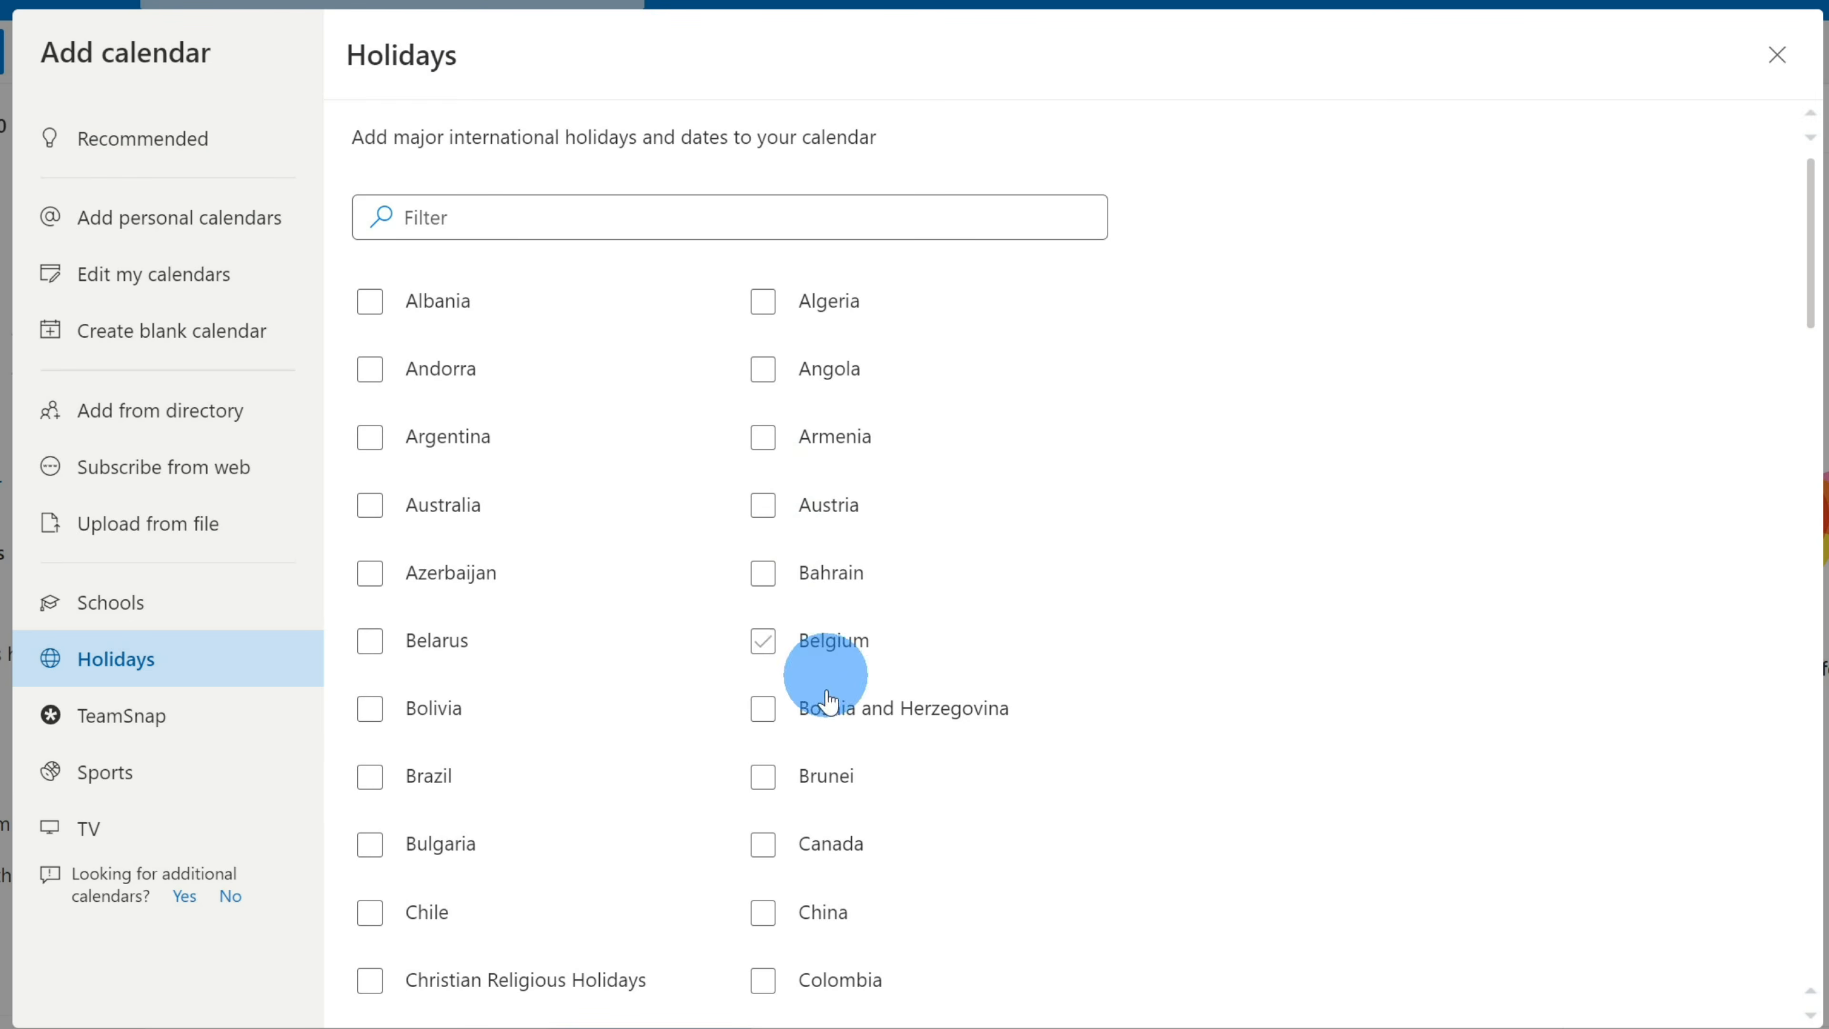
click(159, 773)
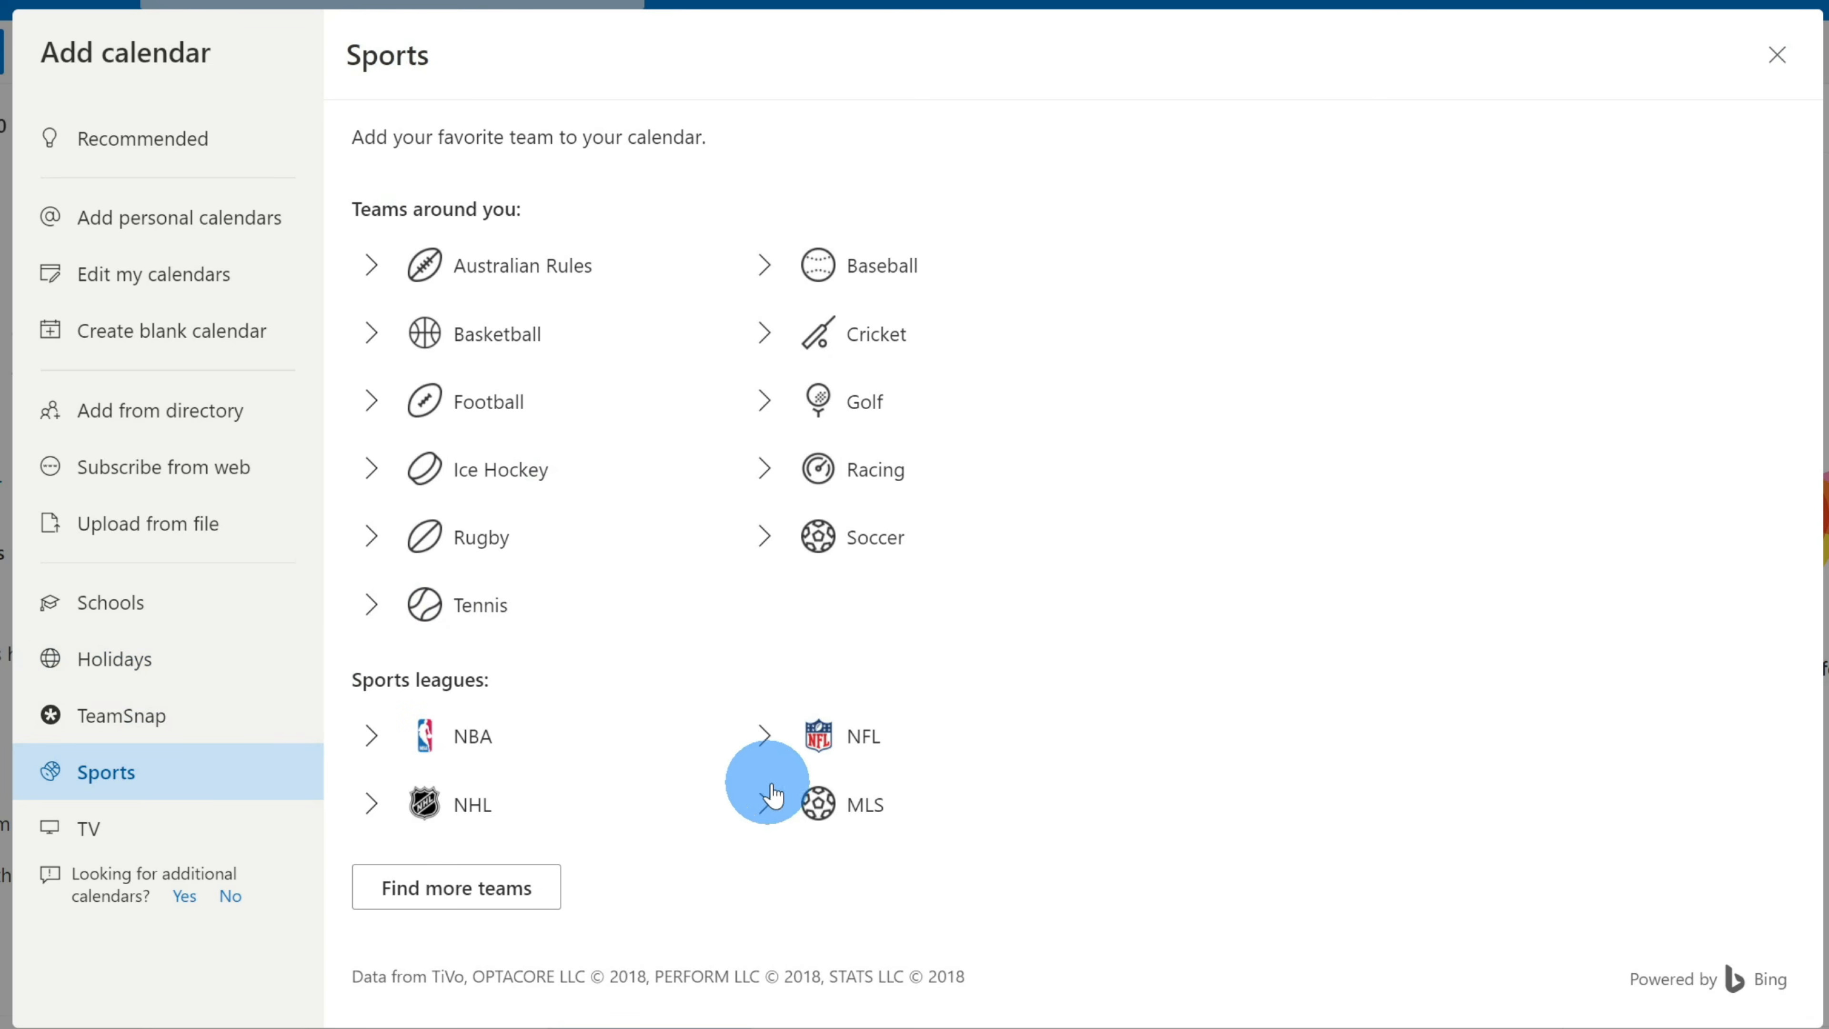
click(761, 735)
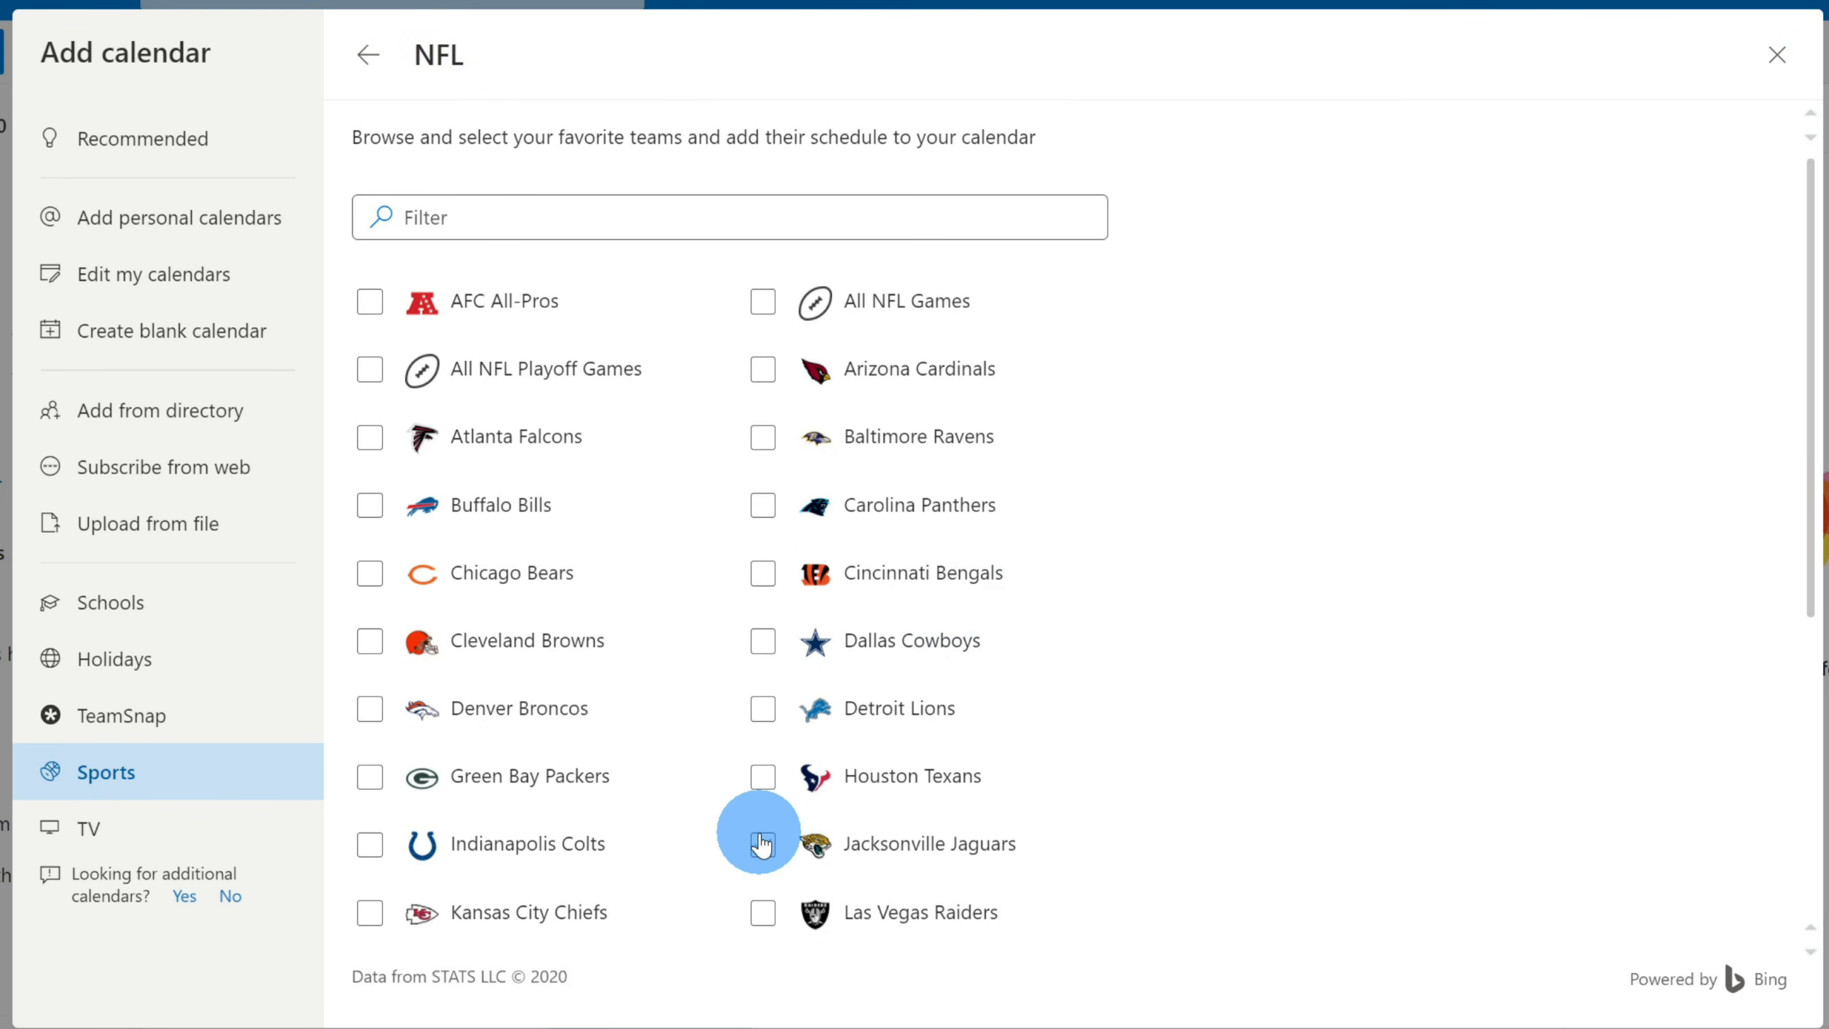
click(203, 828)
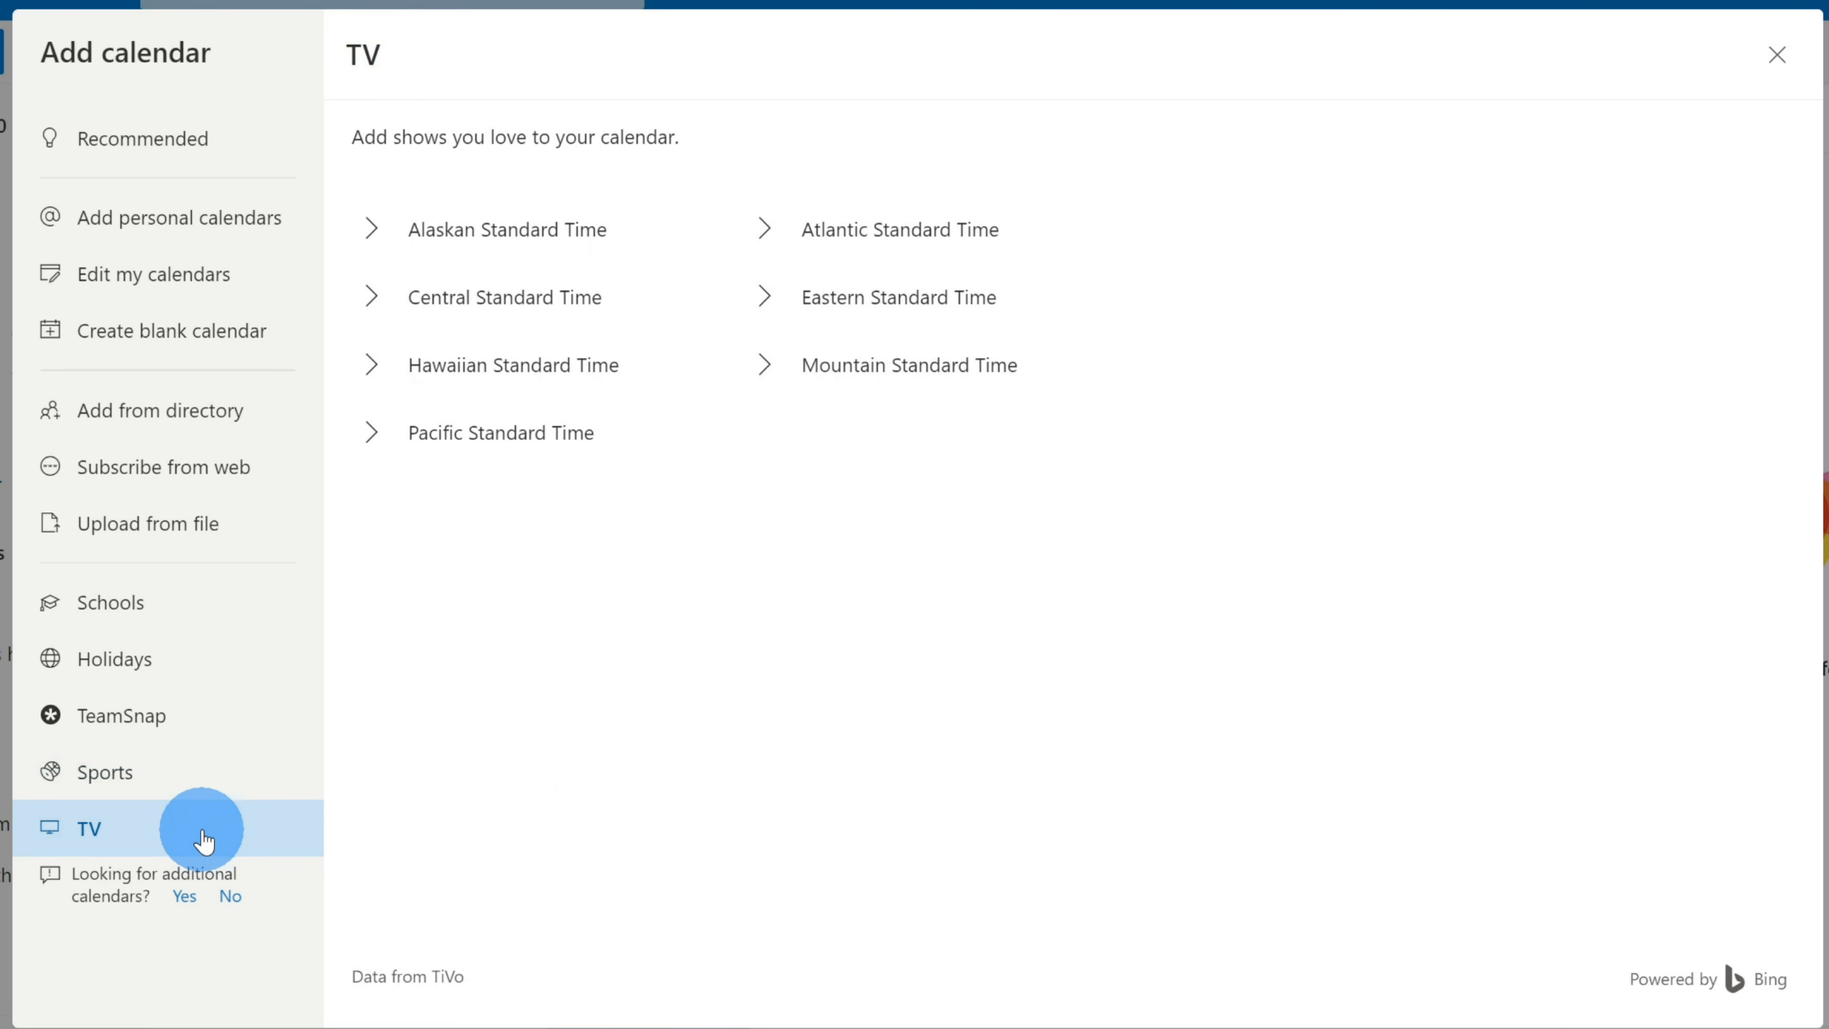
click(489, 429)
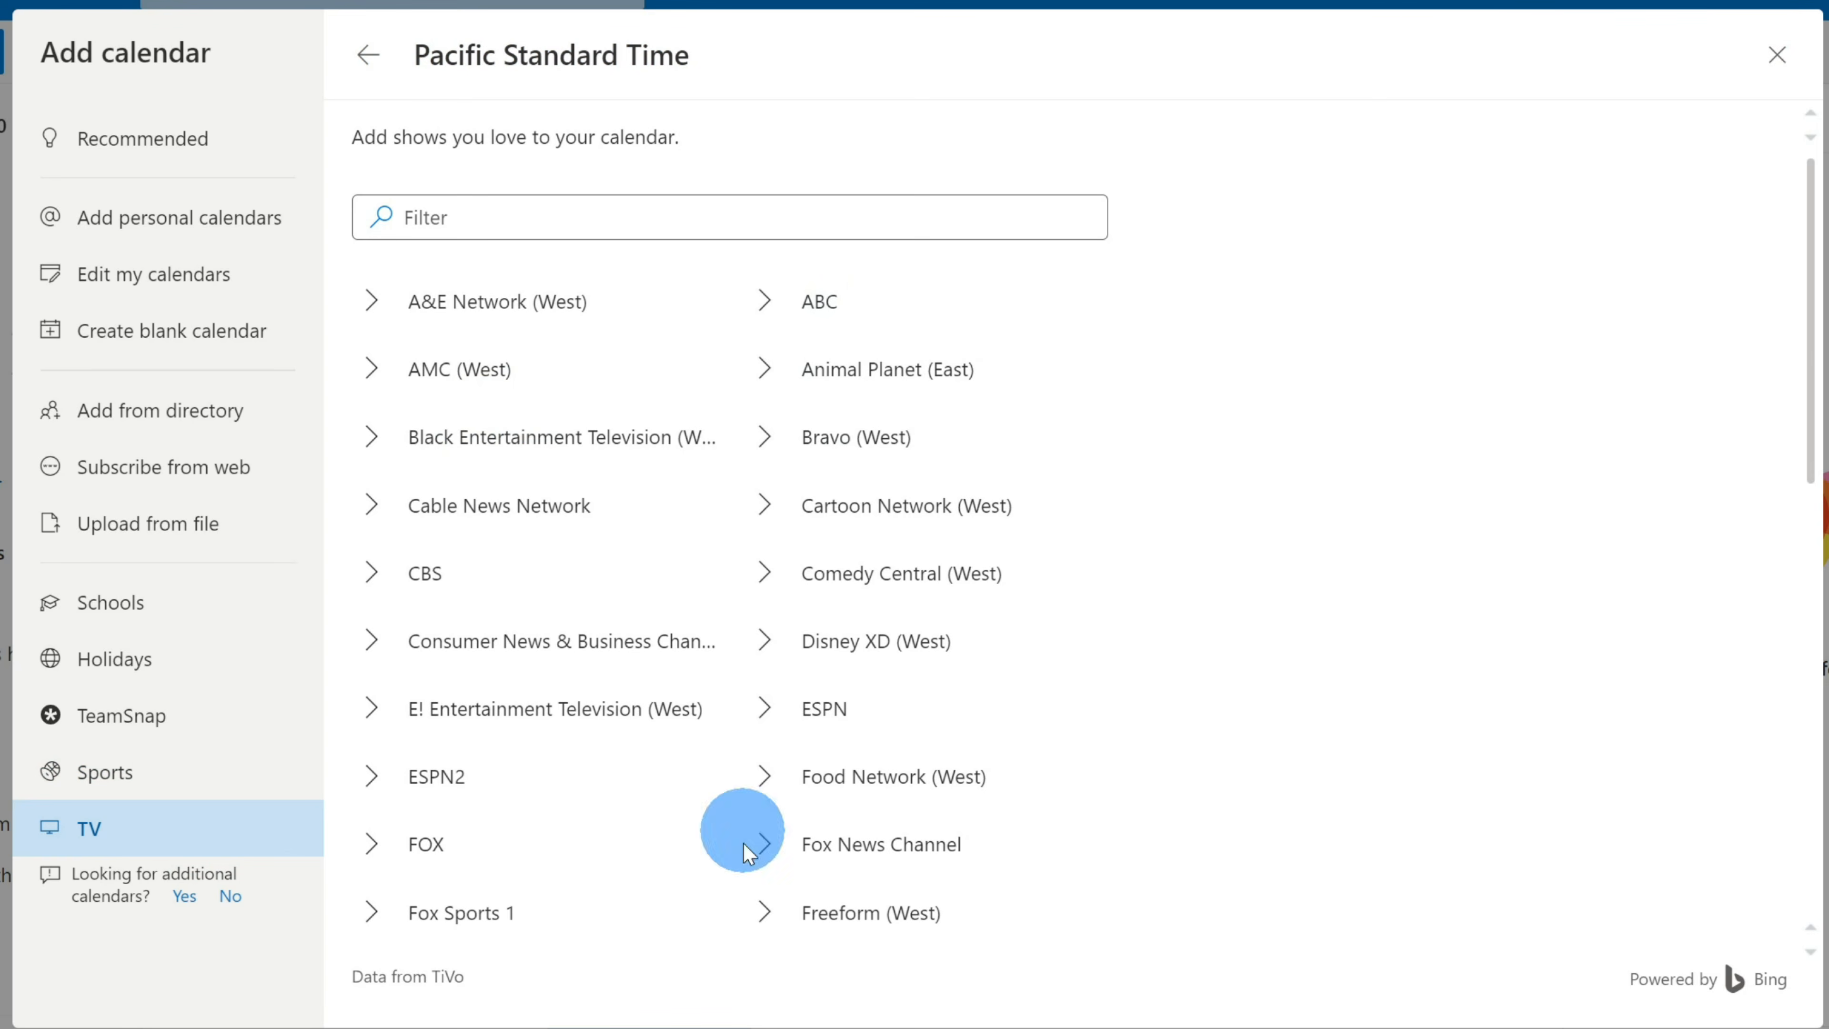
scroll(1057, 828, down, 2)
scroll(1057, 828, down, 7)
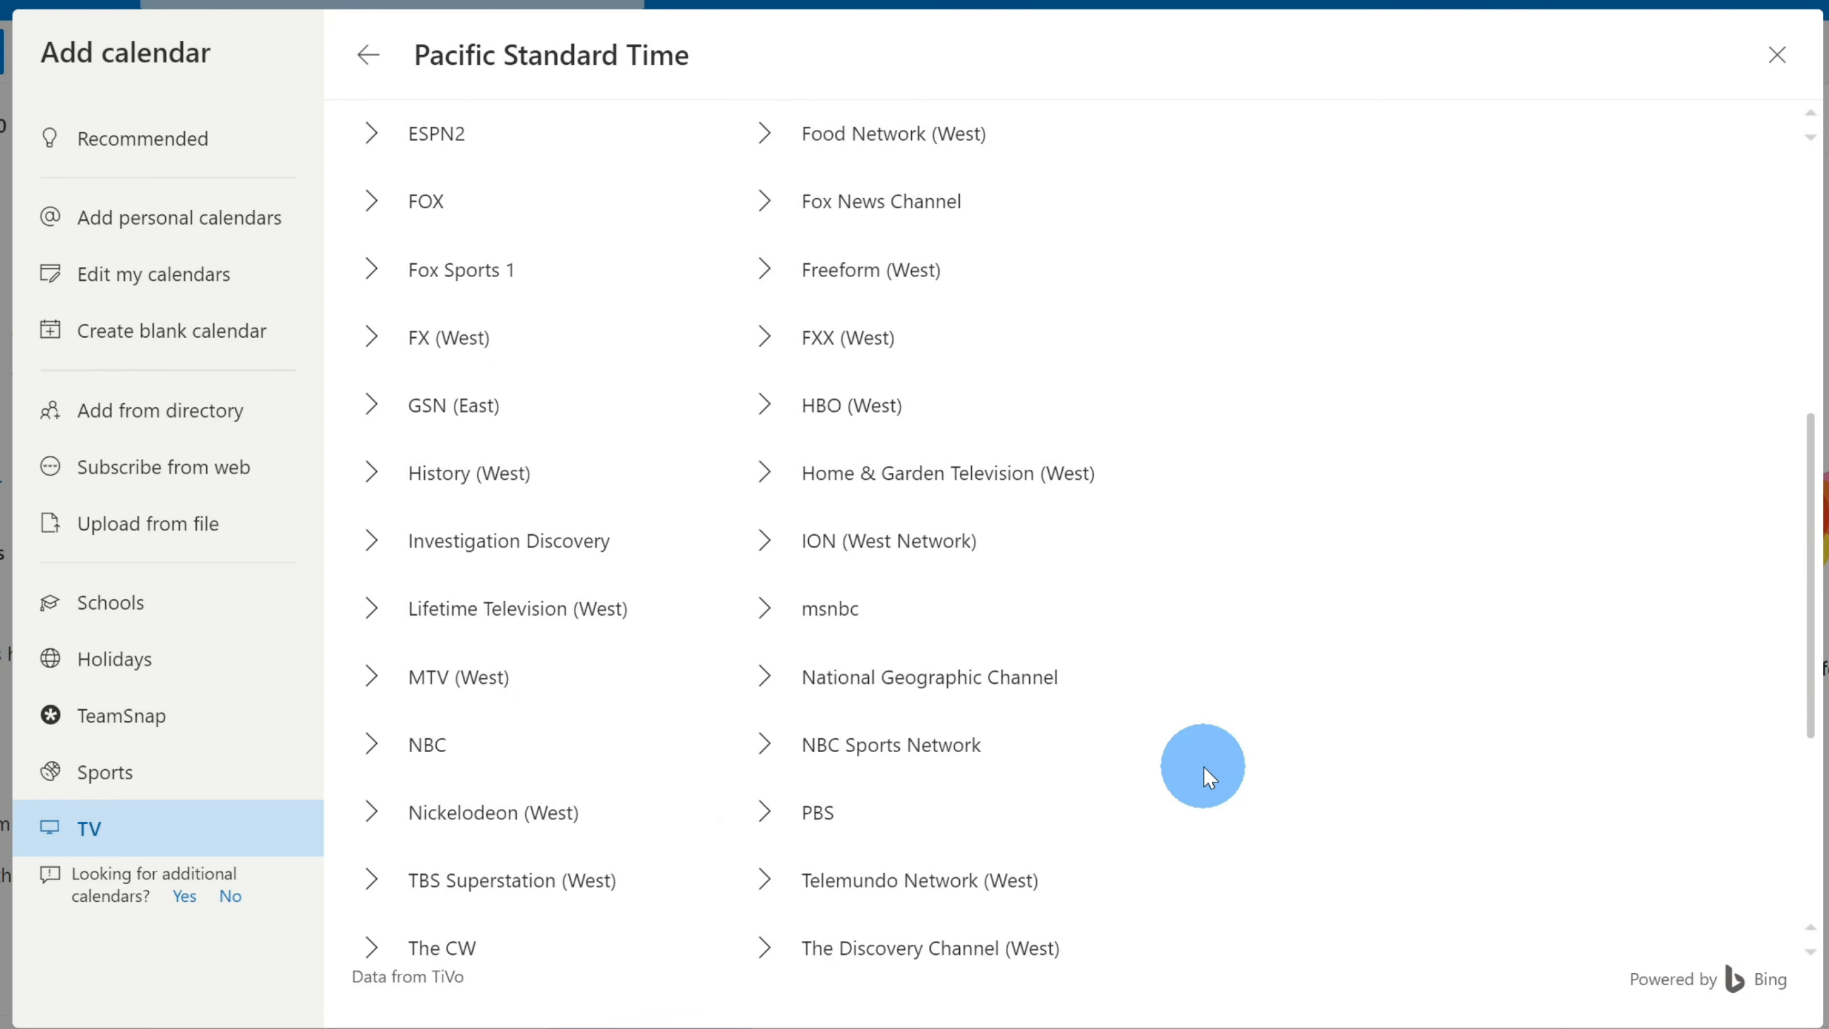
scroll(1207, 772, down, 6)
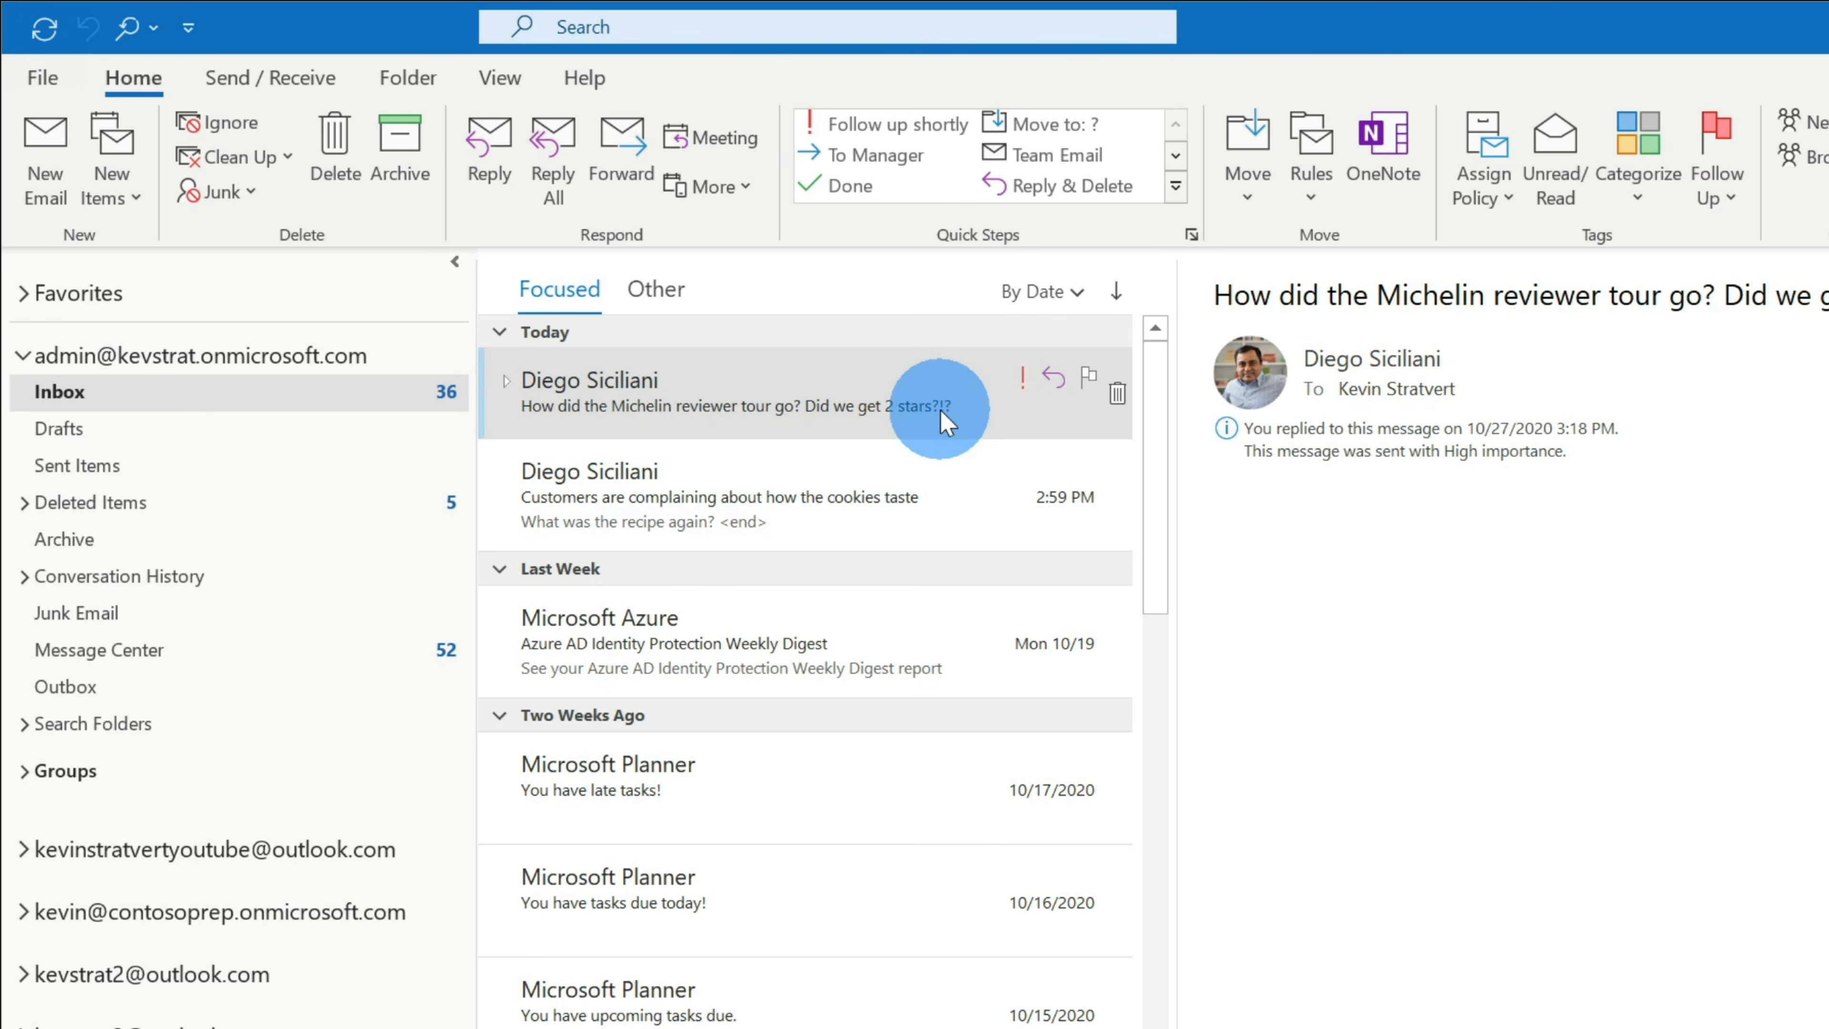
- Flag the Michelin reviewer tour message for follow-up
click(1088, 380)
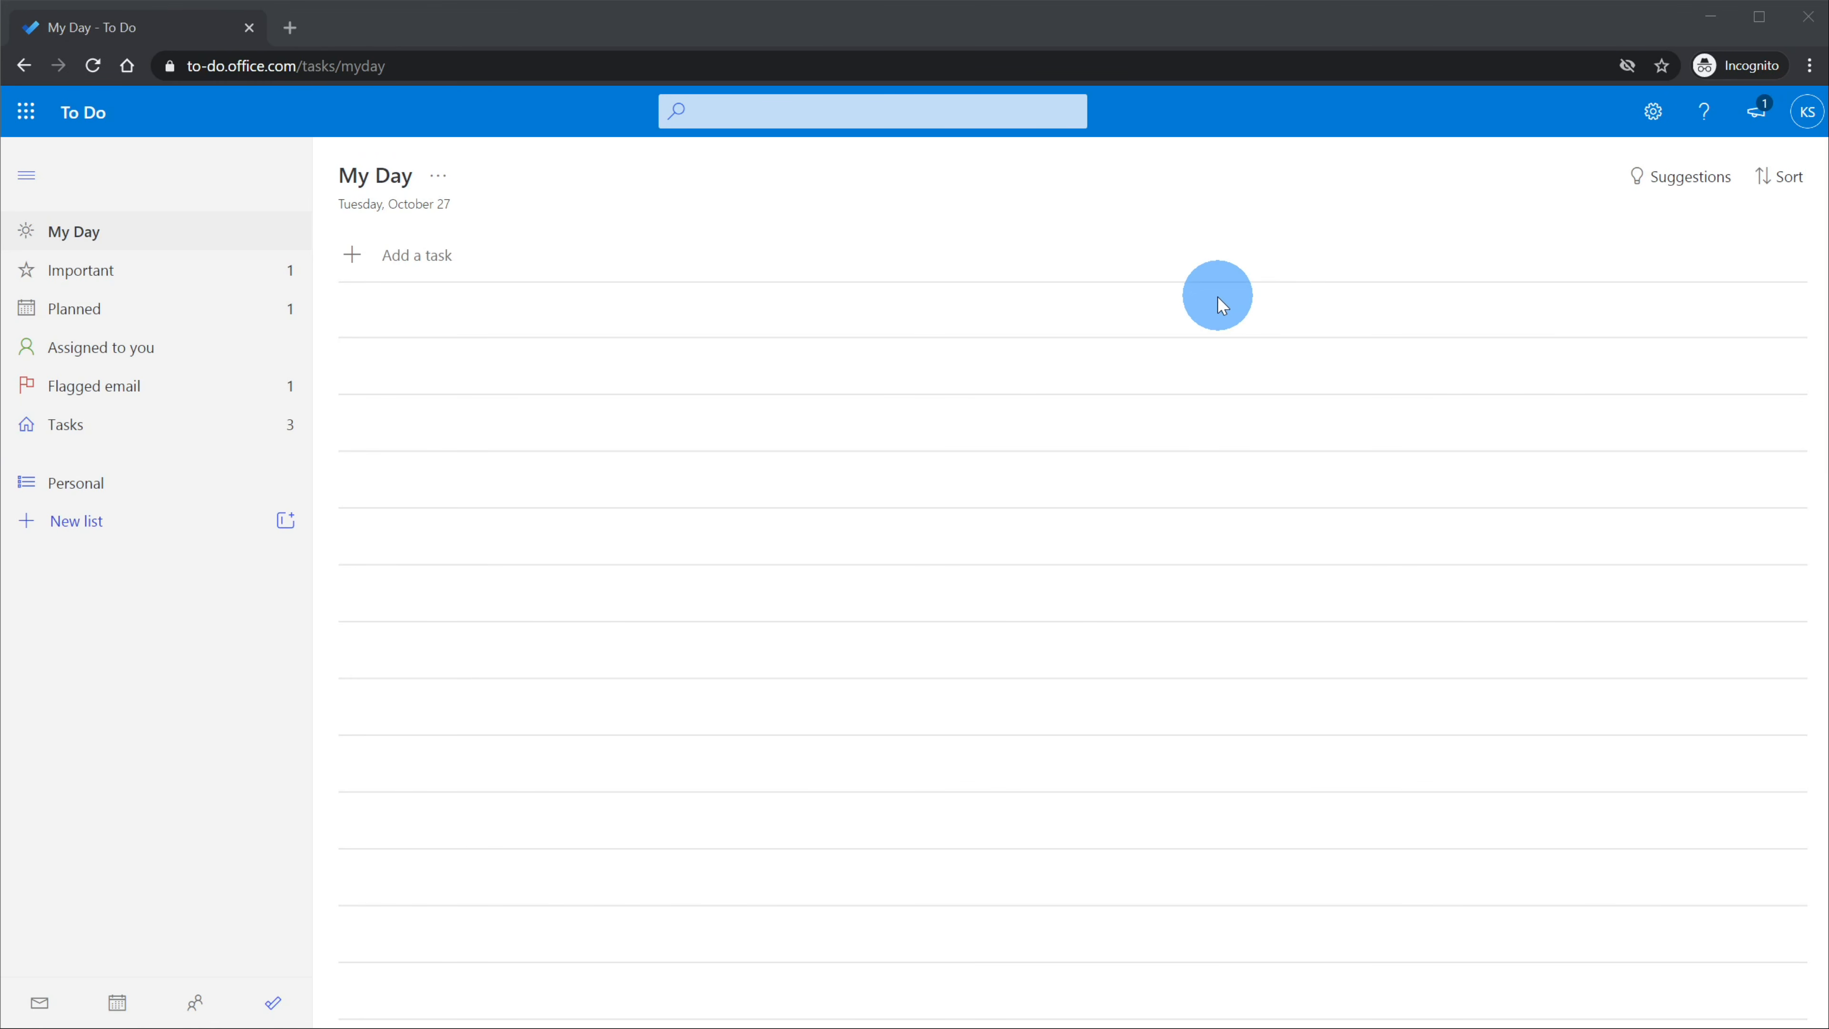
- Show the Flagged email list in To Do and bring up the Michelin task's options
click(181, 390)
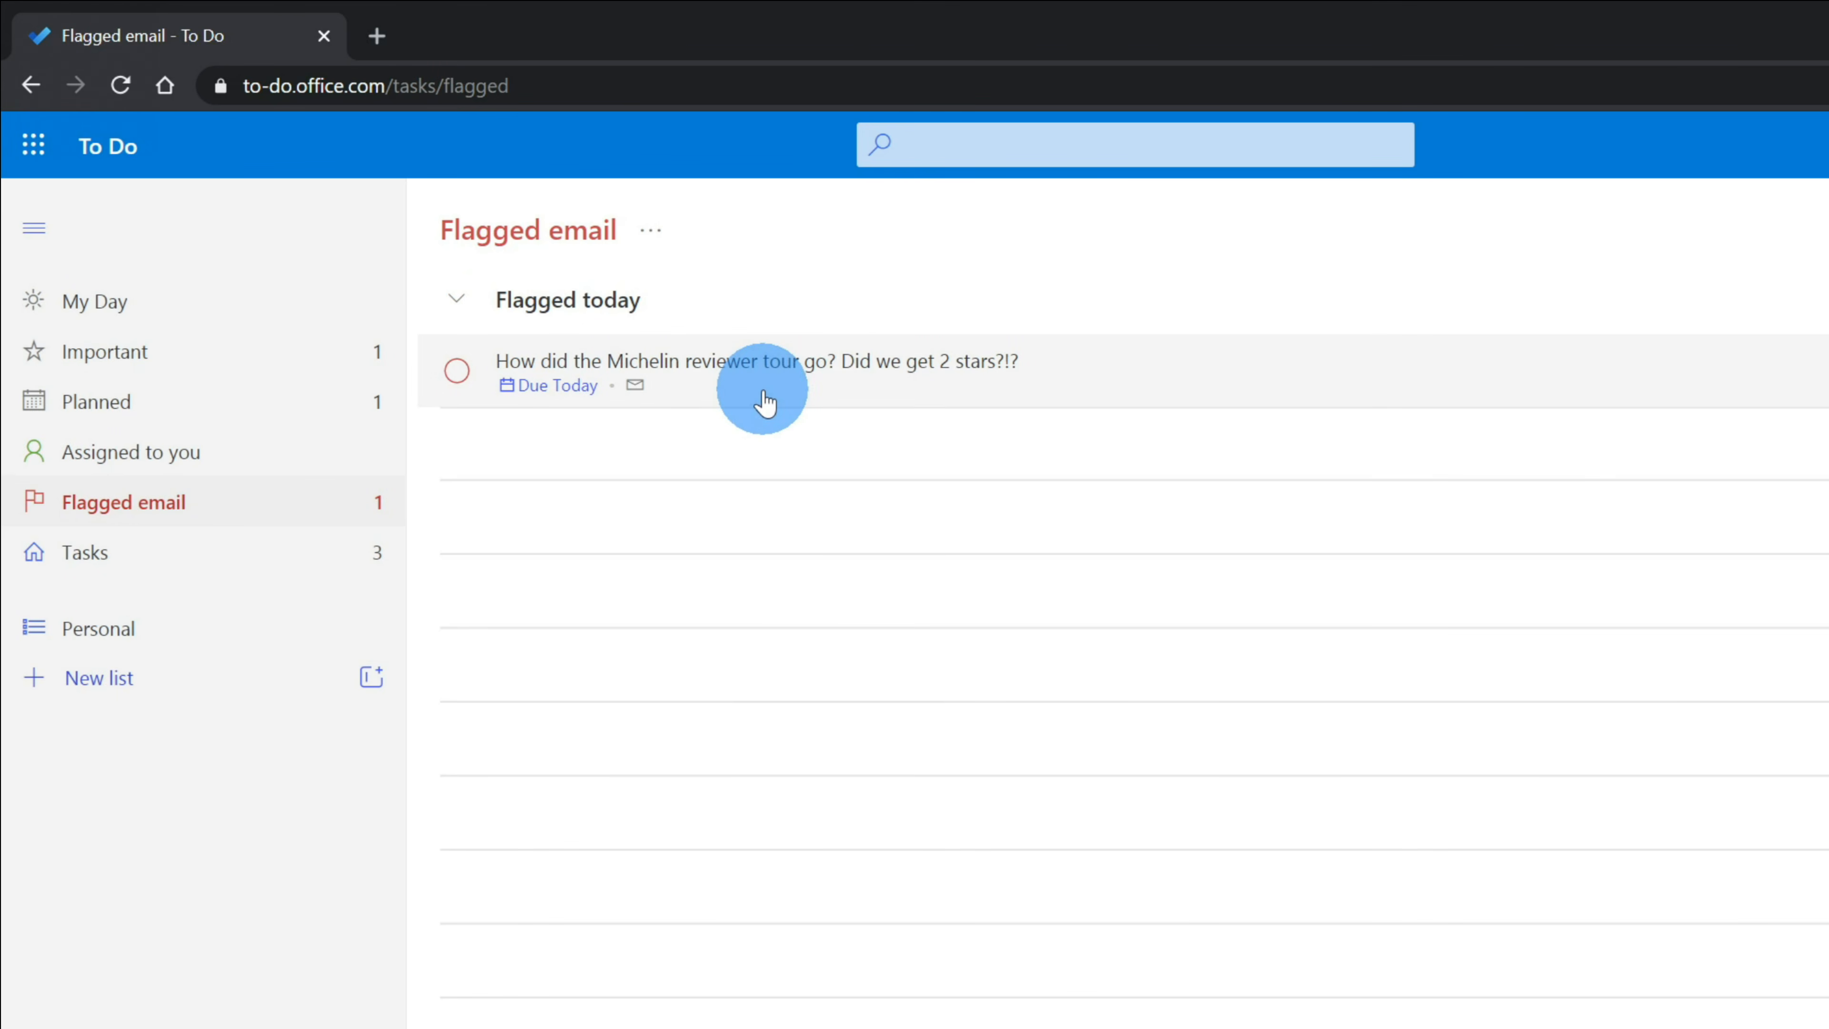
right_click(1100, 392)
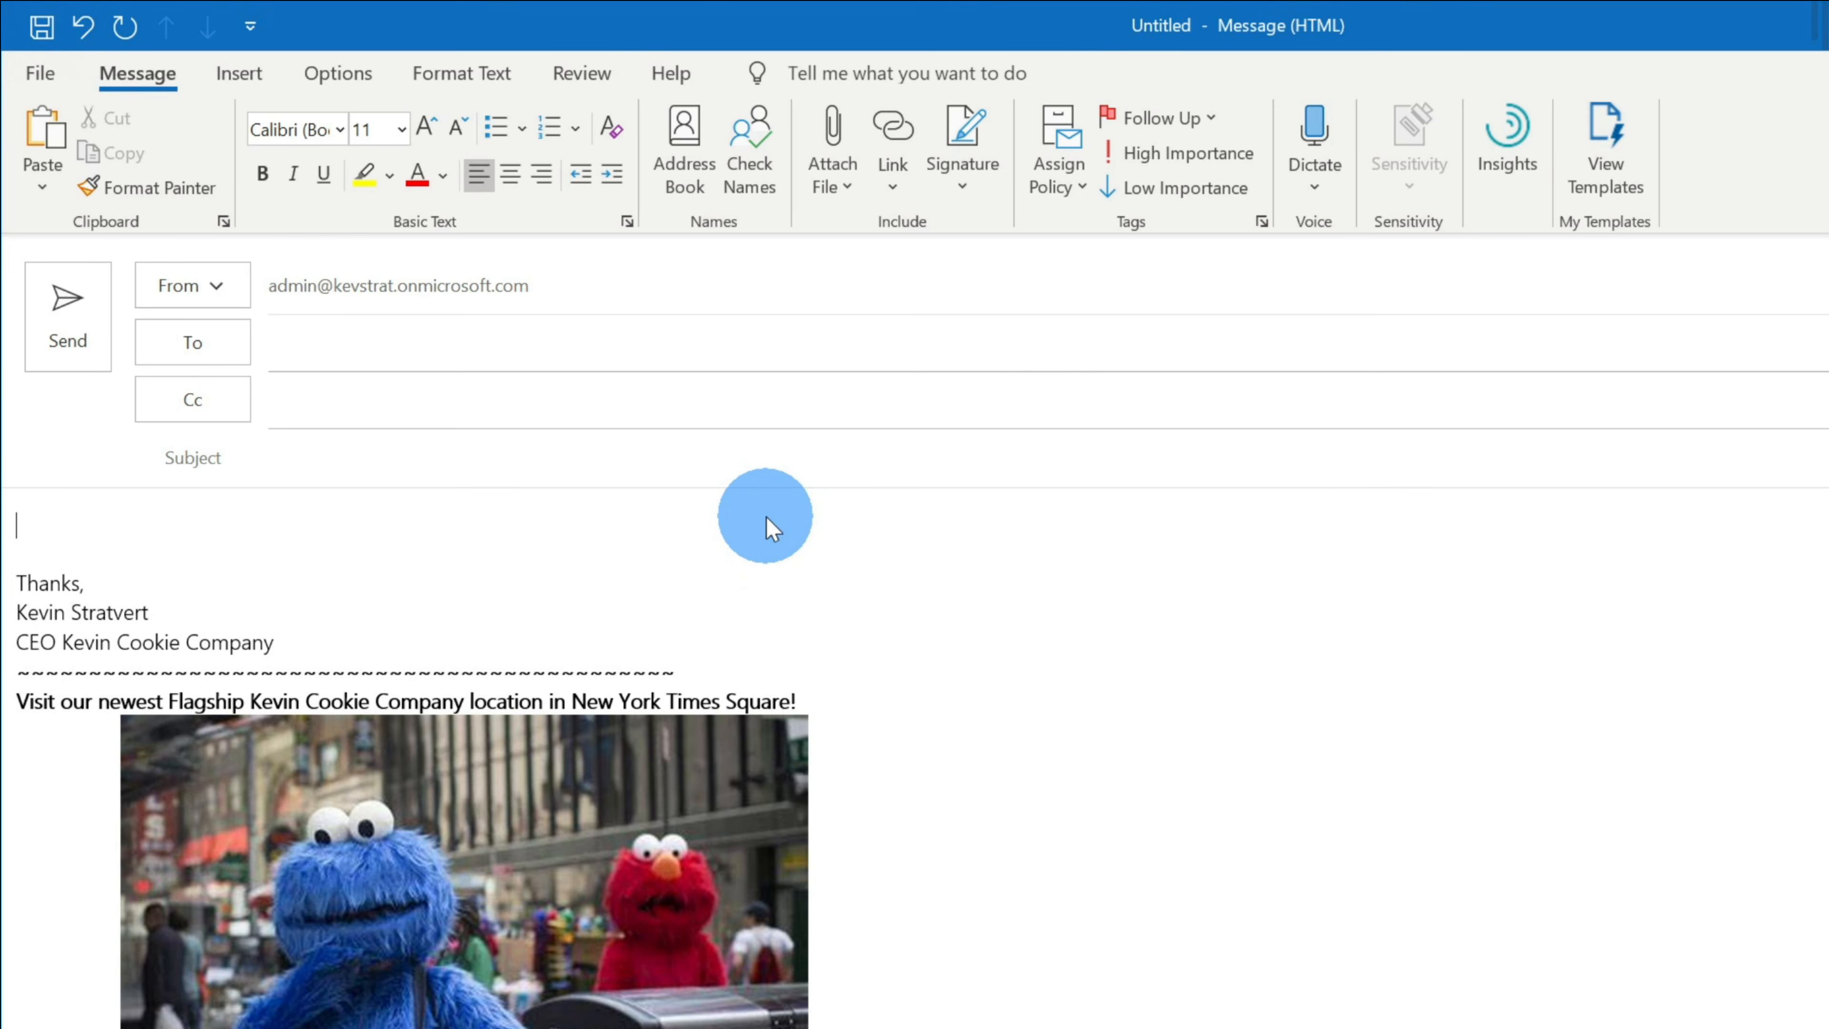
text(@)
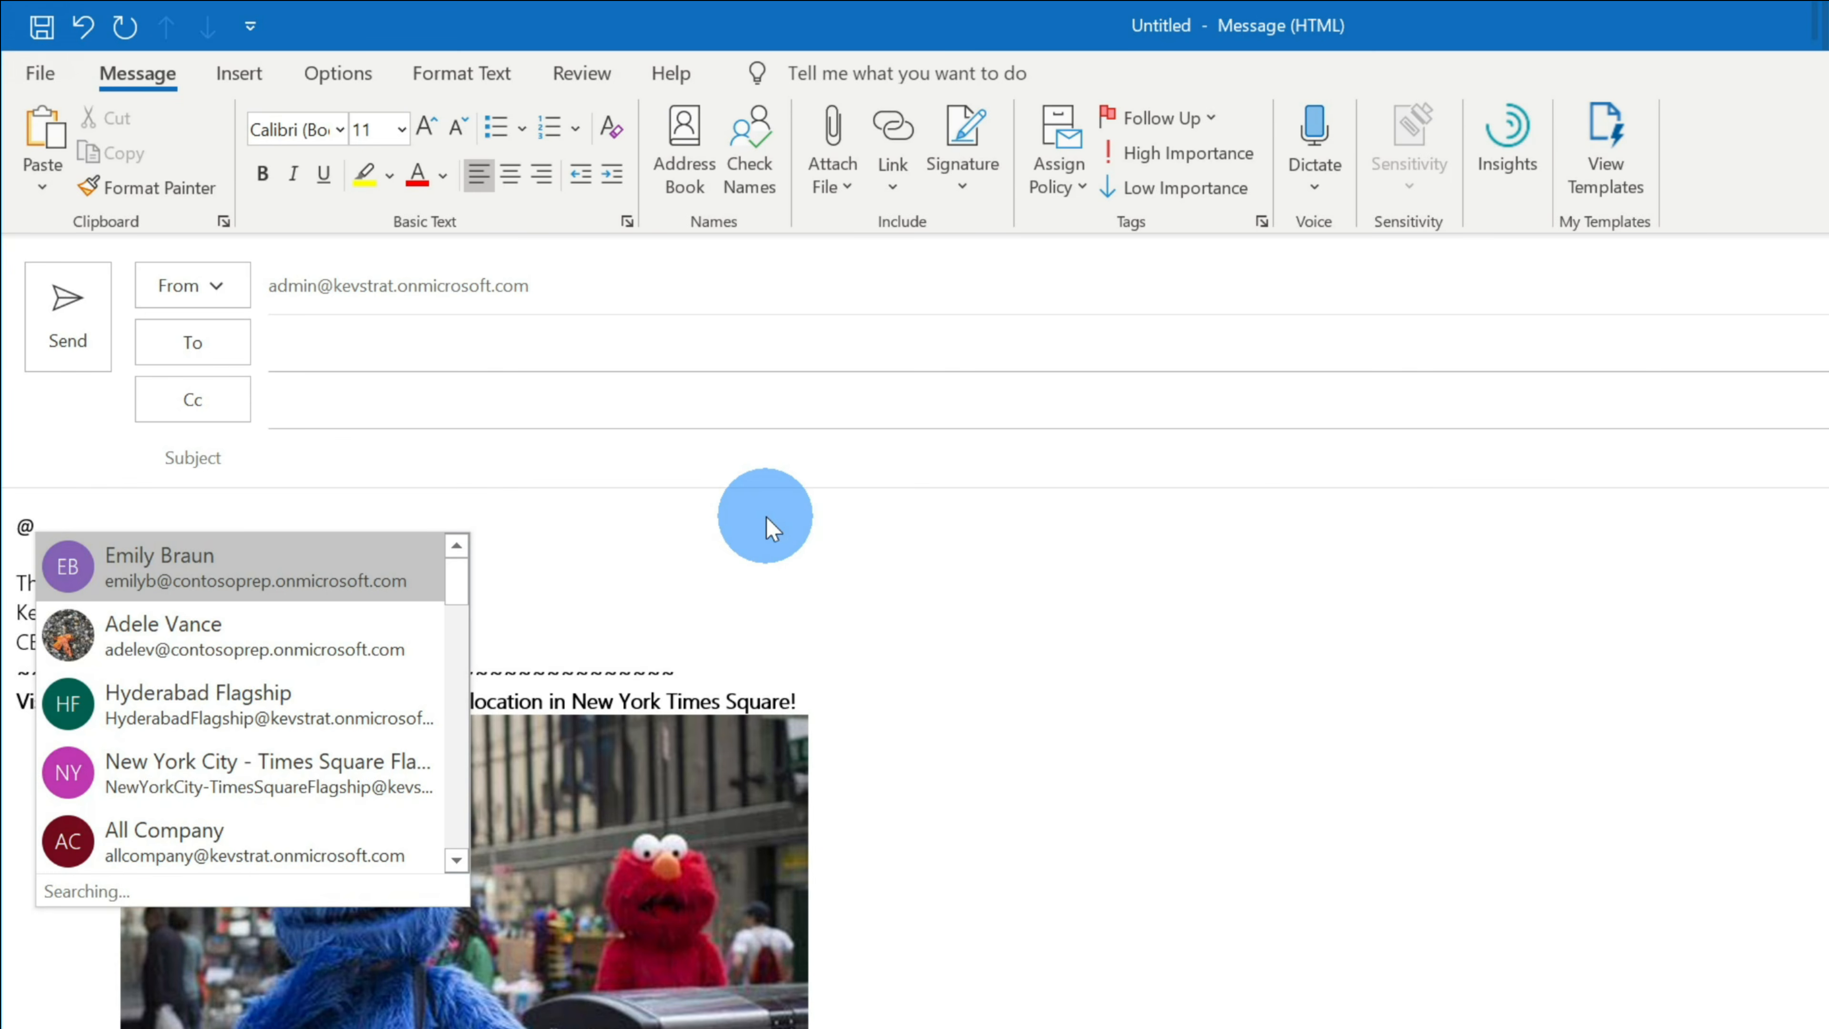
text(adele)
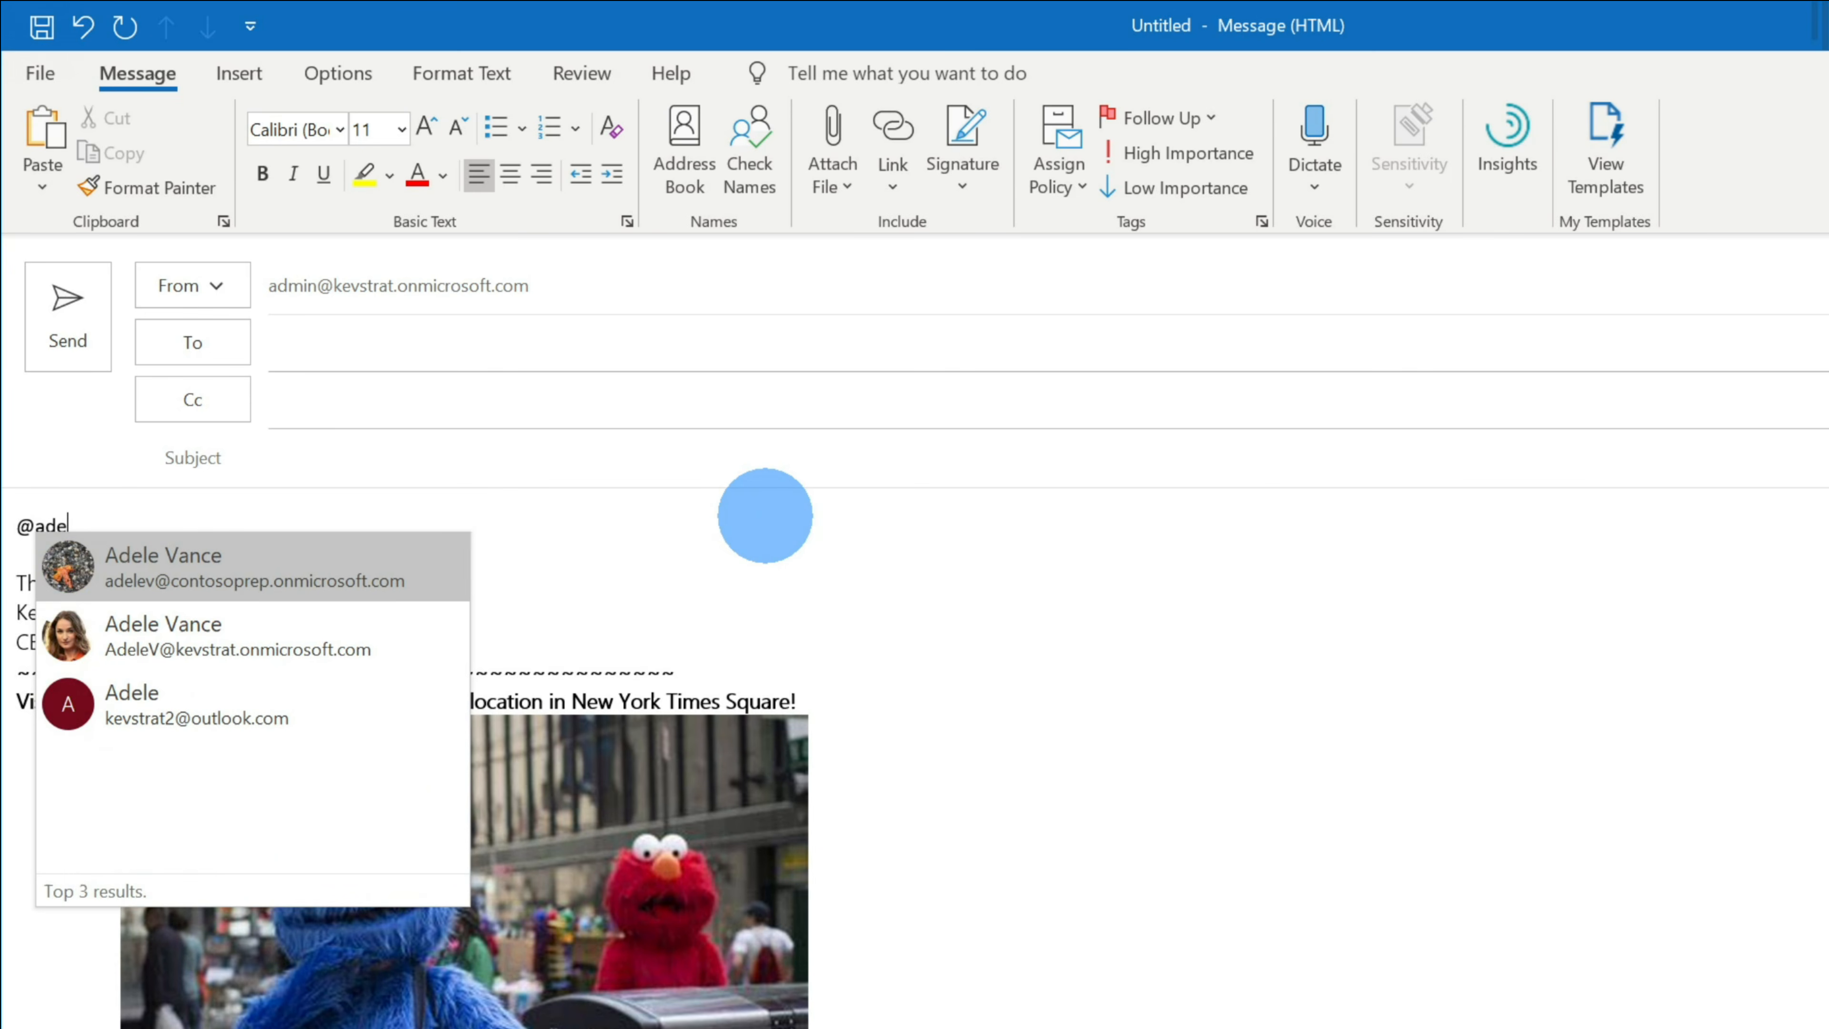
click(409, 562)
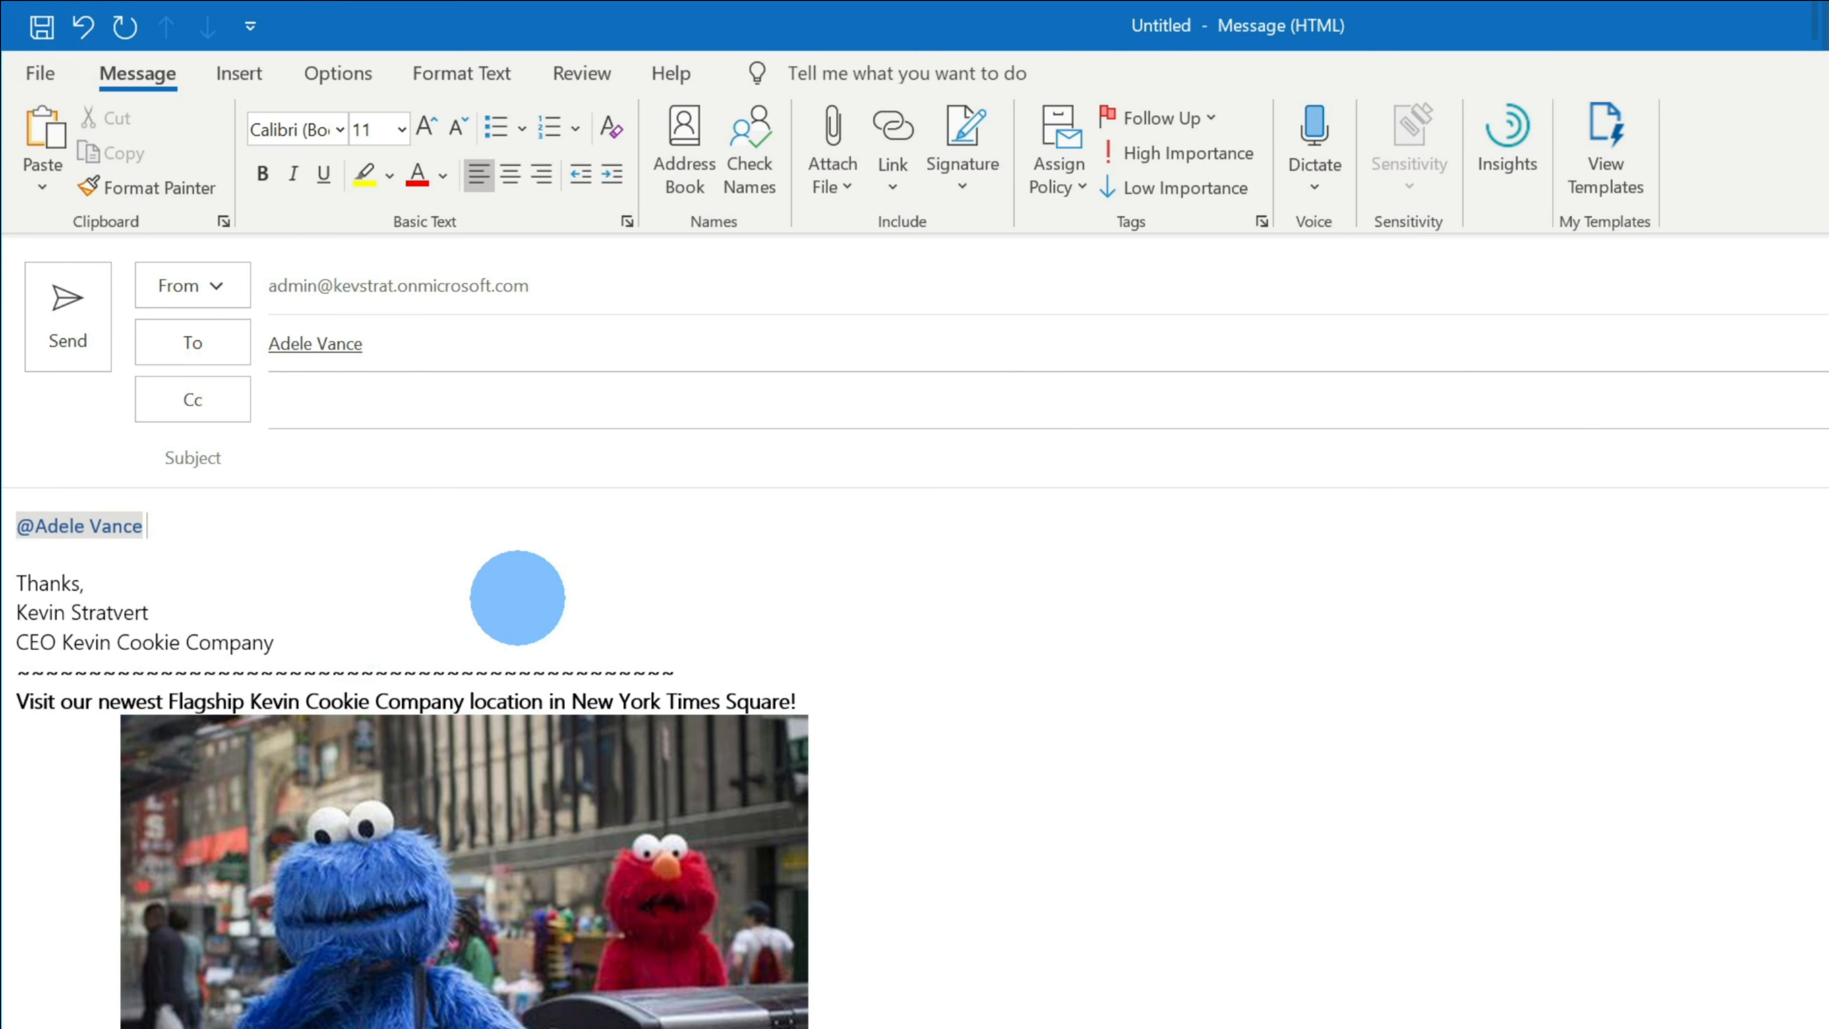
text(- What’s the status on the store opening in London?)
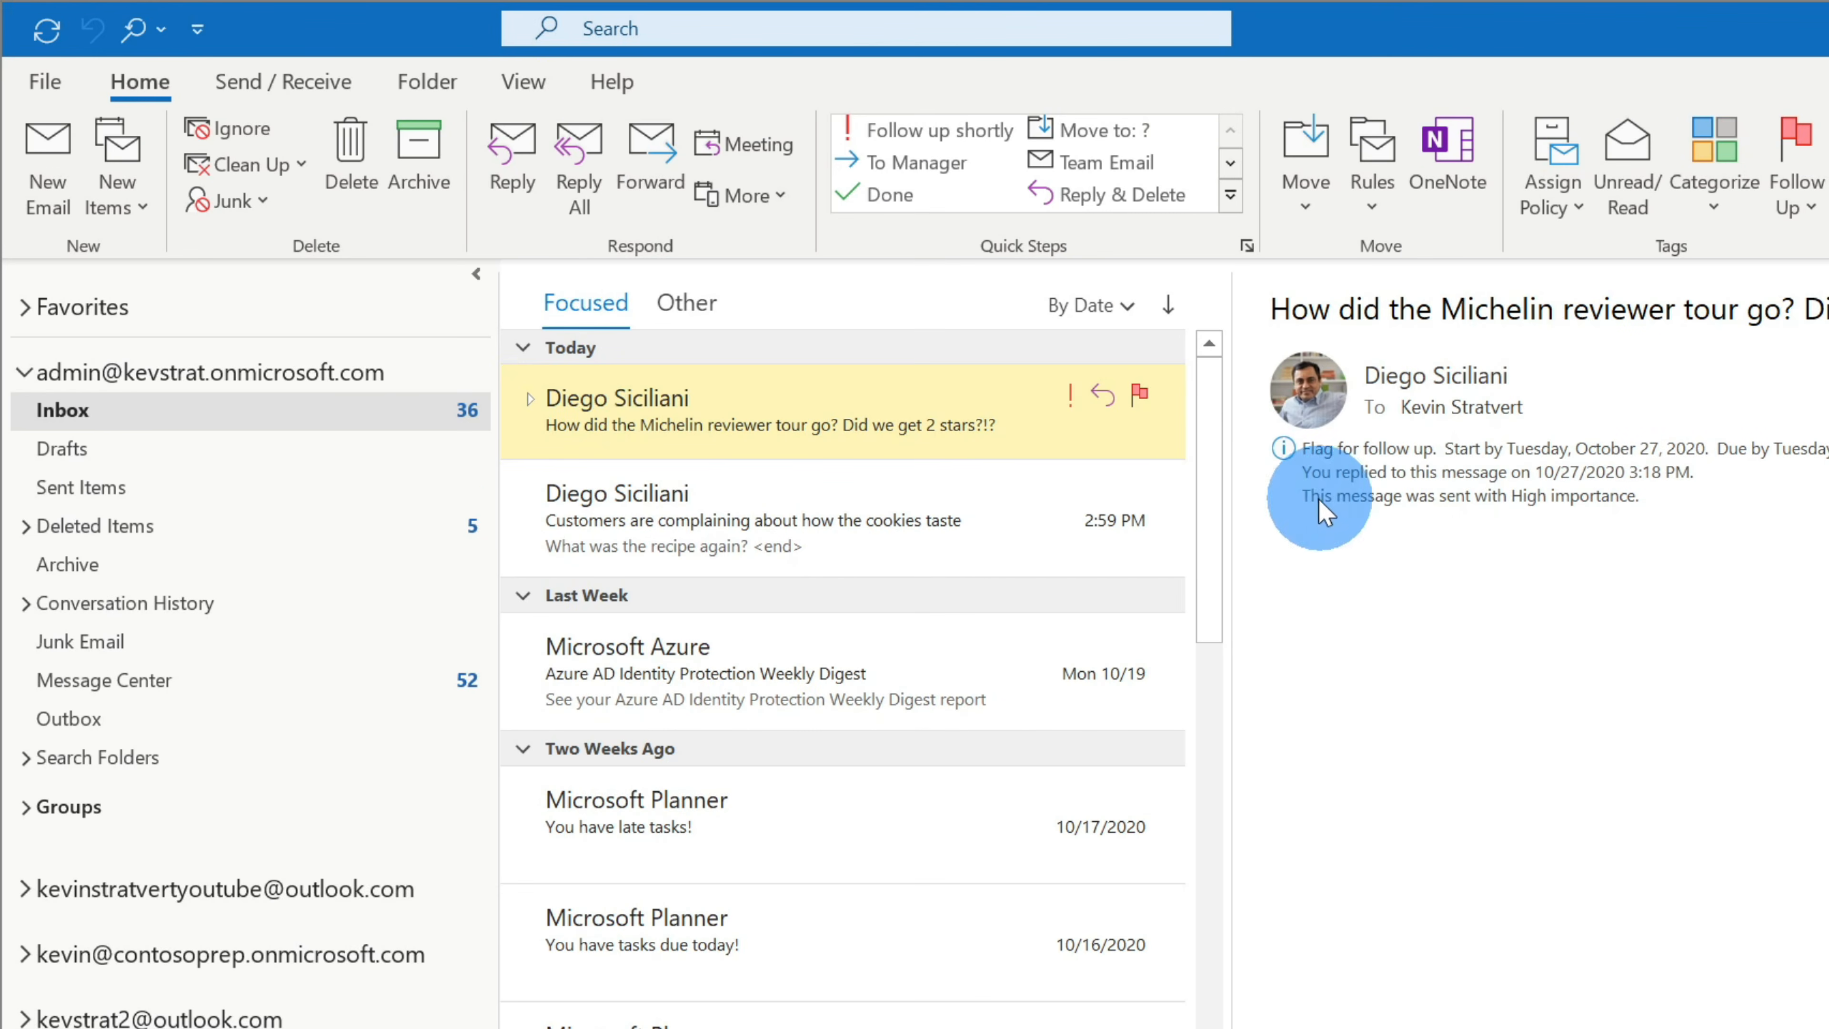
- Show the By Date arrangement options for the message list
click(1115, 301)
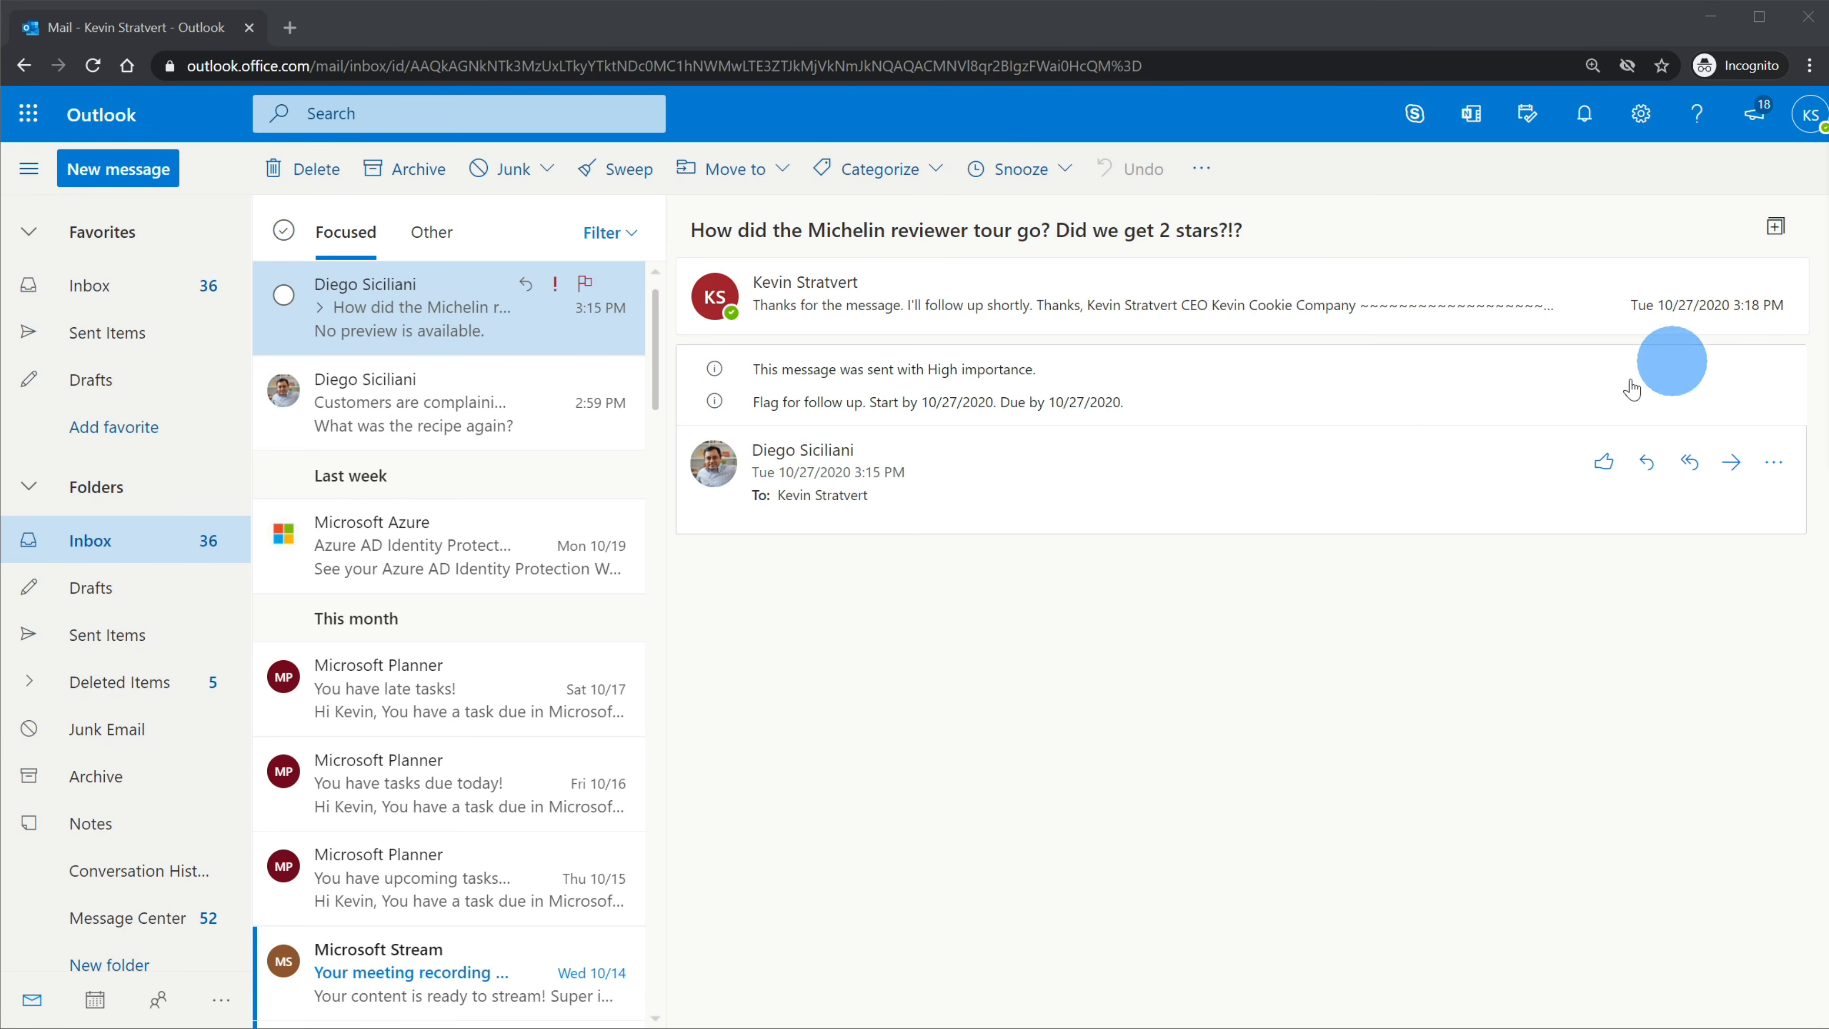
- Show My Day beside the mail, view its To Do and Calendar, and add the Michelin message
click(1535, 121)
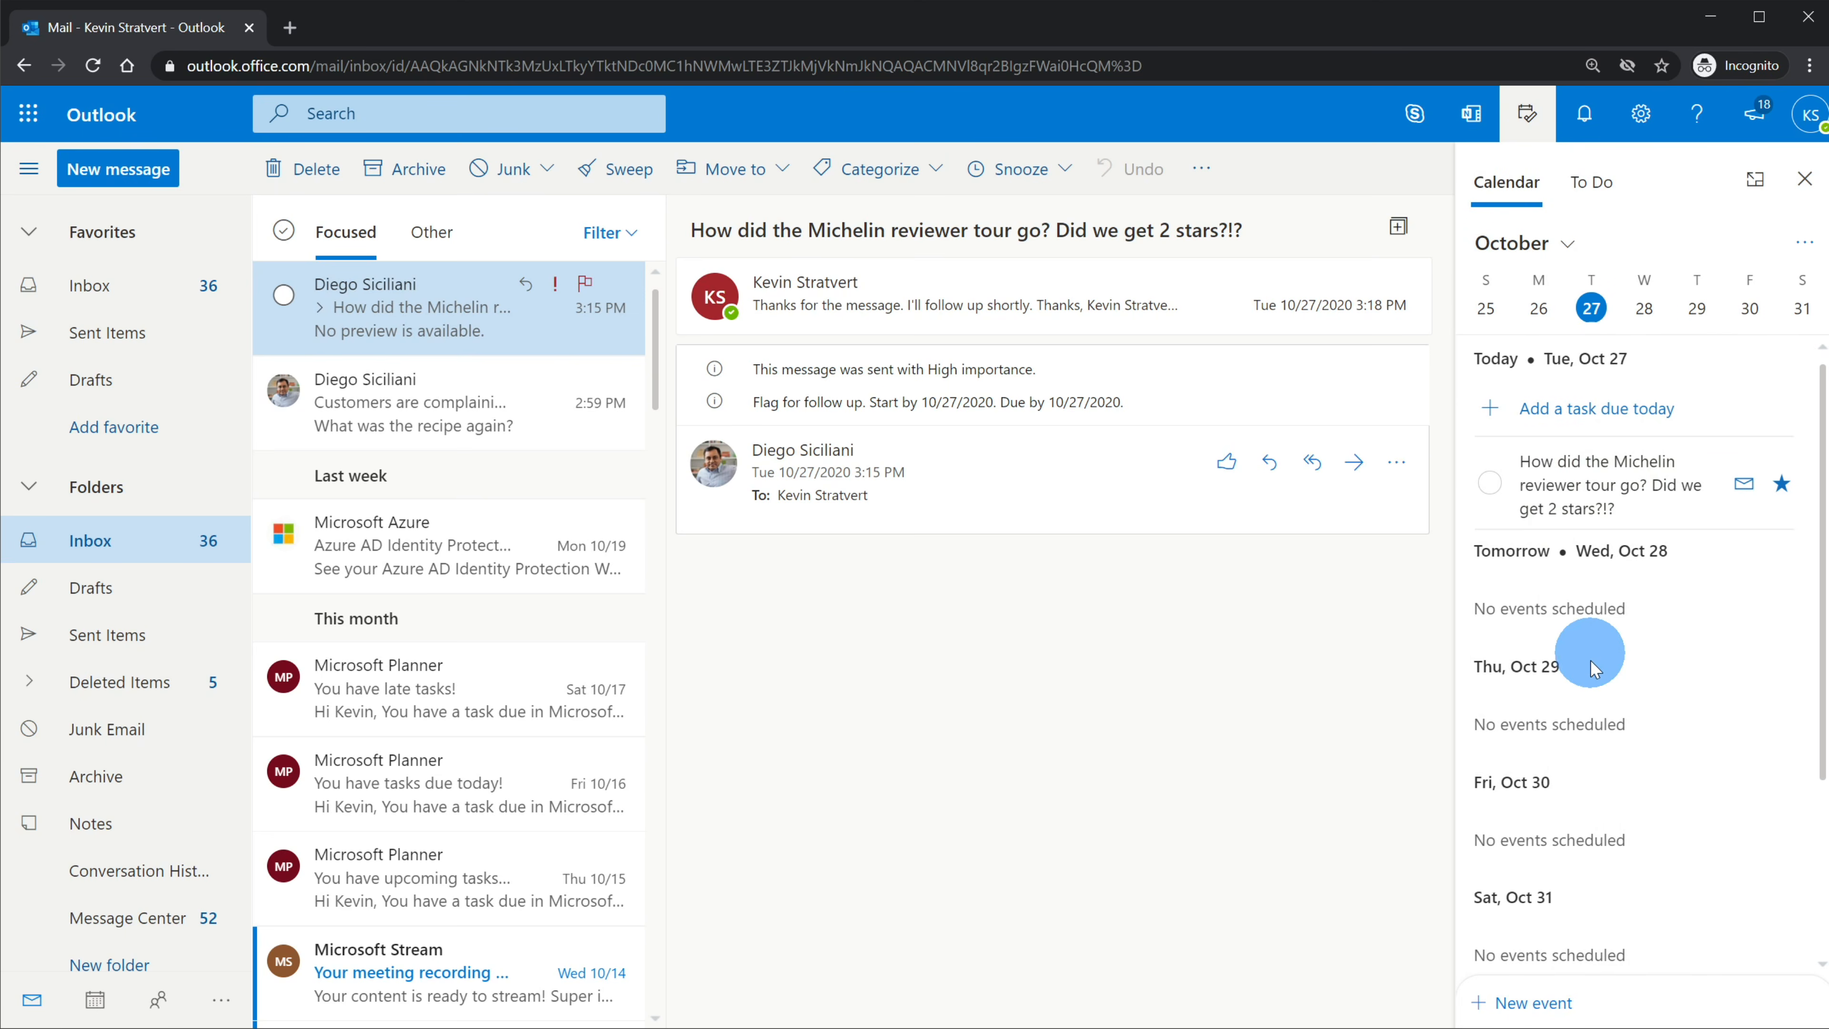
click(1588, 182)
click(1492, 188)
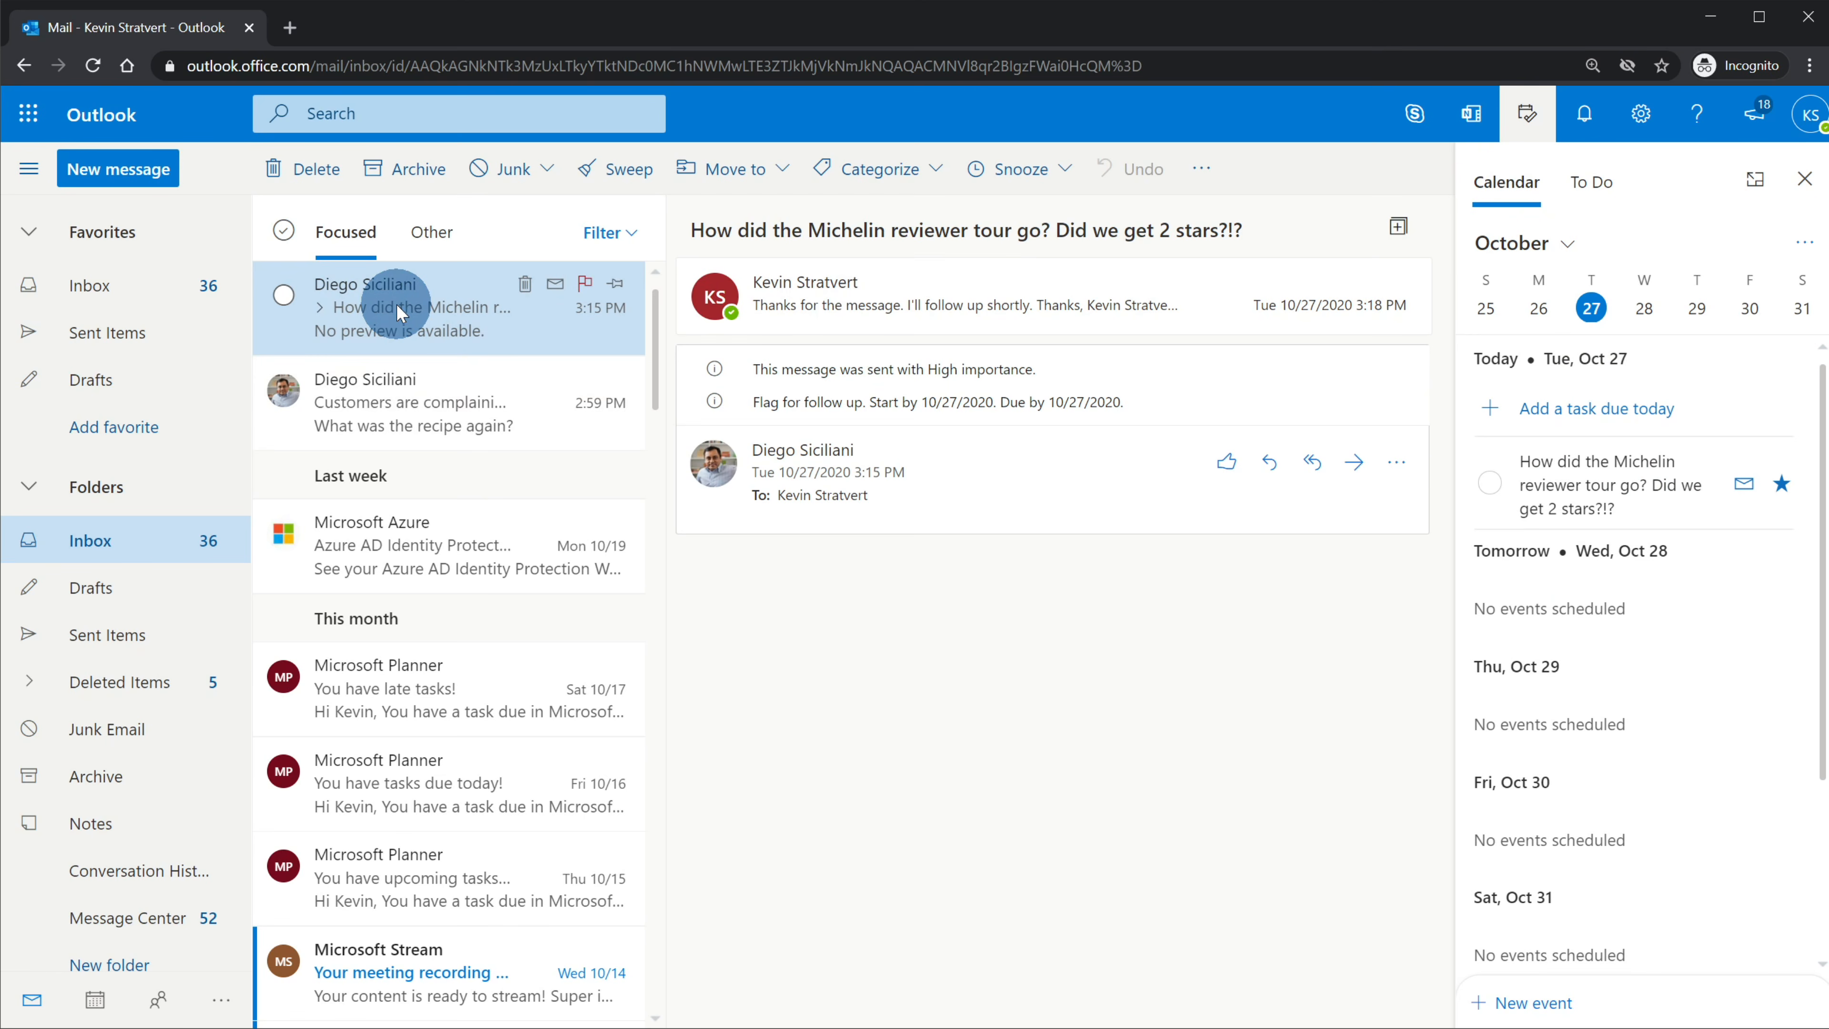
drag(399, 311, 1698, 504)
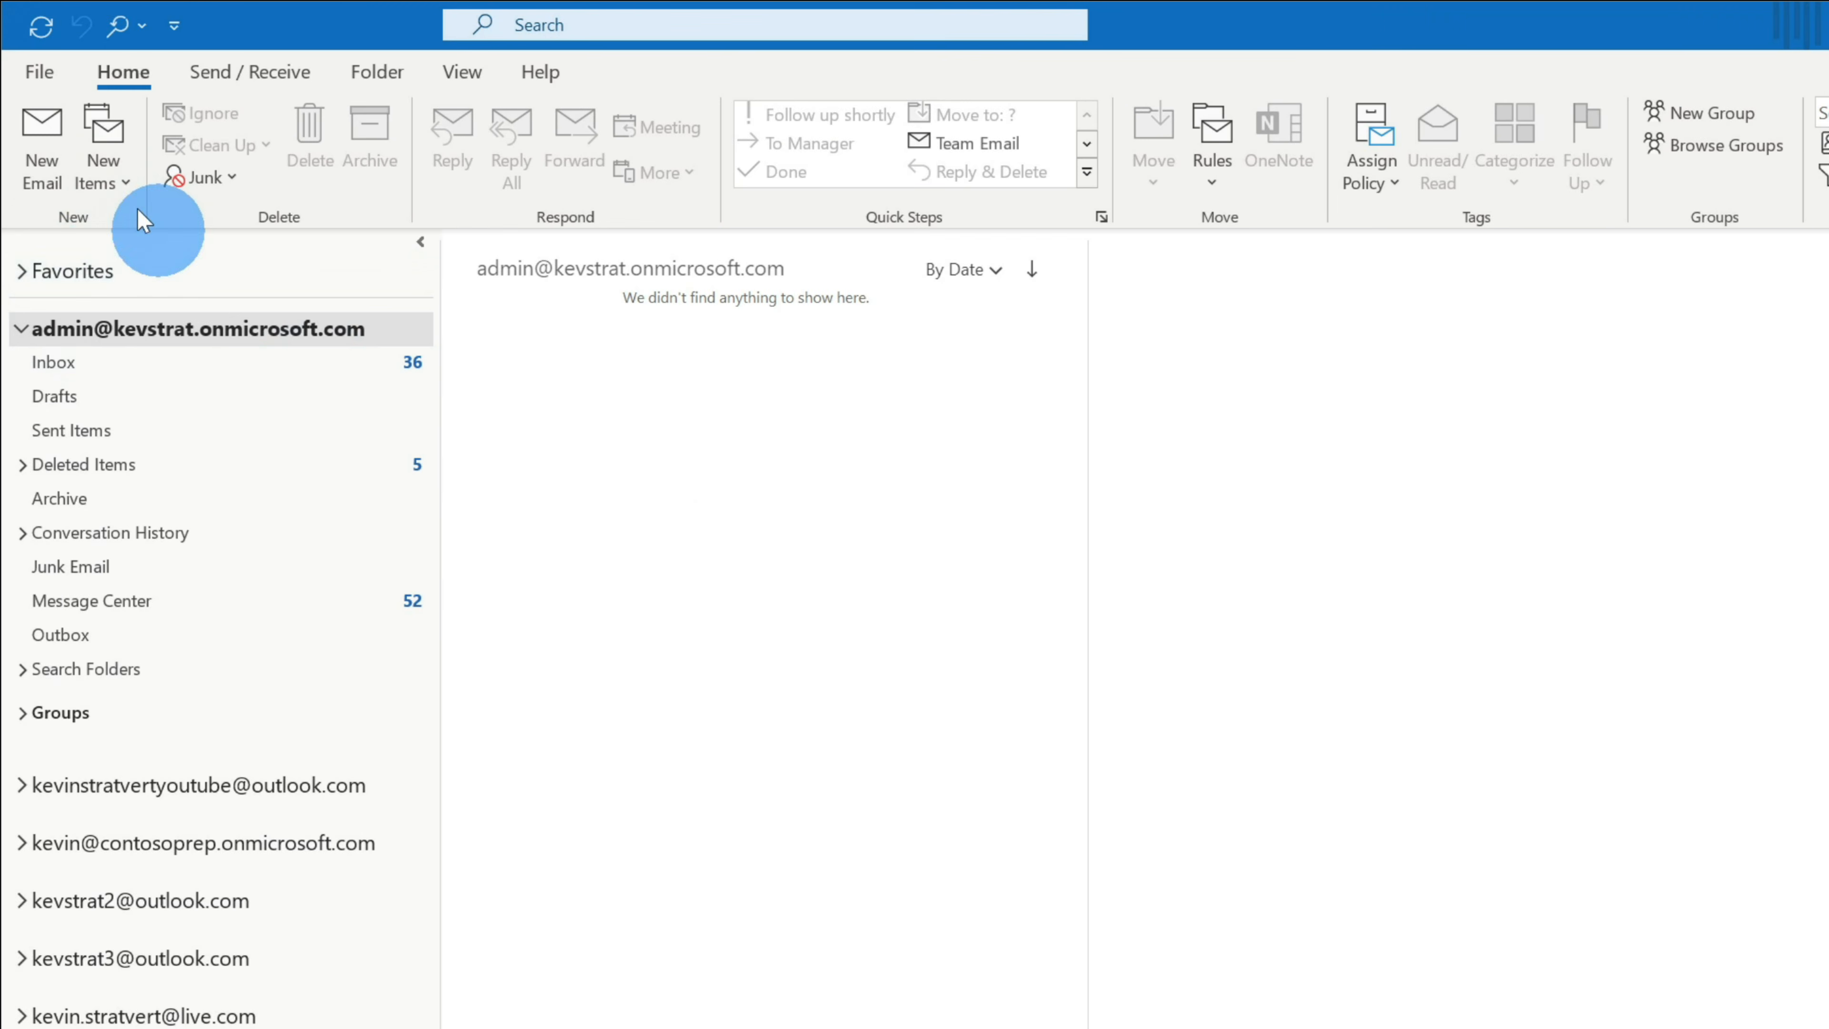
- Turn on automatic replies with the pasted out-of-office message for people inside the organization
click(37, 72)
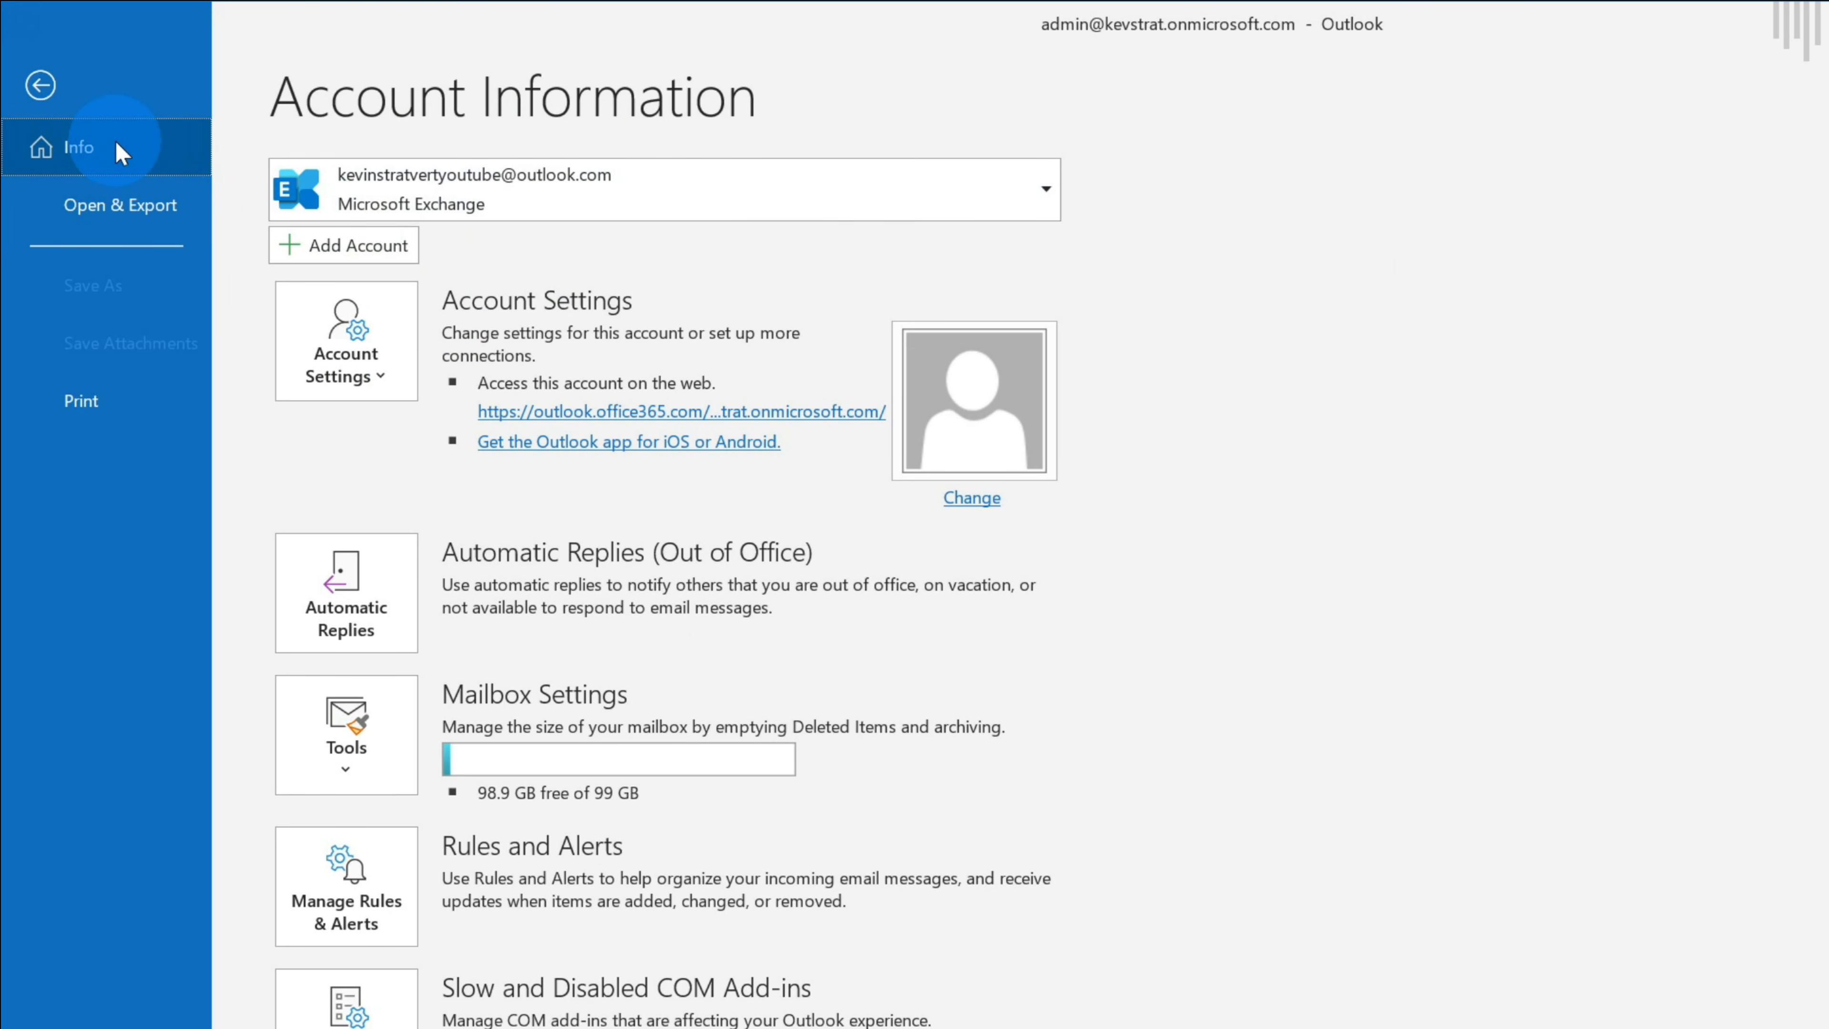
click(385, 595)
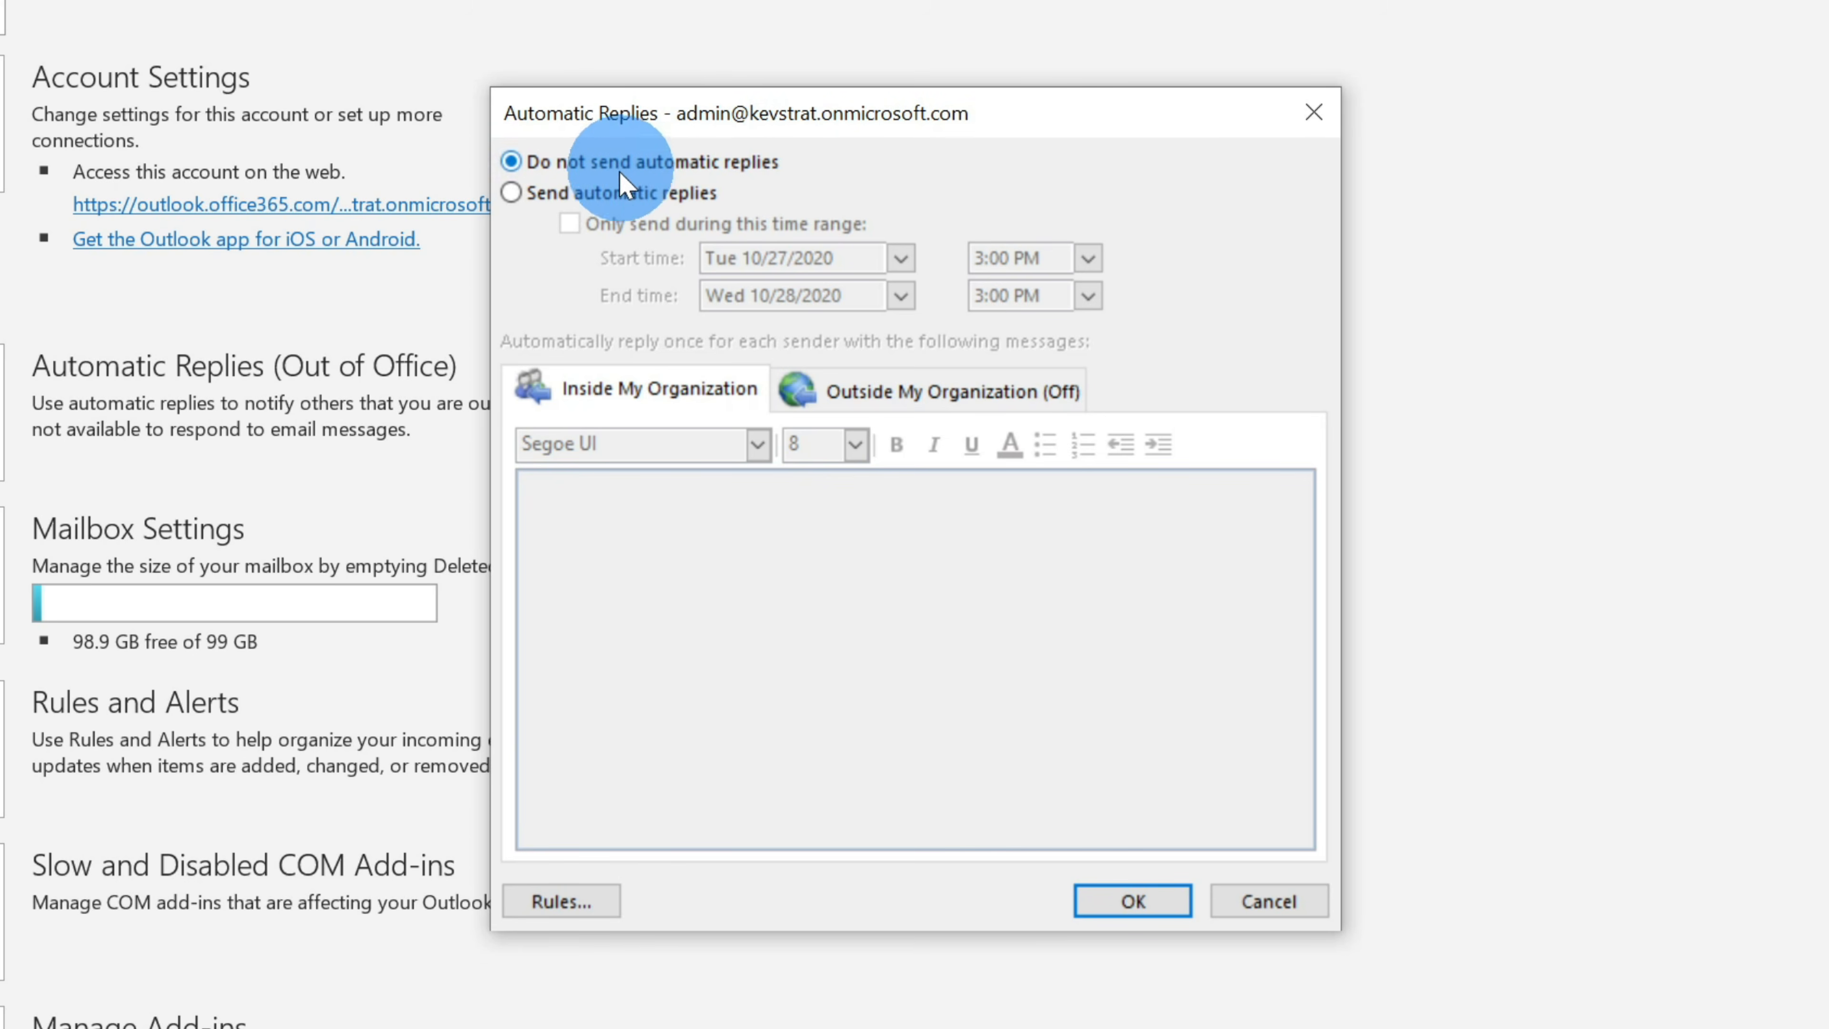
click(627, 201)
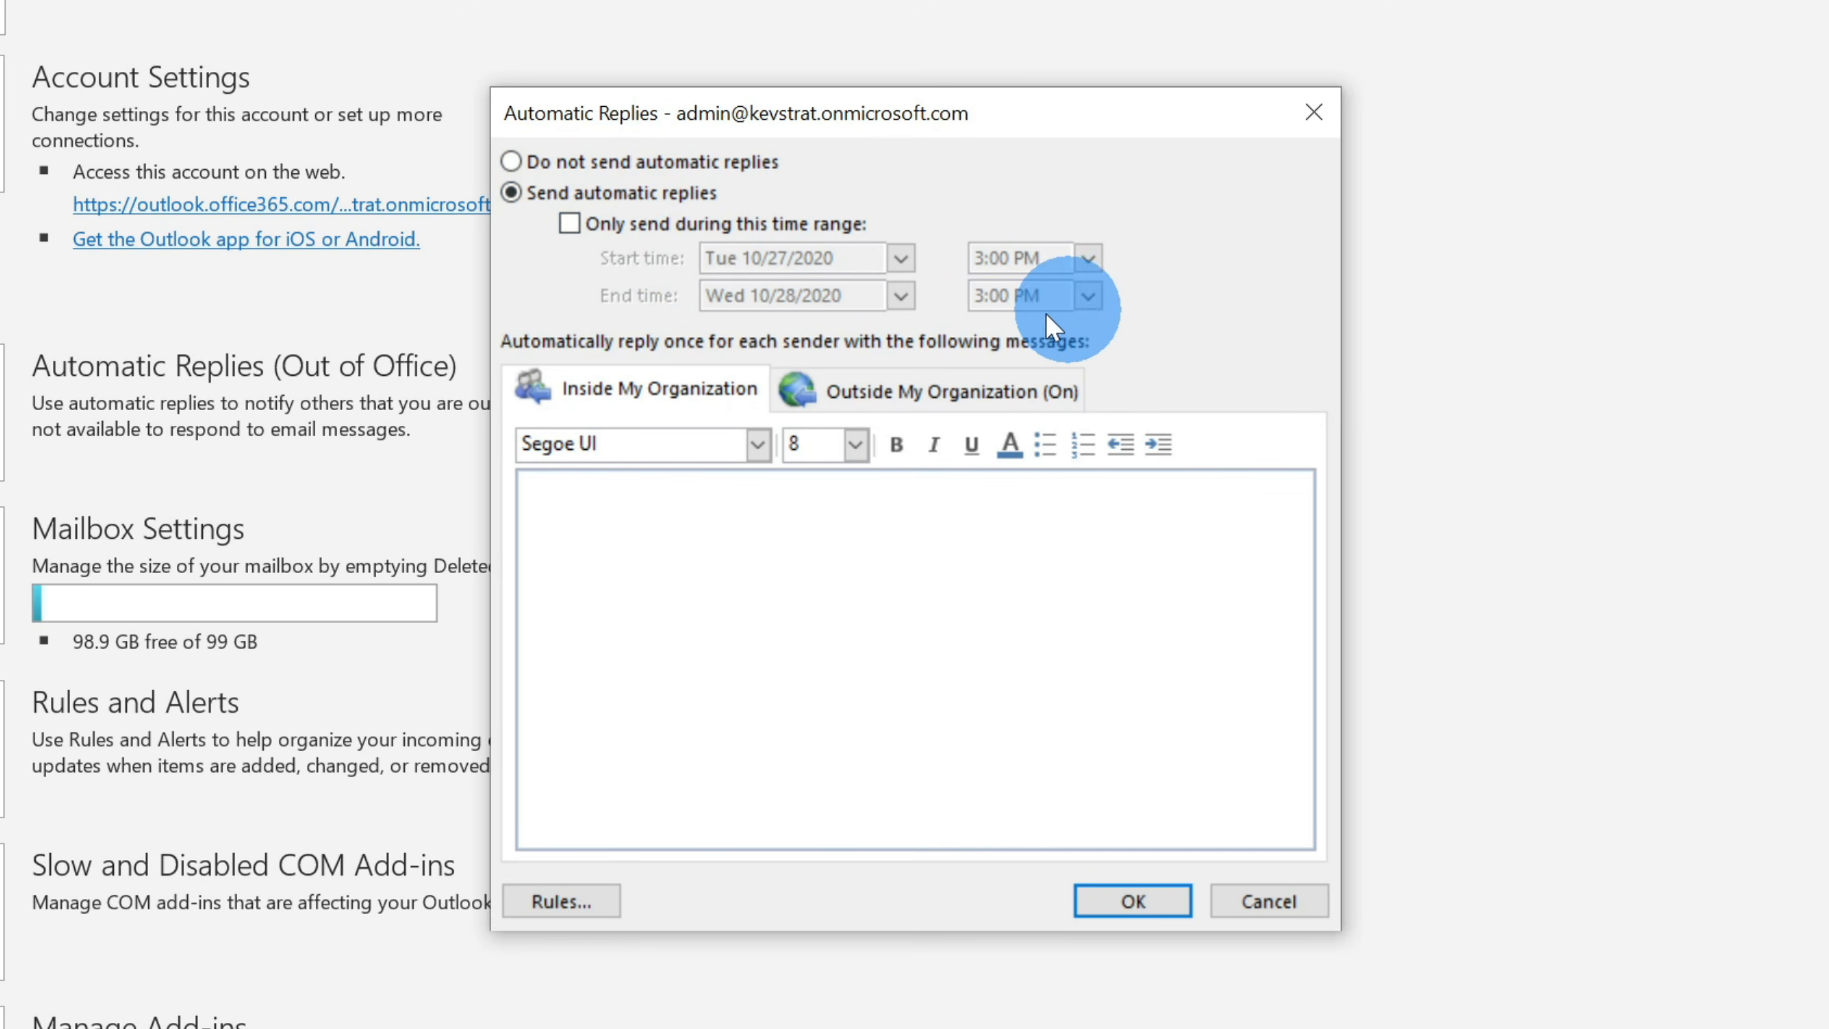
click(765, 591)
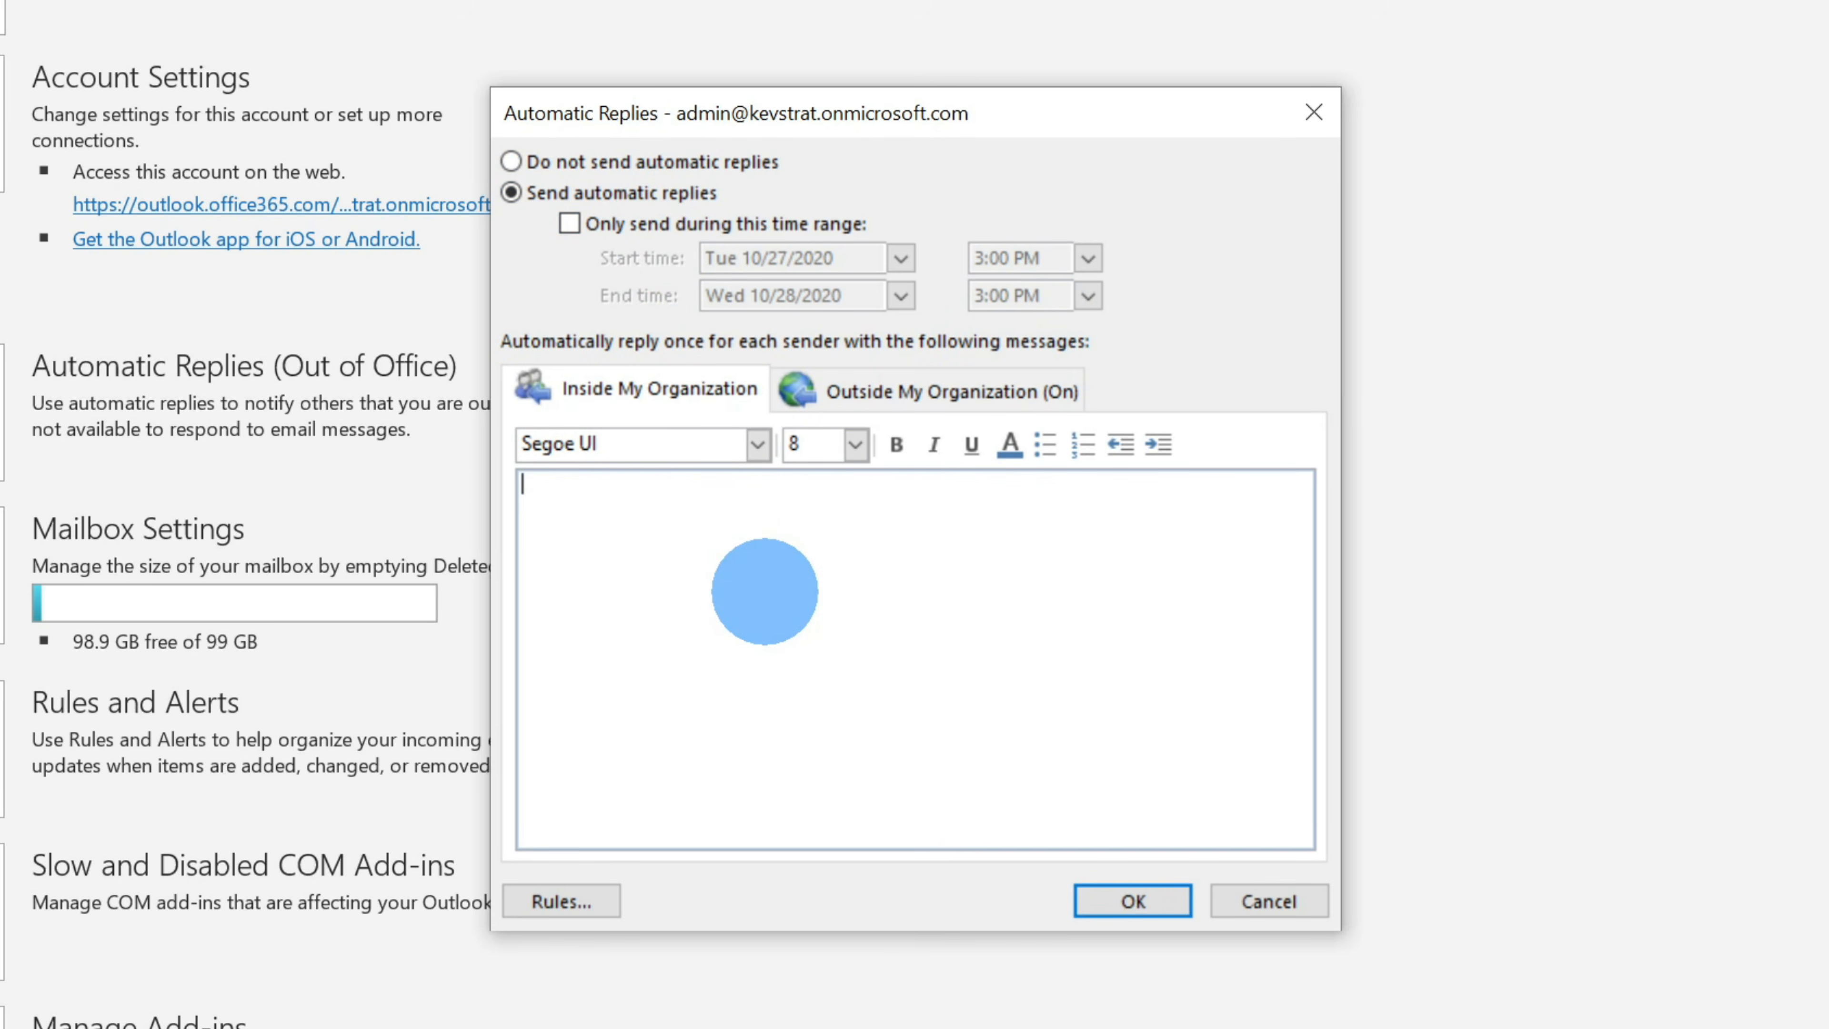
text(I'm out evaluating new locations for the Kevin Cookie Company. Feel free to reach out to Cookie Monster in my absence.)
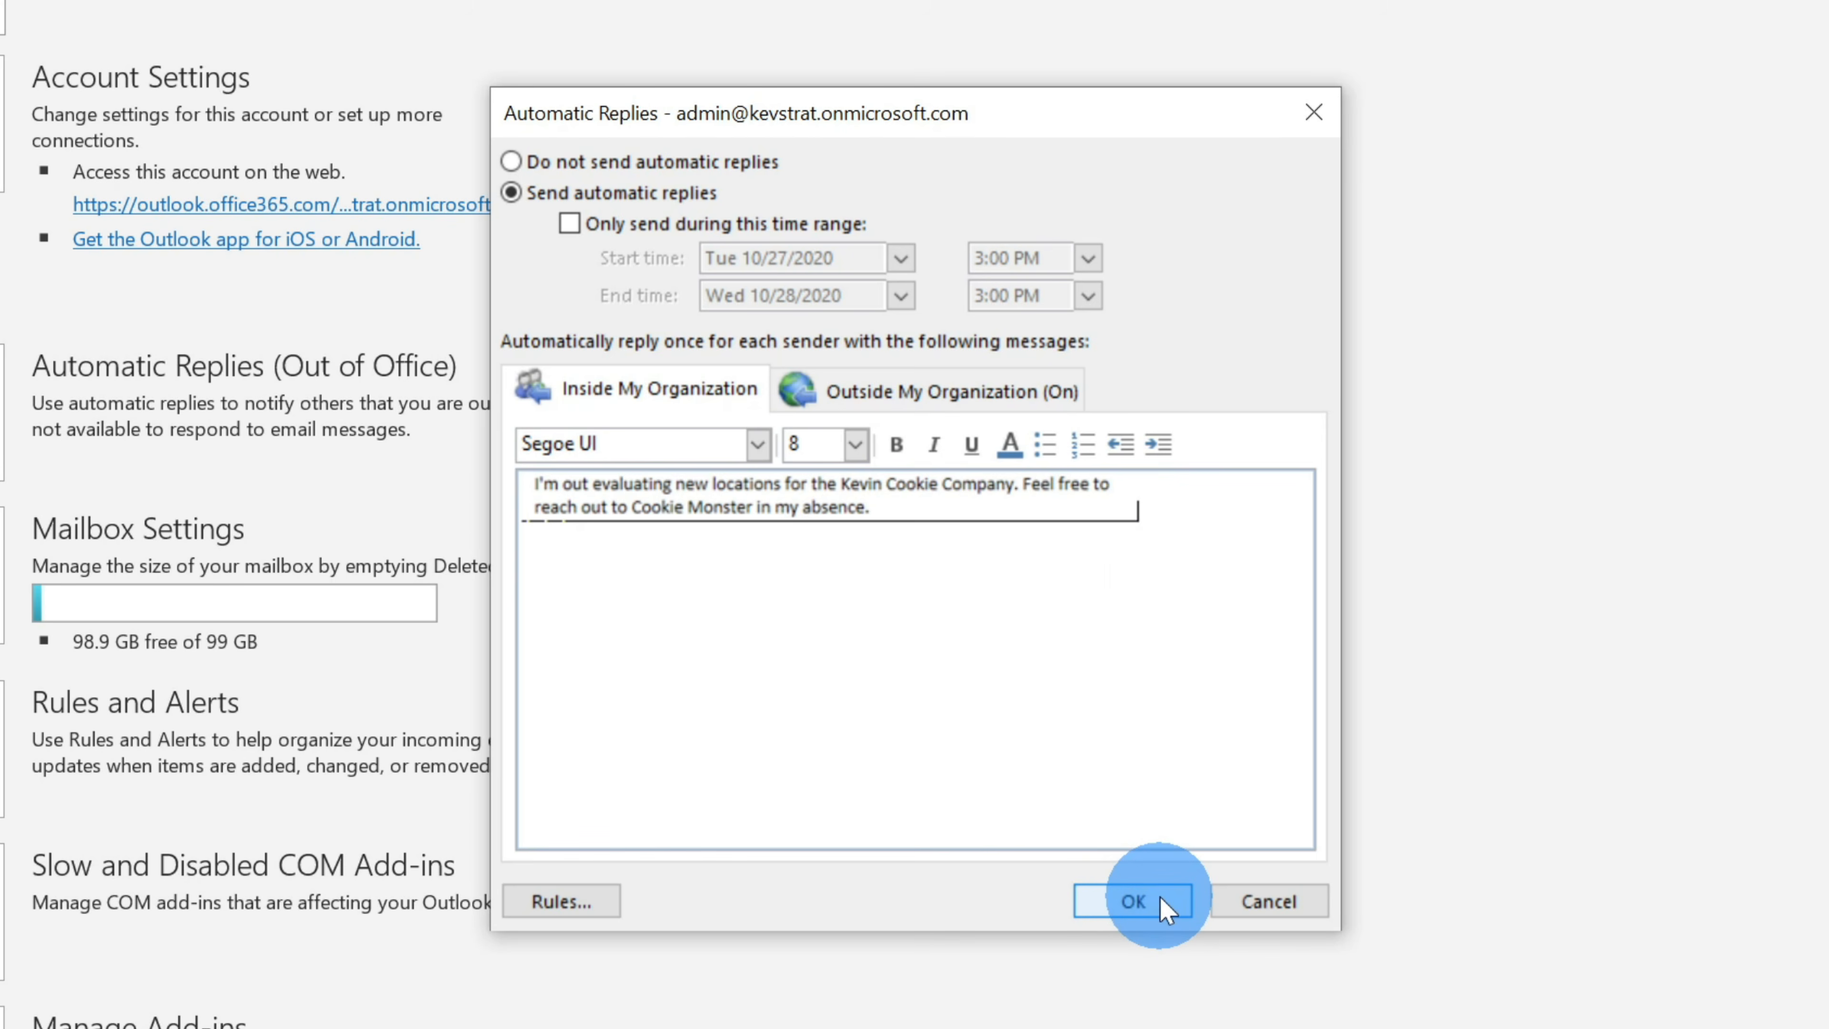
click(1134, 901)
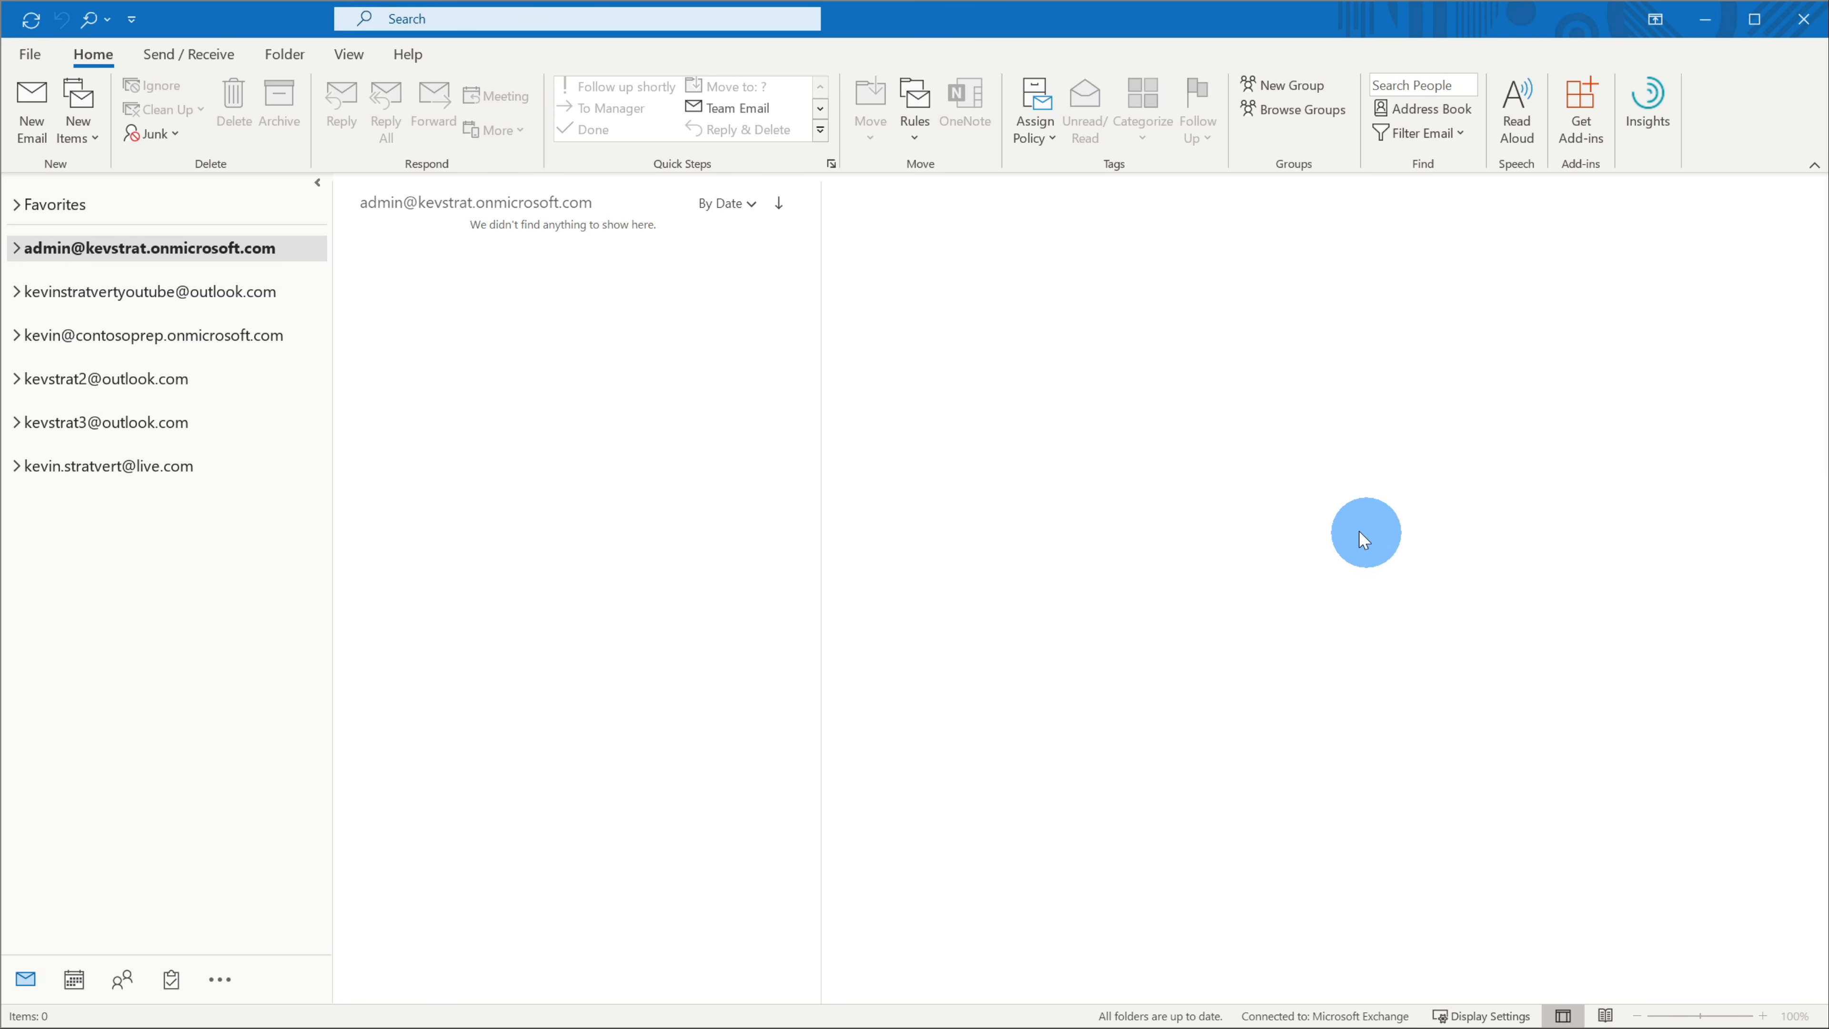
- Connect the Gmail address as a new account, sign in with Google, and allow Microsoft access
click(29, 53)
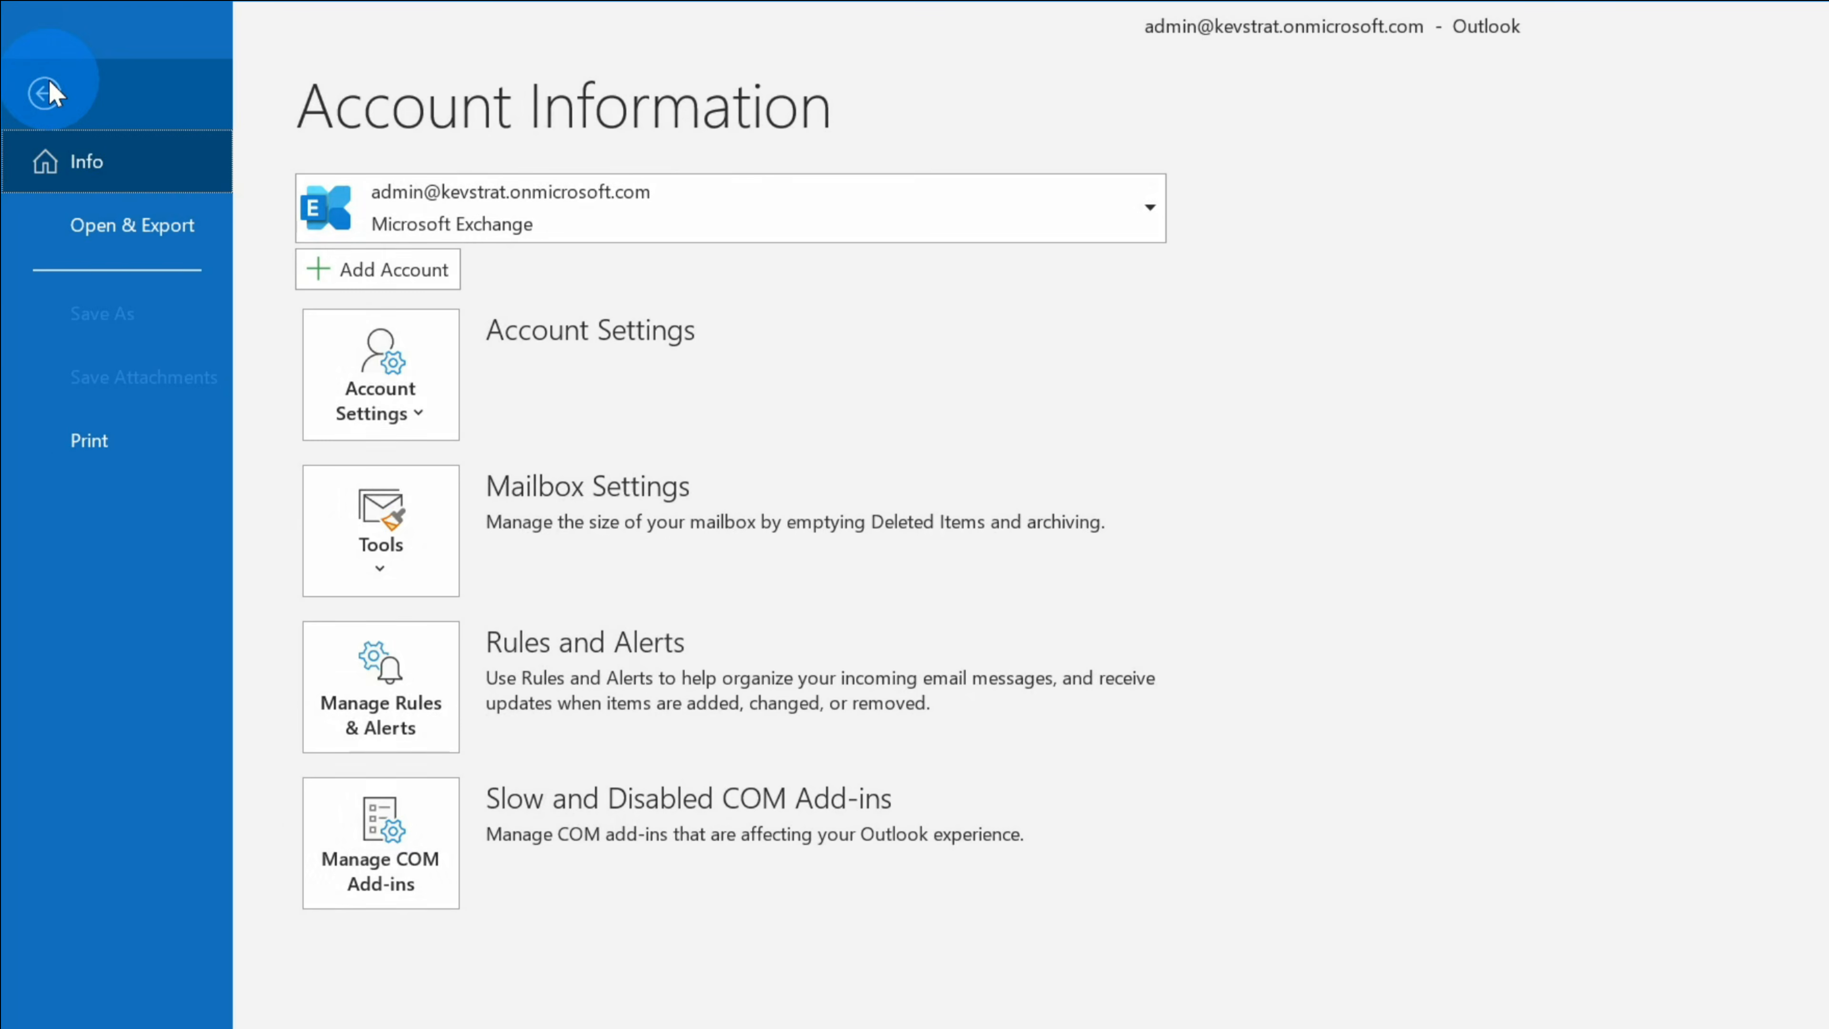
click(395, 270)
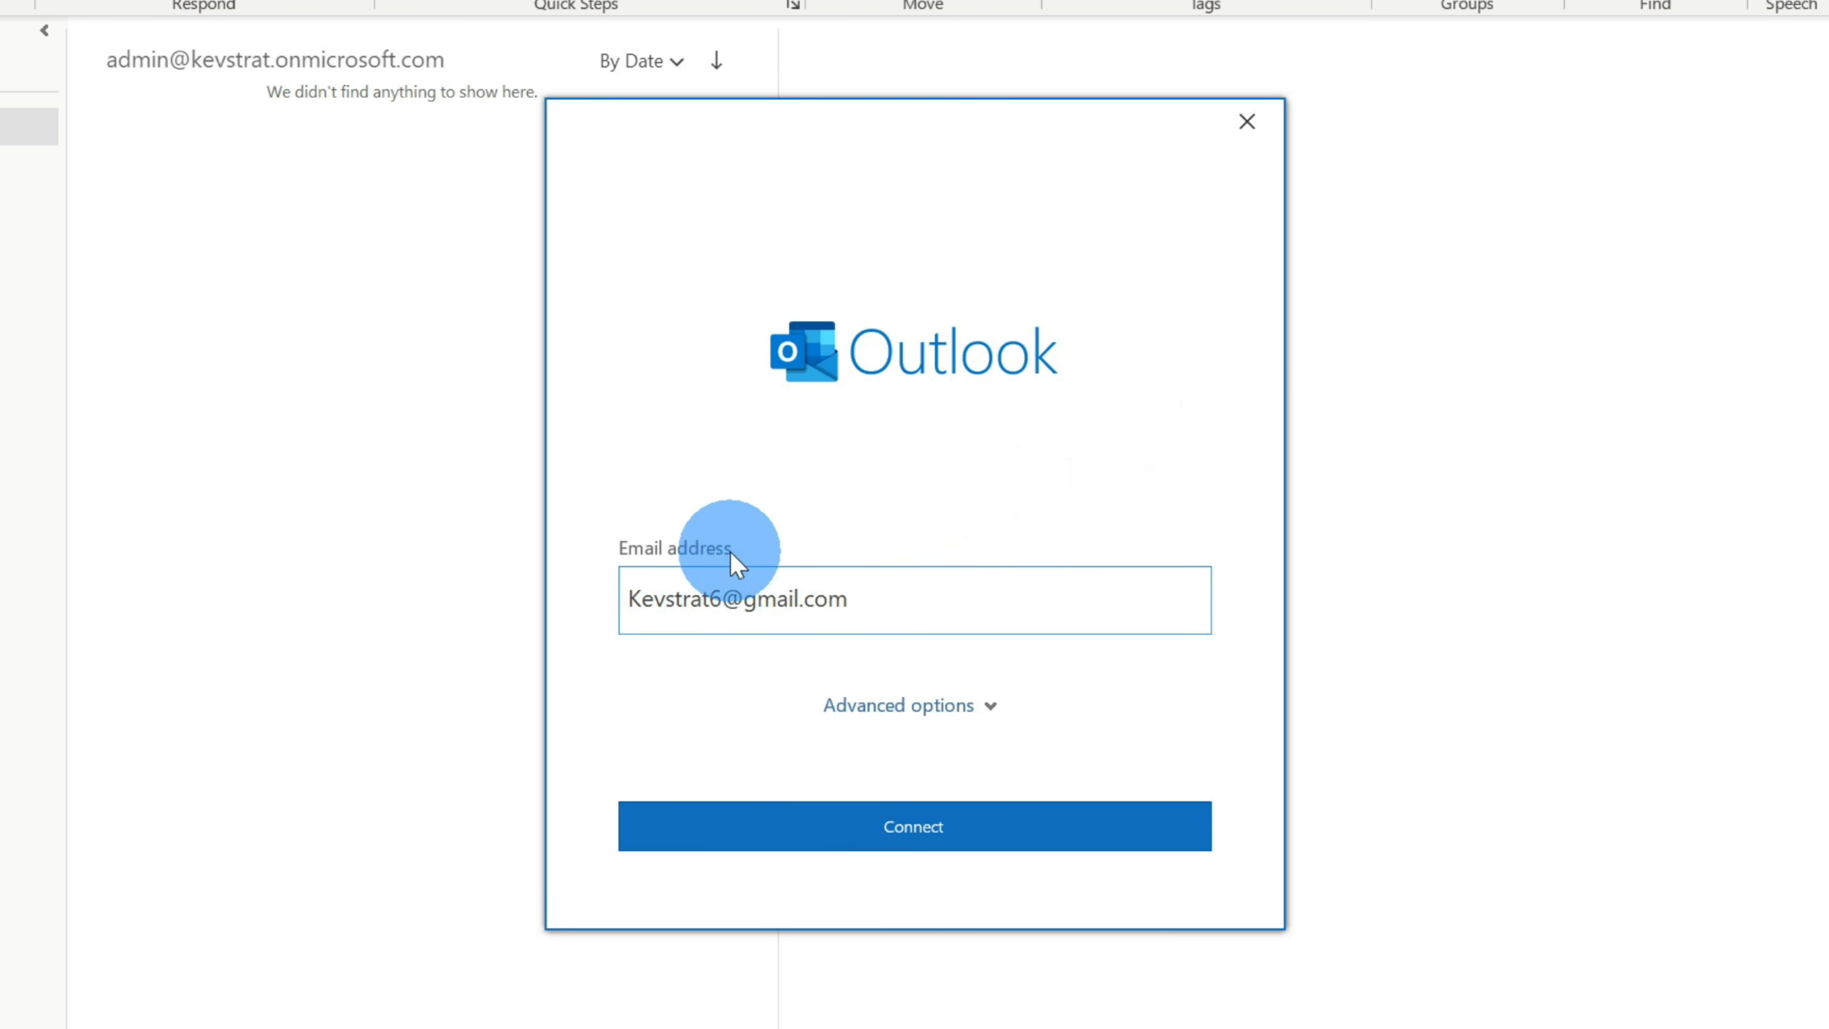
click(1077, 829)
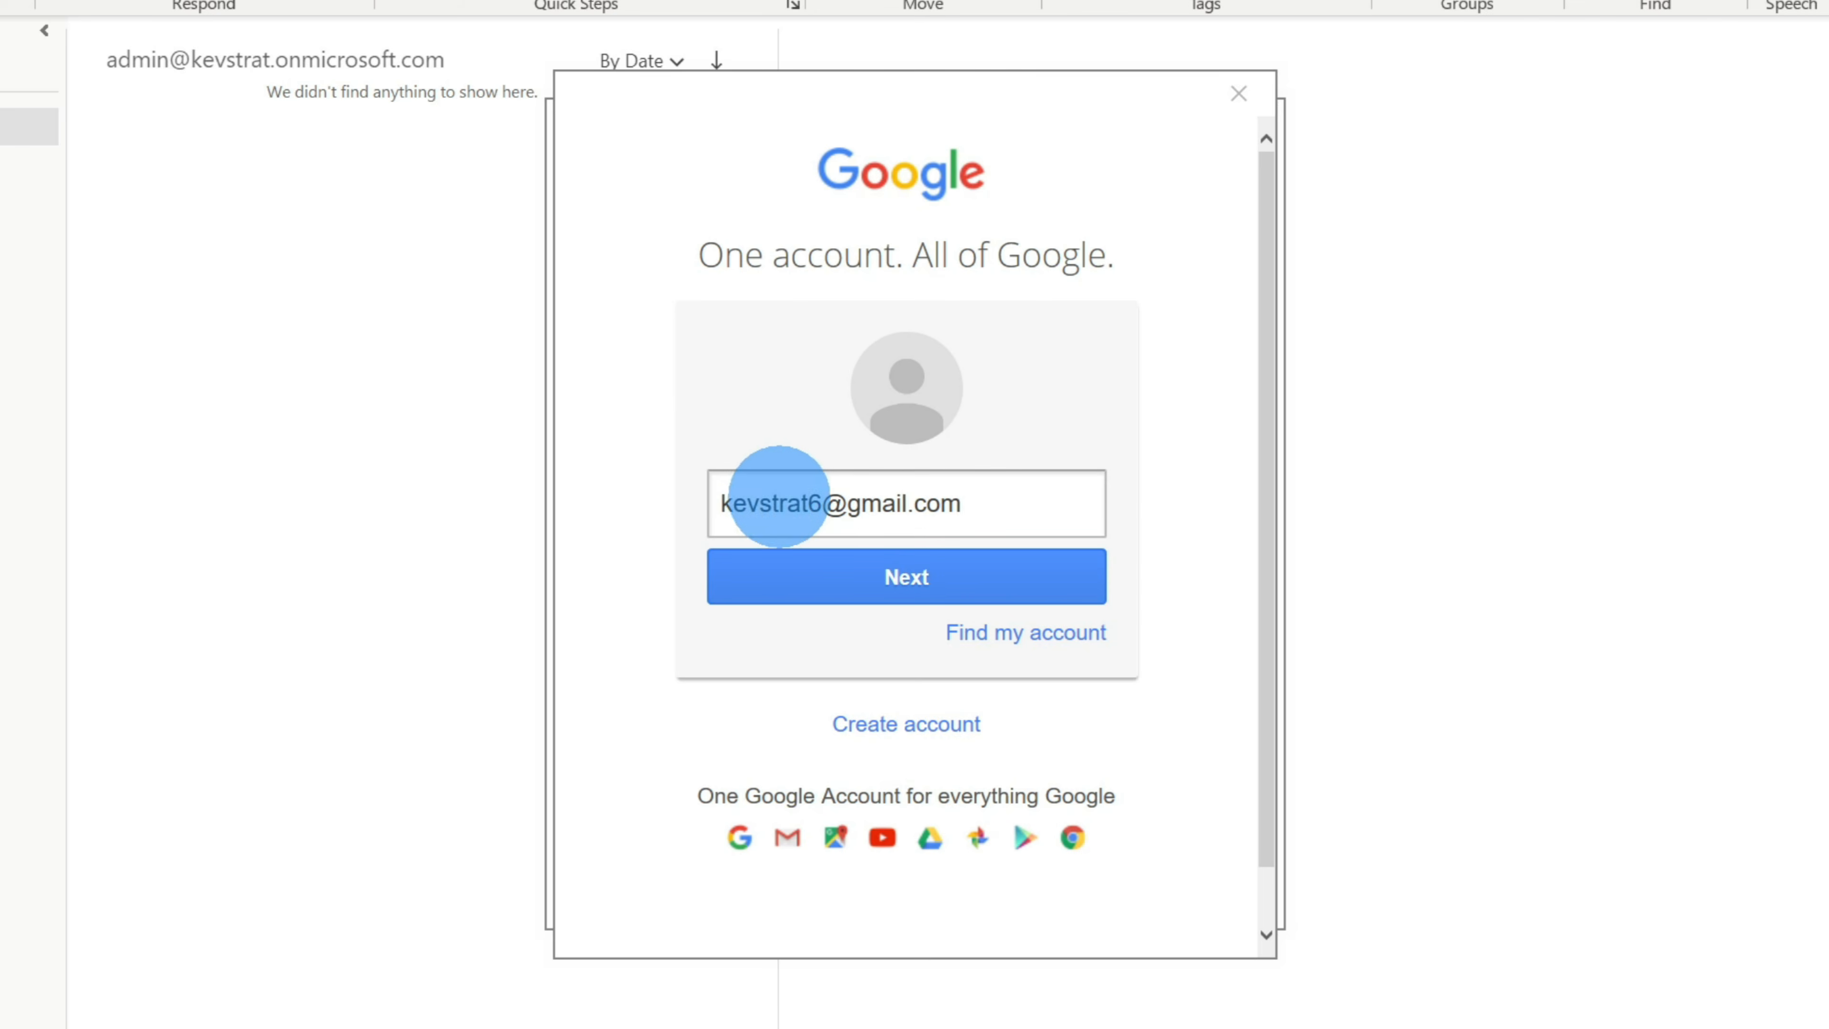
click(936, 563)
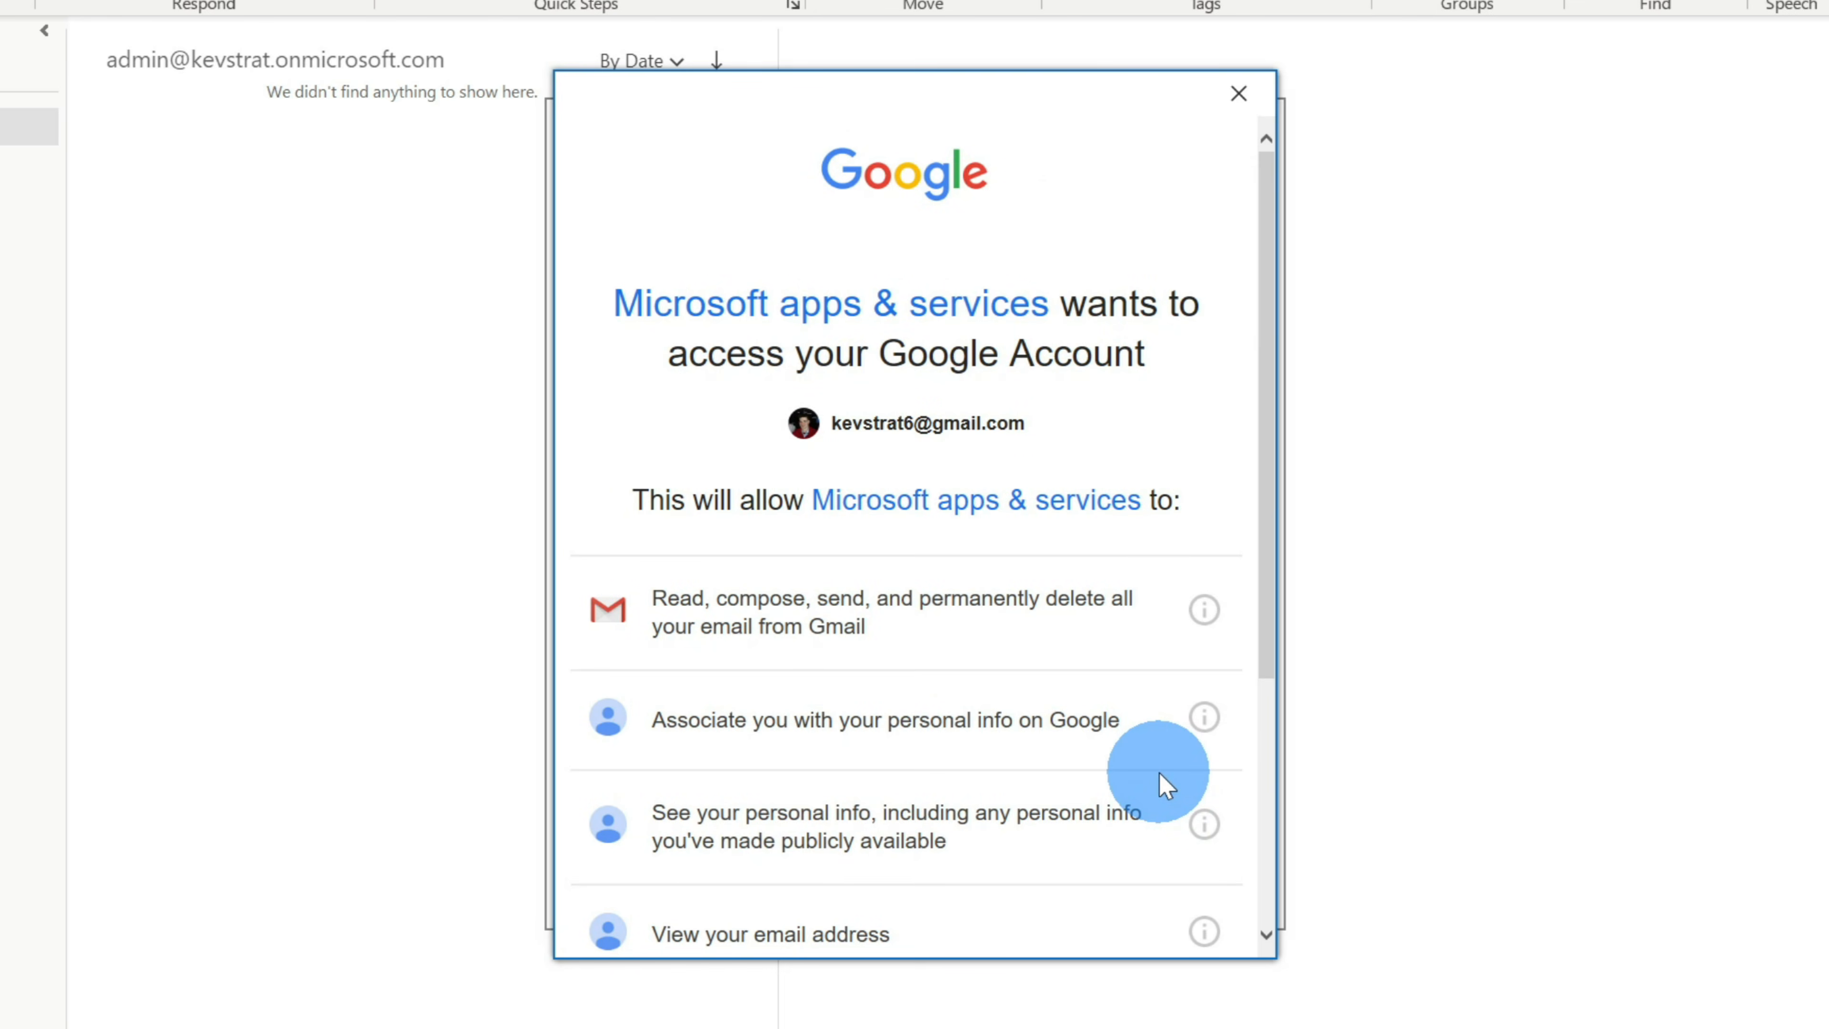
scroll(1172, 462, down, 5)
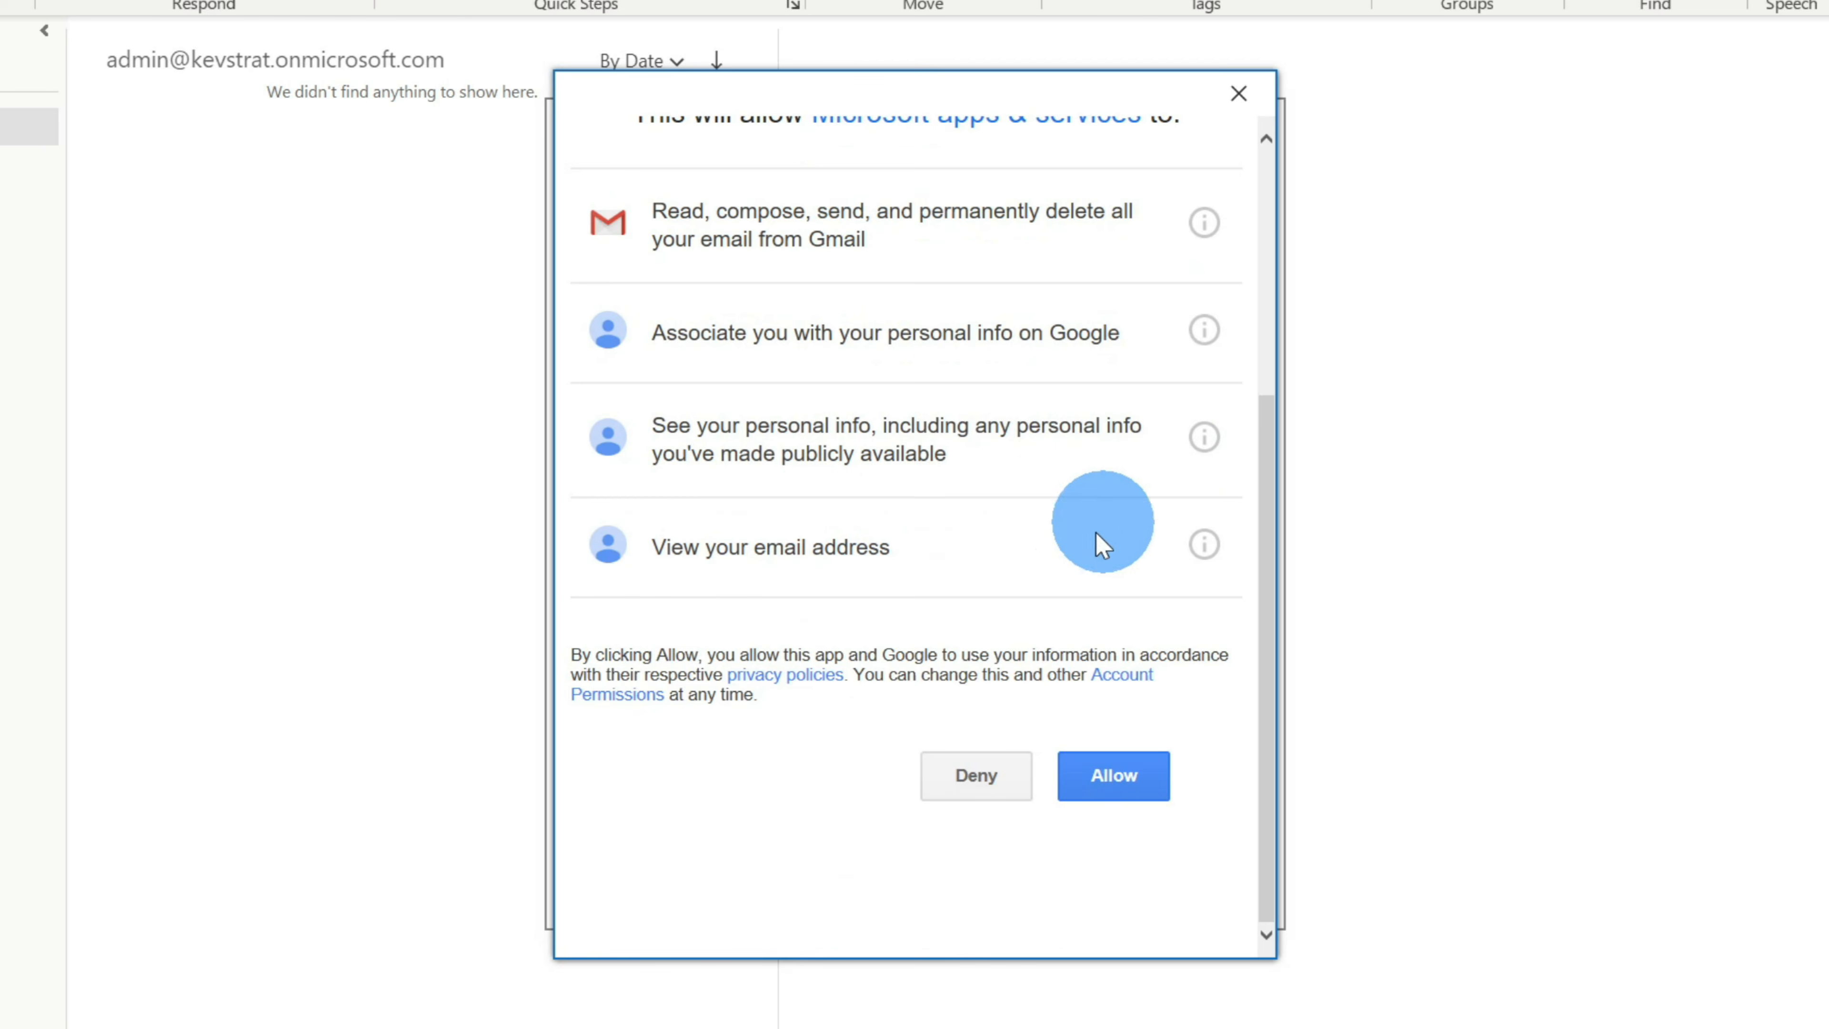
click(1116, 778)
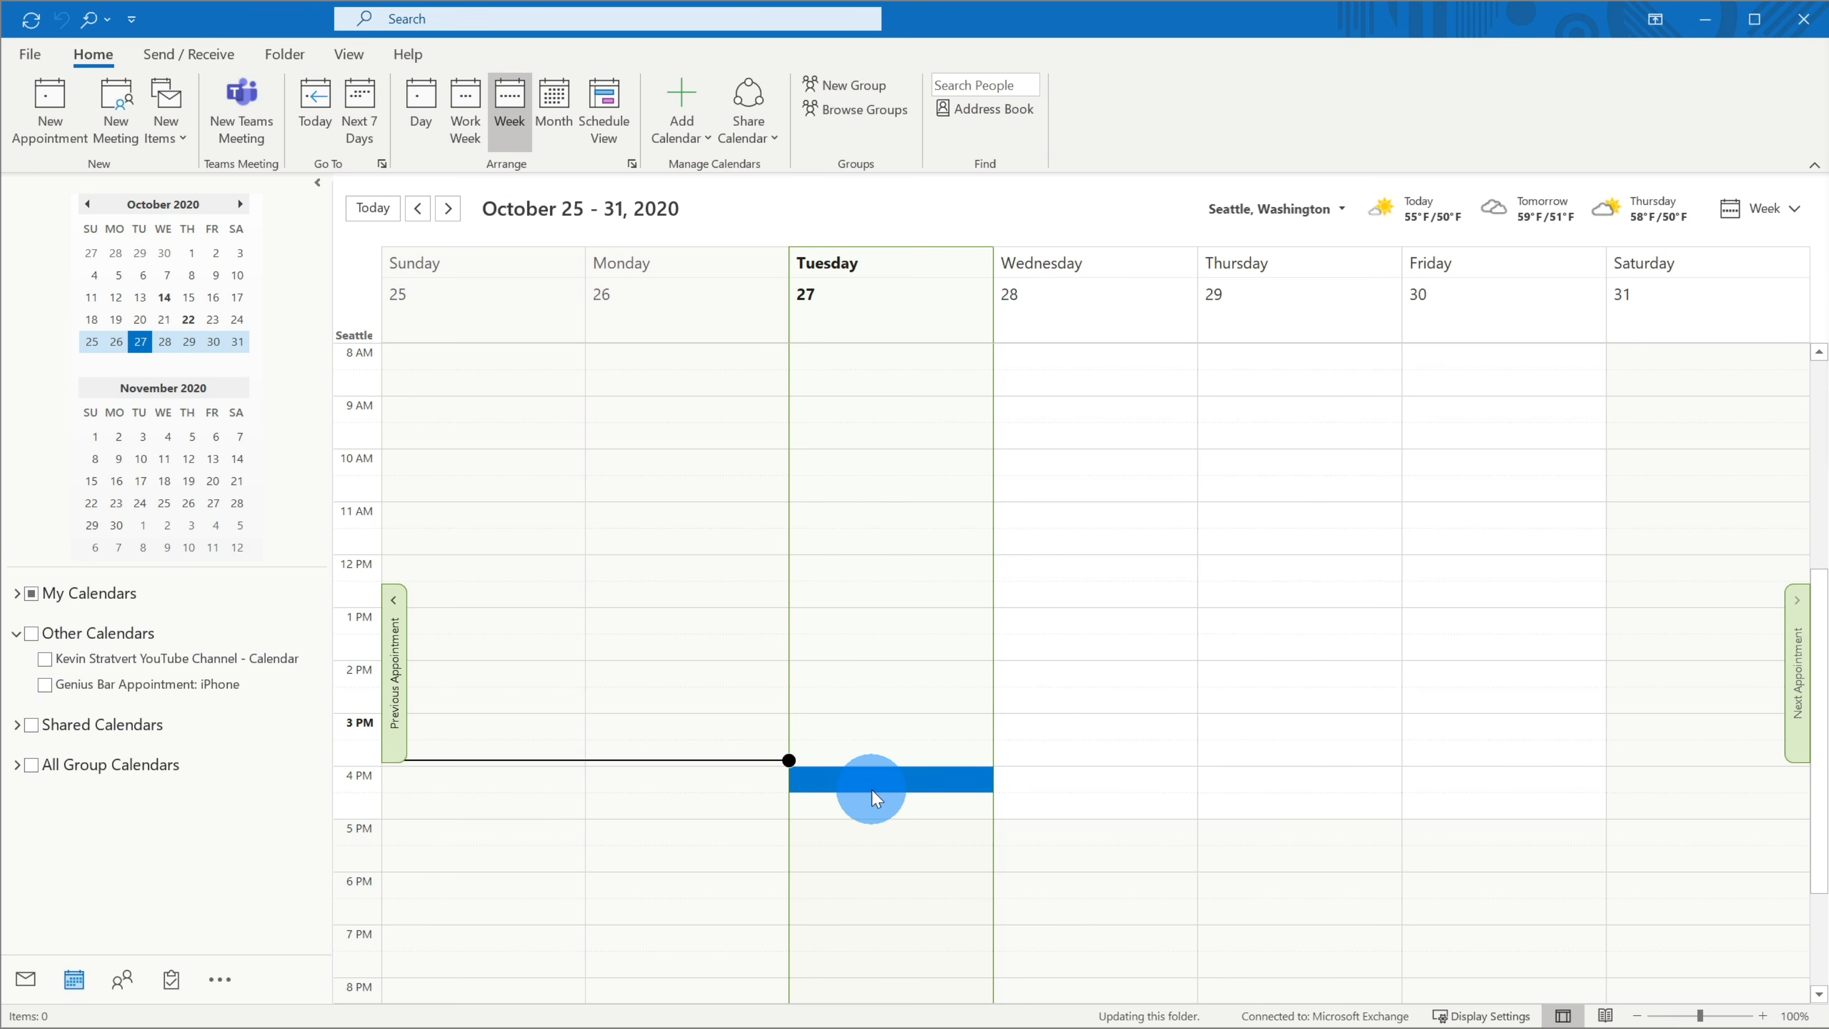
- Go to the Calendar section of Outlook Options and scroll to the time zone settings
click(30, 55)
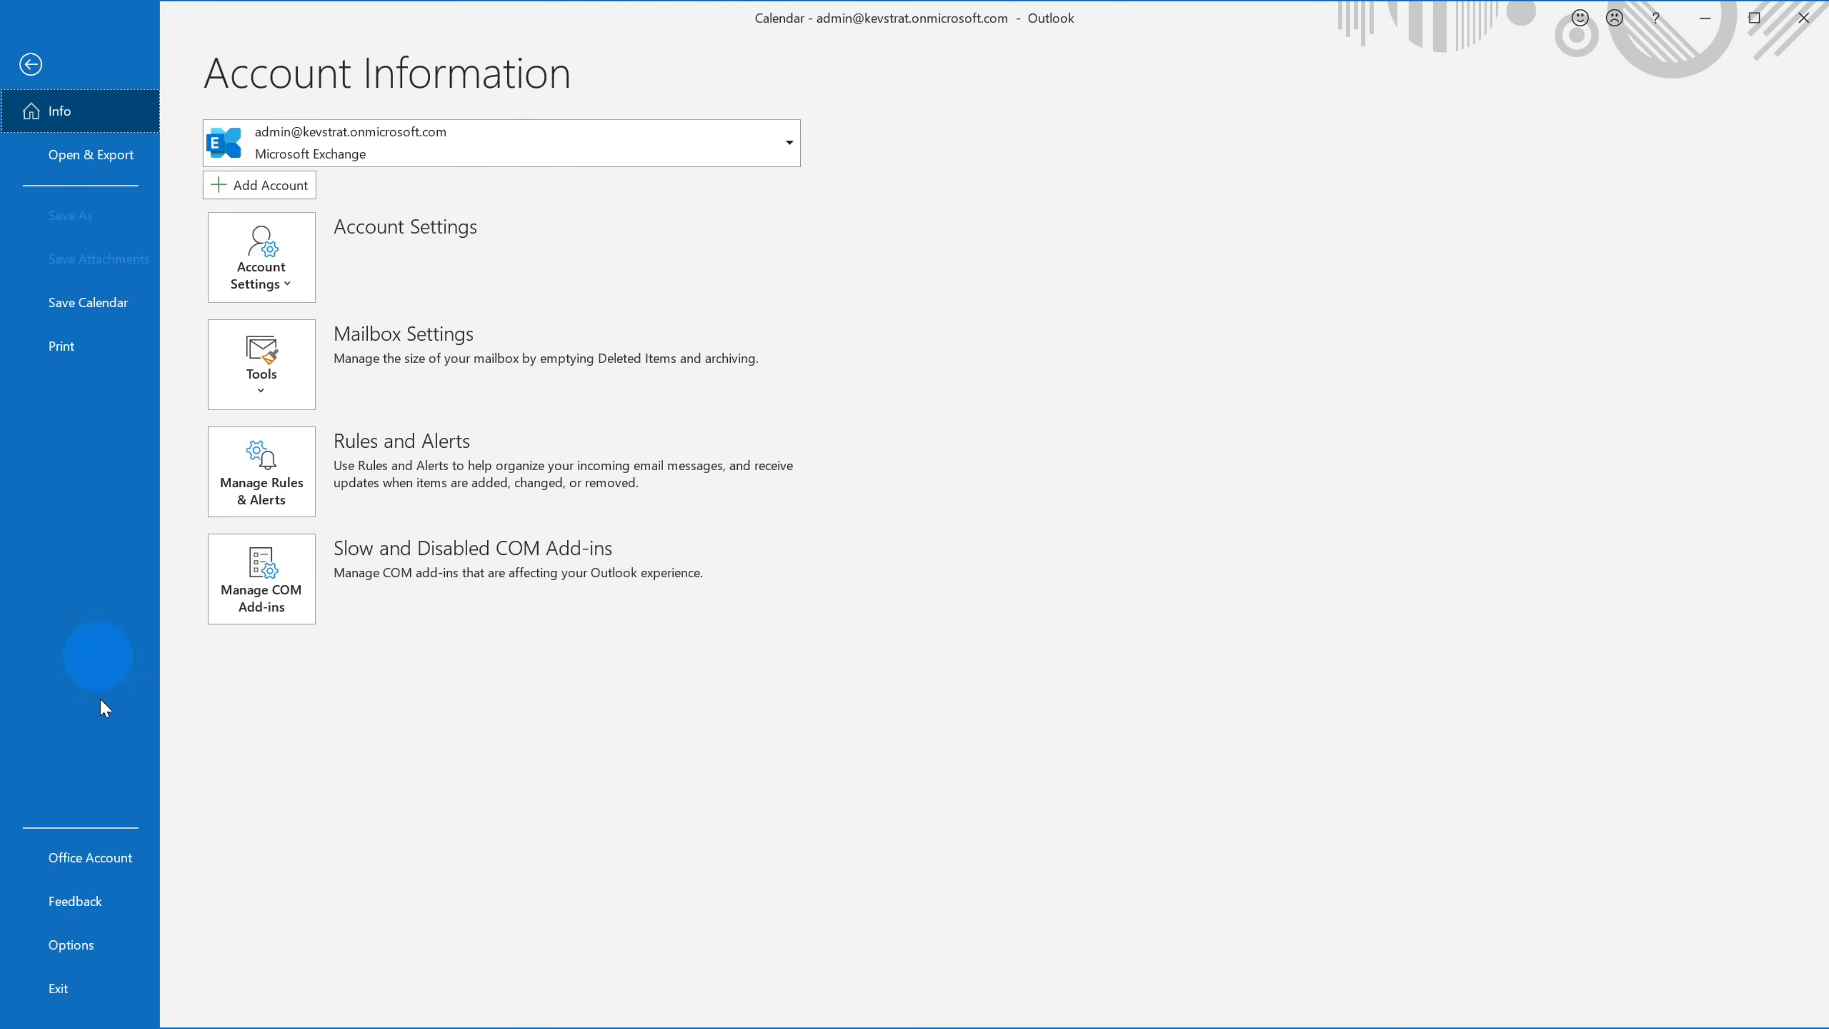
click(120, 938)
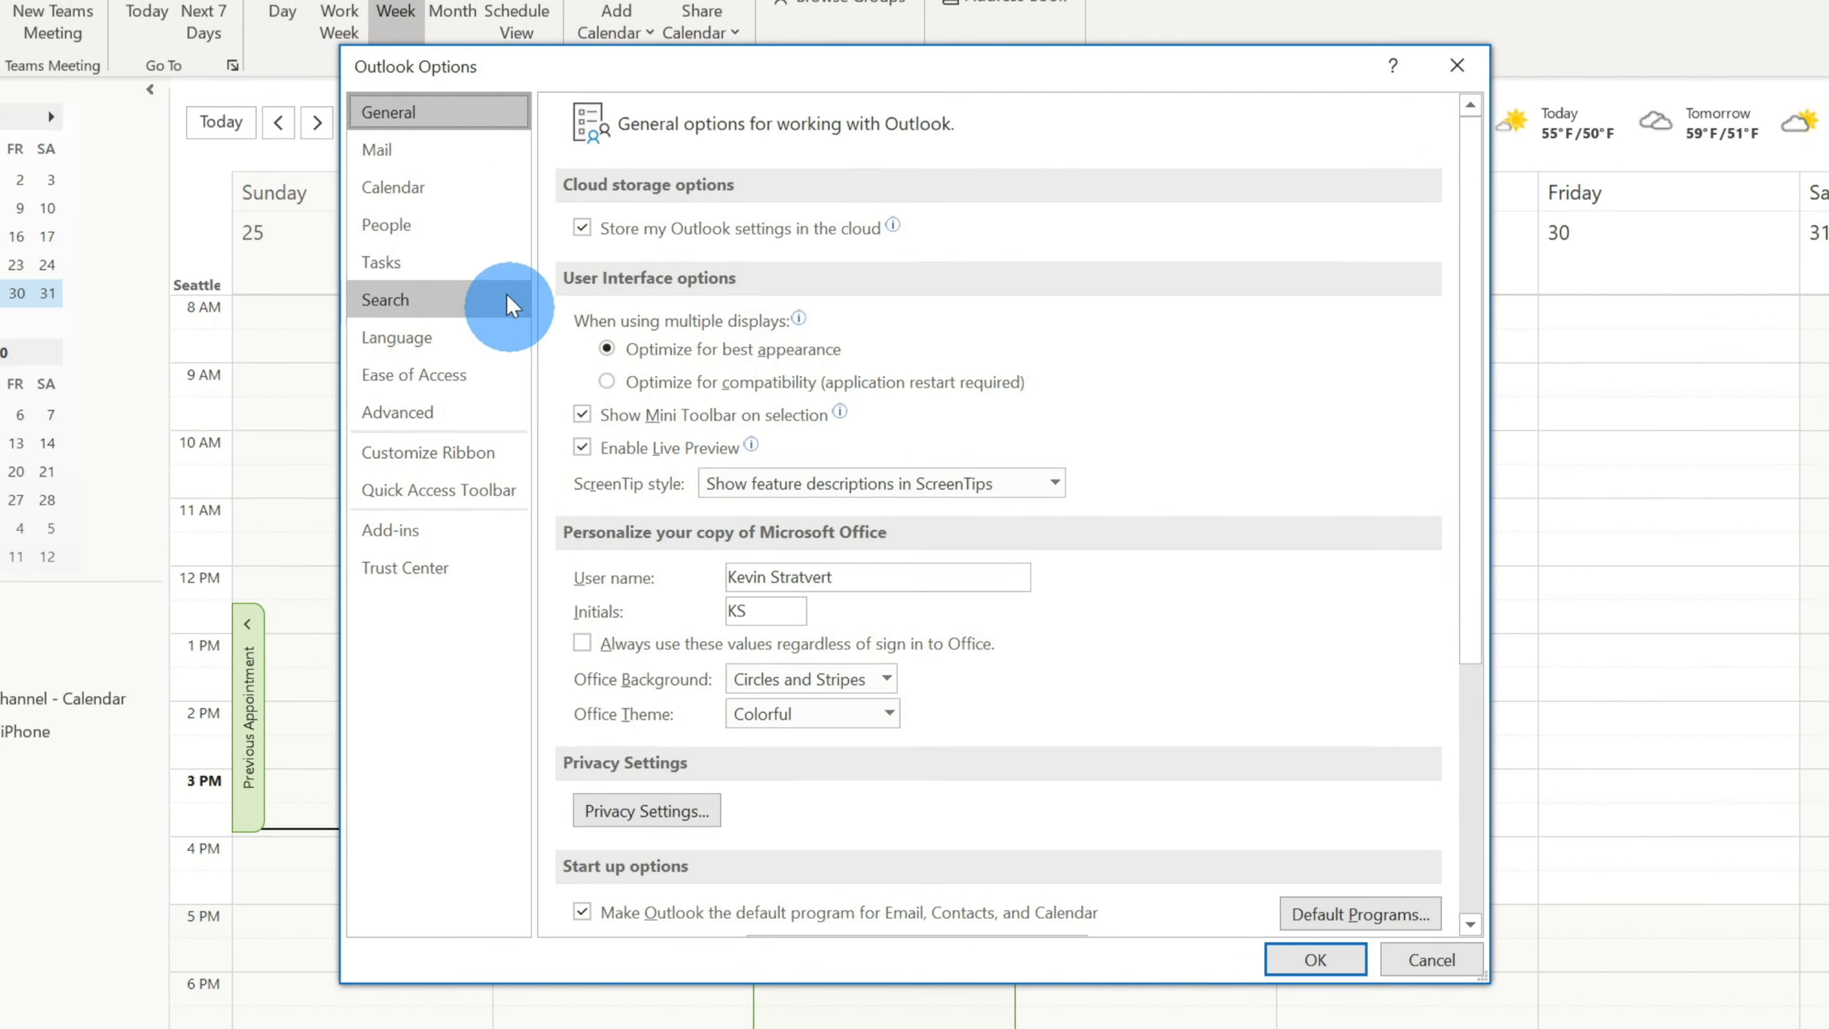
click(467, 186)
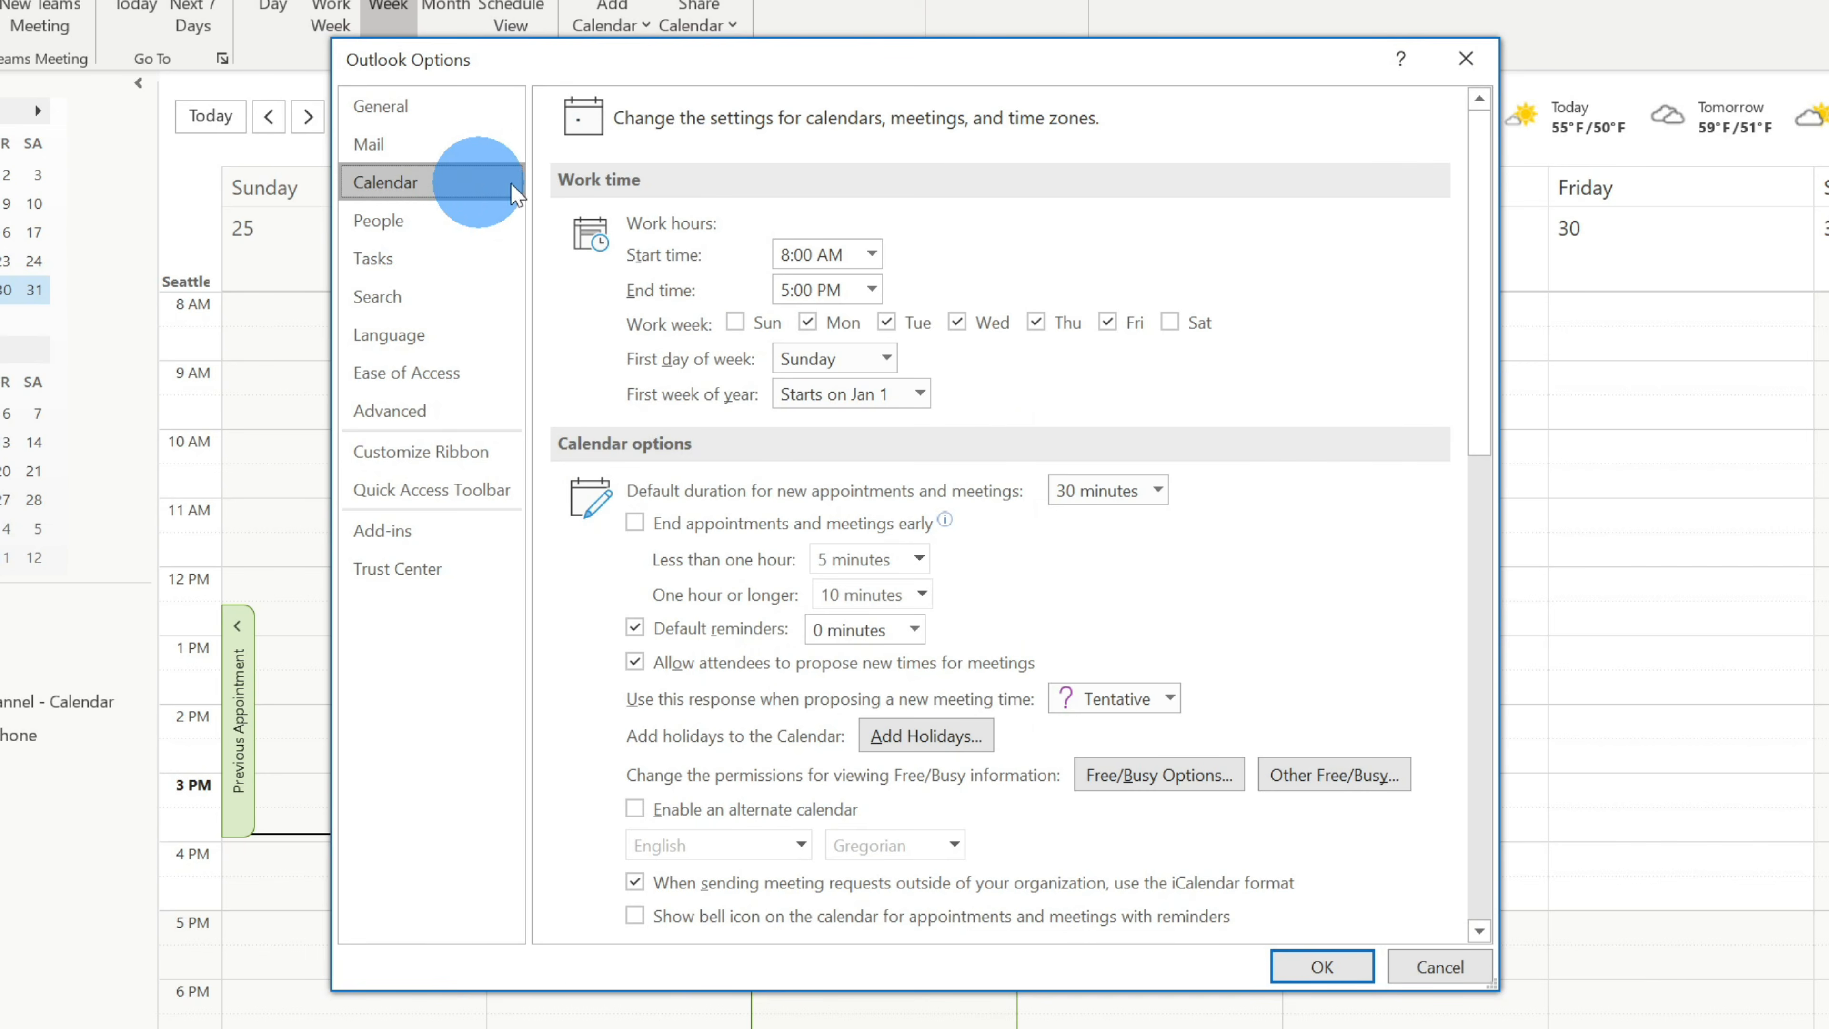
scroll(1213, 281, down, 3)
scroll(1217, 286, down, 10)
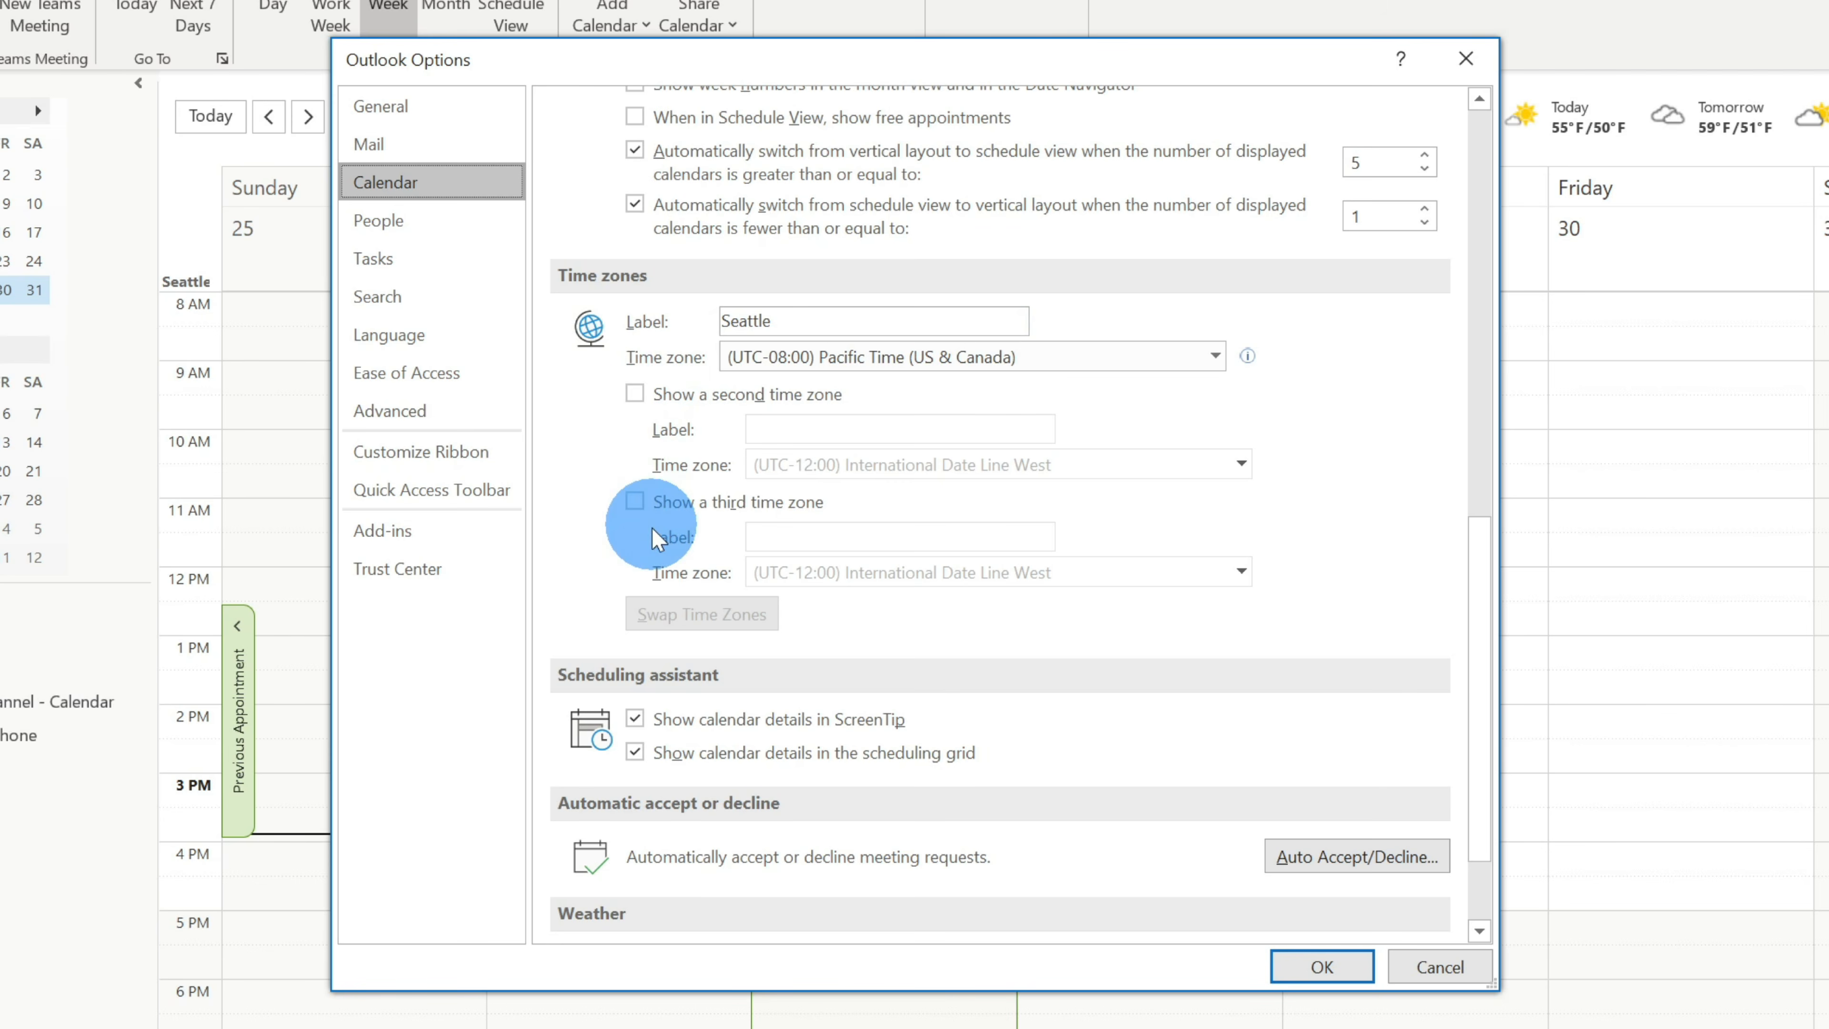
- Show a second time zone labelled London, set to (UTC+00:00) Dublin, Edinburgh, Lisbon, London
click(636, 398)
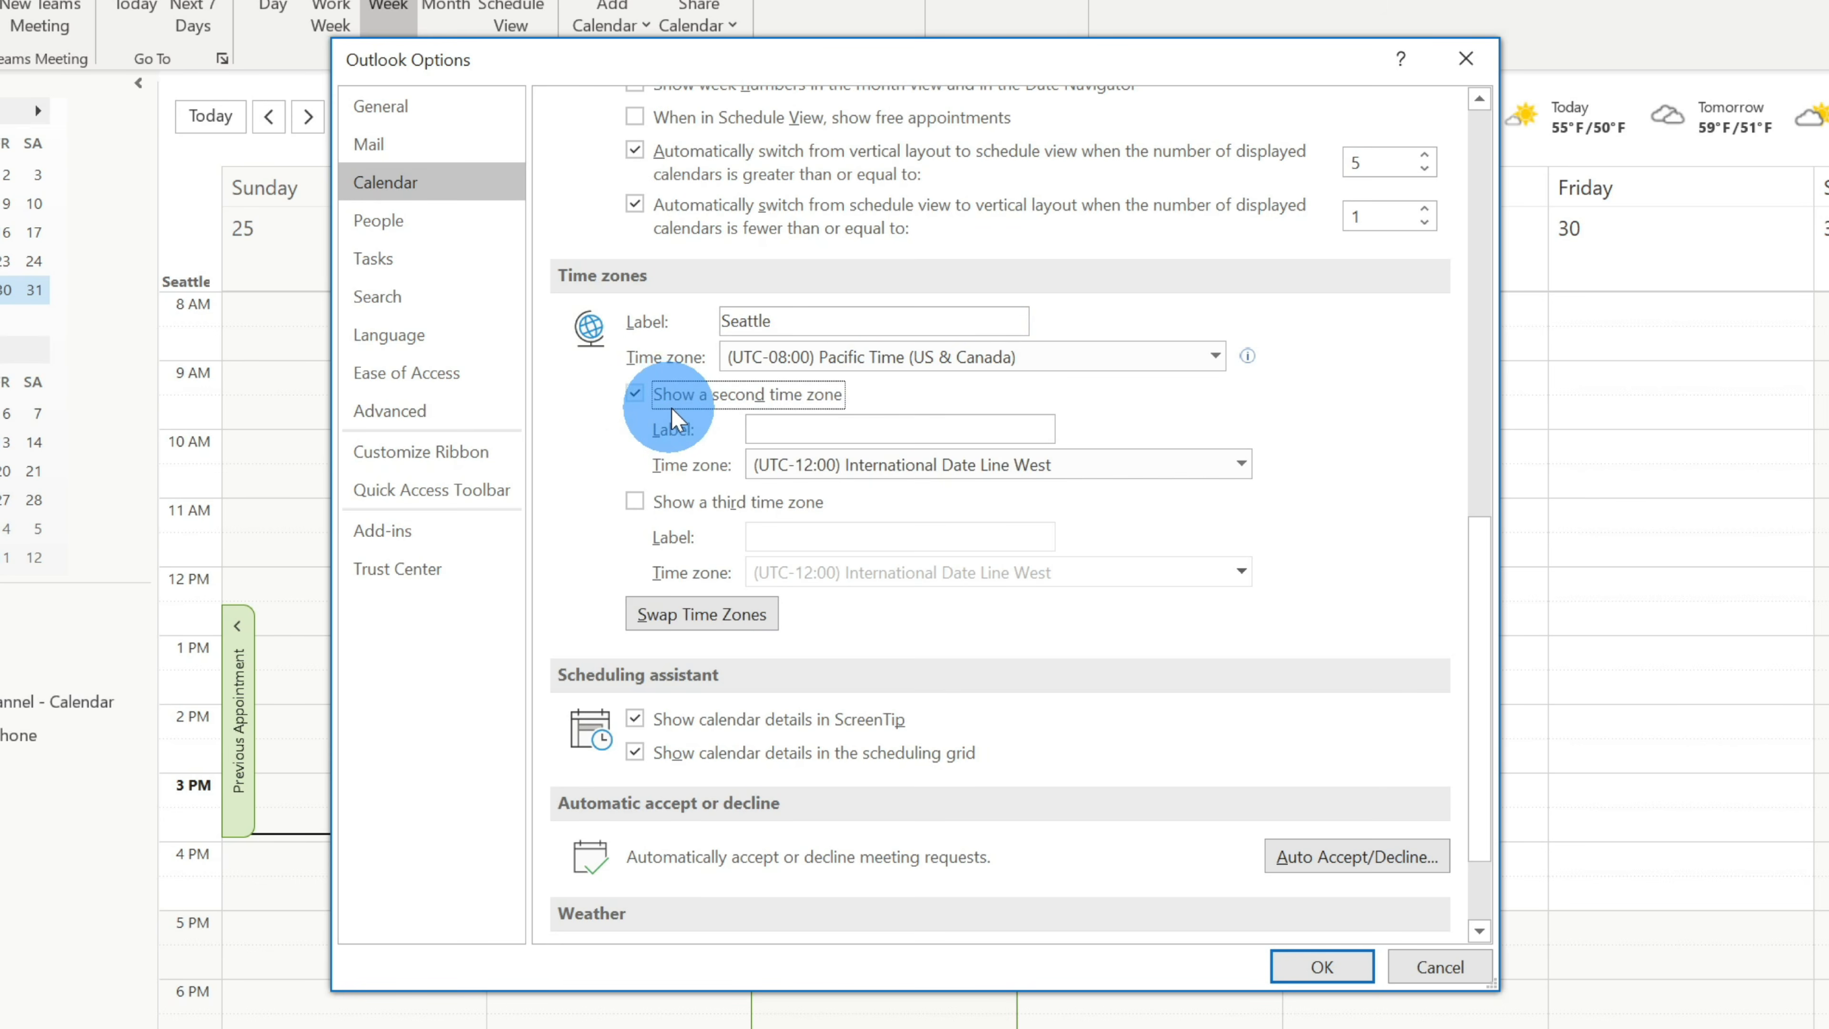
click(802, 424)
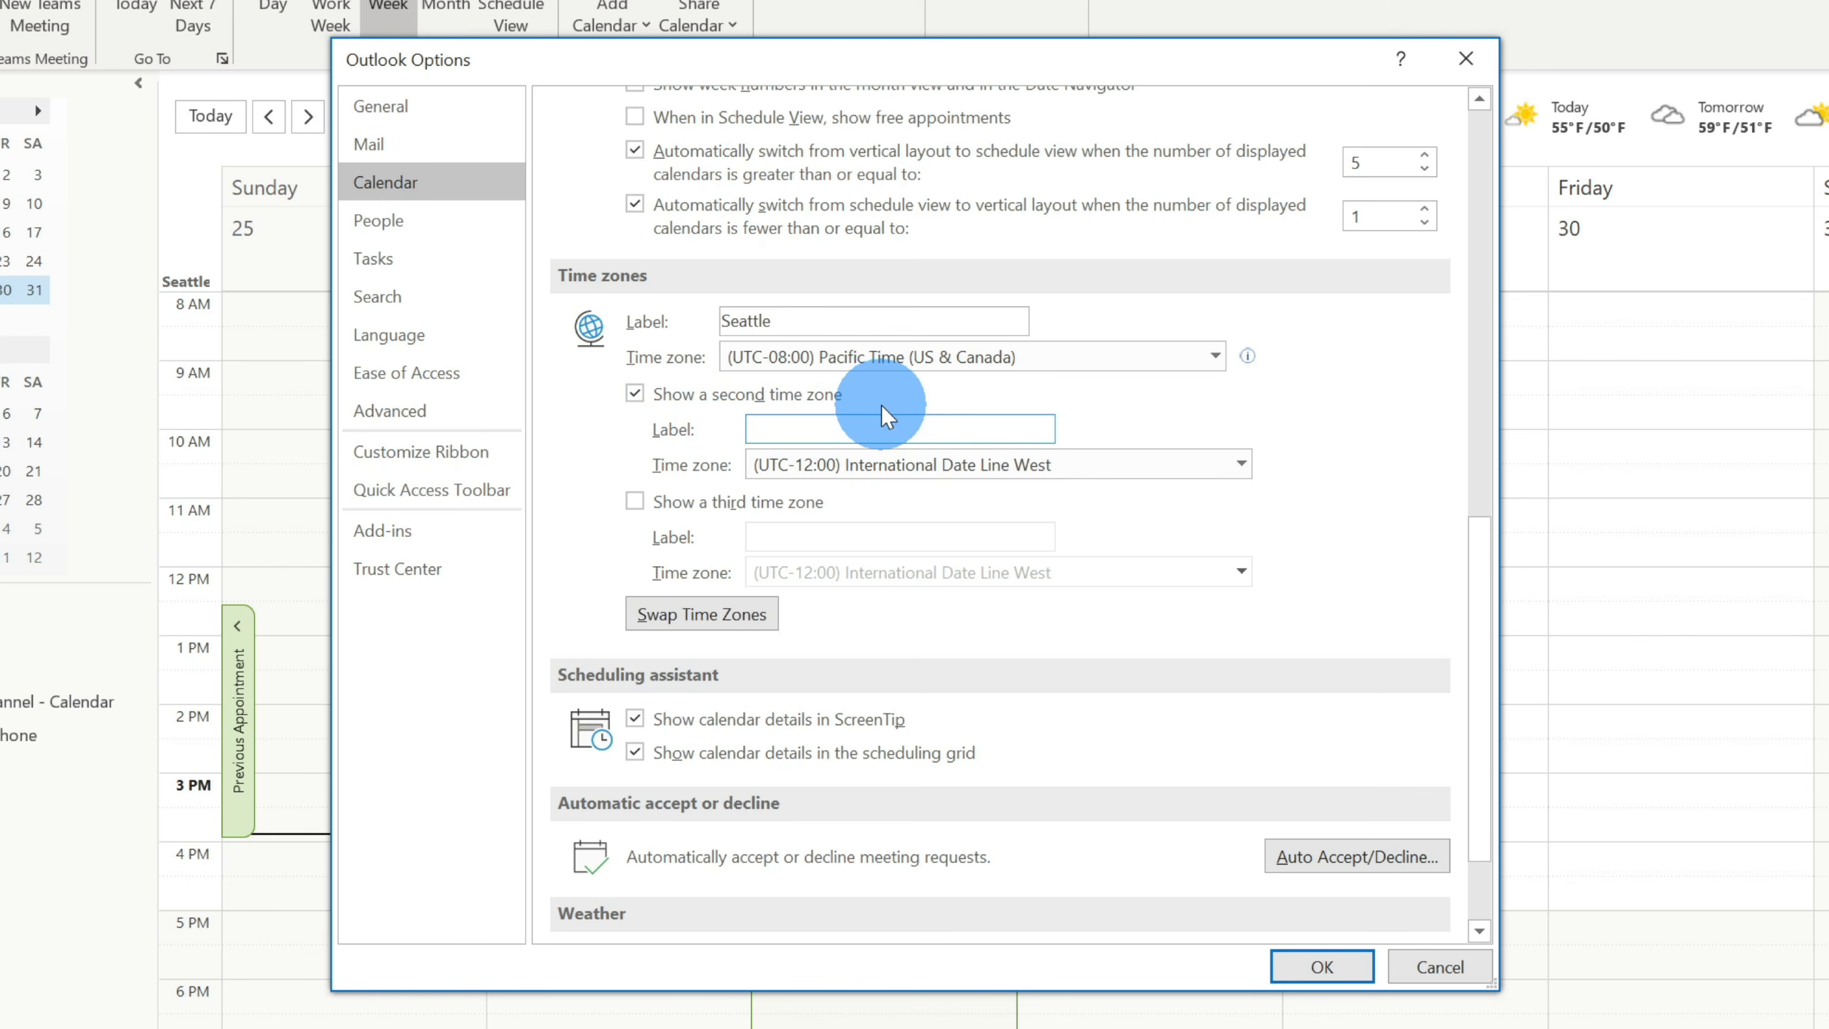
text(London)
click(1190, 472)
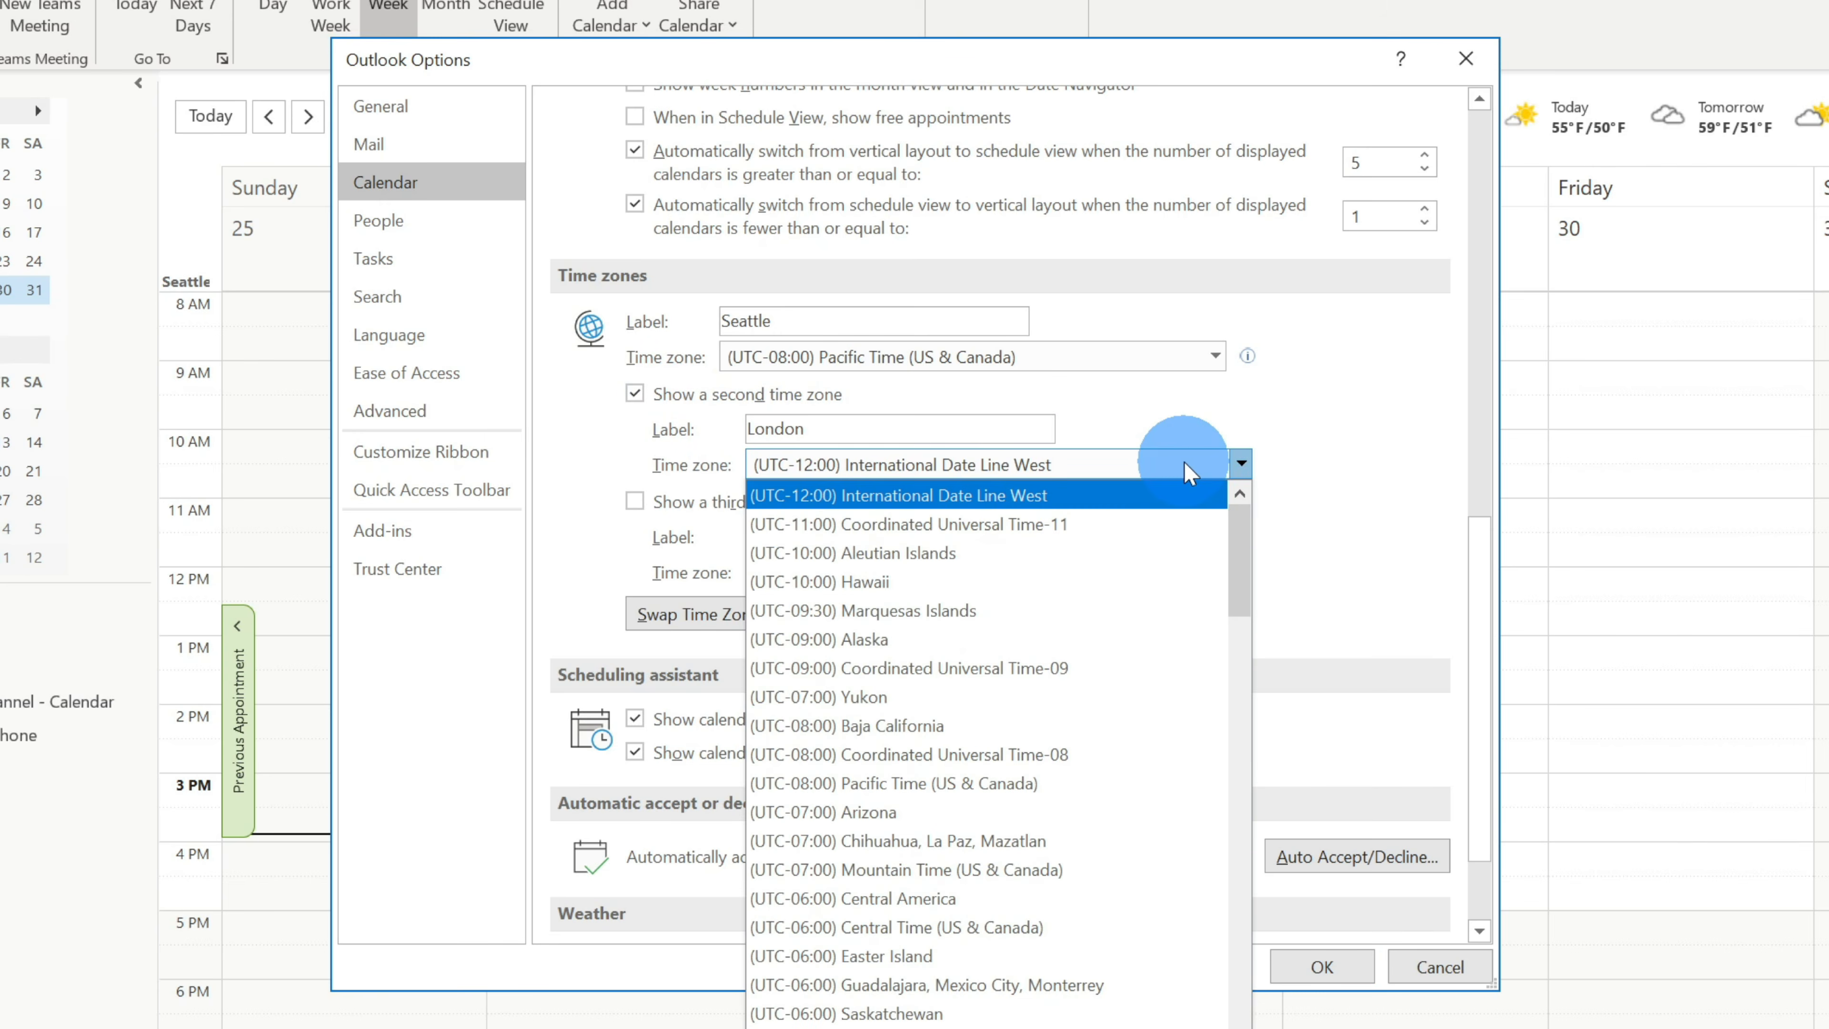
scroll(1180, 591, down, 11)
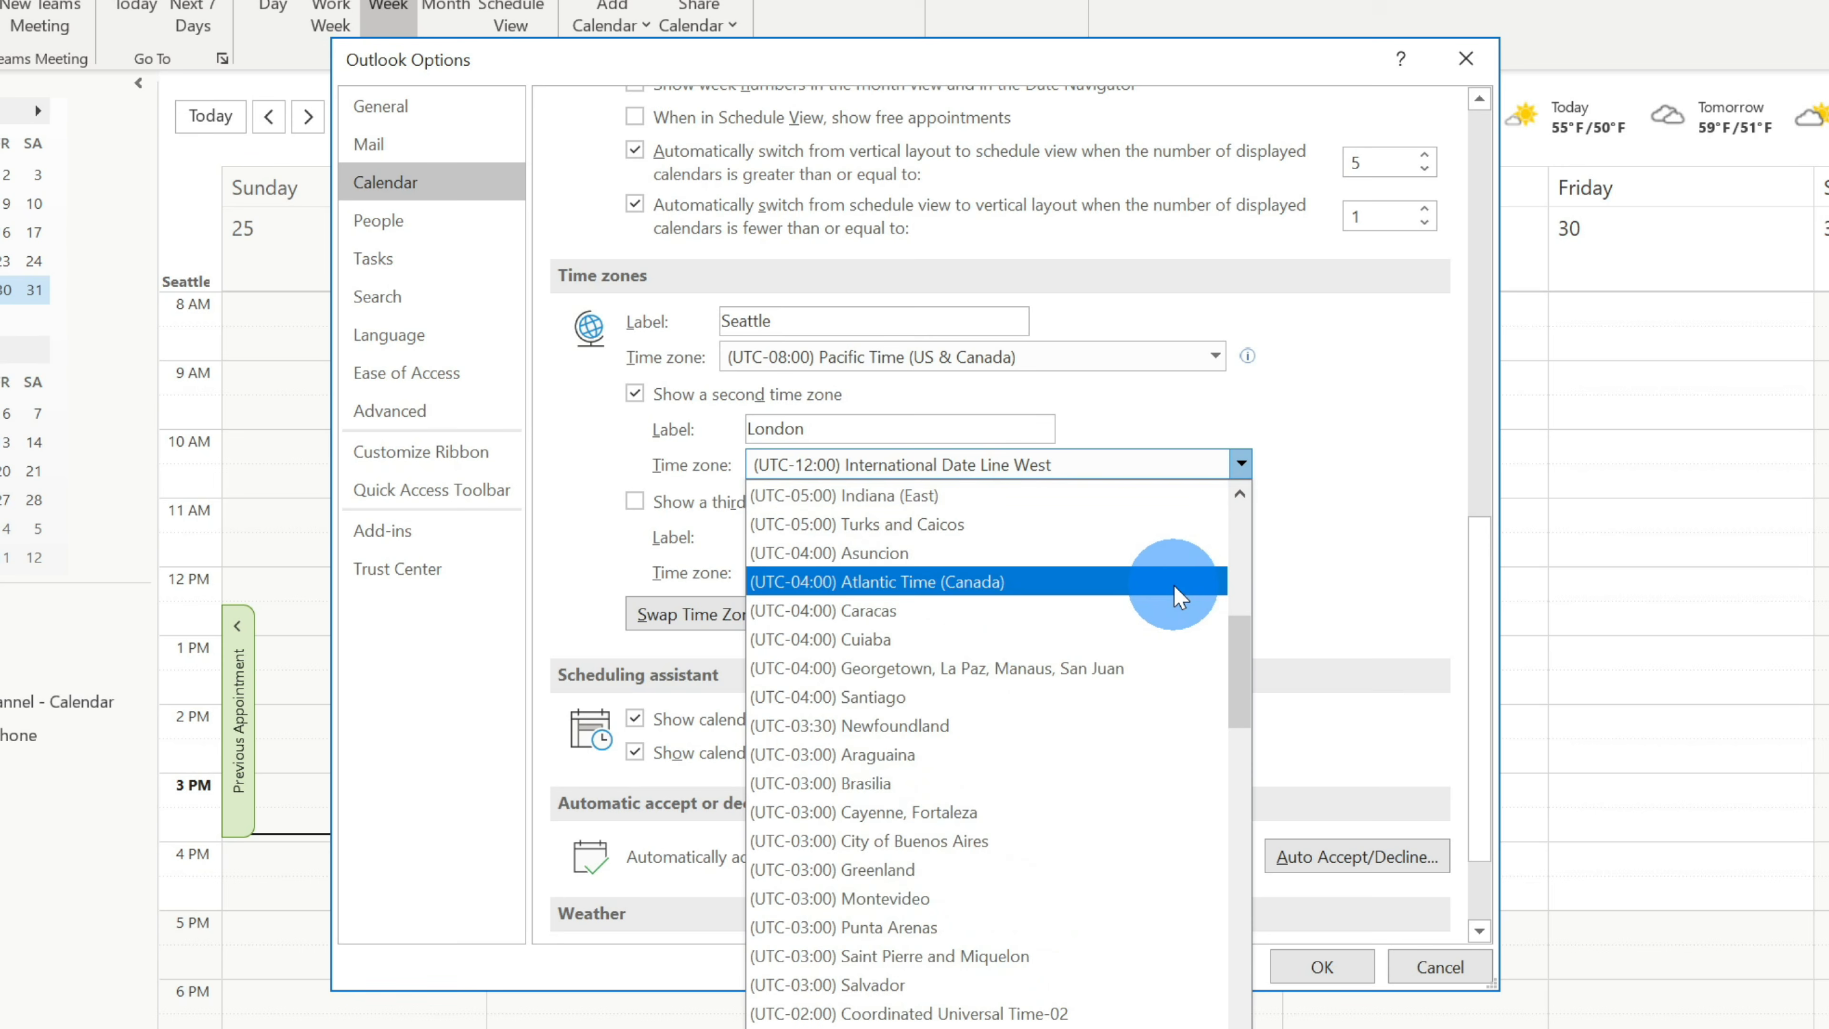
scroll(1178, 596, down, 1)
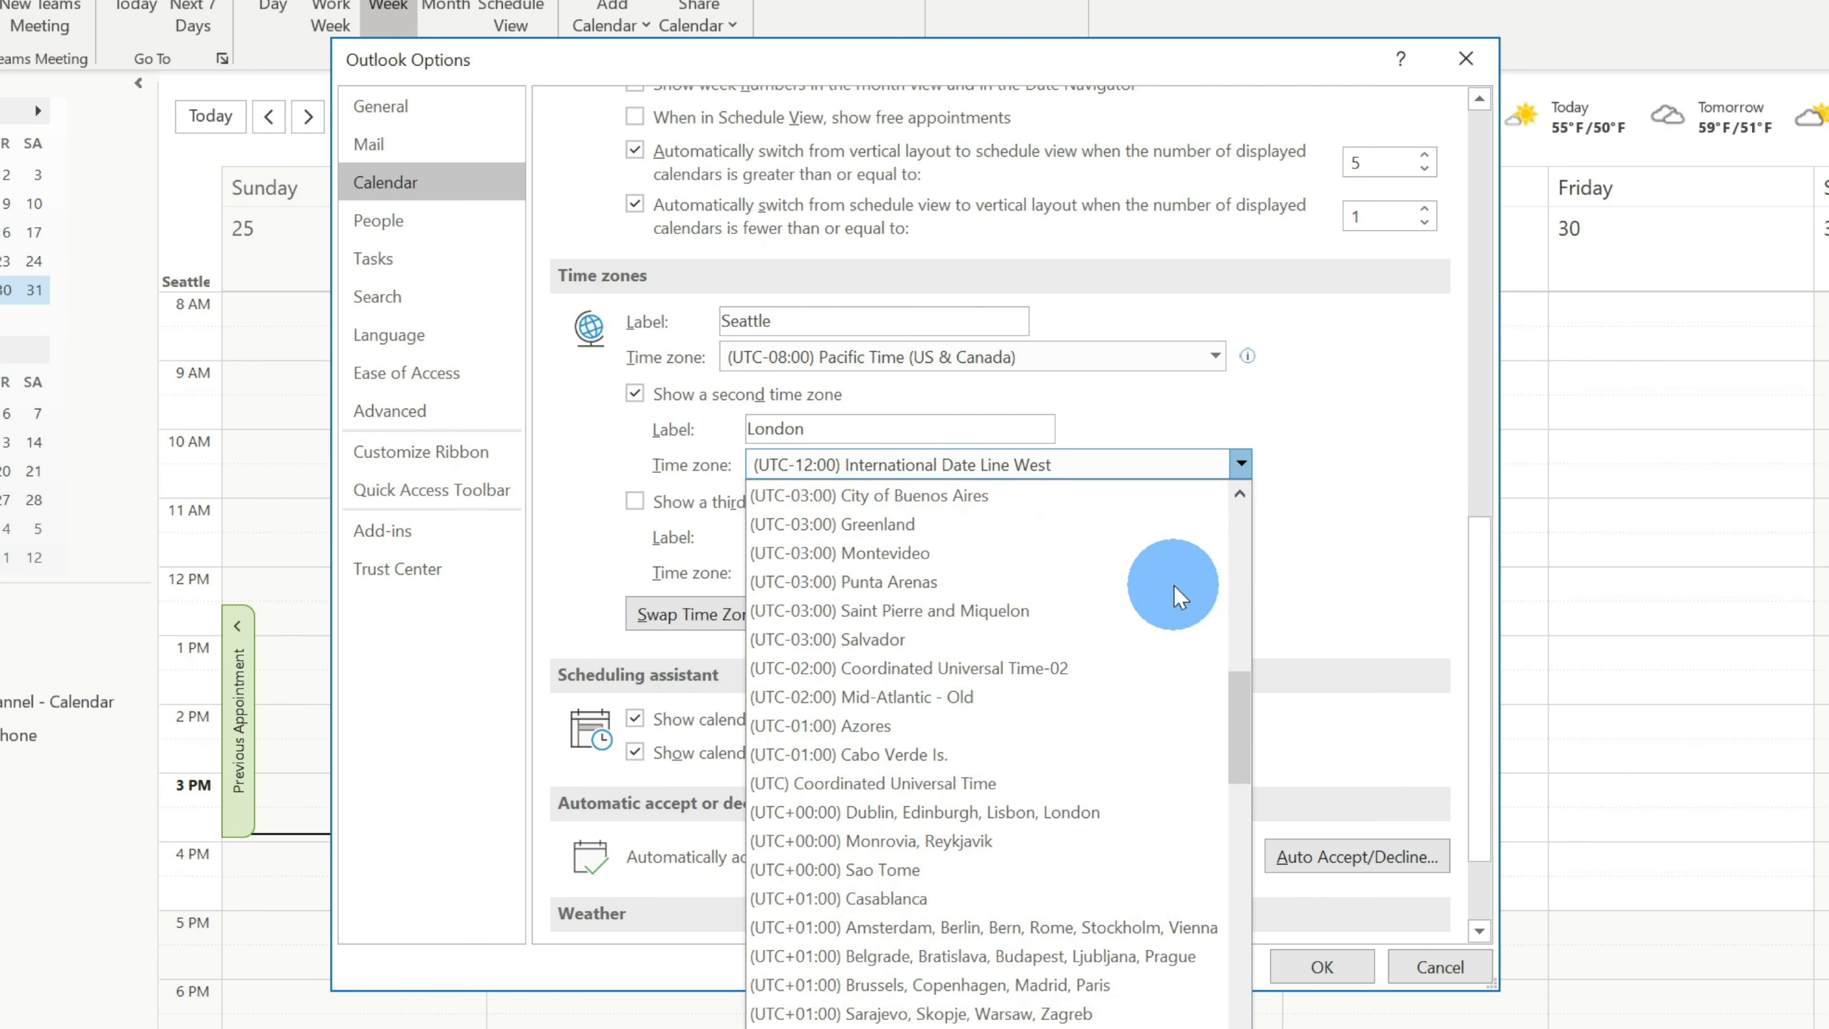
click(1159, 813)
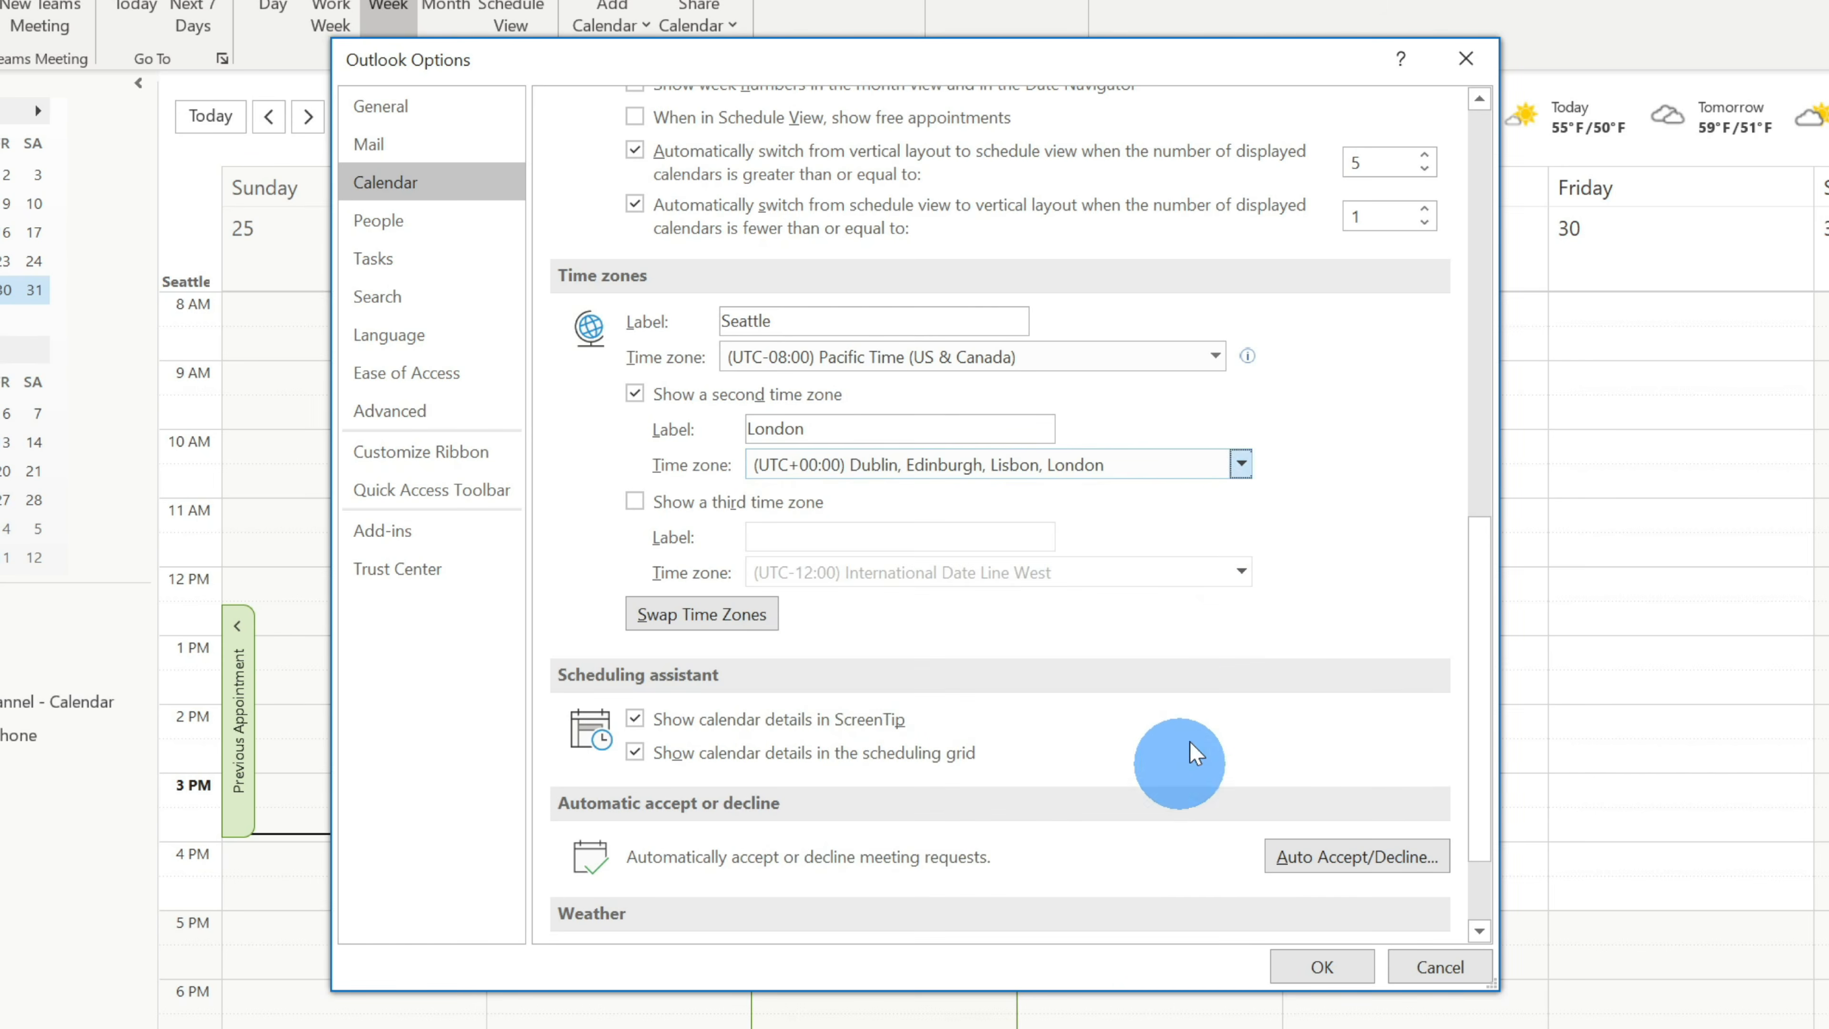
click(1312, 969)
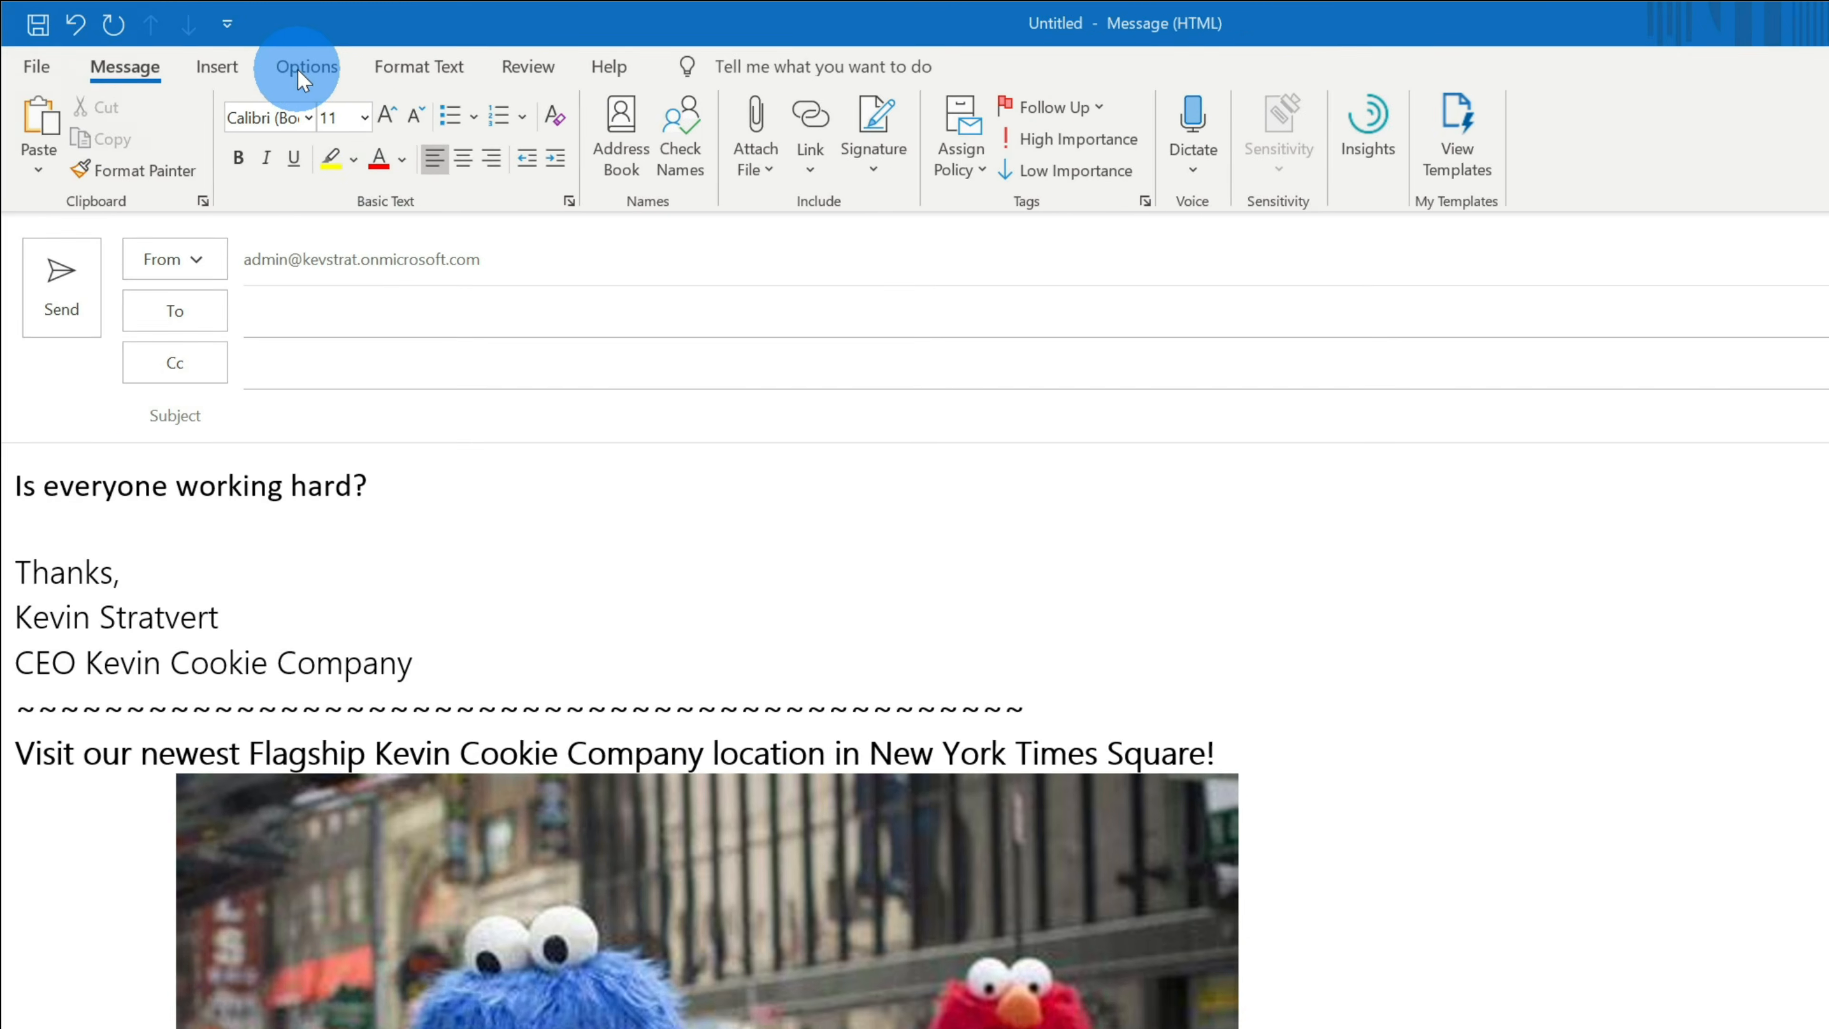
- Open the Delay Delivery settings for the drafted message
click(339, 72)
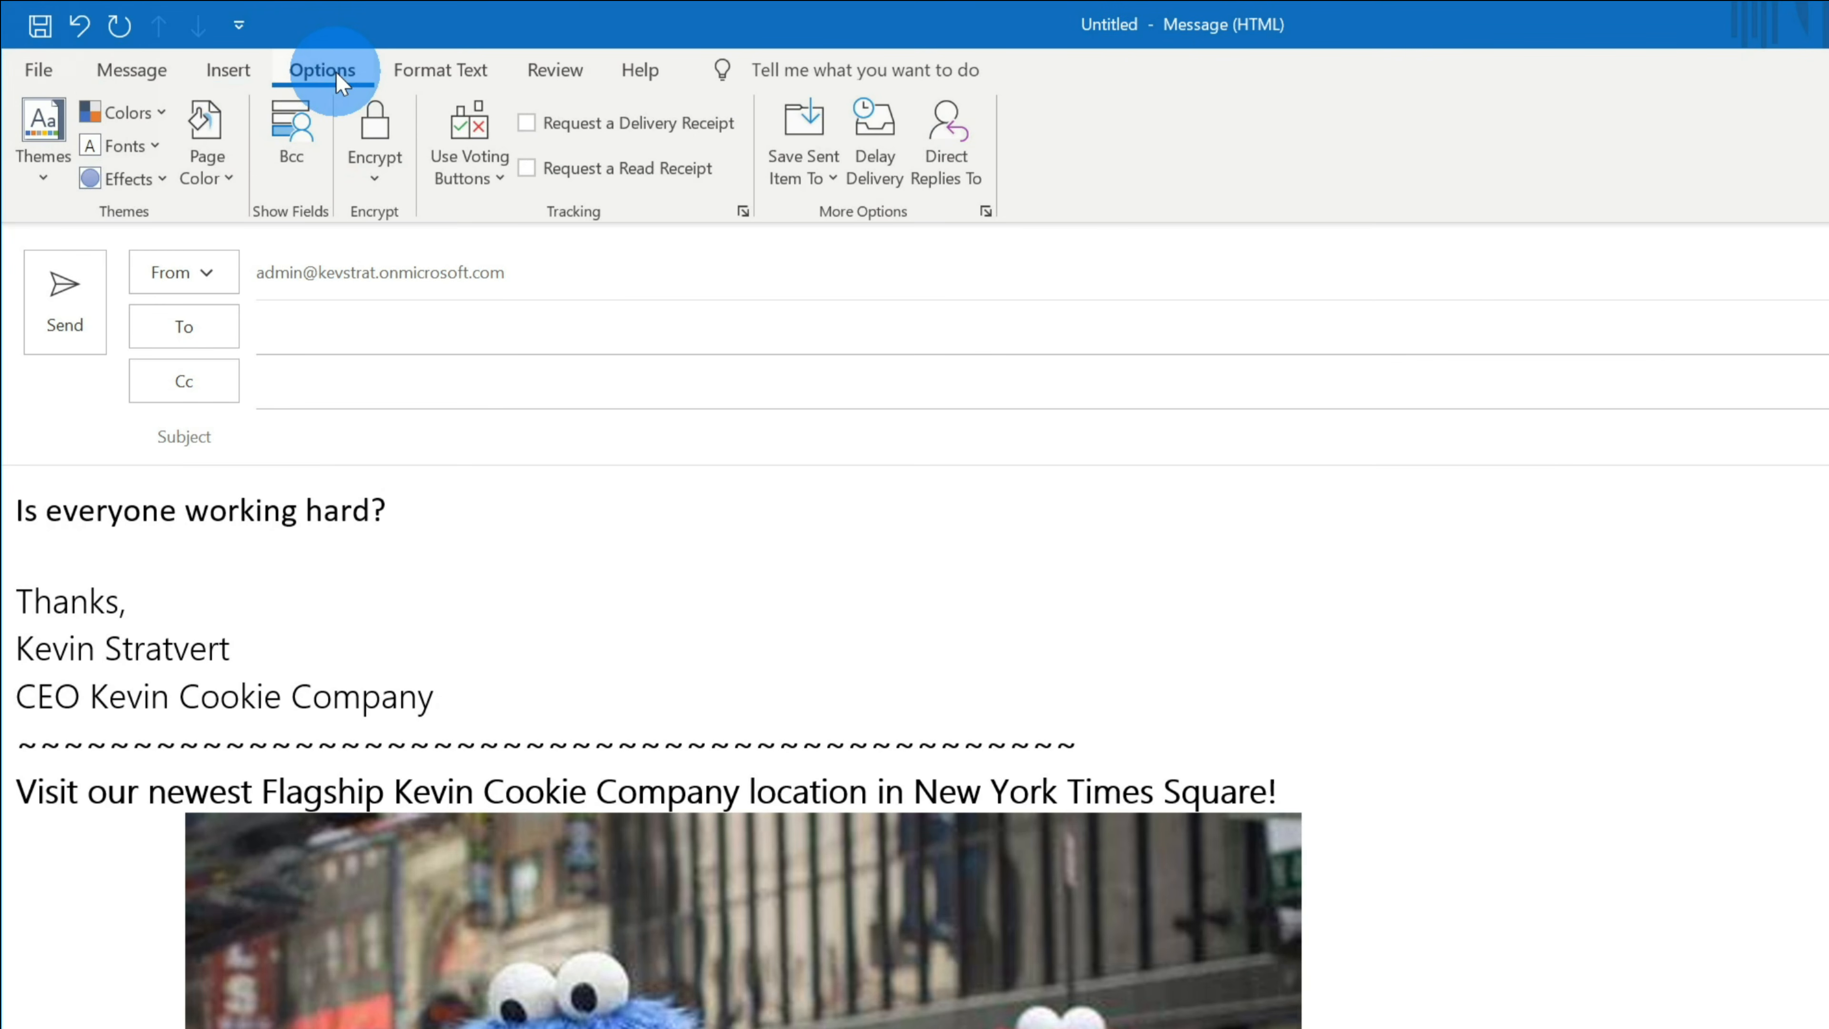
click(877, 186)
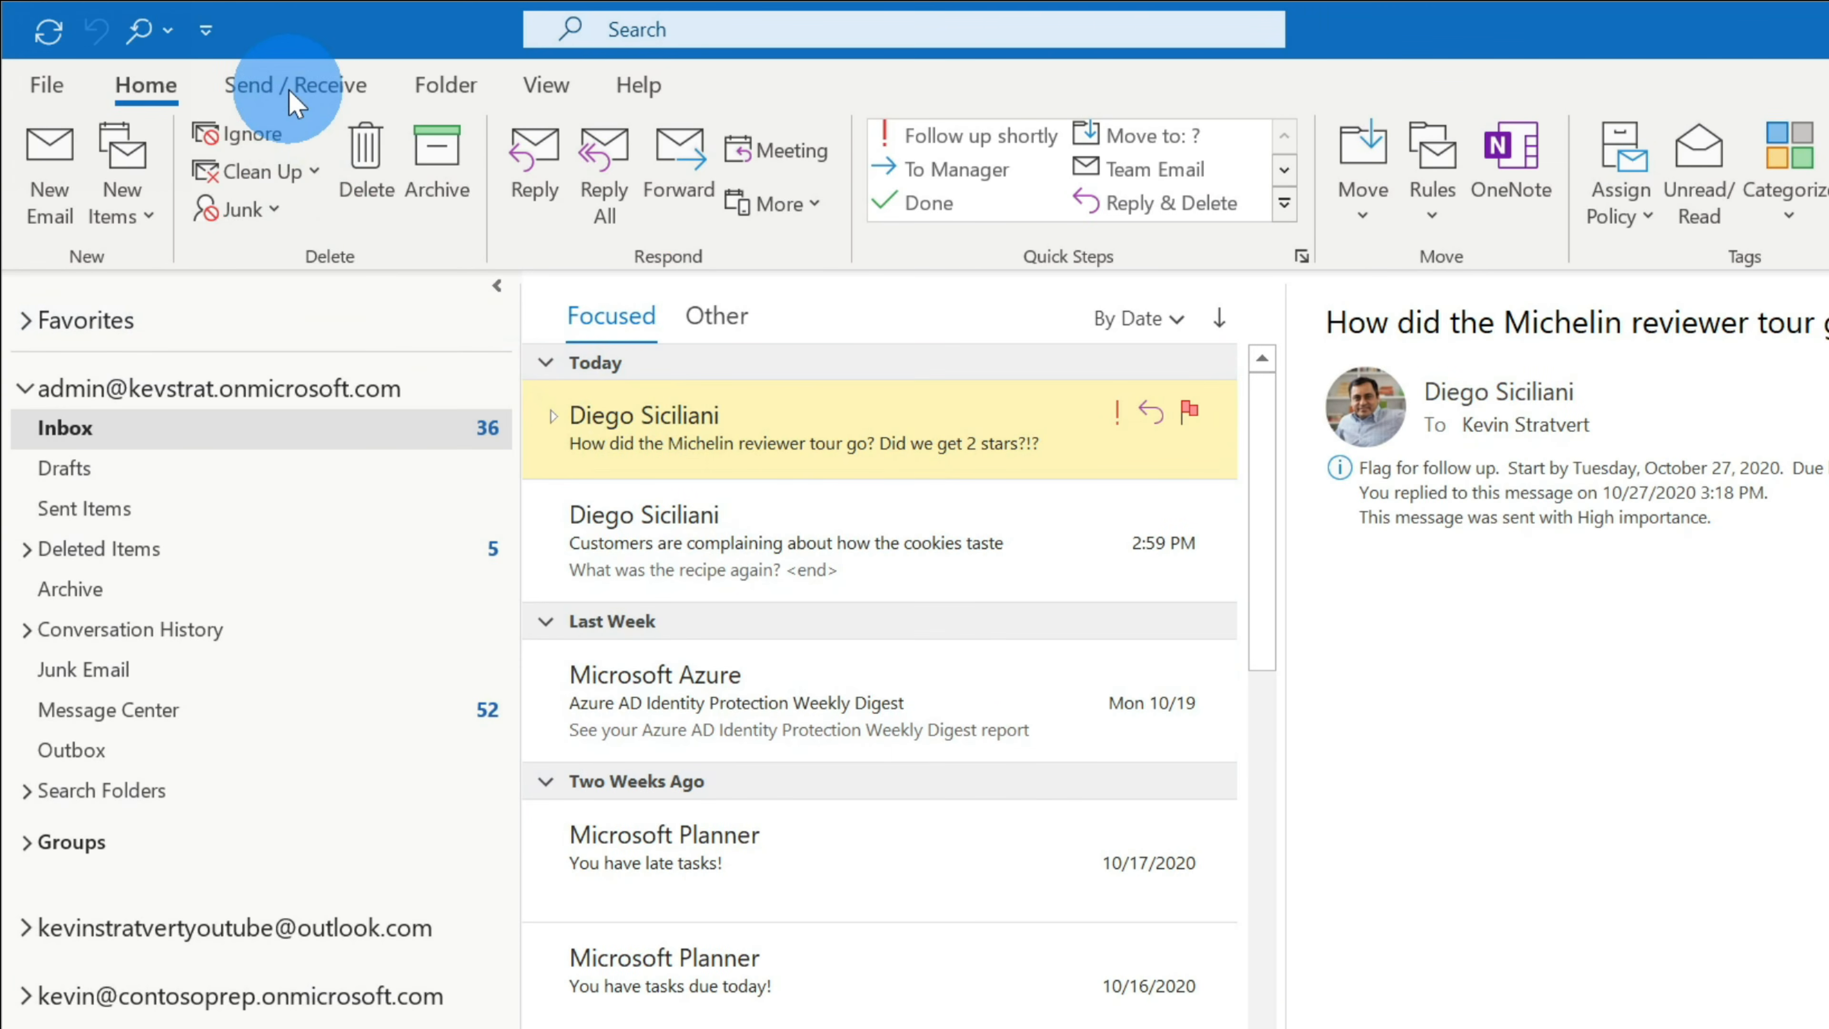
- Switch Outlook to Work Offline on the Send / Receive tab, then back online
click(290, 92)
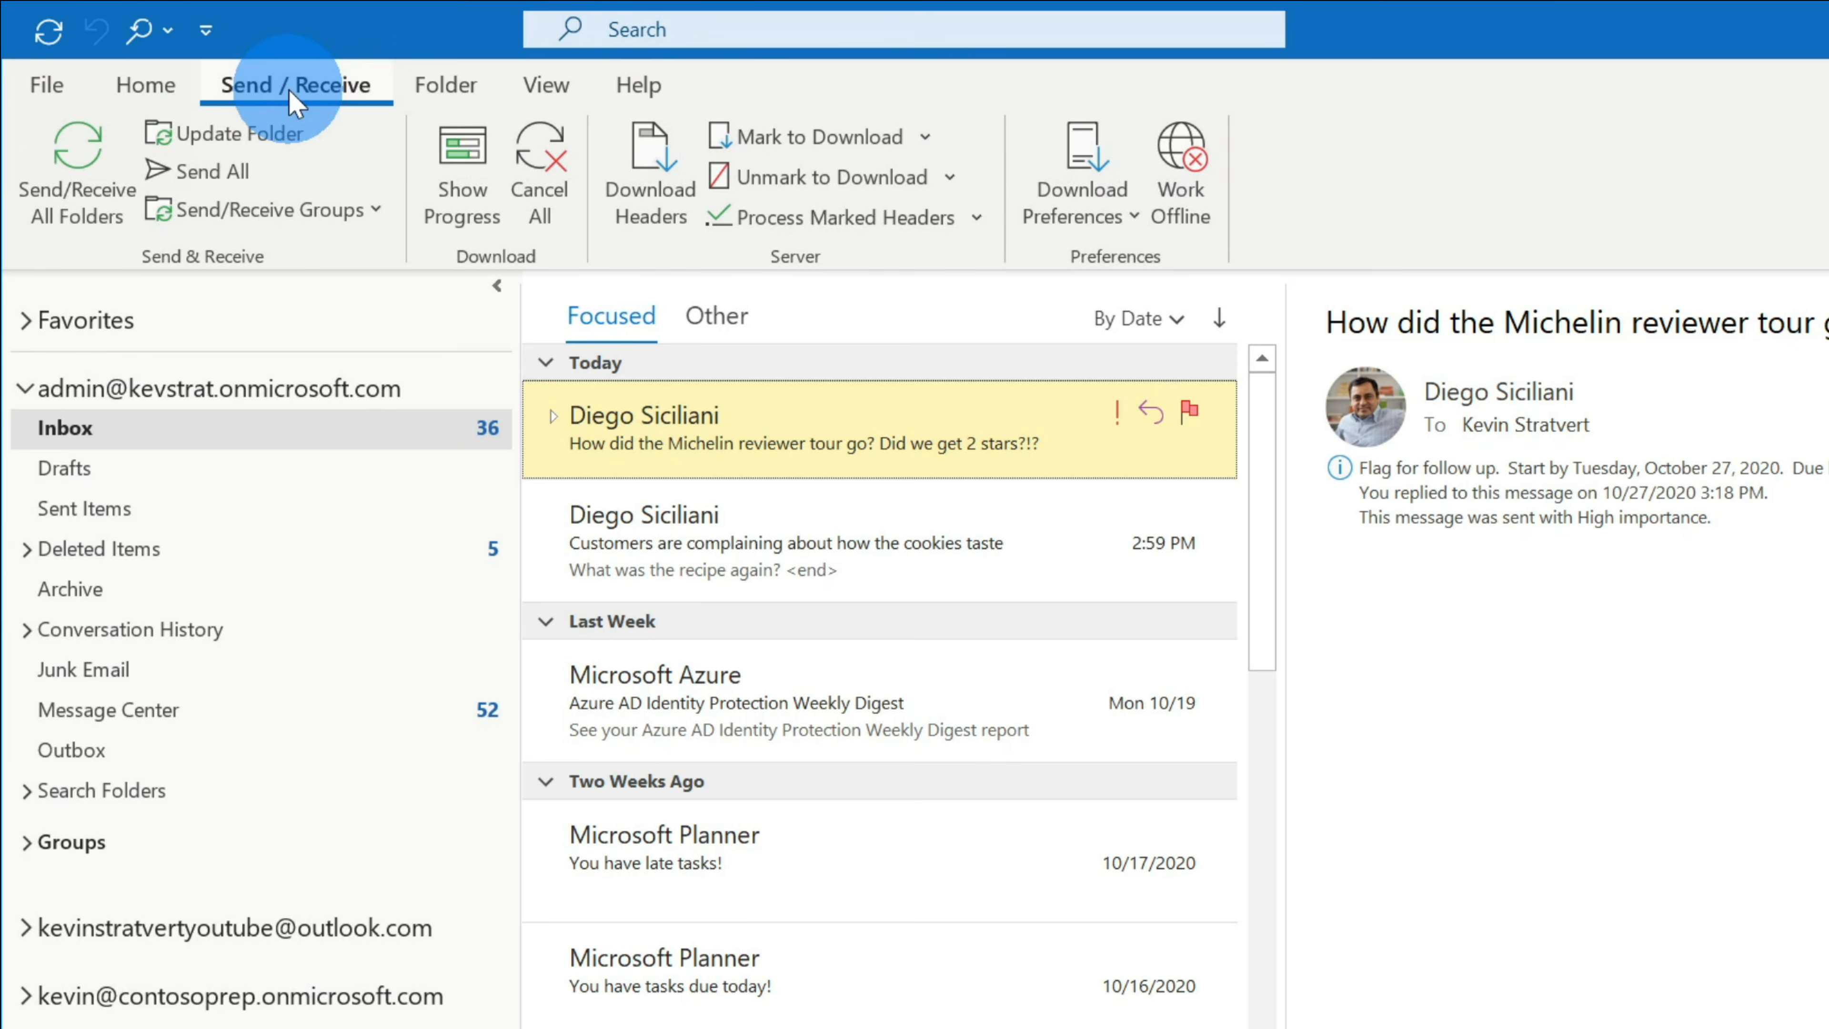
click(1188, 215)
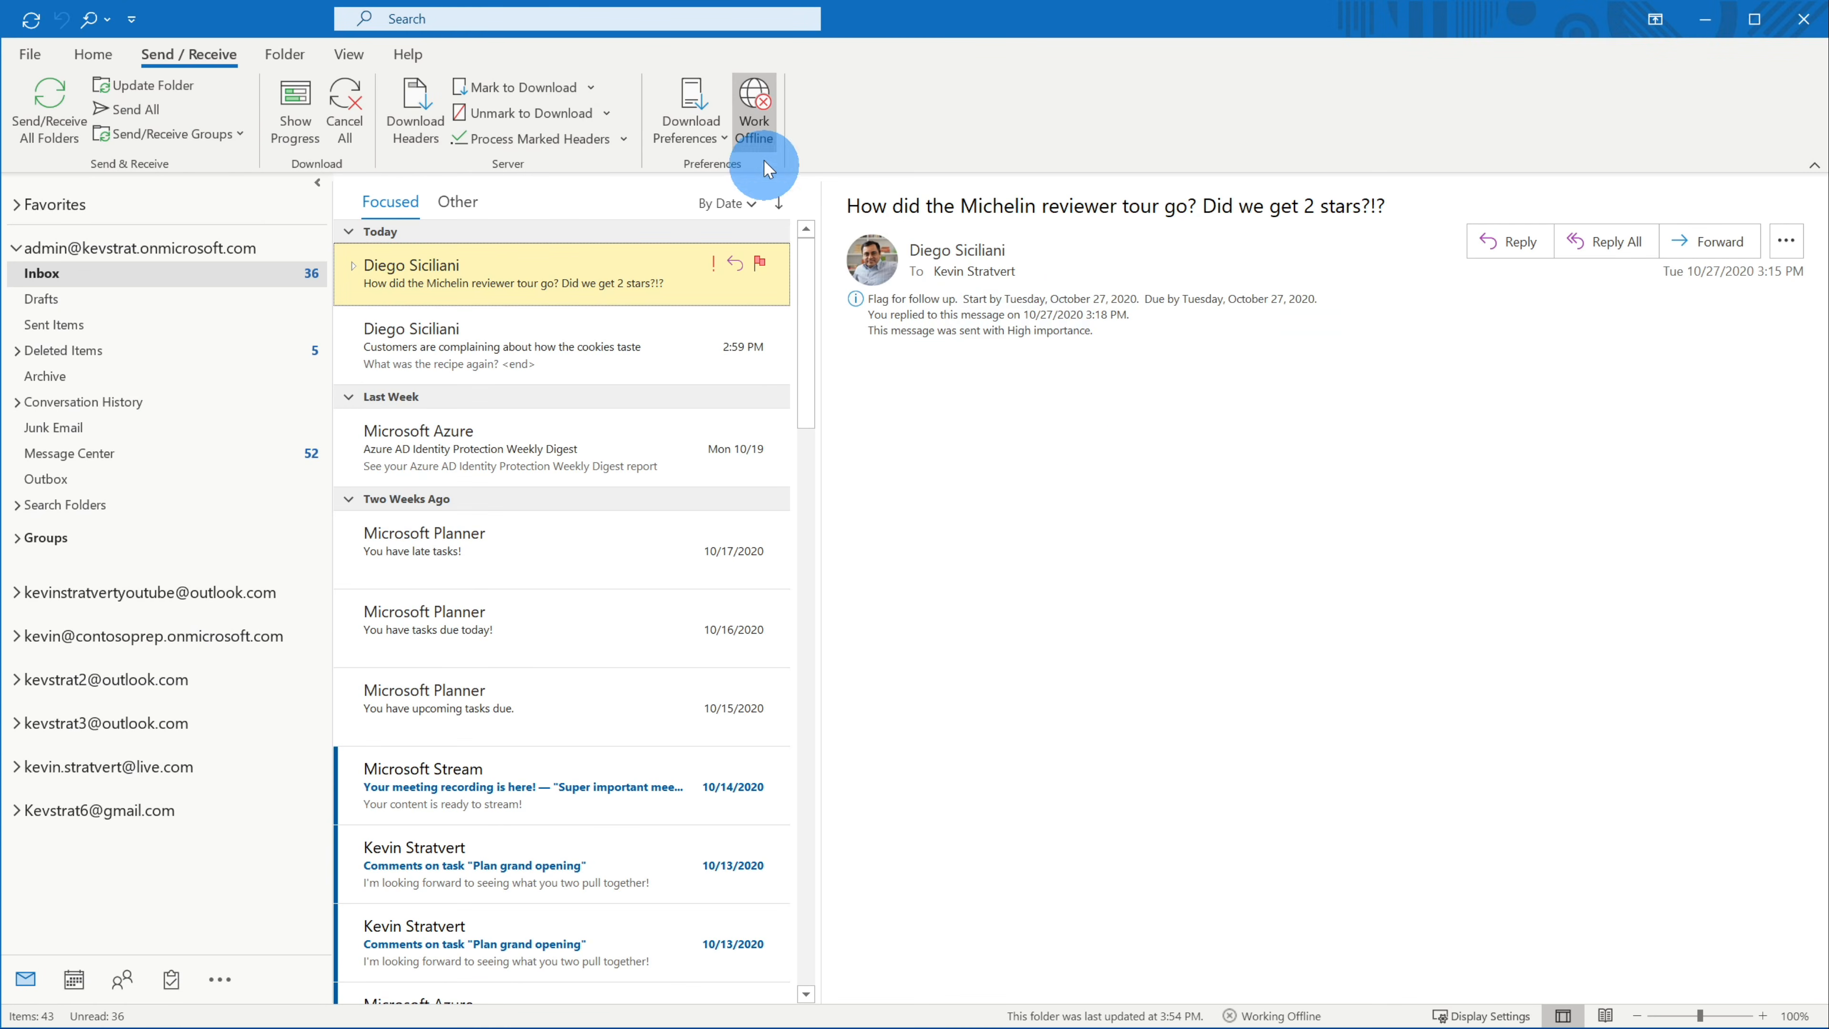
click(754, 112)
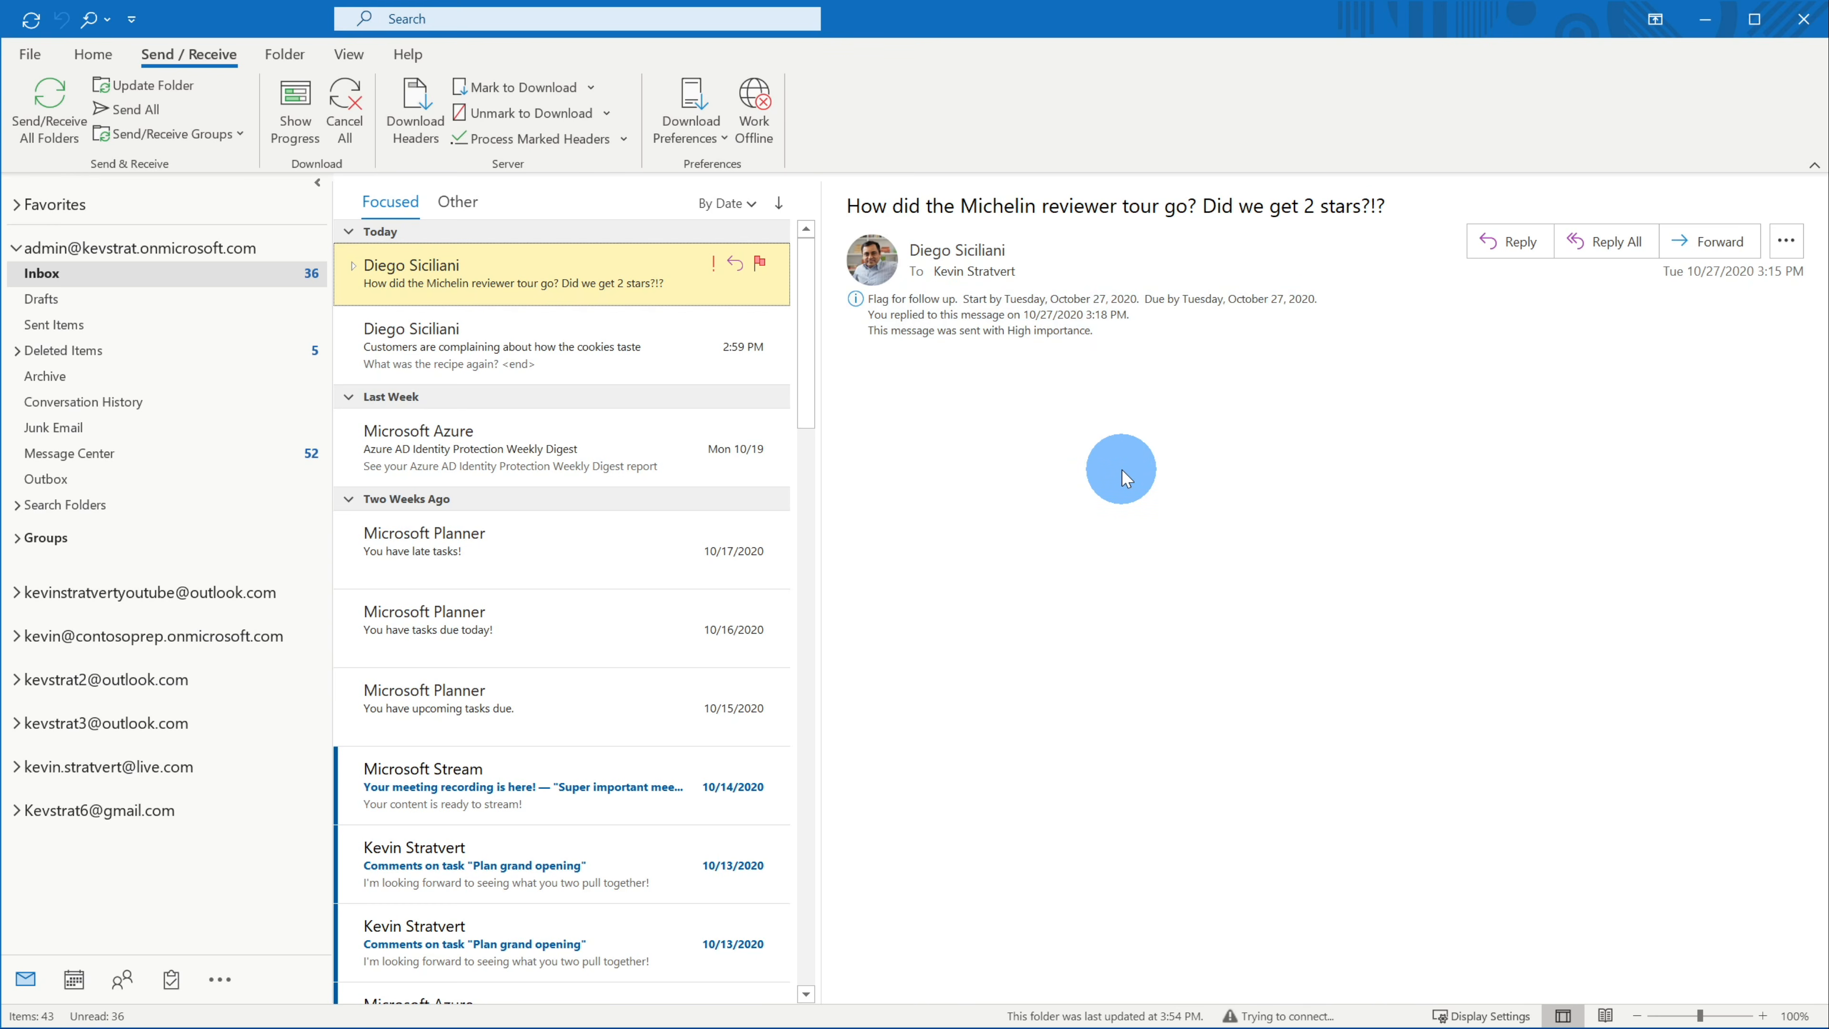